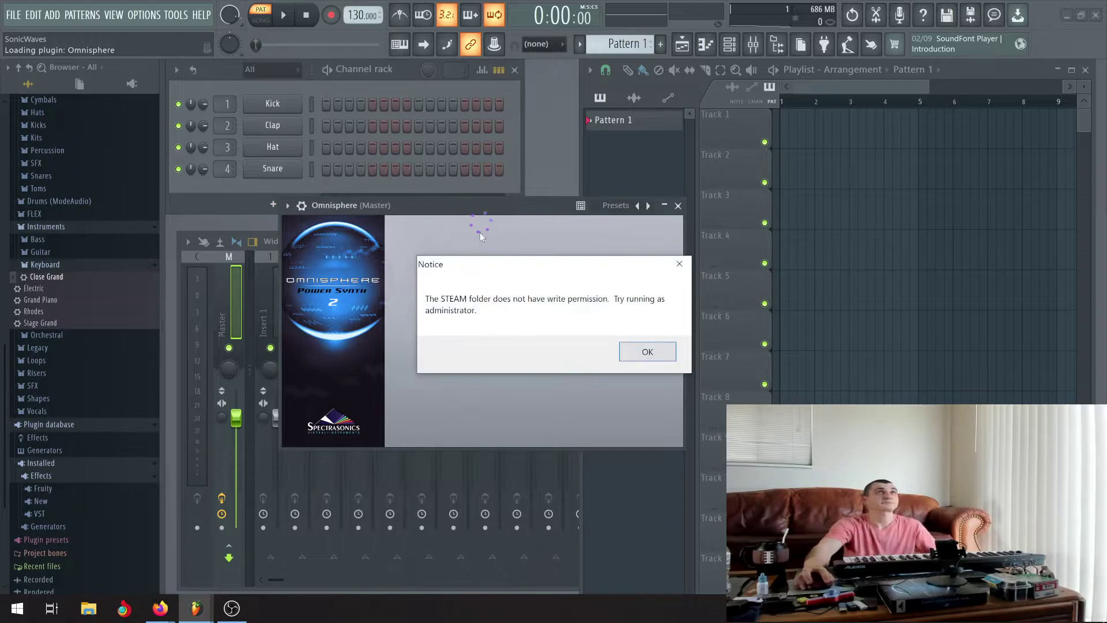
Dismiss the STEAM folder permission notices and the patch index notice that appear while Omnisphere loads
{"action": "left_click", "coordinate": [649, 357]}
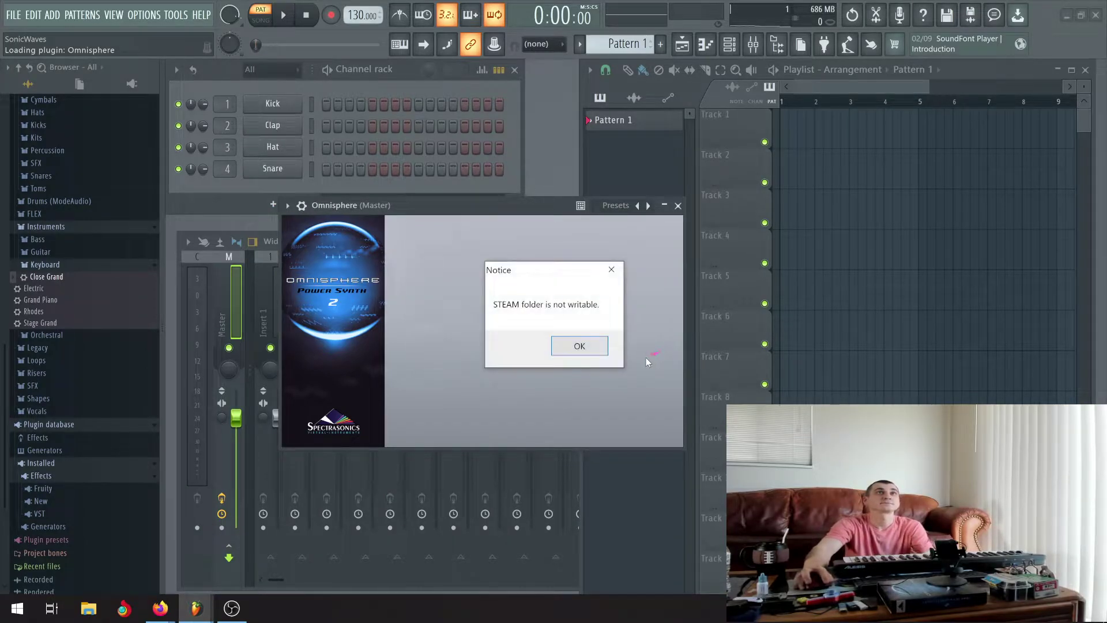
{"action": "left_click", "coordinate": [583, 344]}
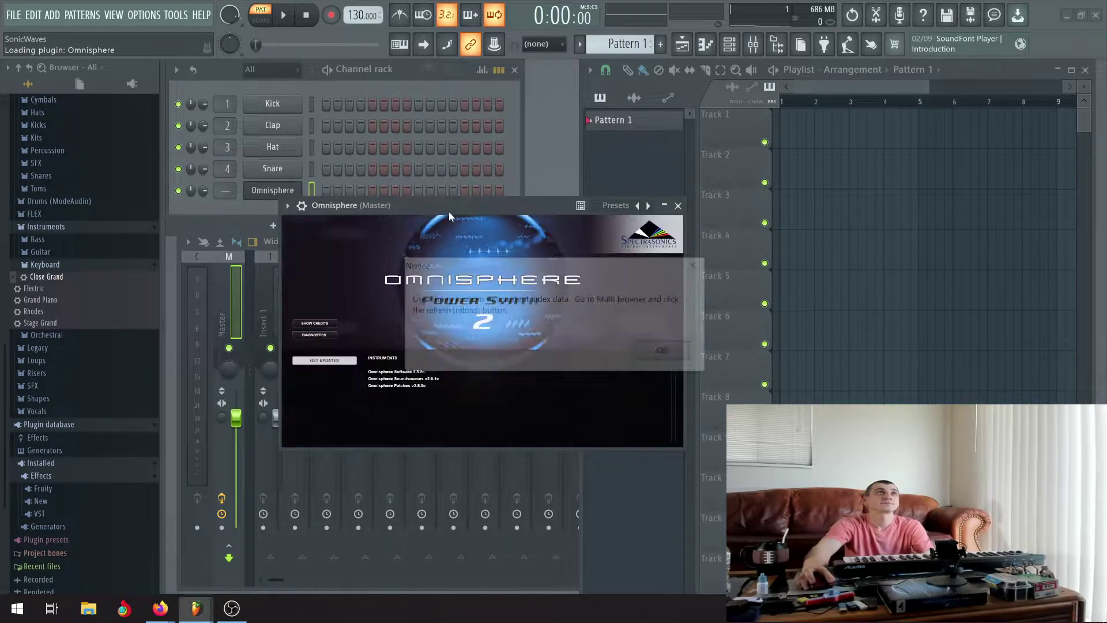
{"action": "left_click", "coordinate": [671, 351]}
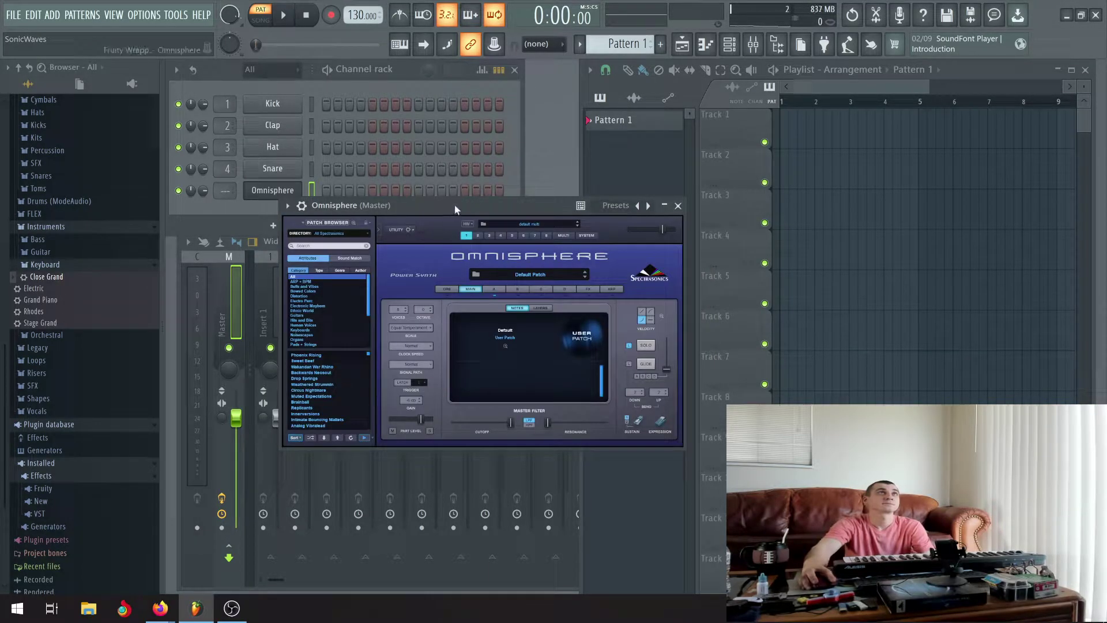
Audition Omnisphere patches from Wakandan War Rhino to Drop Springs, load Weathered Strummin, and close the plugin window
{"action": "left_click", "coordinate": [298, 367]}
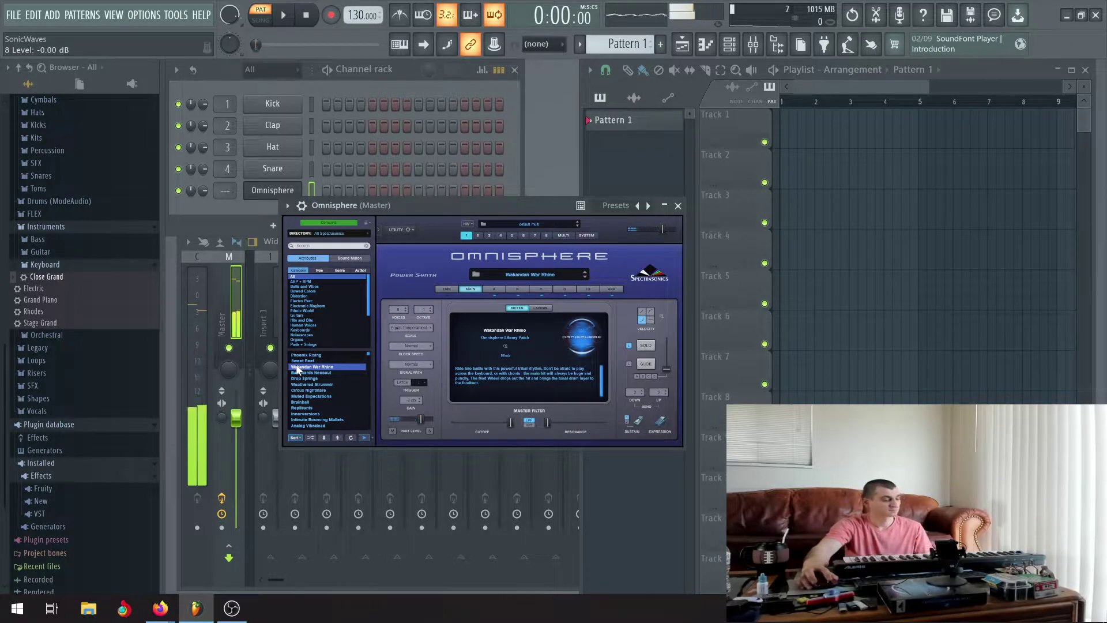
{"action": "left_click", "coordinate": [300, 374]}
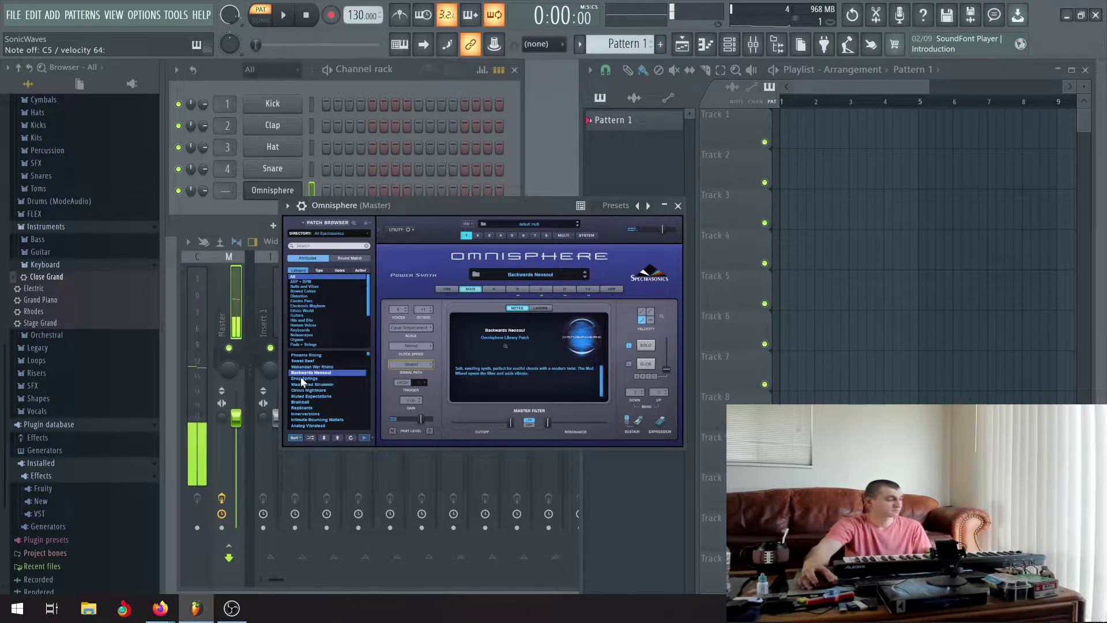
{"action": "left_click", "coordinate": [302, 379]}
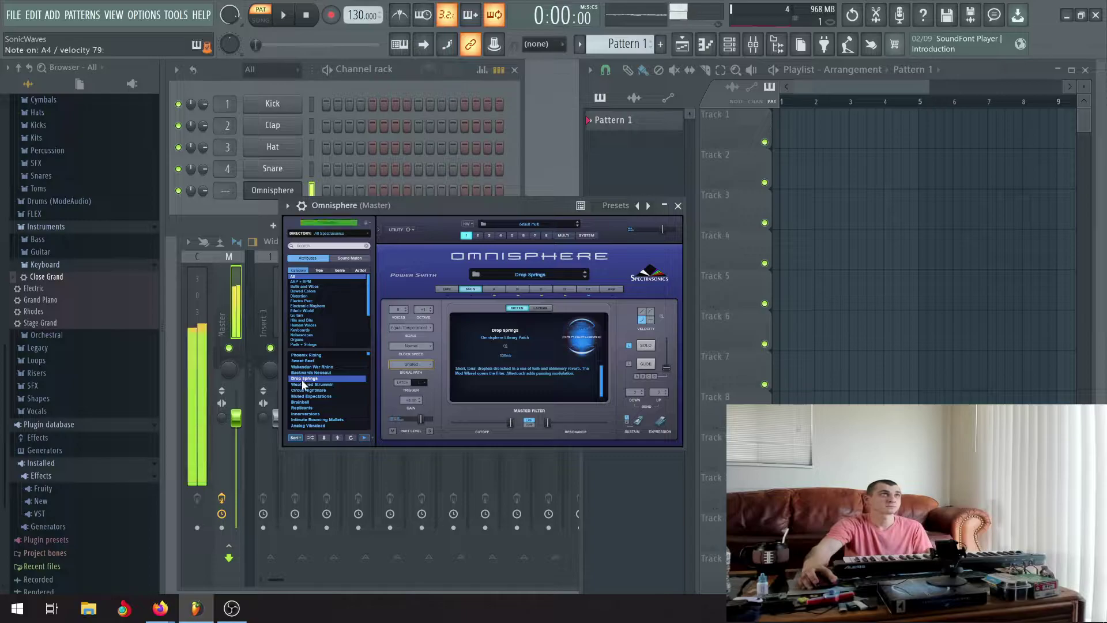
{"action": "left_click", "coordinate": [305, 383]}
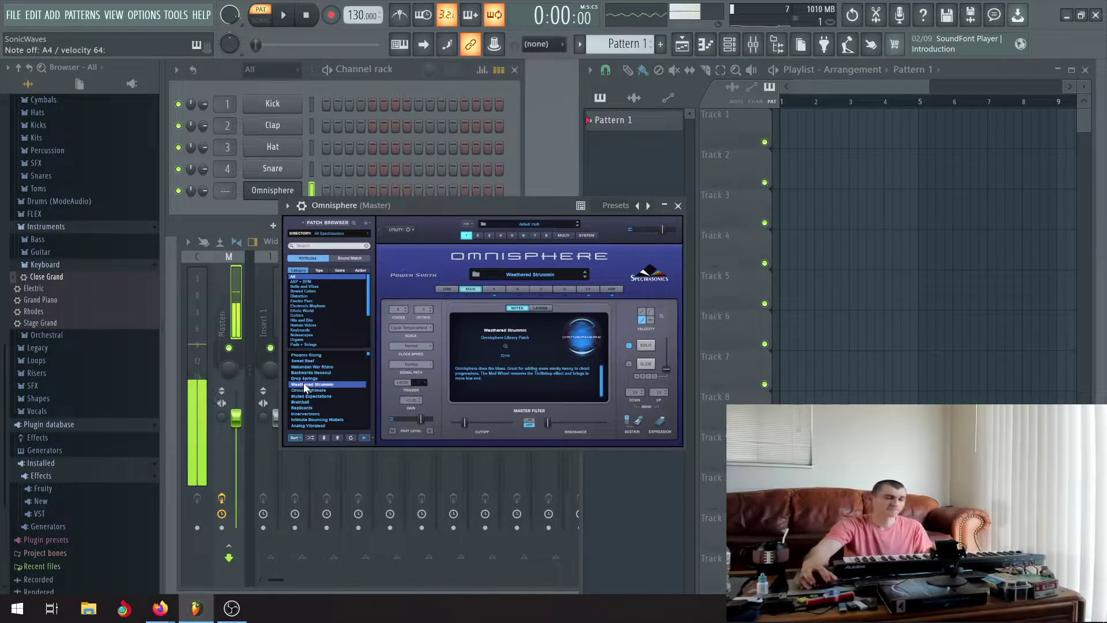
{"action": "left_click", "coordinate": [678, 206]}
Place a Pattern 1 clip on Track 1 of the playlist, spanning from bar 1 to bar 5
{"action": "left_click", "coordinate": [810, 128]}
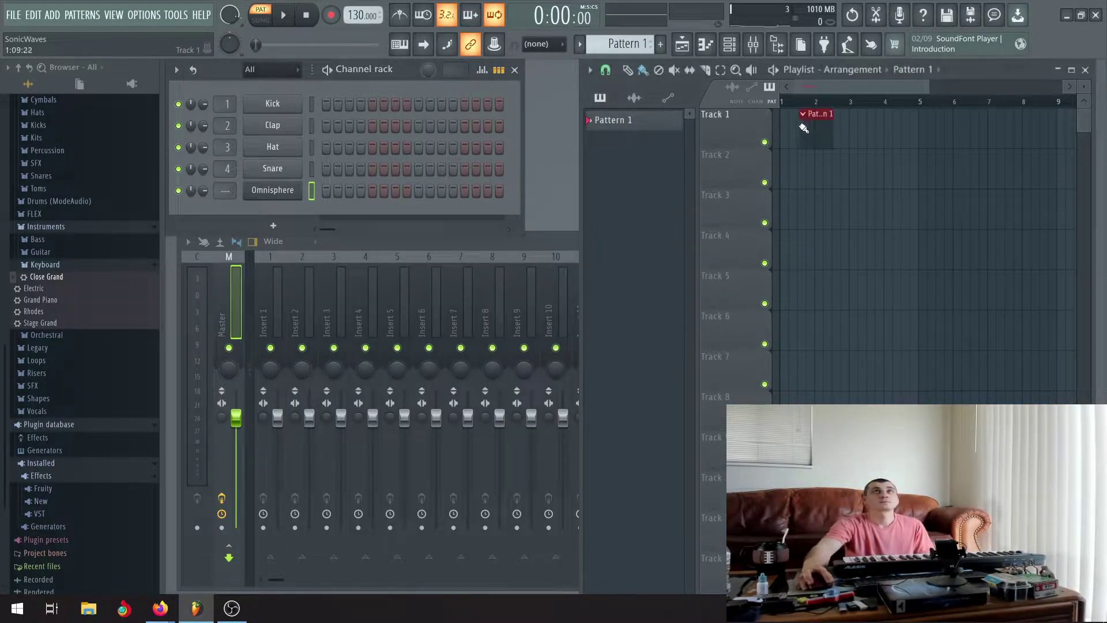
{"action": "left_click_drag", "start_coordinate": [816, 130], "coordinate": [911, 129]}
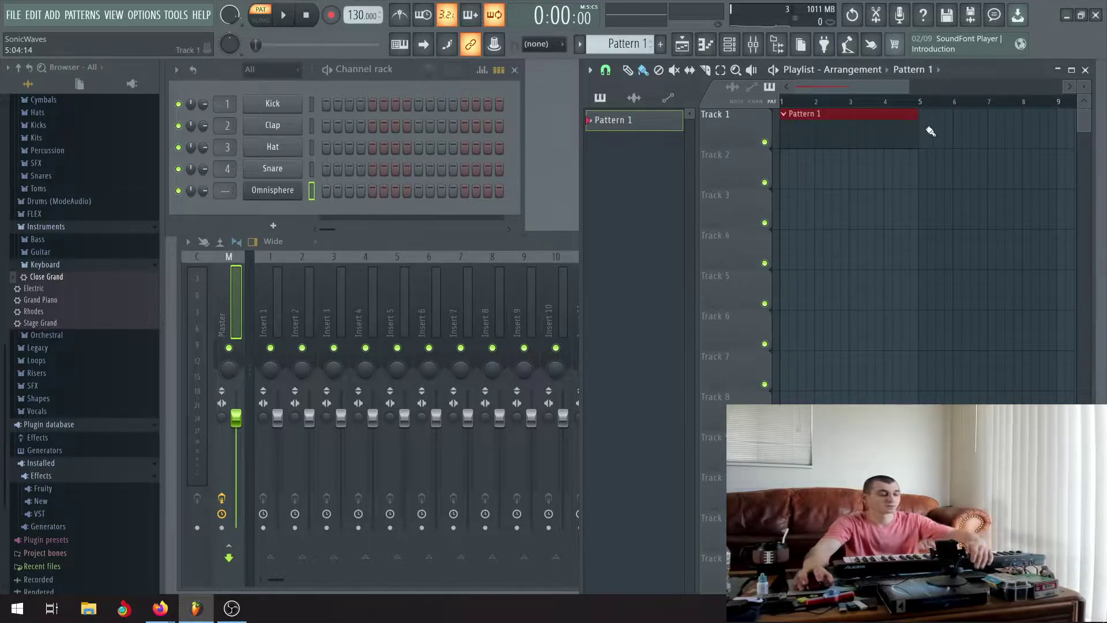
{"action": "scroll", "coordinate": [911, 134], "scroll_direction": "up", "scroll_amount": 4}
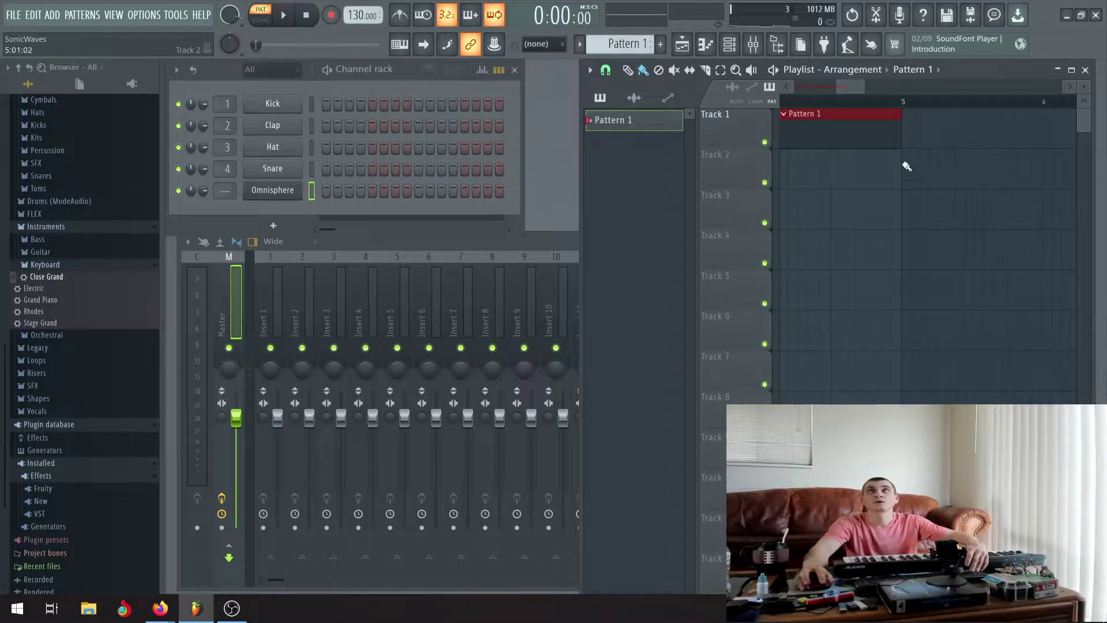
{"action": "scroll", "coordinate": [870, 92], "scroll_direction": "down", "scroll_amount": 3}
{"action": "left_click_drag", "start_coordinate": [869, 87], "coordinate": [767, 87]}
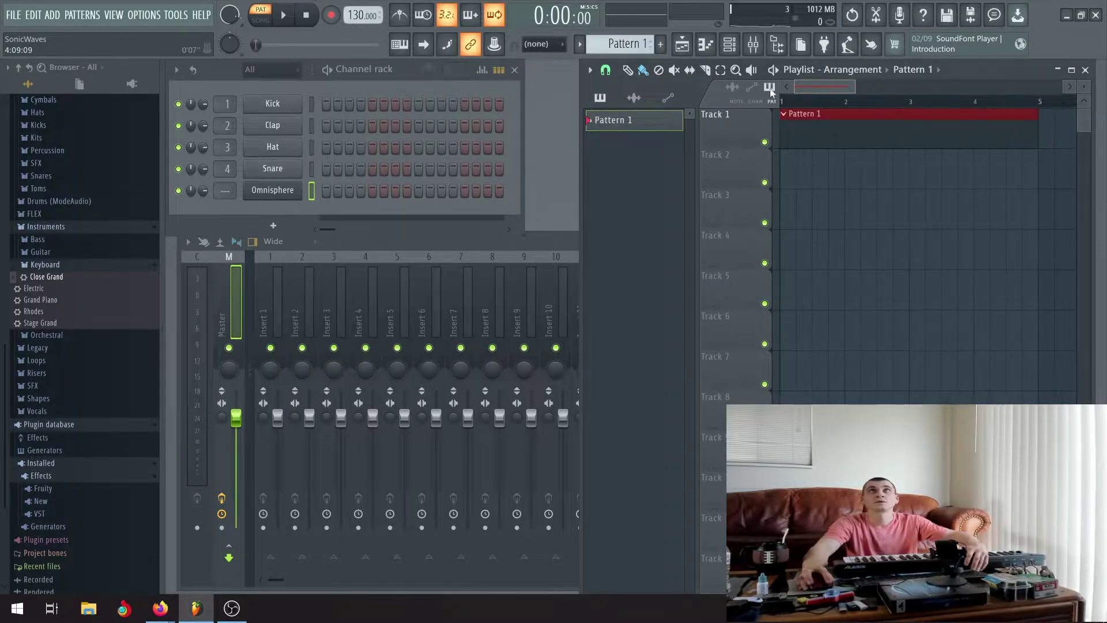
{"action": "left_click", "coordinate": [270, 132]}
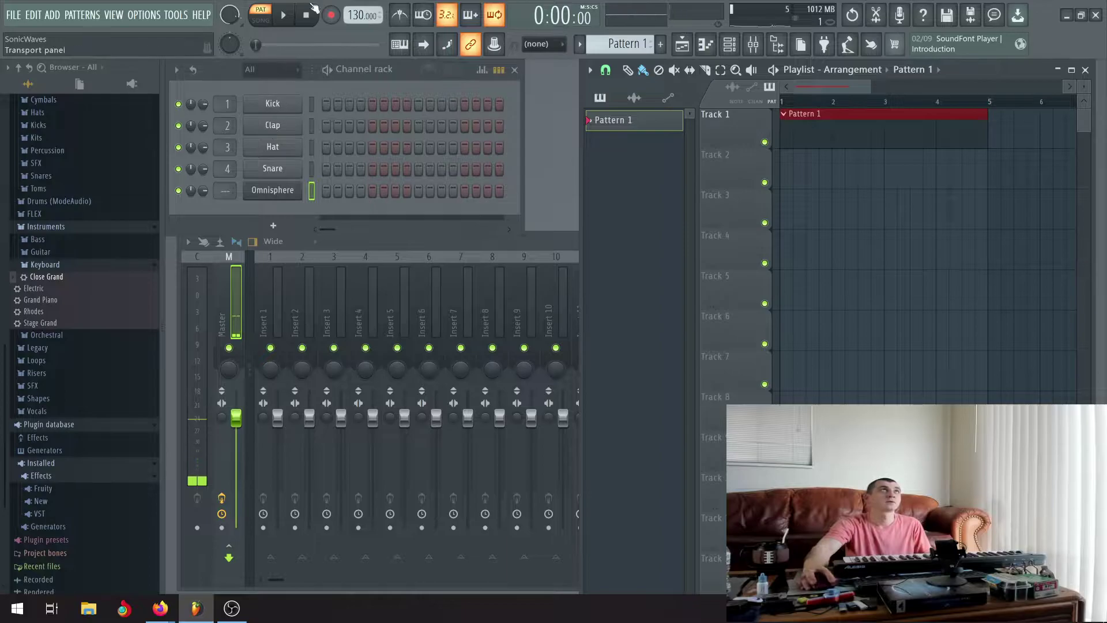
Tap in the project tempo with the tempo tapper, settling on 72 BPM, and close the tapper
{"action": "right_click", "coordinate": [359, 17]}
{"action": "left_click", "coordinate": [381, 133]}
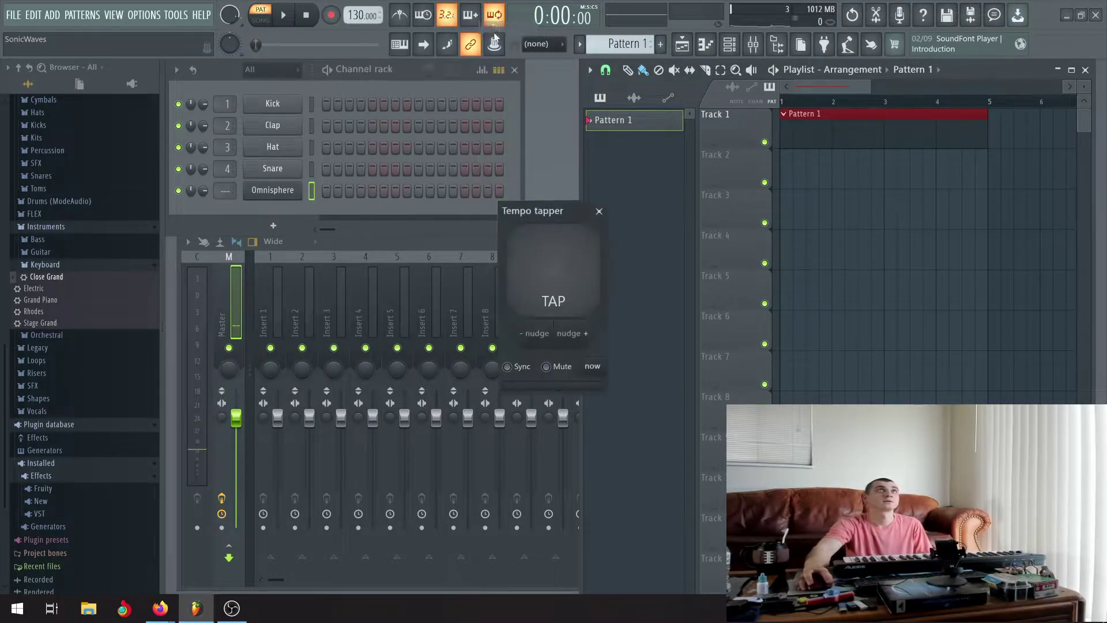
{"action": "left_click", "coordinate": [560, 287]}
{"action": "left_click", "coordinate": [561, 287]}
{"action": "left_click", "coordinate": [560, 286]}
{"action": "left_click", "coordinate": [560, 287]}
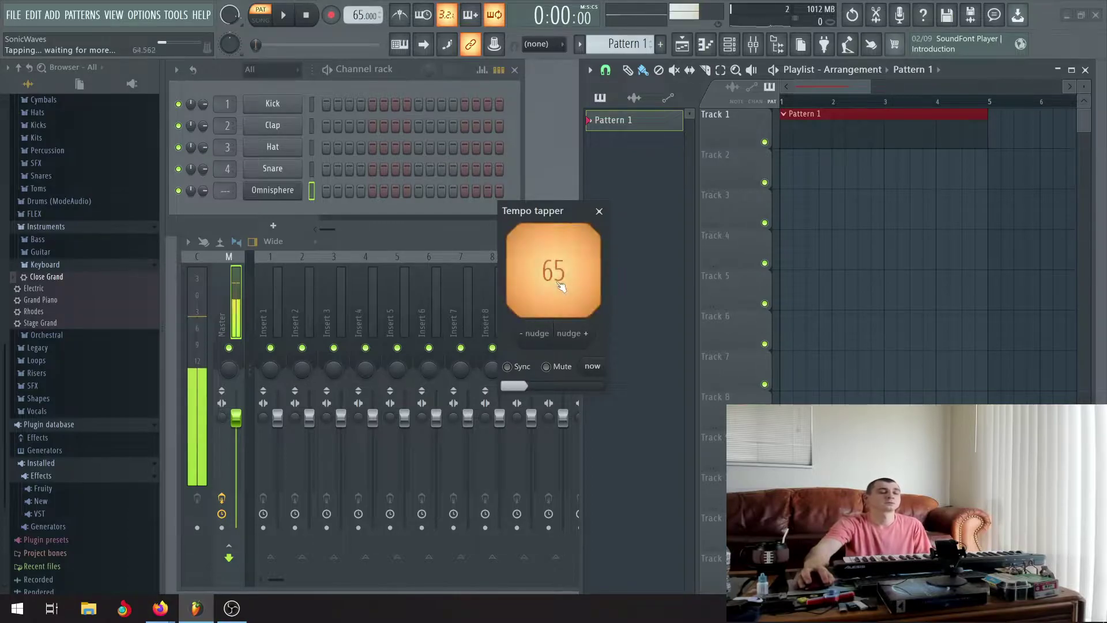
{"action": "left_click", "coordinate": [561, 286]}
{"action": "left_click", "coordinate": [560, 286]}
{"action": "left_click", "coordinate": [561, 286]}
{"action": "left_click", "coordinate": [561, 286]}
{"action": "left_click", "coordinate": [561, 286]}
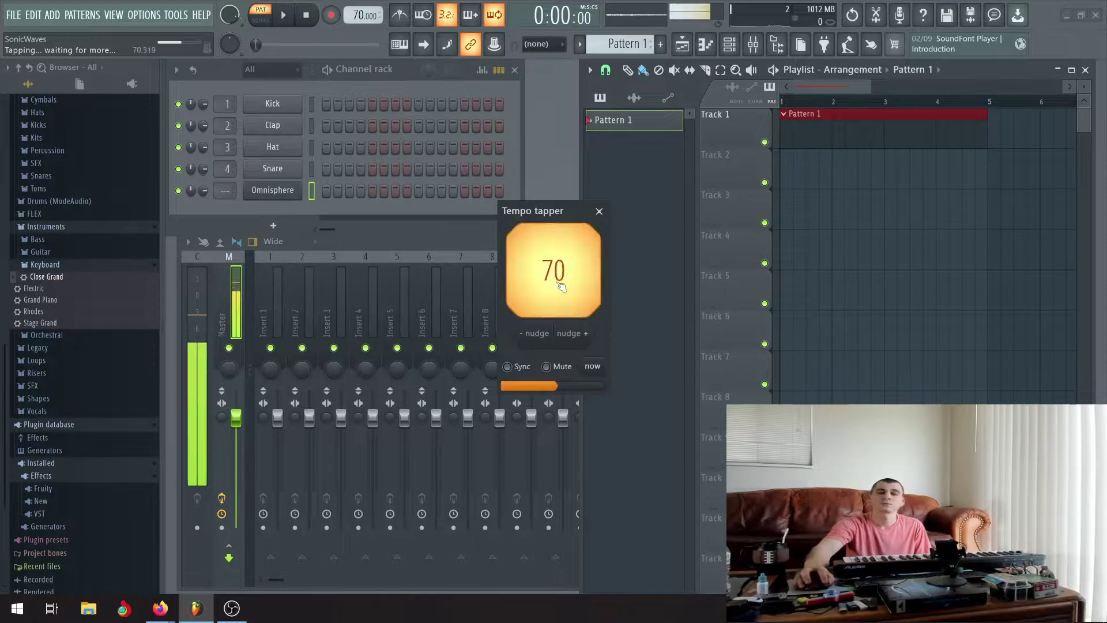
{"action": "left_click", "coordinate": [560, 287]}
{"action": "left_click", "coordinate": [560, 286]}
{"action": "left_click", "coordinate": [560, 287]}
{"action": "left_click", "coordinate": [561, 287]}
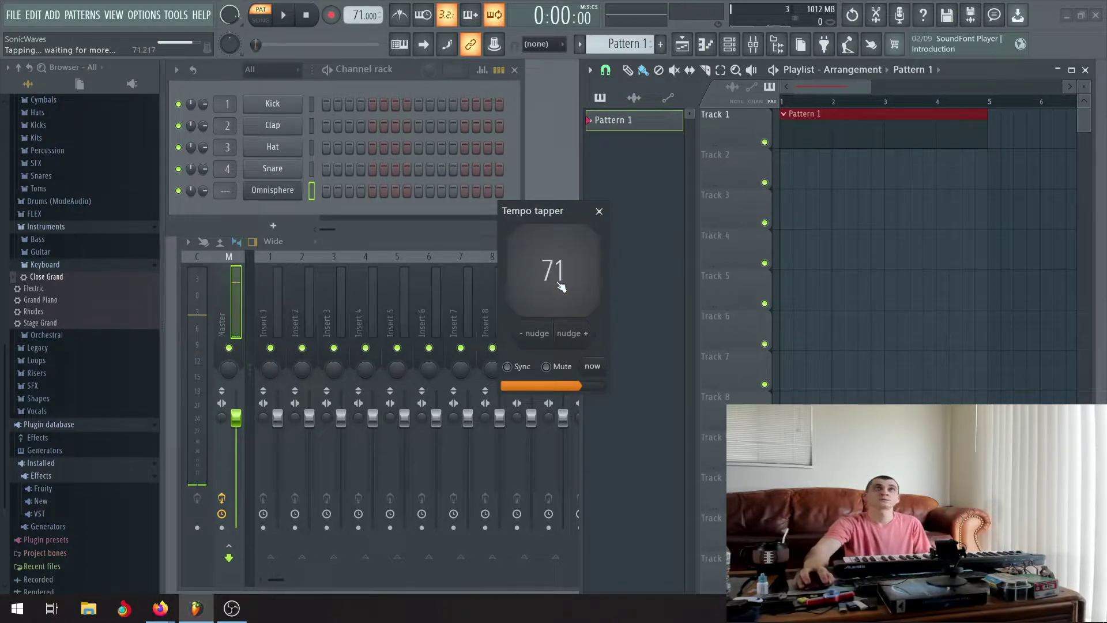
{"action": "left_click", "coordinate": [560, 286]}
{"action": "left_click", "coordinate": [560, 287]}
{"action": "left_click", "coordinate": [560, 287]}
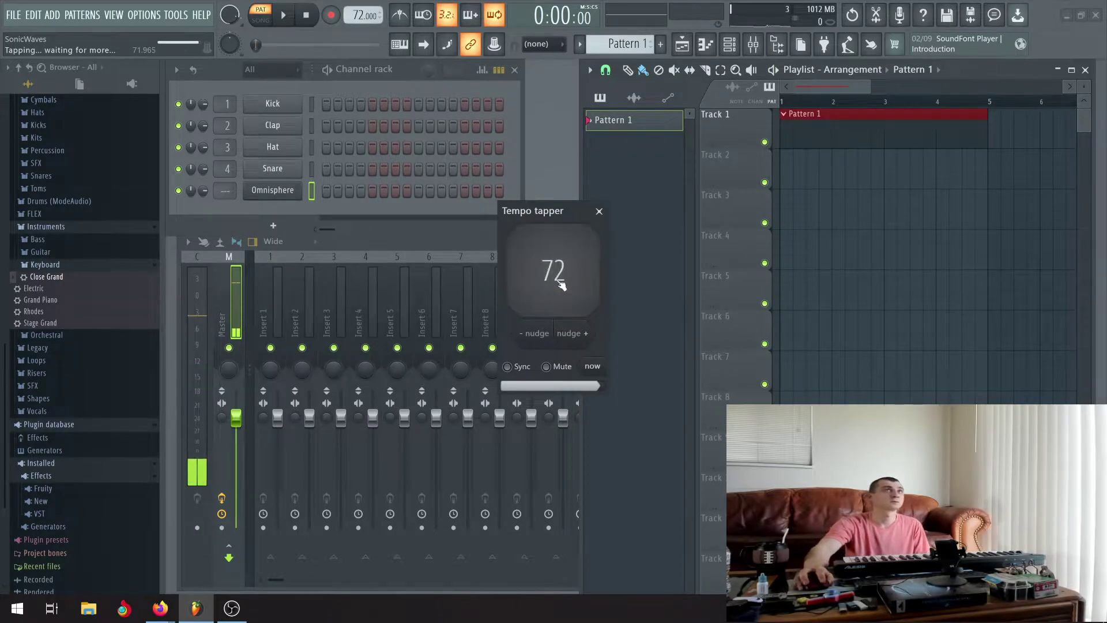
{"action": "left_click", "coordinate": [599, 211]}
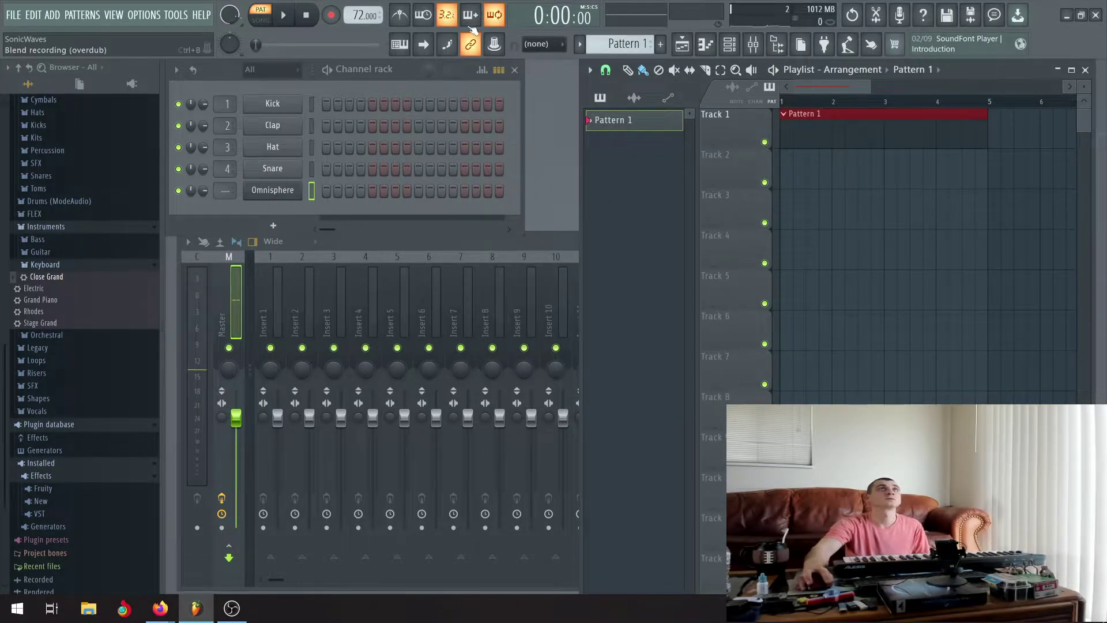
Arm recording with the metronome on and record a short Omnisphere take into Pattern 1
{"action": "left_click", "coordinate": [333, 16]}
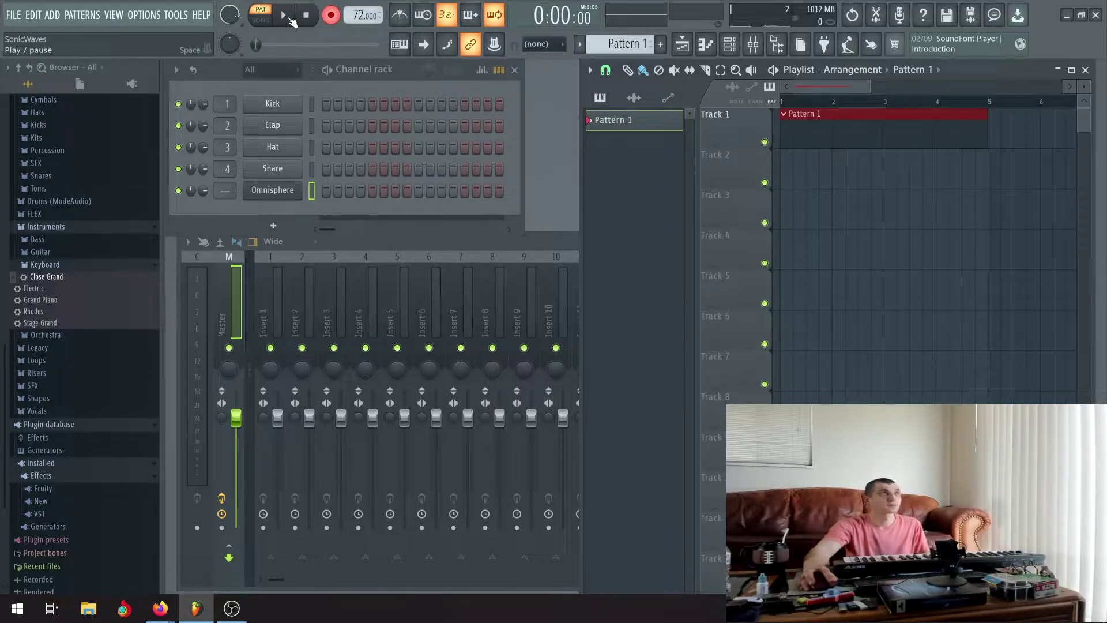
{"action": "left_click", "coordinate": [285, 16]}
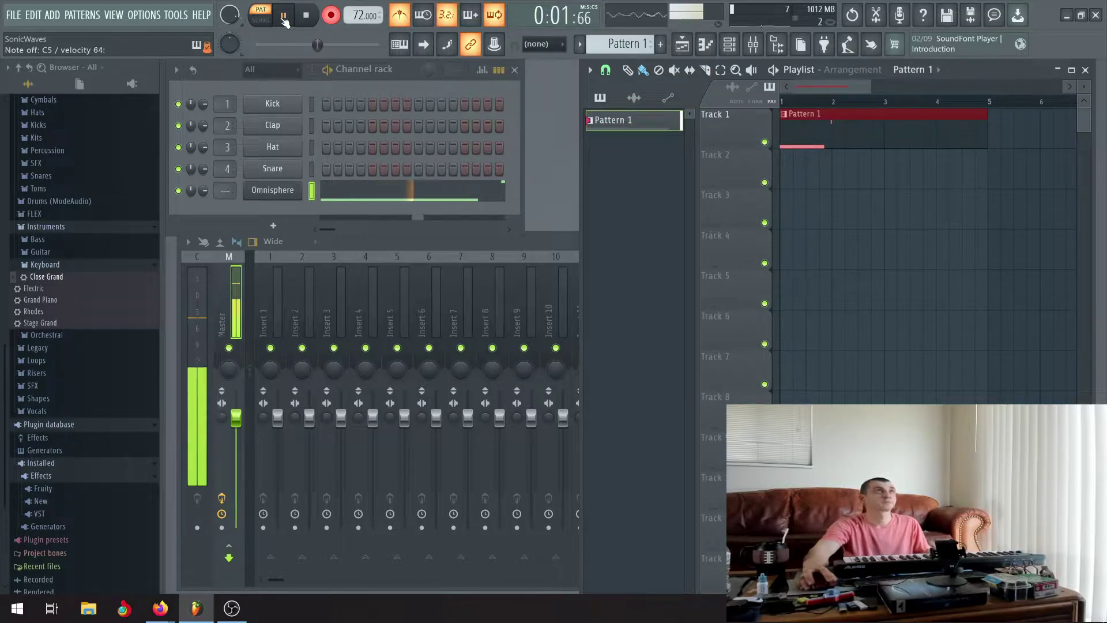
{"action": "left_click", "coordinate": [306, 16]}
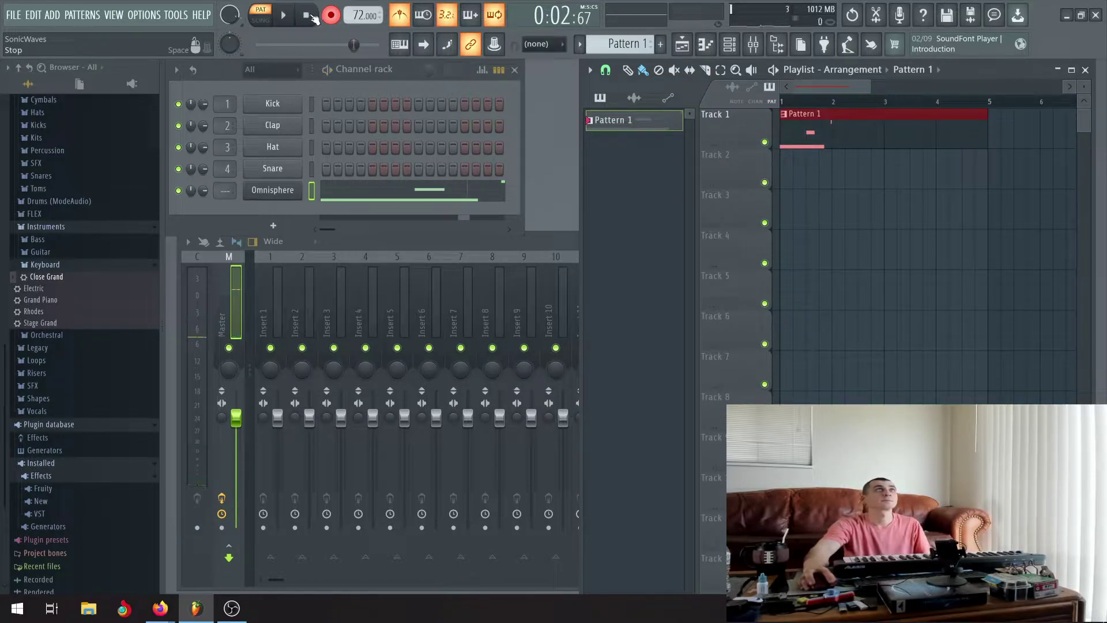
Switch playback to song mode and undo the last recorded items
{"action": "key", "text": "l"}
{"action": "key", "text": "ctrl+z"}
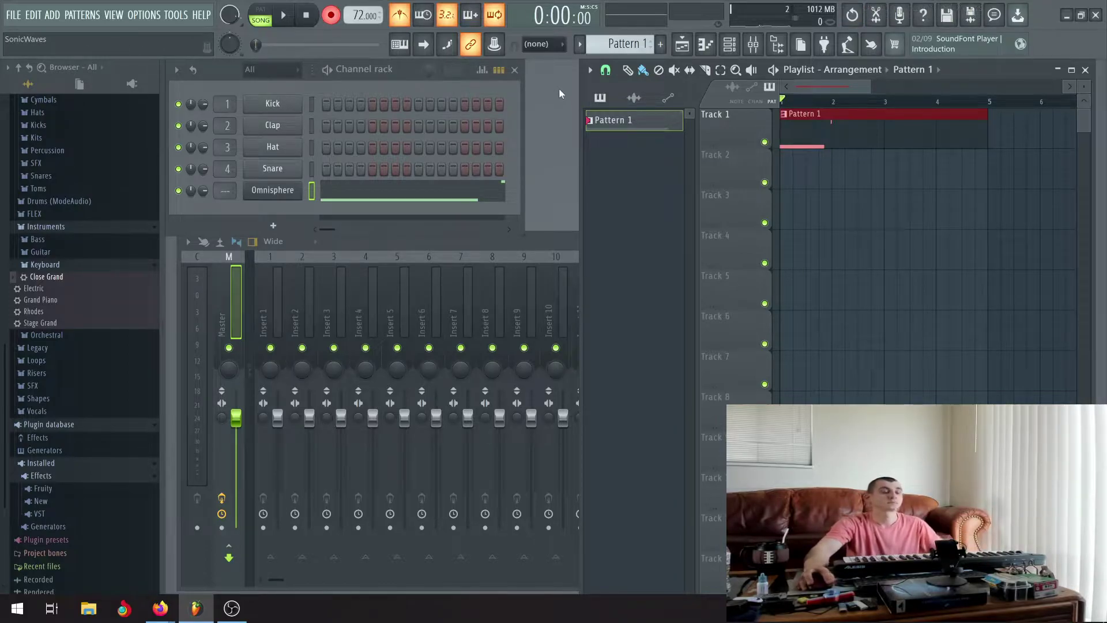
{"action": "key", "text": "ctrl+z"}
{"action": "key", "text": "ctrl+alt+z"}
{"action": "key", "text": "ctrl+alt+z"}
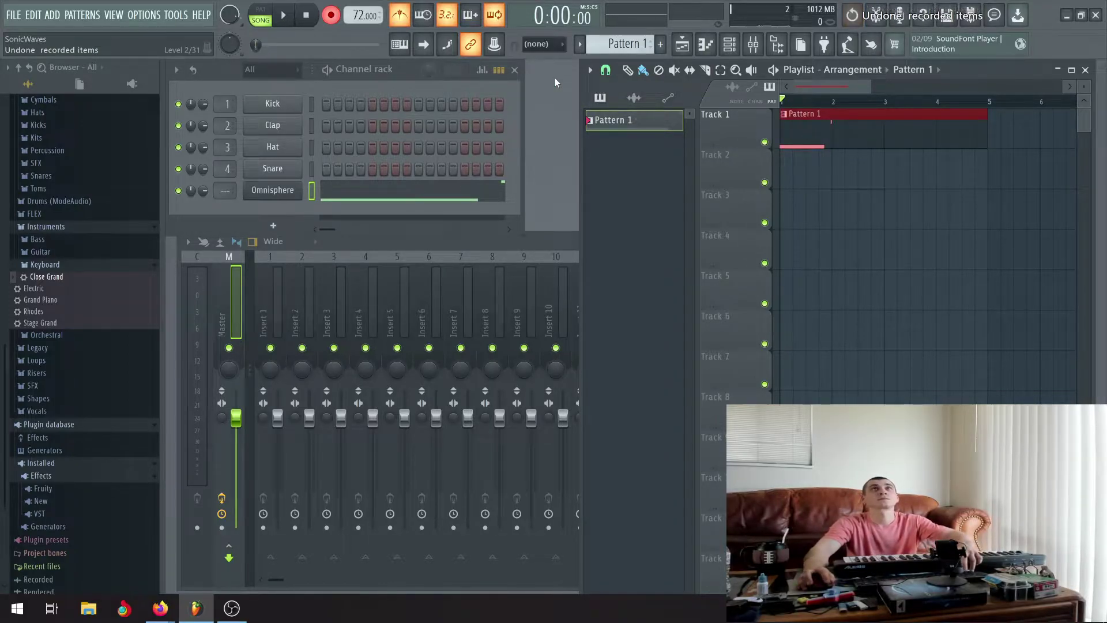
{"action": "key", "text": "alt+z"}
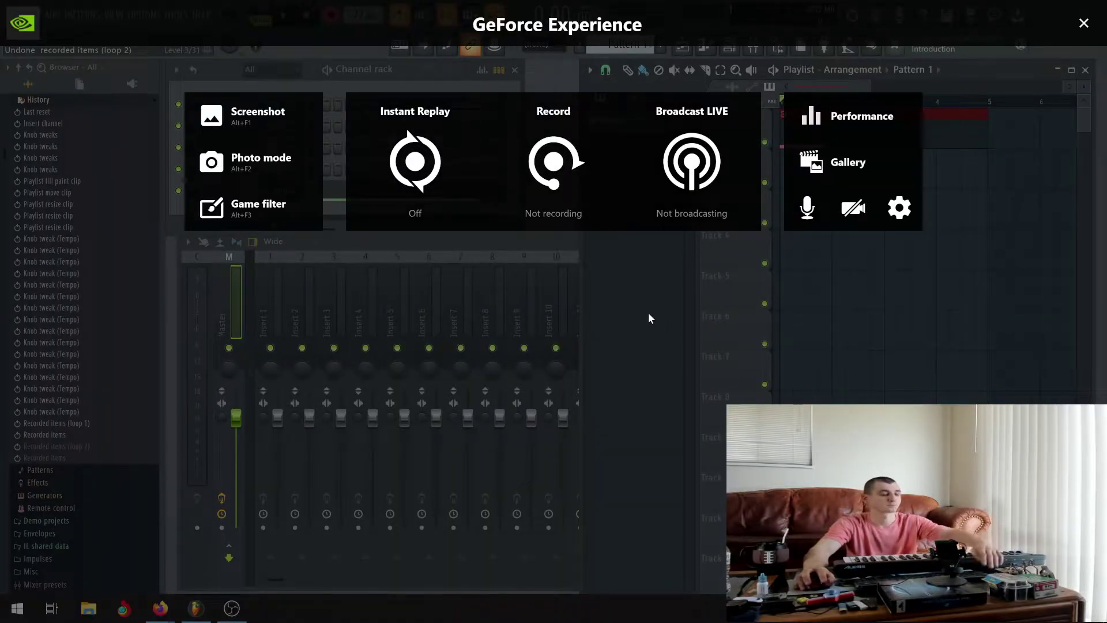
{"action": "key", "text": "alt+z"}
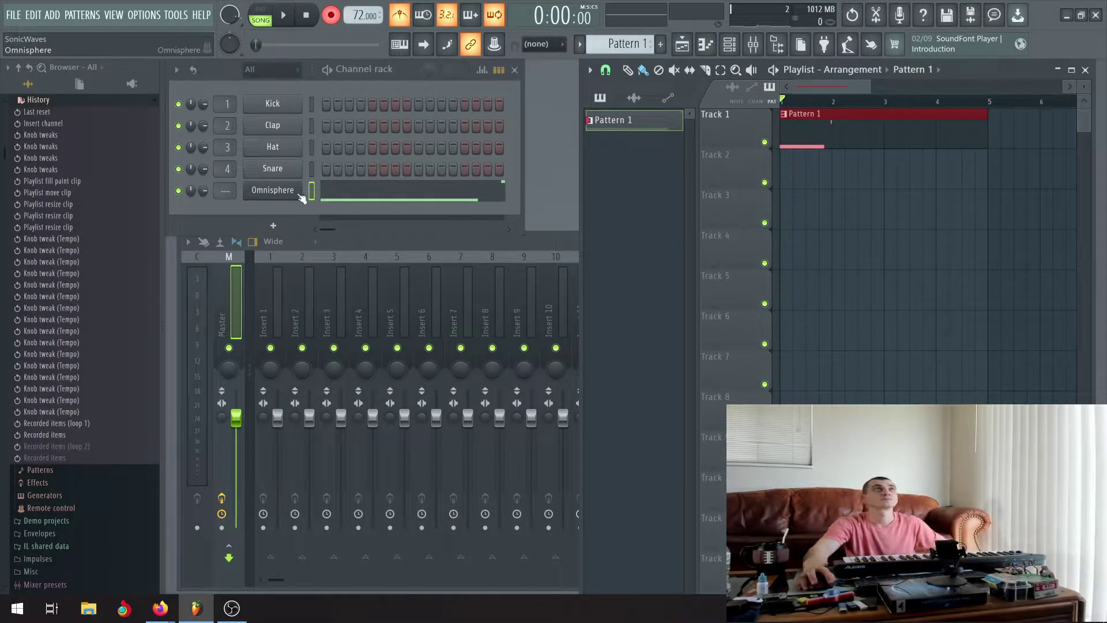
Delete the leftover recorded notes in Omnisphere's piano roll and close the editor
{"action": "left_click", "coordinate": [414, 196]}
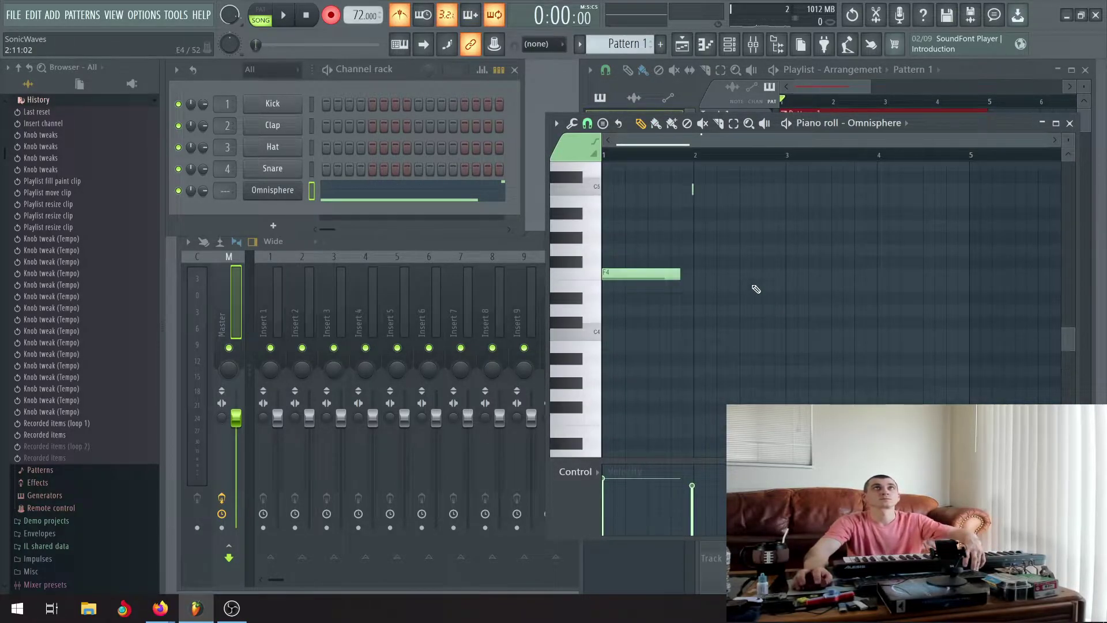
{"action": "right_click", "coordinate": [677, 275]}
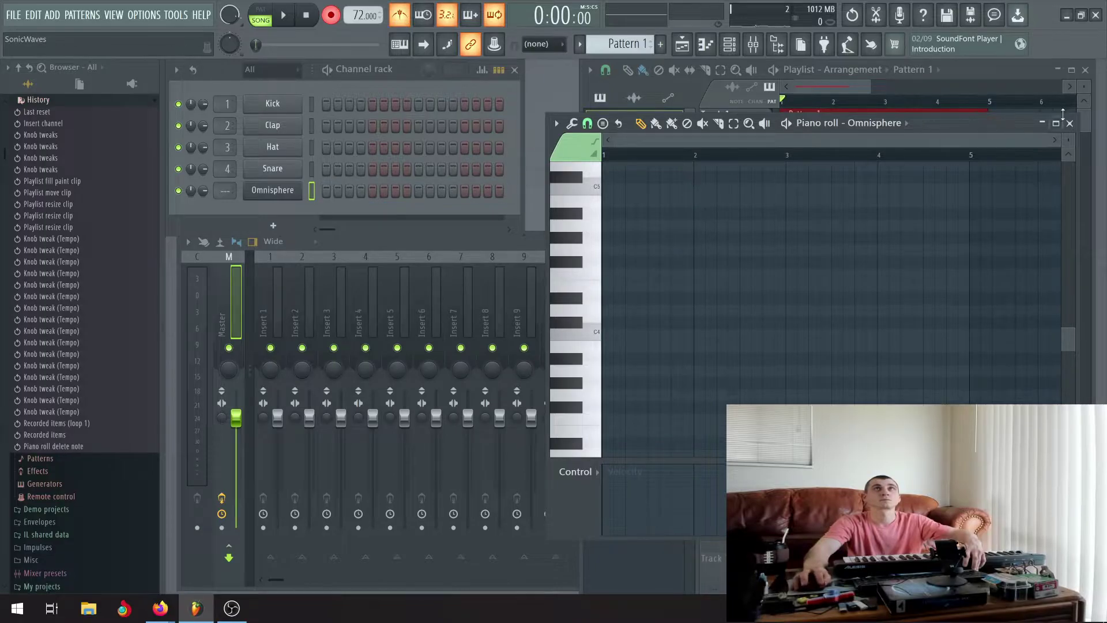
{"action": "left_click", "coordinate": [1070, 123]}
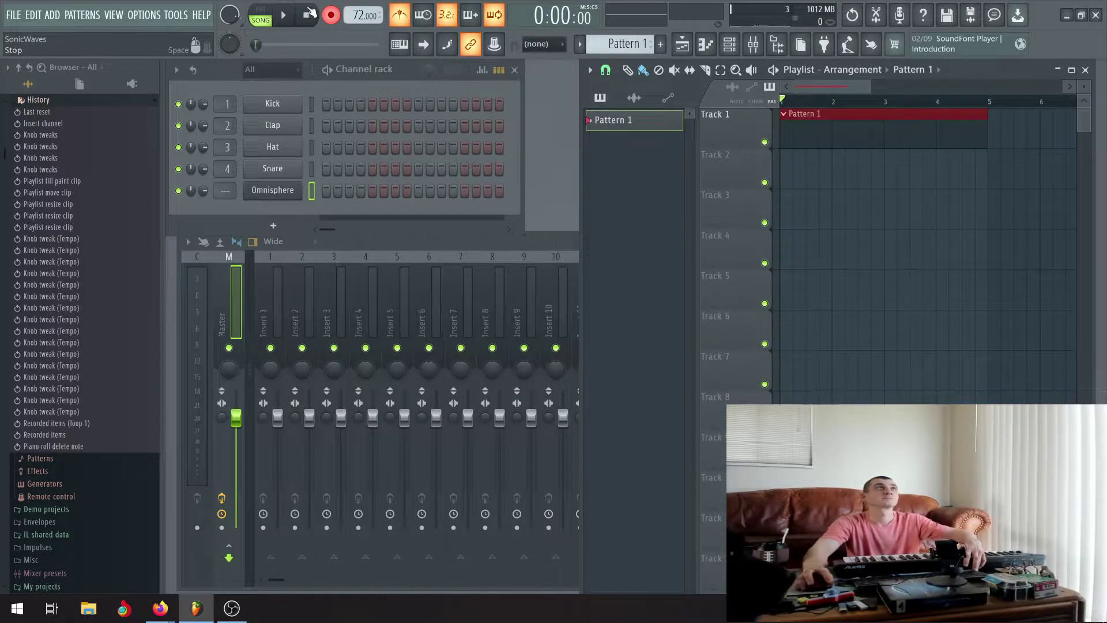
Record a new Omnisphere take into Pattern 1 in song mode, stopping partway through bar 2
{"action": "left_click", "coordinate": [285, 16]}
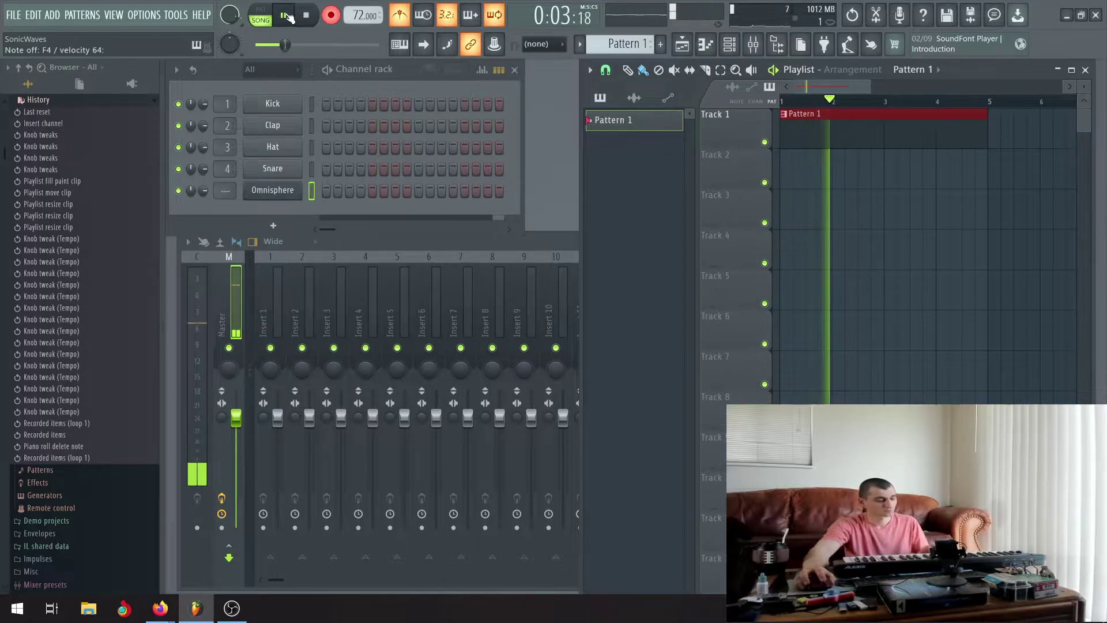
{"action": "left_click", "coordinate": [306, 15]}
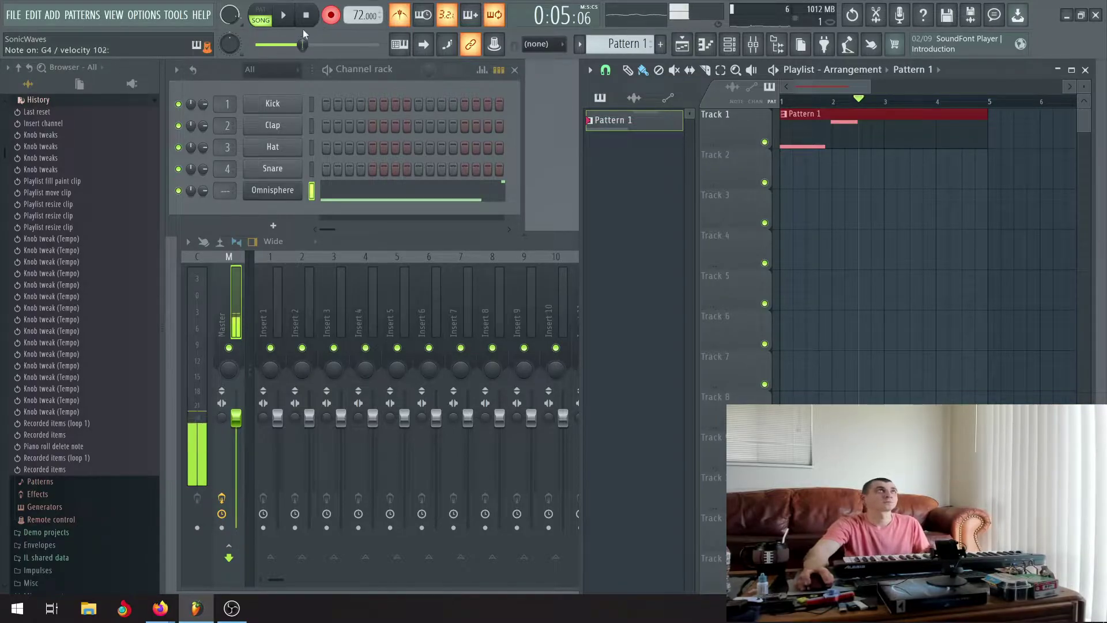
Reopen Omnisphere and audition the patches from Circus Nightmare through Muted Expectations and Replicants to Innerversions
{"action": "left_click", "coordinate": [290, 191]}
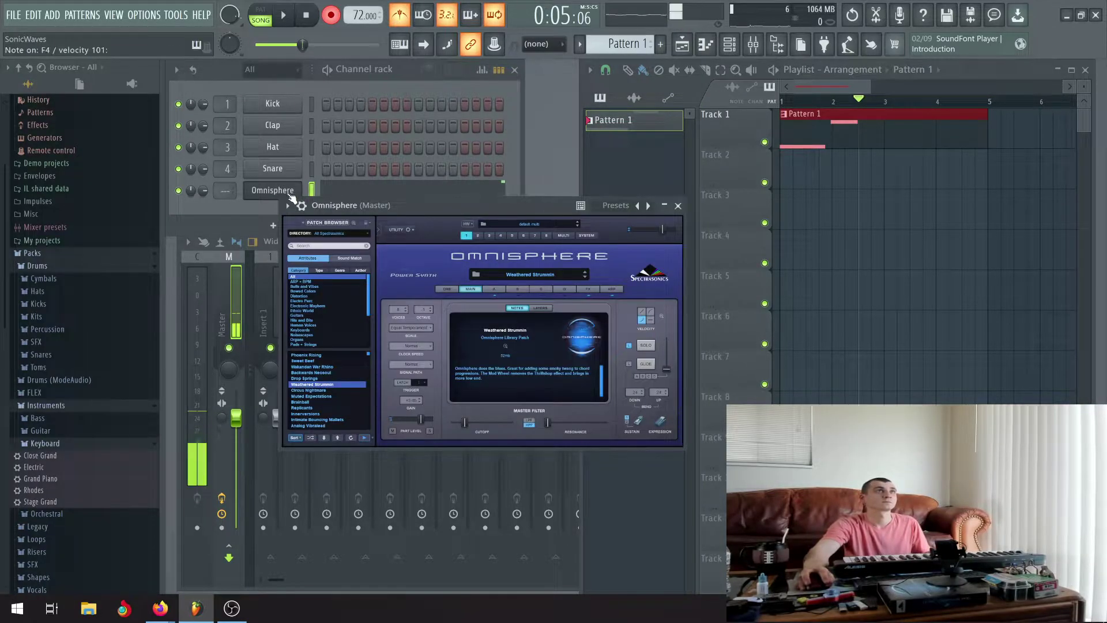
{"action": "left_click", "coordinate": [317, 390]}
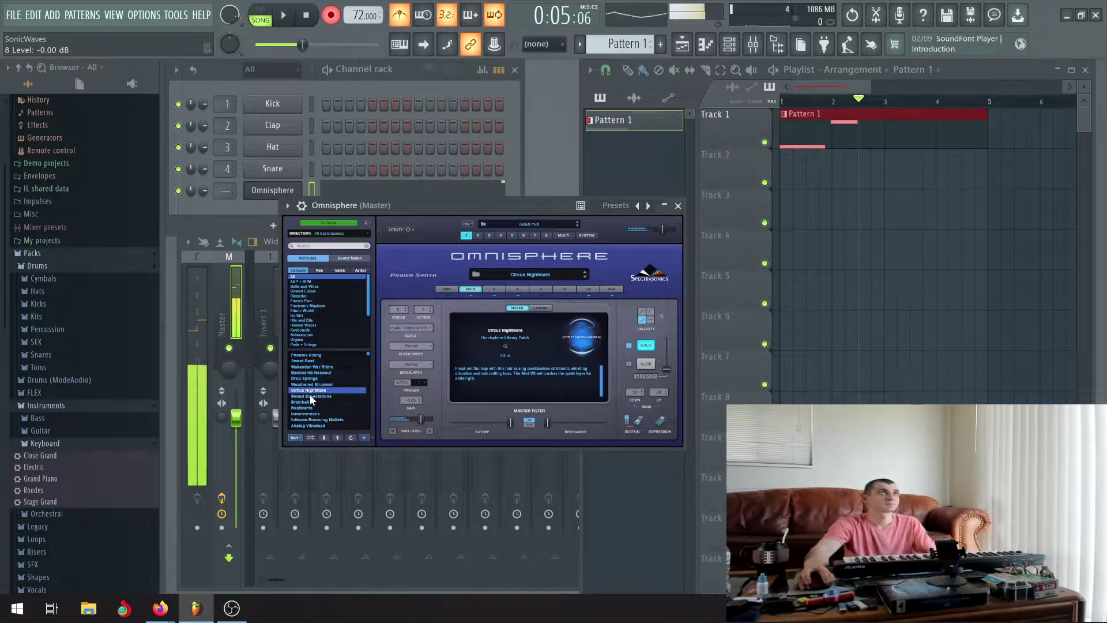
{"action": "left_click", "coordinate": [310, 395]}
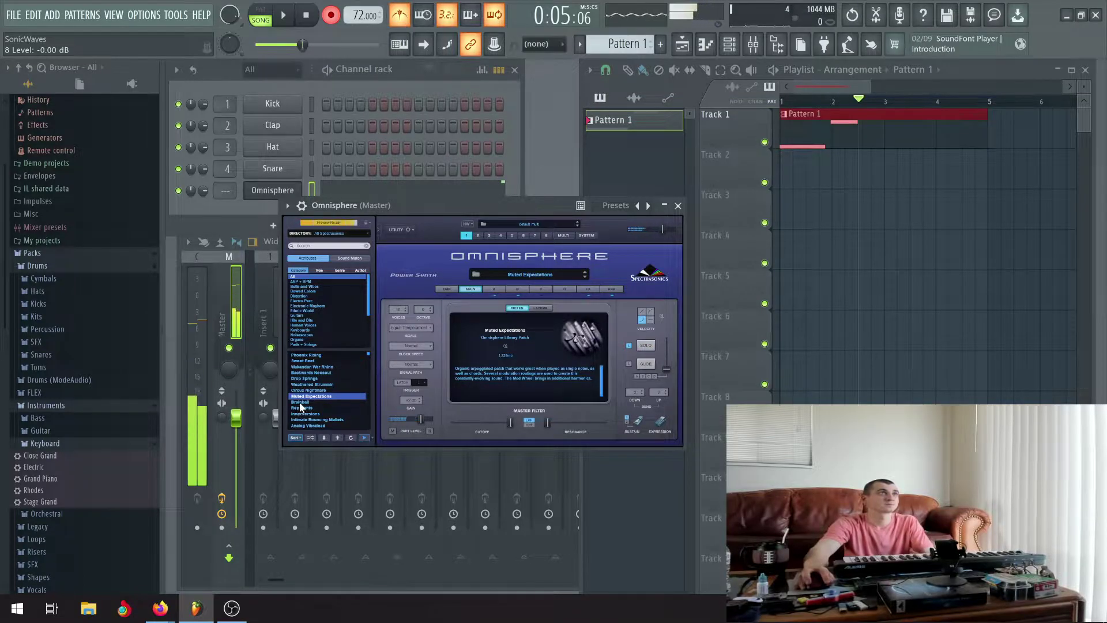
{"action": "left_click", "coordinate": [300, 402]}
{"action": "left_click", "coordinate": [295, 409]}
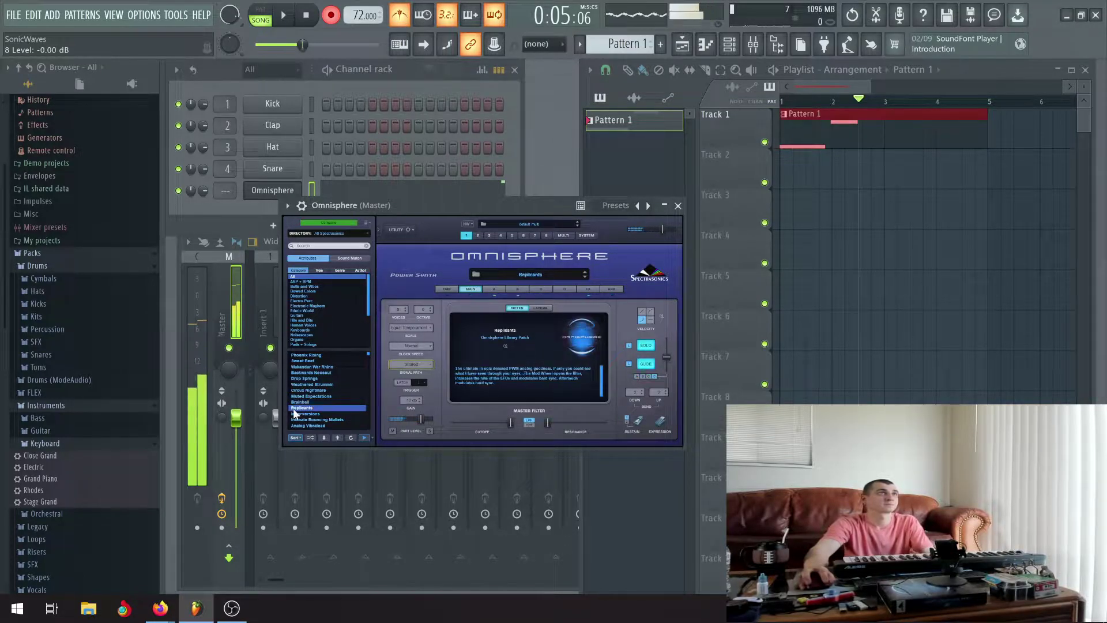
{"action": "left_click", "coordinate": [300, 414]}
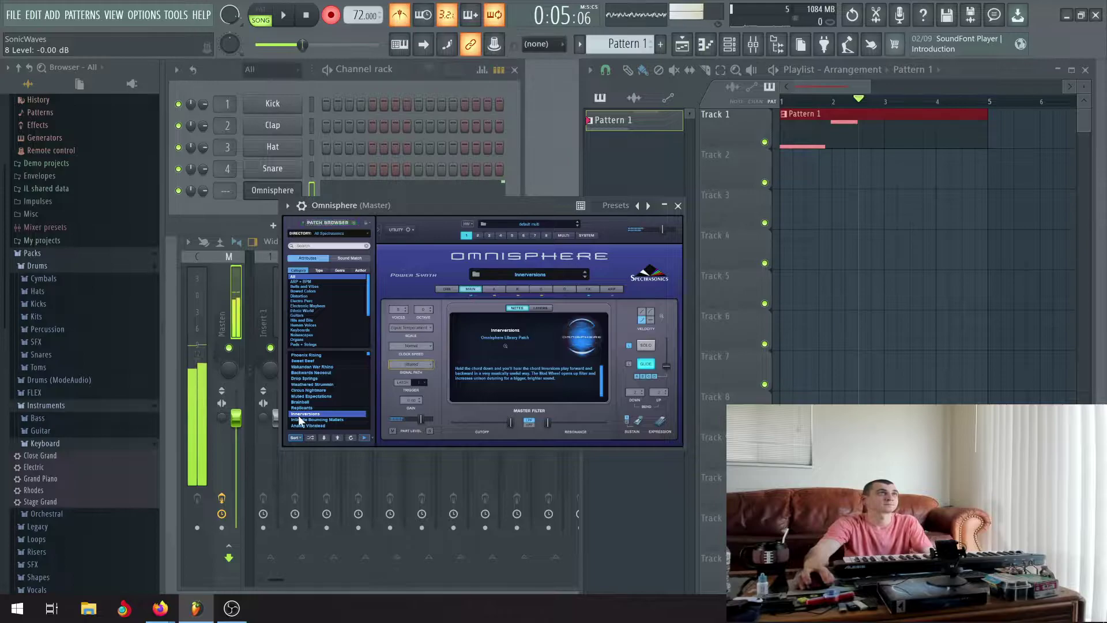
Audition Omnisphere patches from Intimate Bouncing Mallets through Sacred Shrine, load Science Class, stop playback, and close the plugin window
{"action": "left_click", "coordinate": [299, 420]}
{"action": "left_click", "coordinate": [304, 425]}
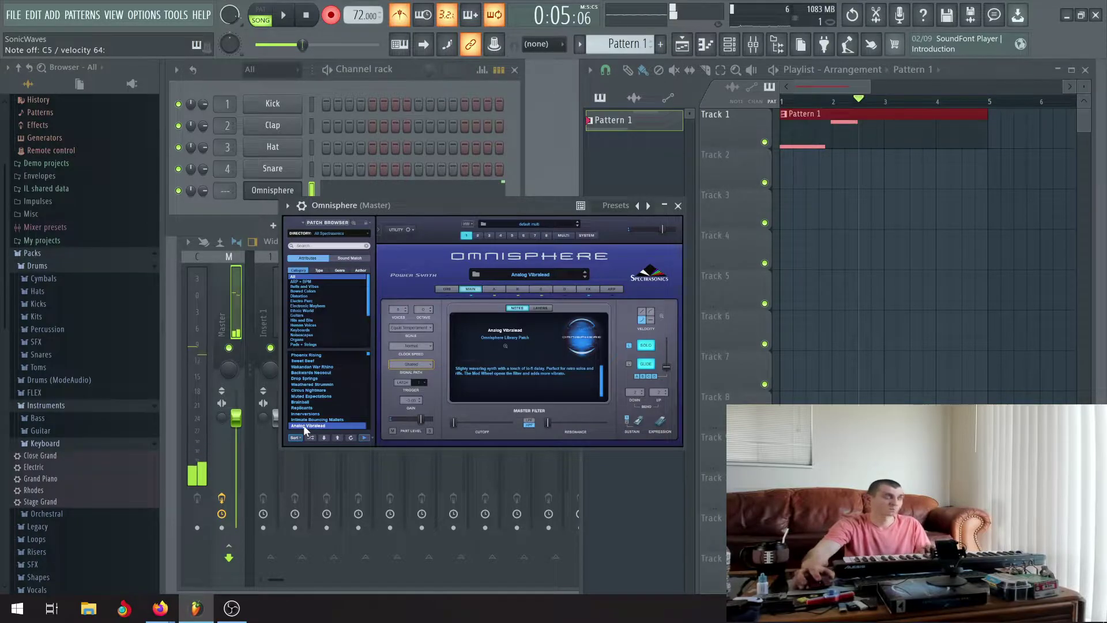
{"action": "scroll", "coordinate": [303, 421], "scroll_direction": "down", "scroll_amount": 2}
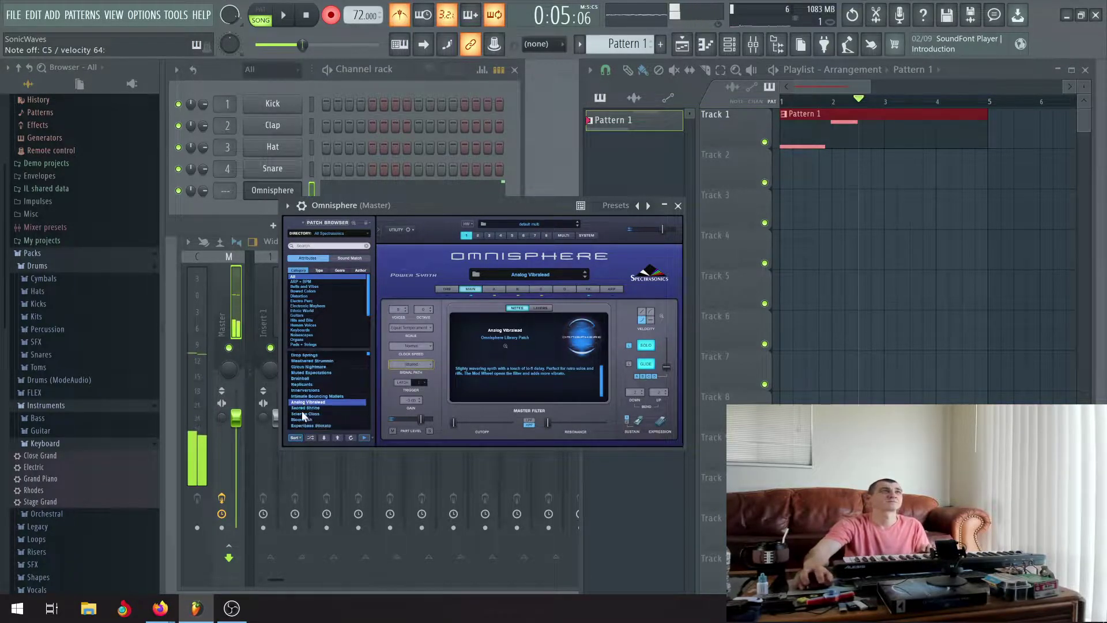
{"action": "scroll", "coordinate": [303, 415], "scroll_direction": "down", "scroll_amount": 2}
{"action": "left_click", "coordinate": [304, 385]}
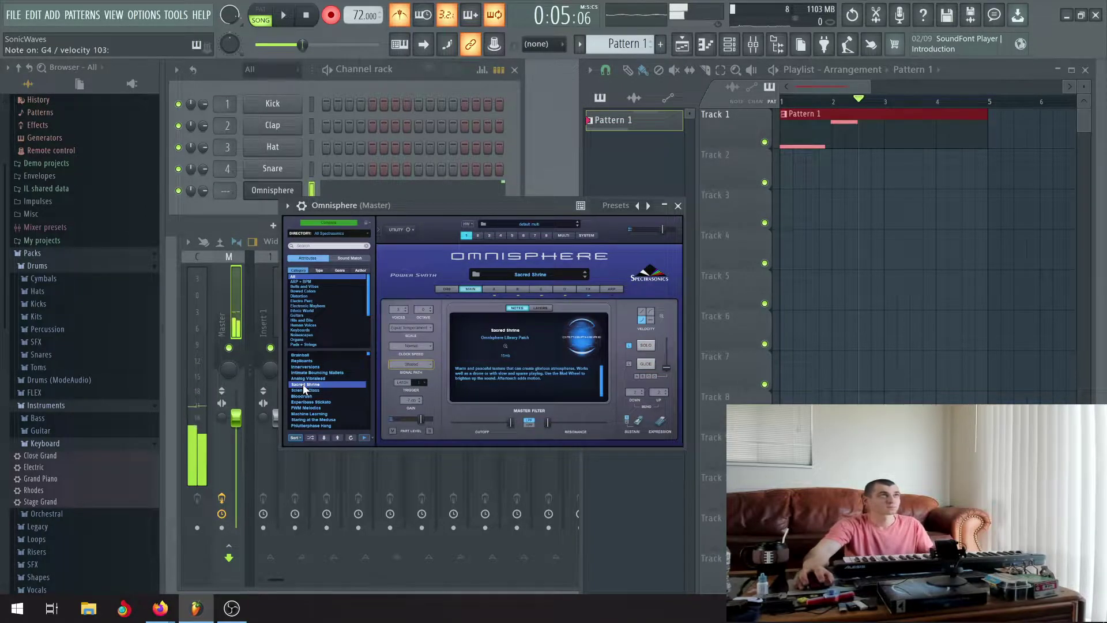
{"action": "left_click", "coordinate": [303, 390]}
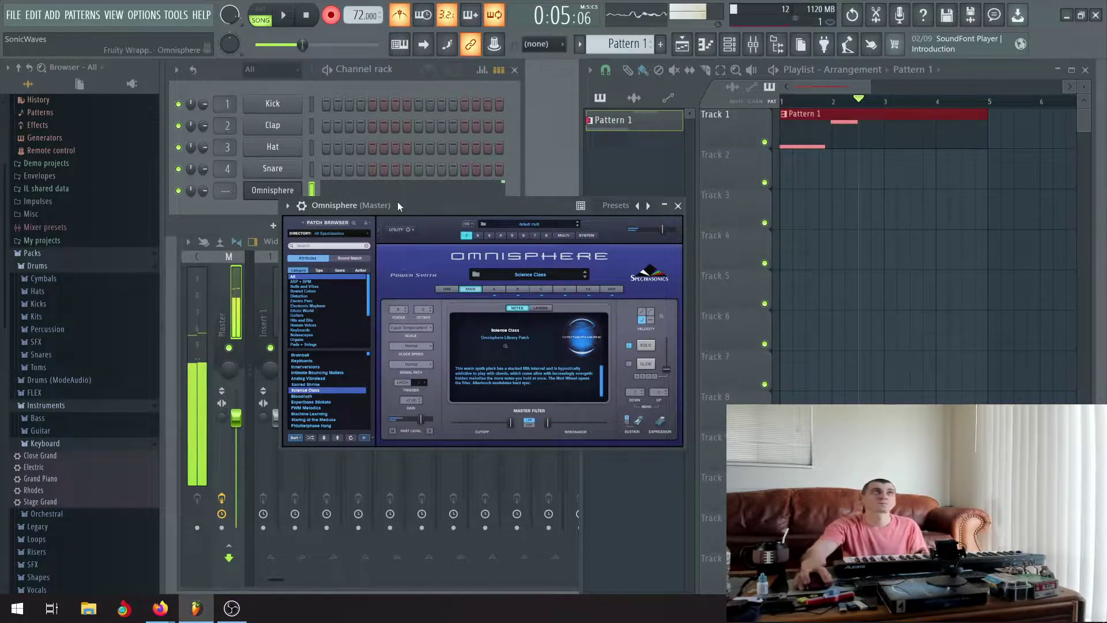
{"action": "left_click", "coordinate": [300, 14]}
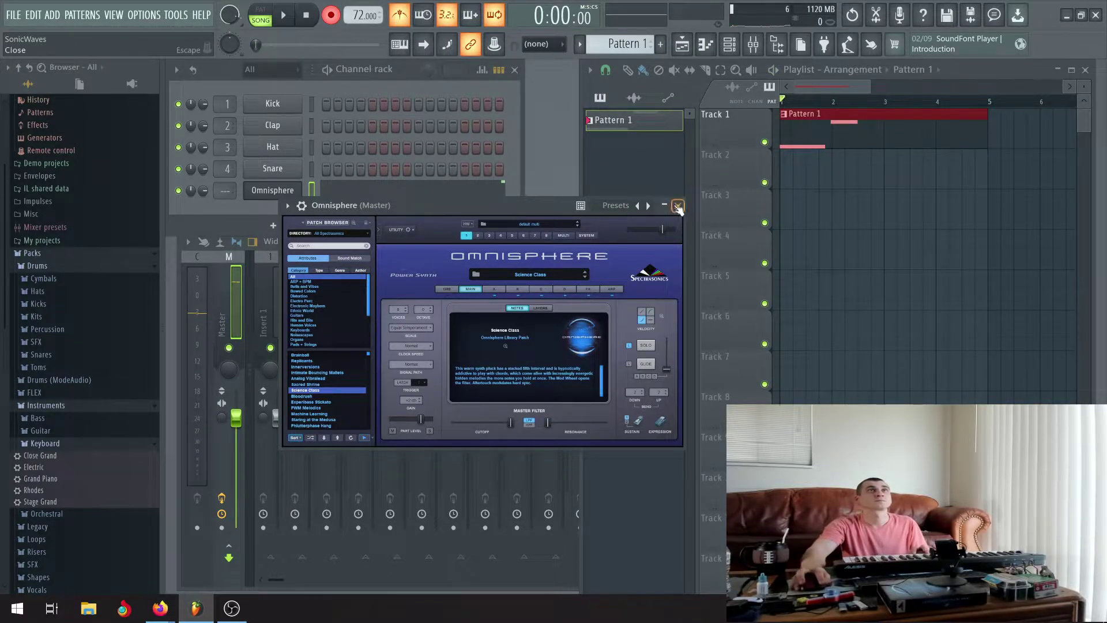
{"action": "left_click", "coordinate": [669, 206]}
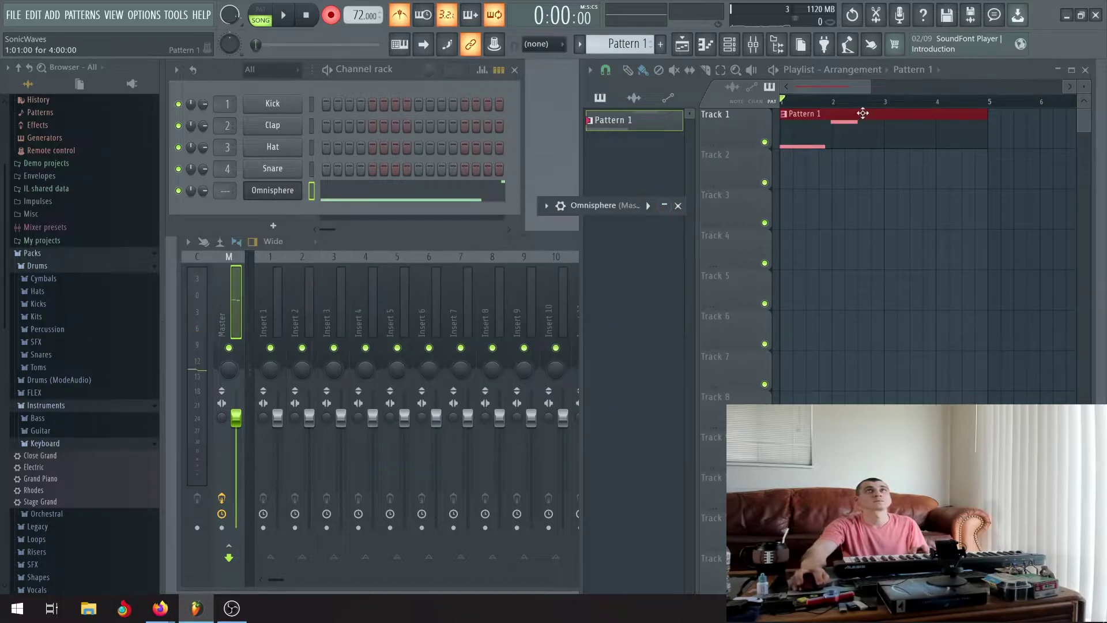
{"action": "left_click", "coordinate": [679, 206]}
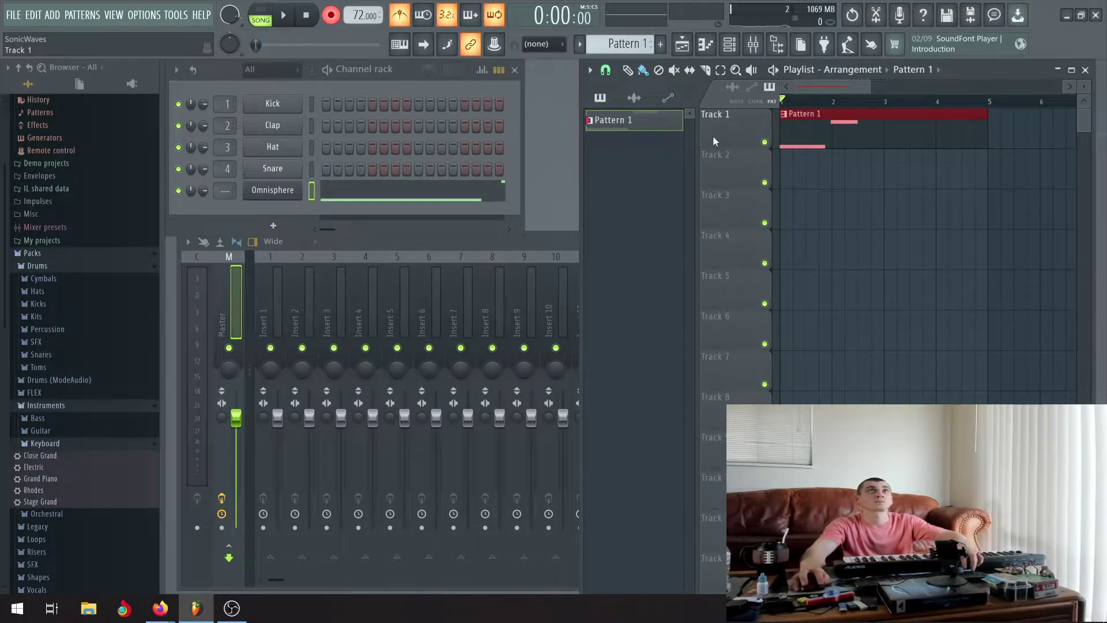
Place the Pattern 1 clip afresh at the start of Track 1 and stretch its end to bar 5
{"action": "right_click", "coordinate": [822, 136]}
{"action": "left_click", "coordinate": [793, 136]}
{"action": "left_click_drag", "start_coordinate": [805, 131], "coordinate": [747, 140]}
{"action": "left_click_drag", "start_coordinate": [881, 133], "coordinate": [989, 135]}
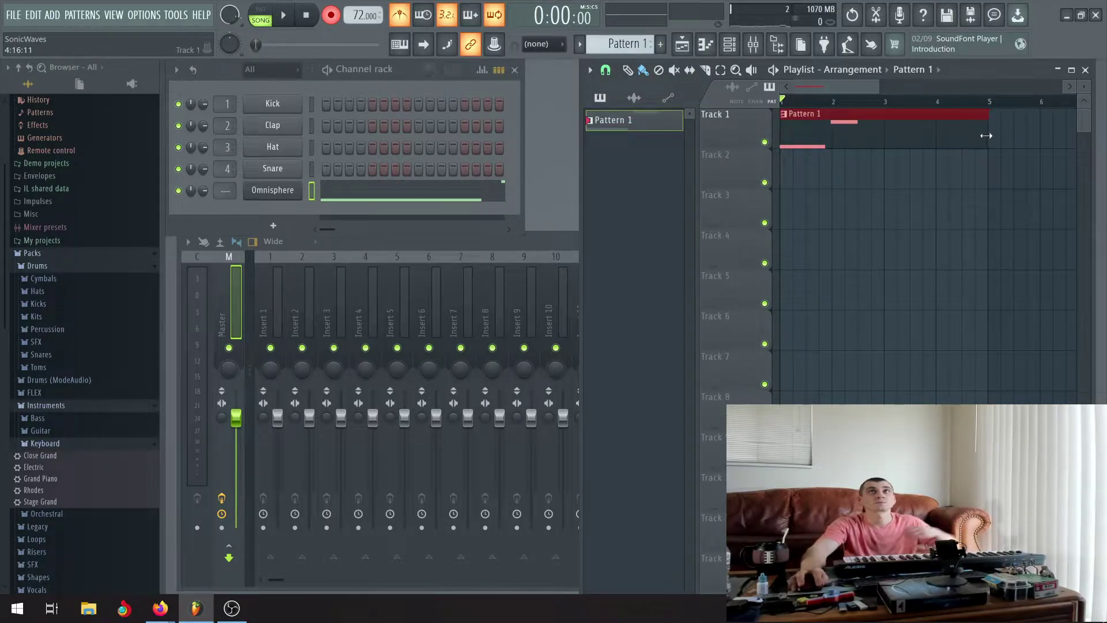
{"action": "scroll", "coordinate": [993, 140], "scroll_direction": "up", "scroll_amount": 3}
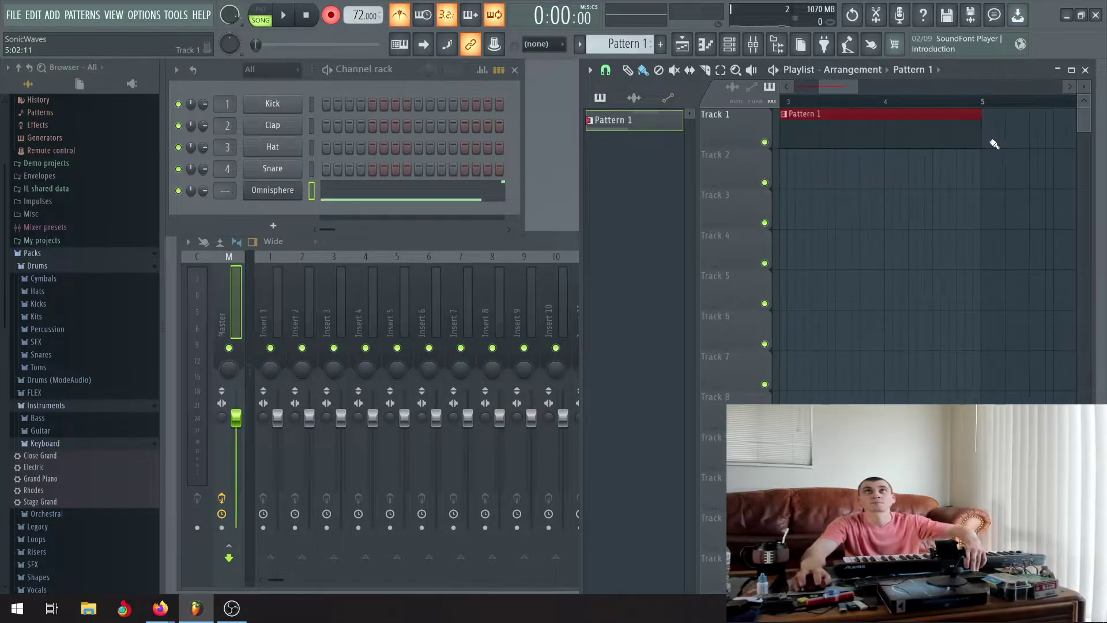
{"action": "scroll", "coordinate": [987, 137], "scroll_direction": "down", "scroll_amount": 1}
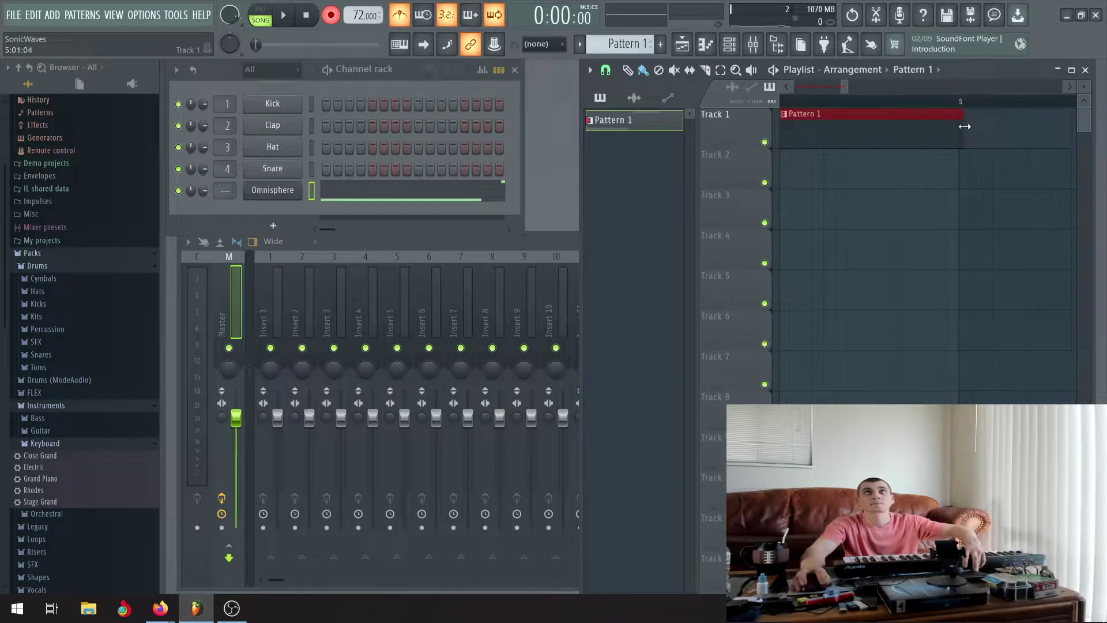
{"action": "scroll", "coordinate": [922, 167], "scroll_direction": "down", "scroll_amount": 3}
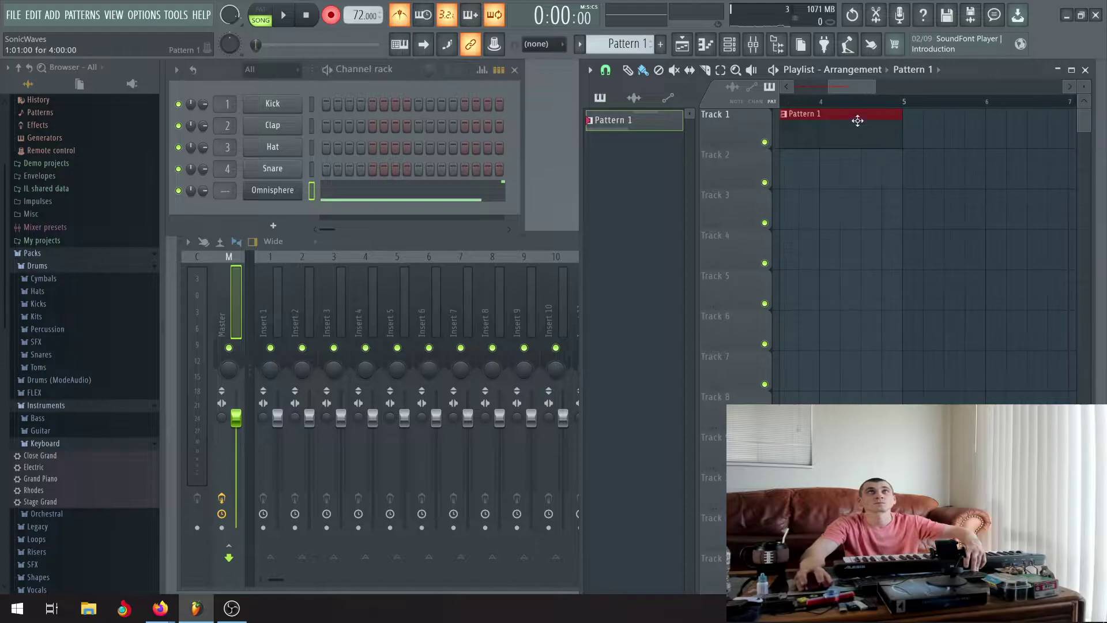
{"action": "left_click_drag", "start_coordinate": [860, 90], "coordinate": [722, 85]}
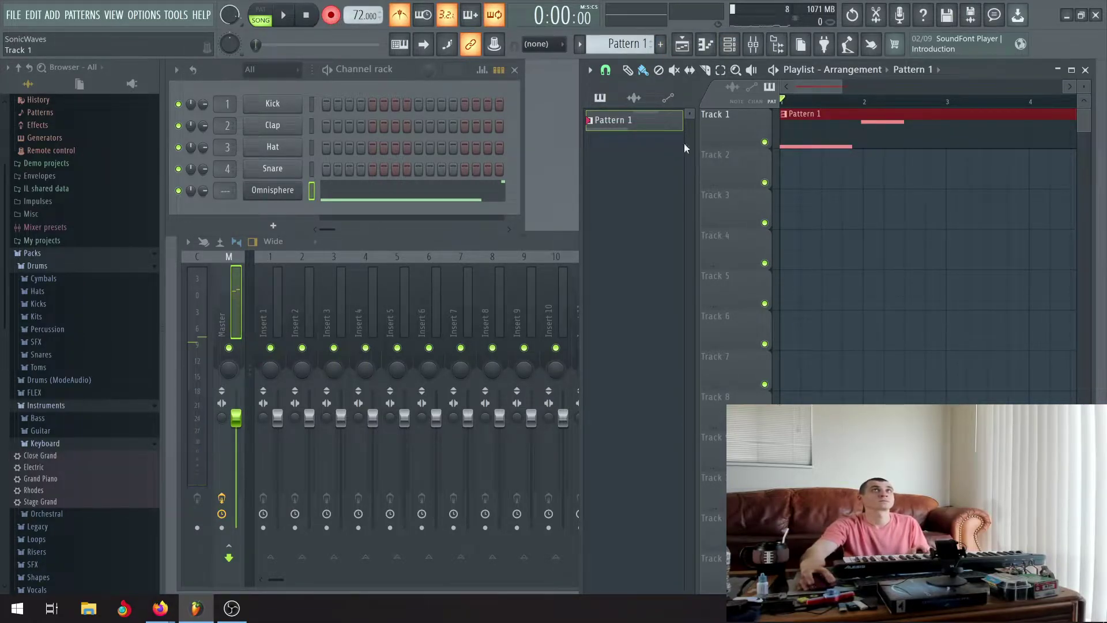
Delete the two leftover notes in Omnisphere's piano roll and record a new four-bar take into Pattern 1
{"action": "left_click", "coordinate": [396, 195]}
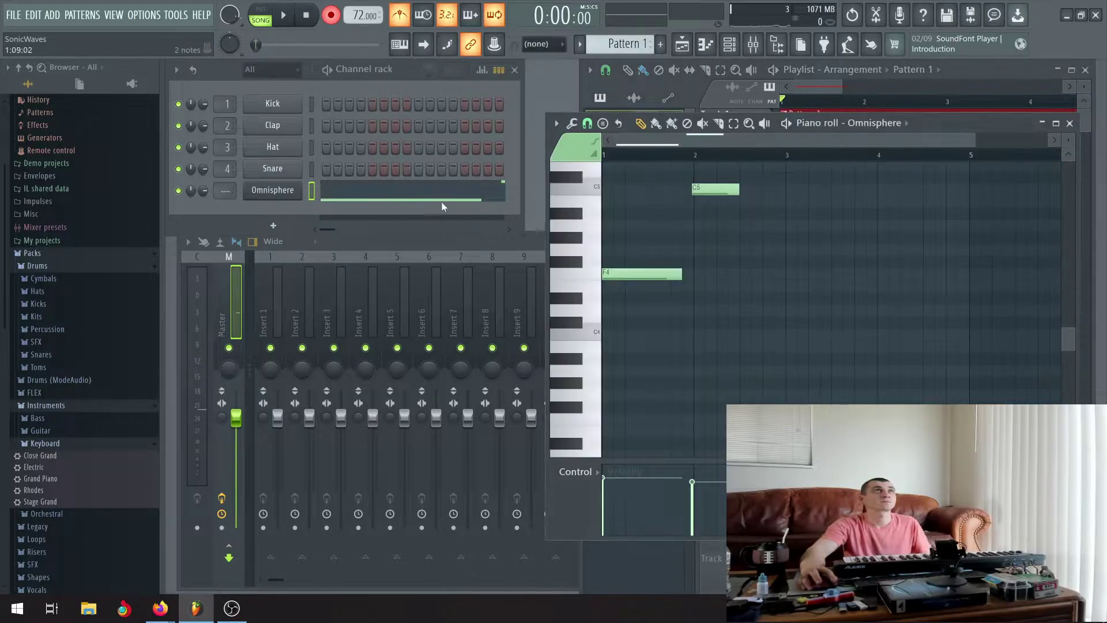
{"action": "right_click", "coordinate": [672, 271]}
{"action": "right_click", "coordinate": [716, 186]}
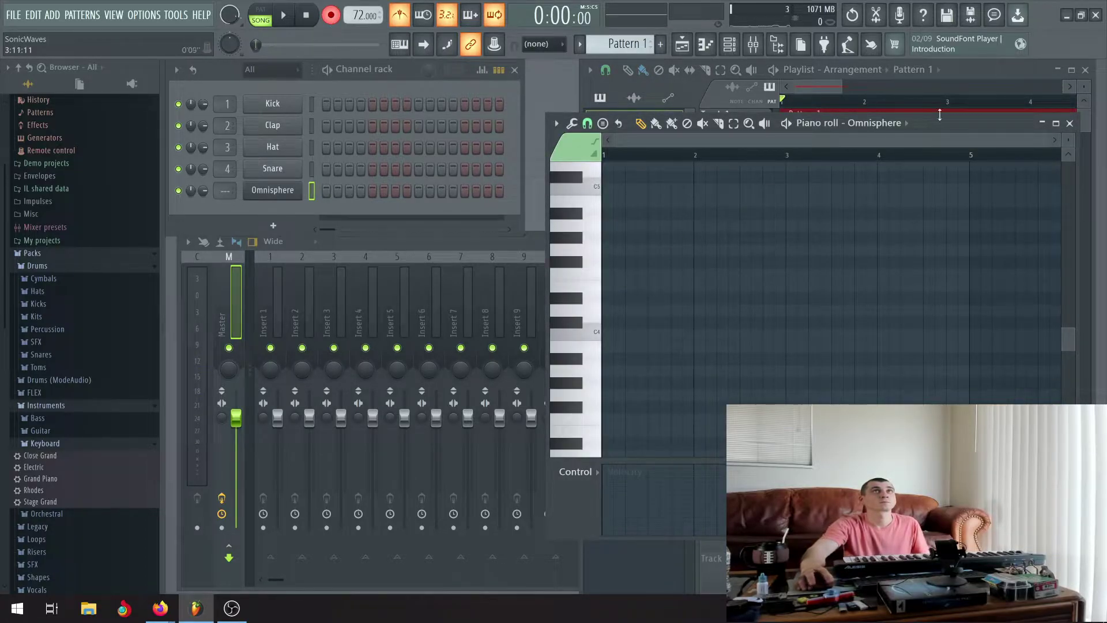
{"action": "left_click", "coordinate": [1069, 123]}
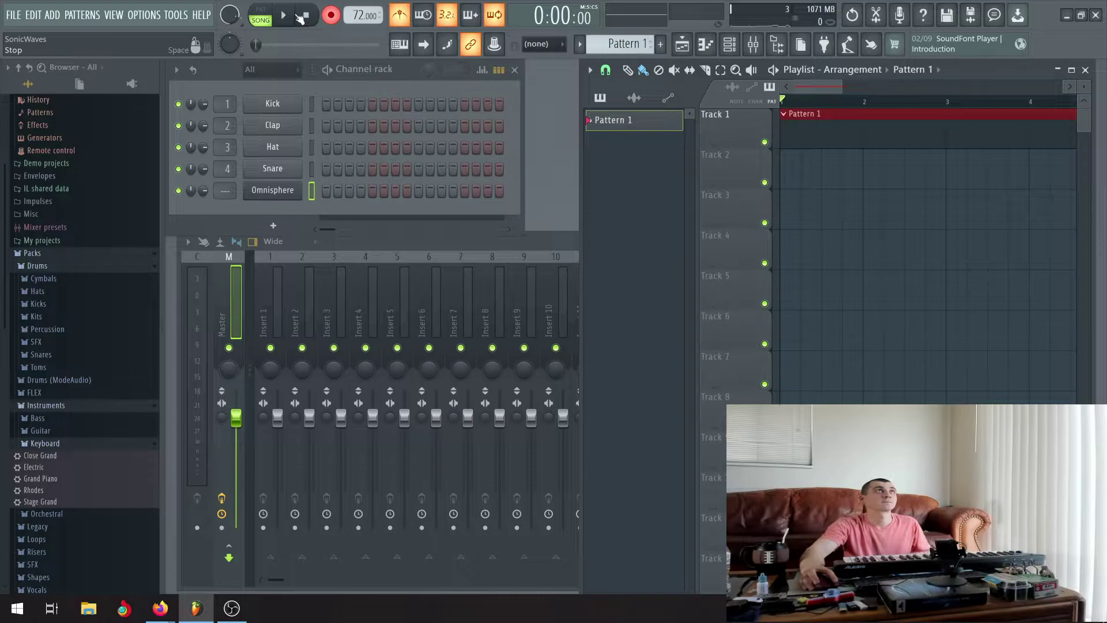
{"action": "left_click", "coordinate": [289, 17]}
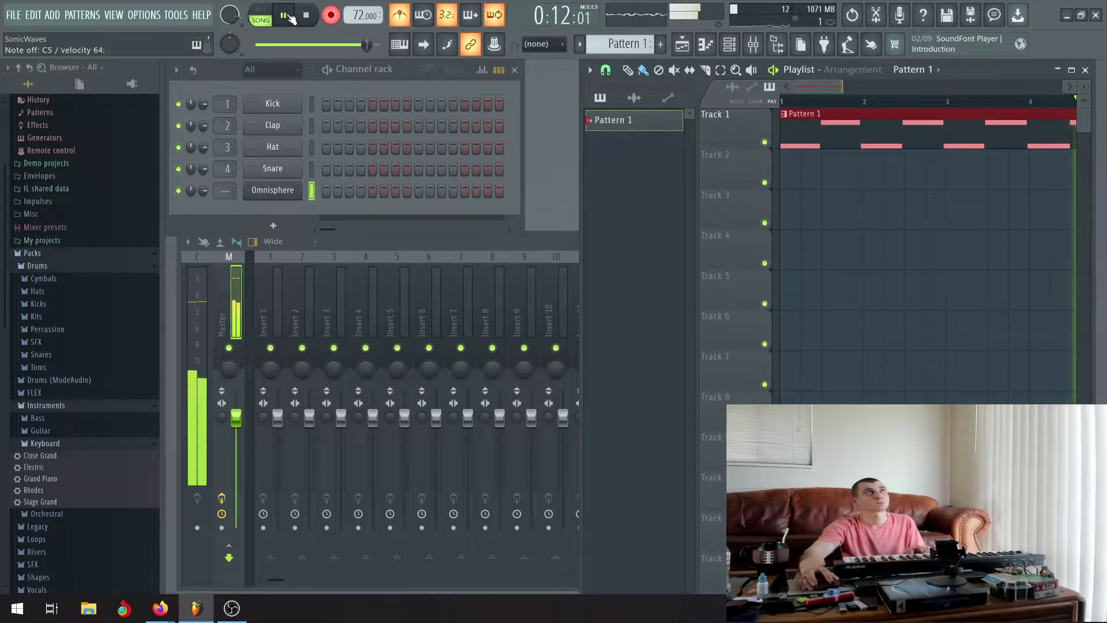
{"action": "left_click", "coordinate": [290, 17]}
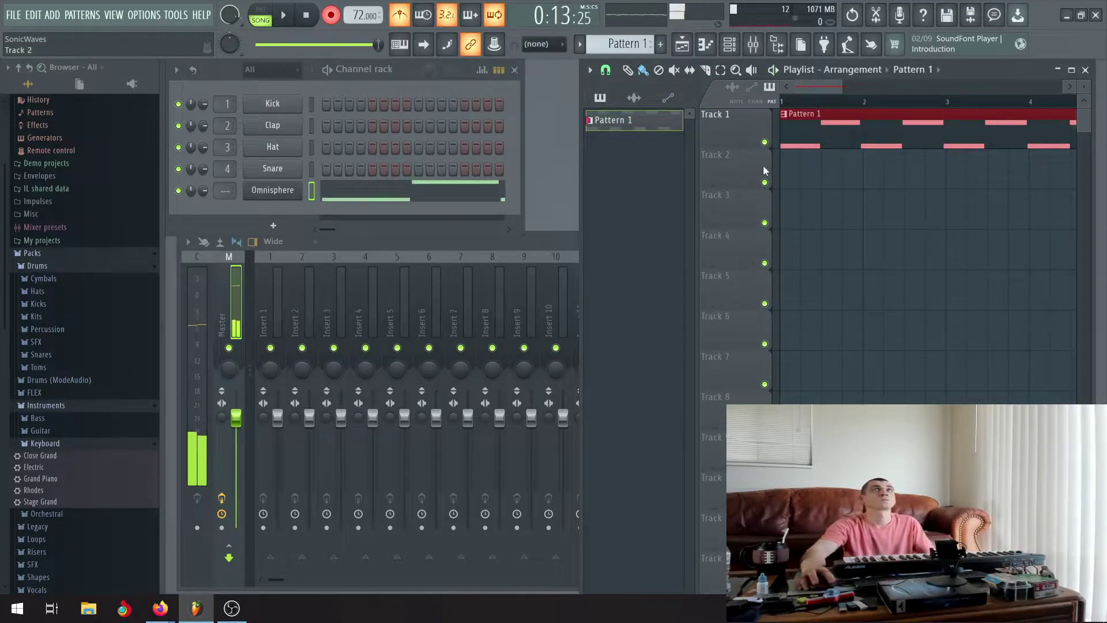
Quantize the recorded Omnisphere notes in the piano roll with the Default template, leaving their durations as they are
{"action": "double_click", "coordinate": [857, 138]}
{"action": "left_click", "coordinate": [571, 124]}
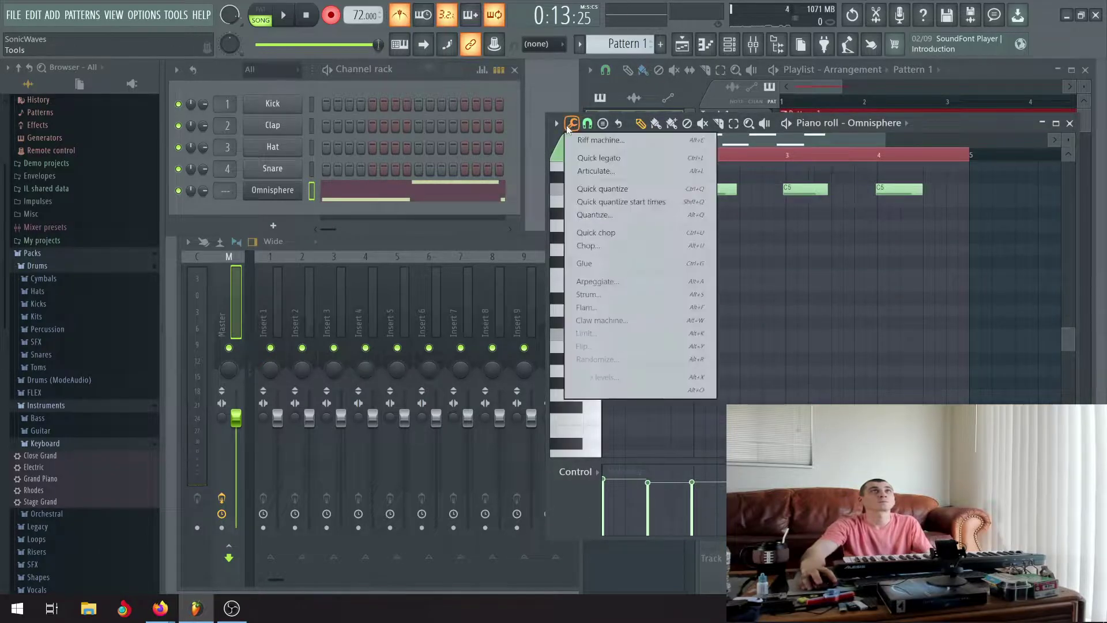
{"action": "left_click", "coordinate": [606, 216]}
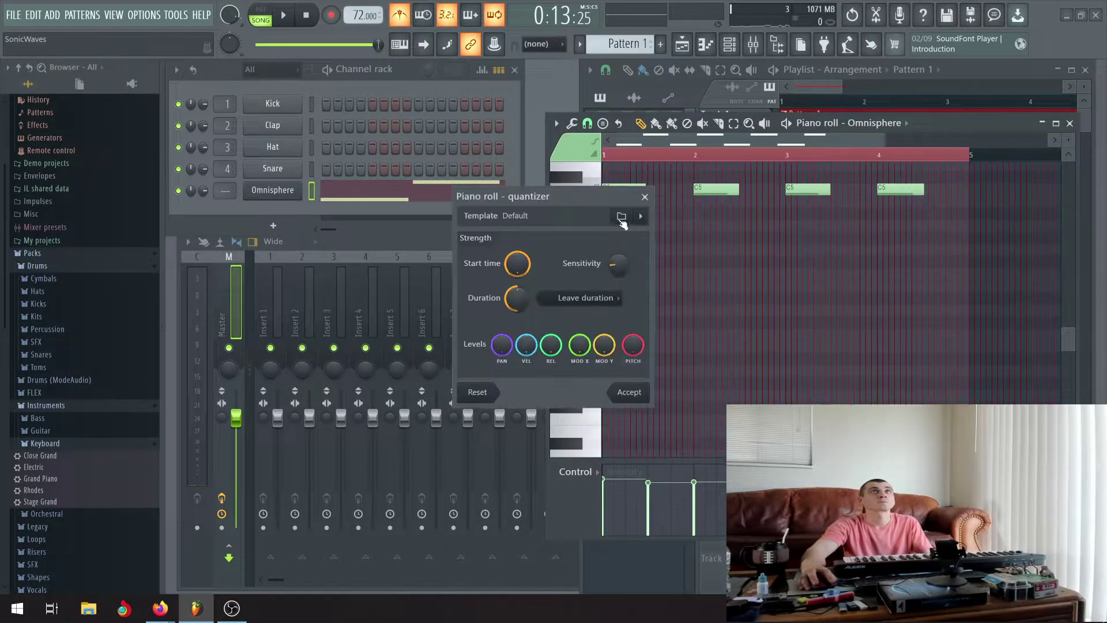
{"action": "left_click", "coordinate": [629, 393]}
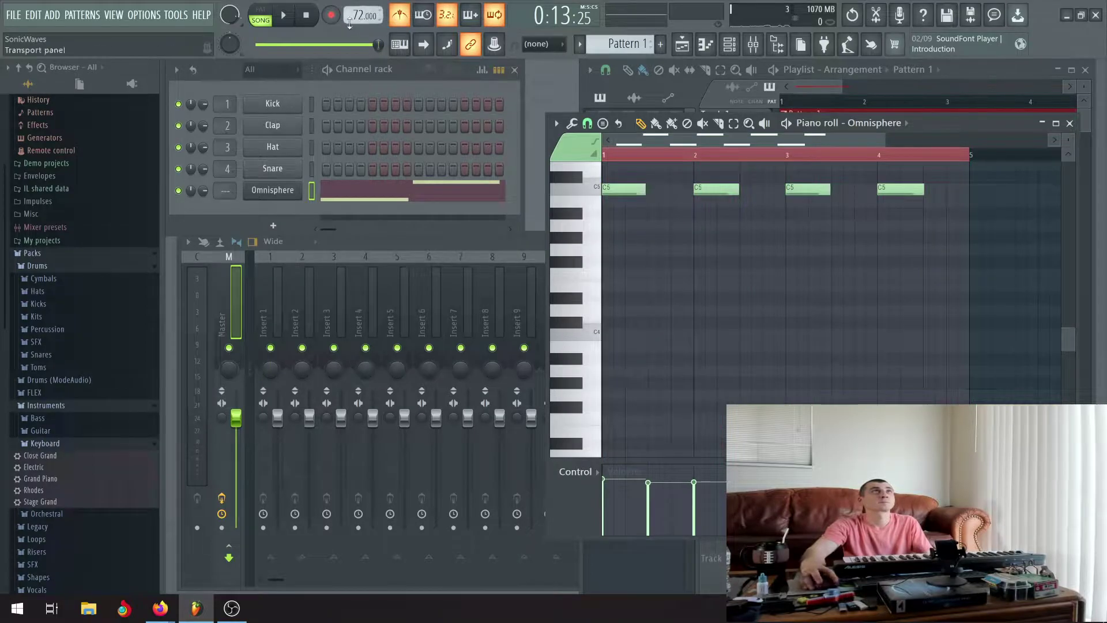
Play the quantized melody from the start, close the piano roll while listening, and stop playback
{"action": "left_click", "coordinate": [302, 16]}
{"action": "key", "text": "space"}
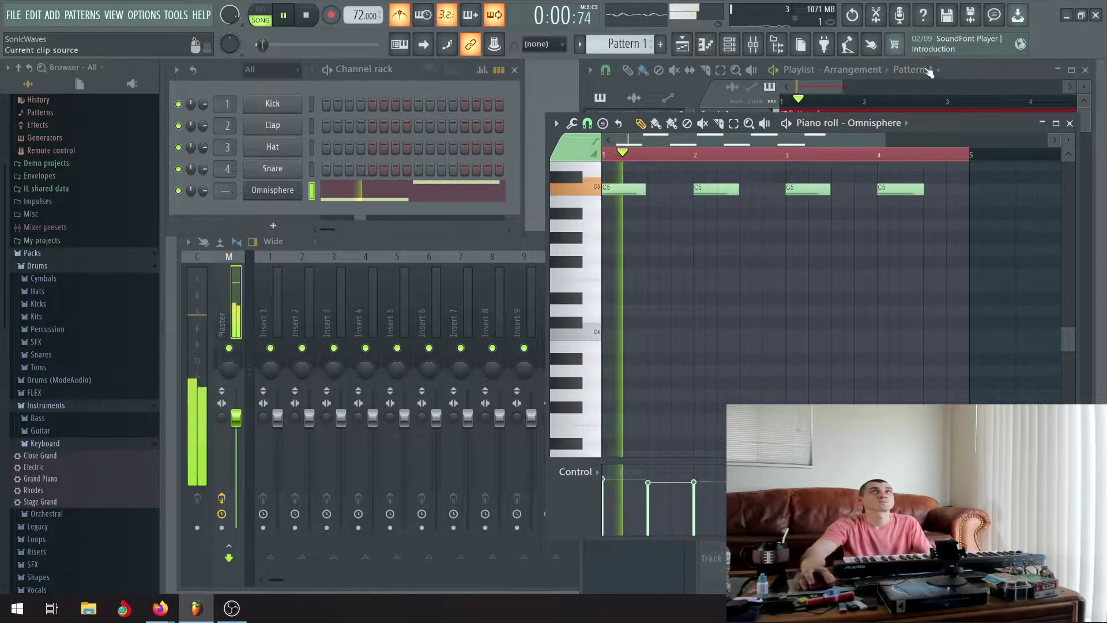
{"action": "left_click", "coordinate": [1070, 124]}
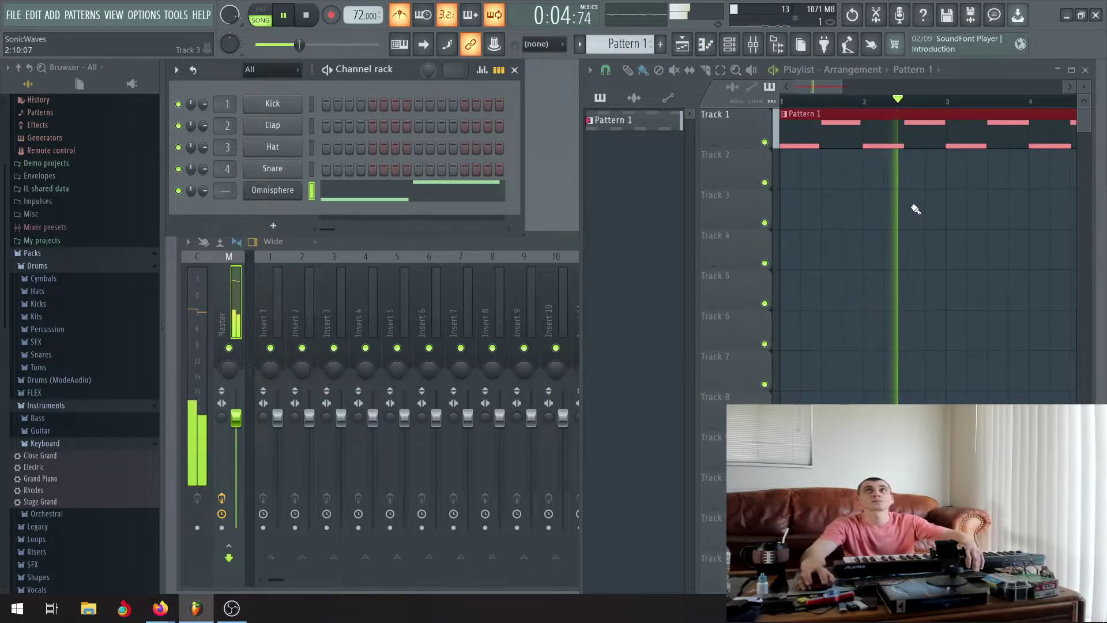
{"action": "scroll", "coordinate": [915, 210], "scroll_direction": "down", "scroll_amount": 2}
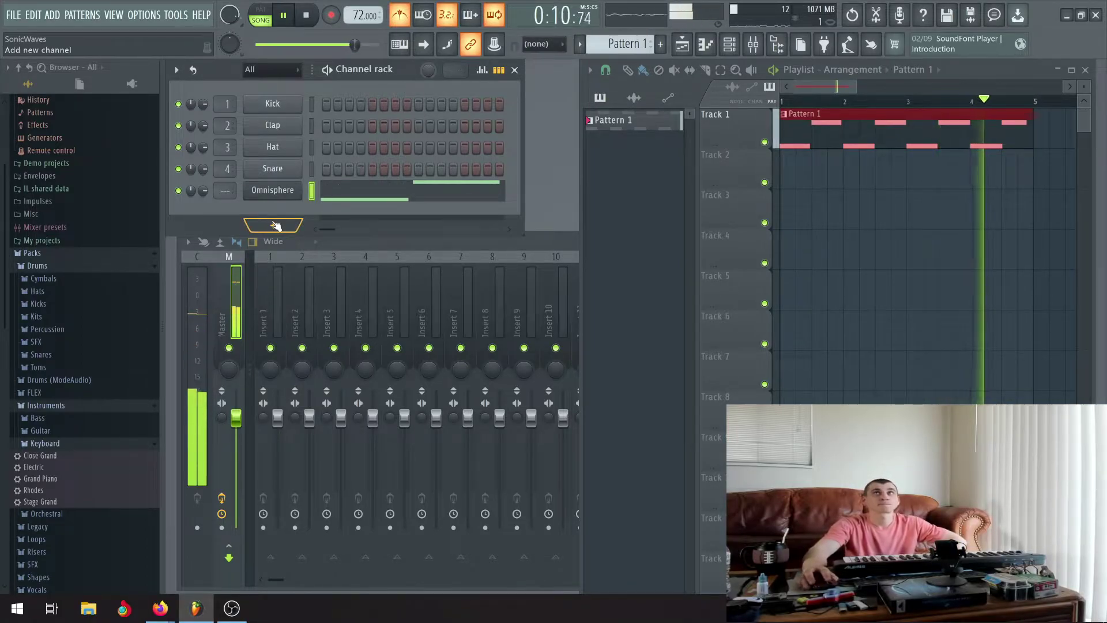
{"action": "left_click", "coordinate": [294, 16]}
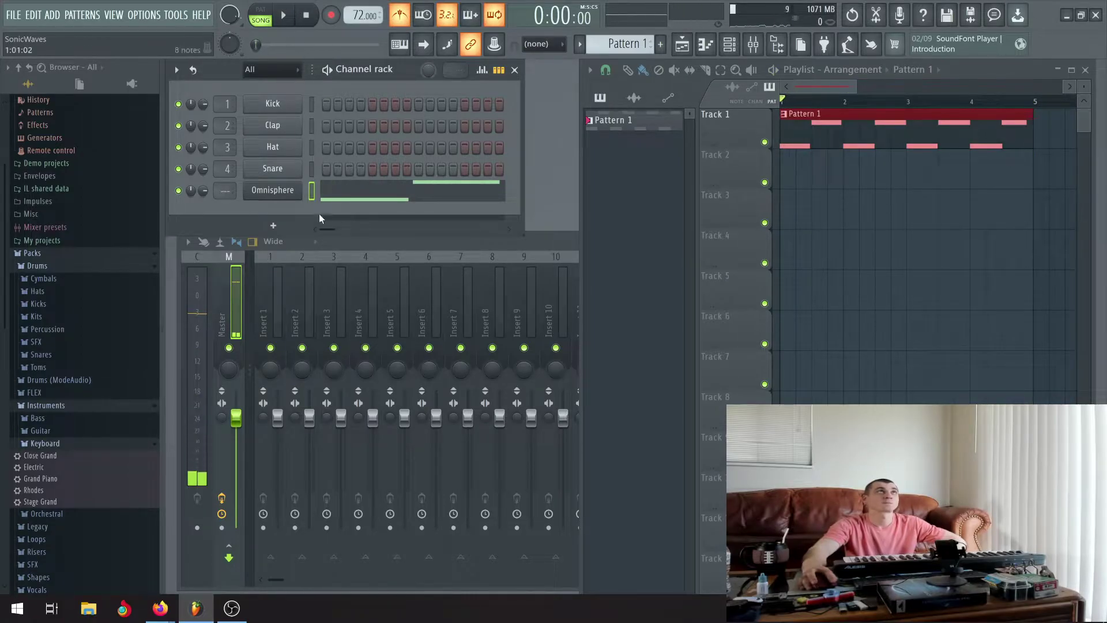
Add a second Omnisphere instrument channel and dismiss its STEAM folder notices
{"action": "left_click", "coordinate": [273, 226]}
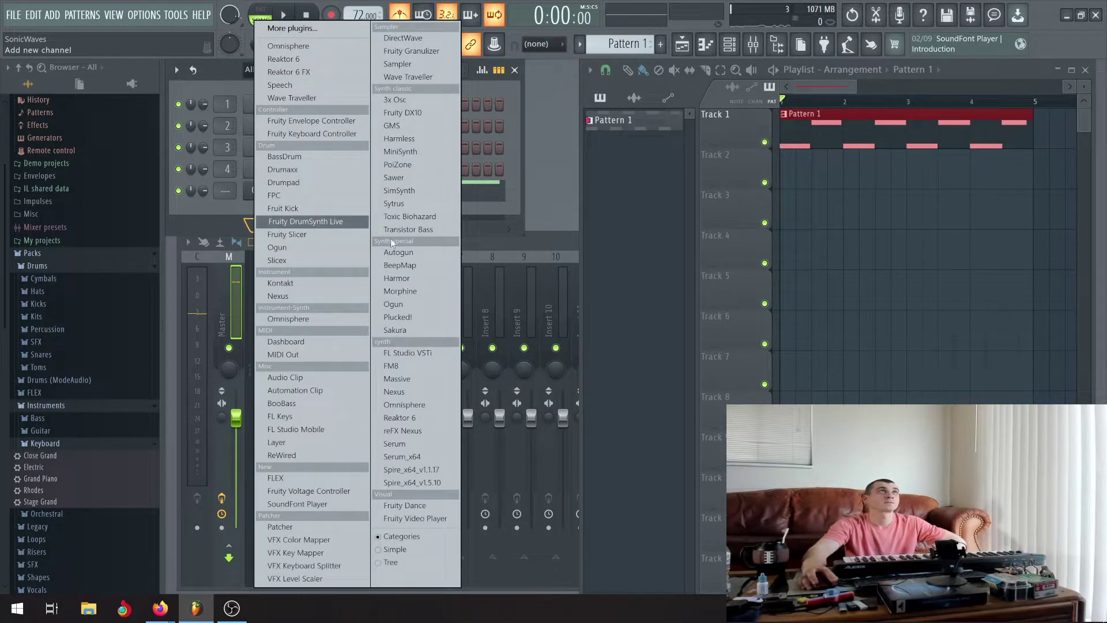
{"action": "left_click", "coordinate": [405, 404]}
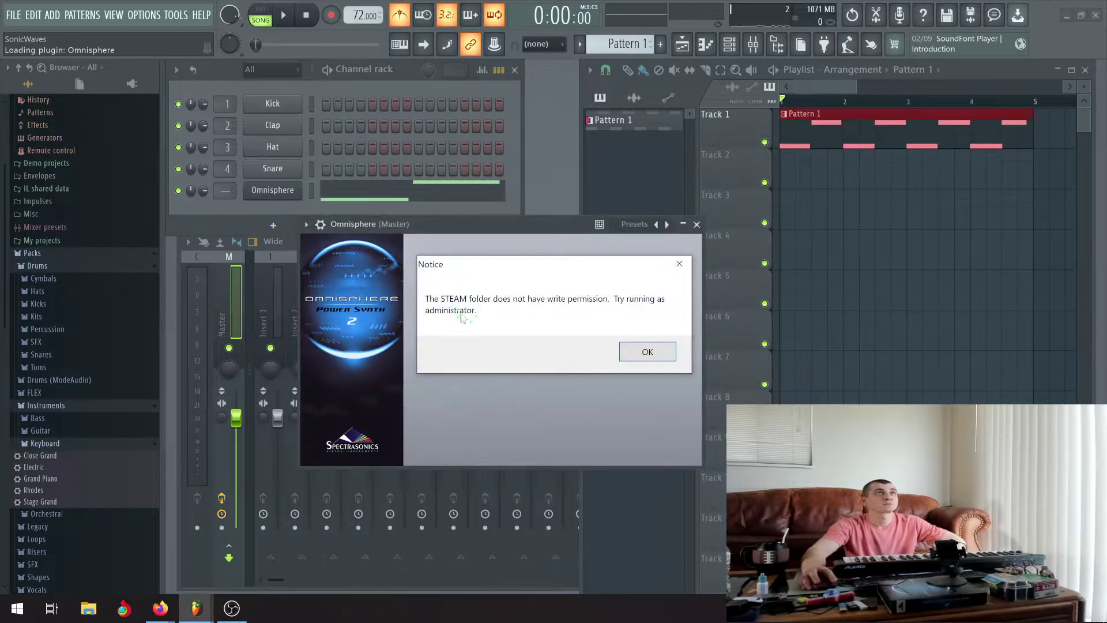
{"action": "left_click", "coordinate": [652, 357]}
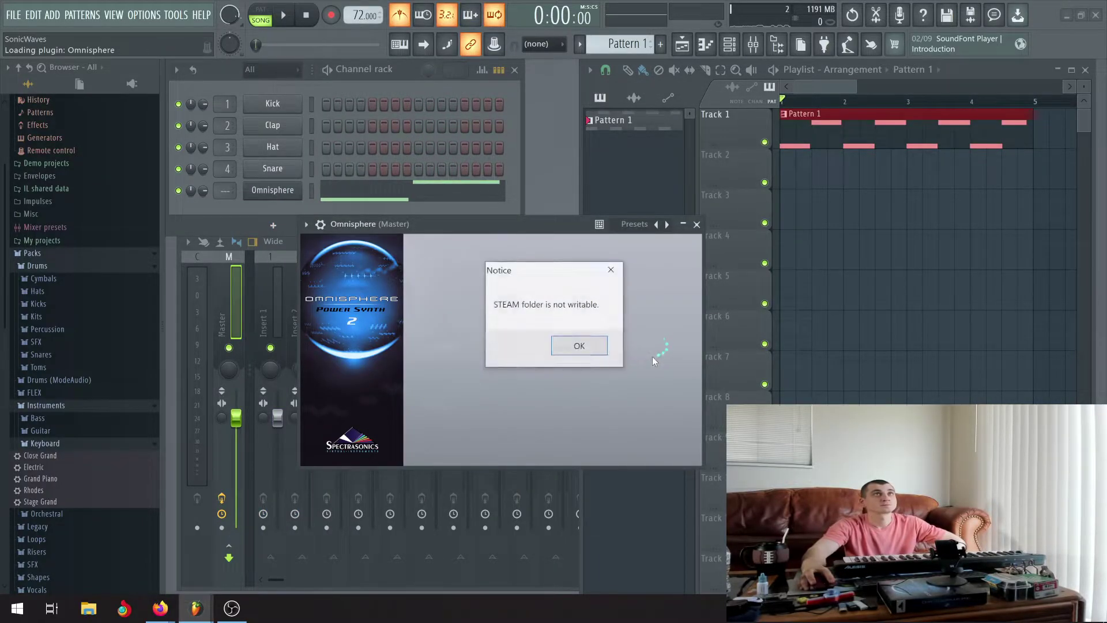
{"action": "left_click", "coordinate": [595, 348]}
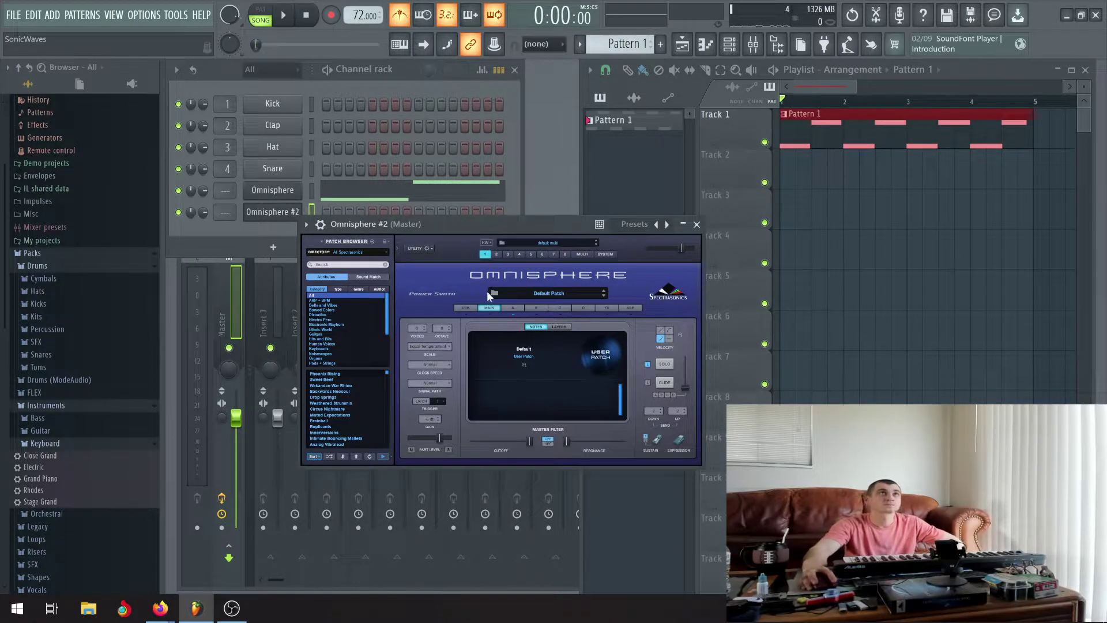
Audition the second Omnisphere's Weathered Strummer patch and the patches from Brainball through Analog Vibralead
{"action": "left_click", "coordinate": [333, 402]}
{"action": "left_click", "coordinate": [328, 421]}
{"action": "left_click", "coordinate": [326, 426]}
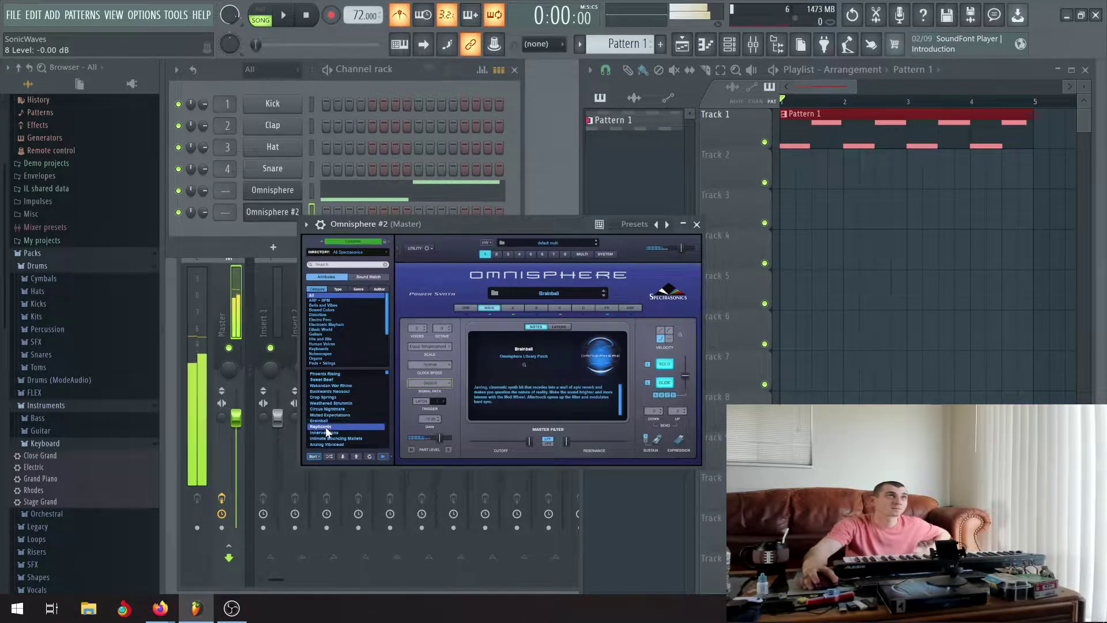
{"action": "left_click", "coordinate": [327, 433]}
{"action": "left_click", "coordinate": [328, 439]}
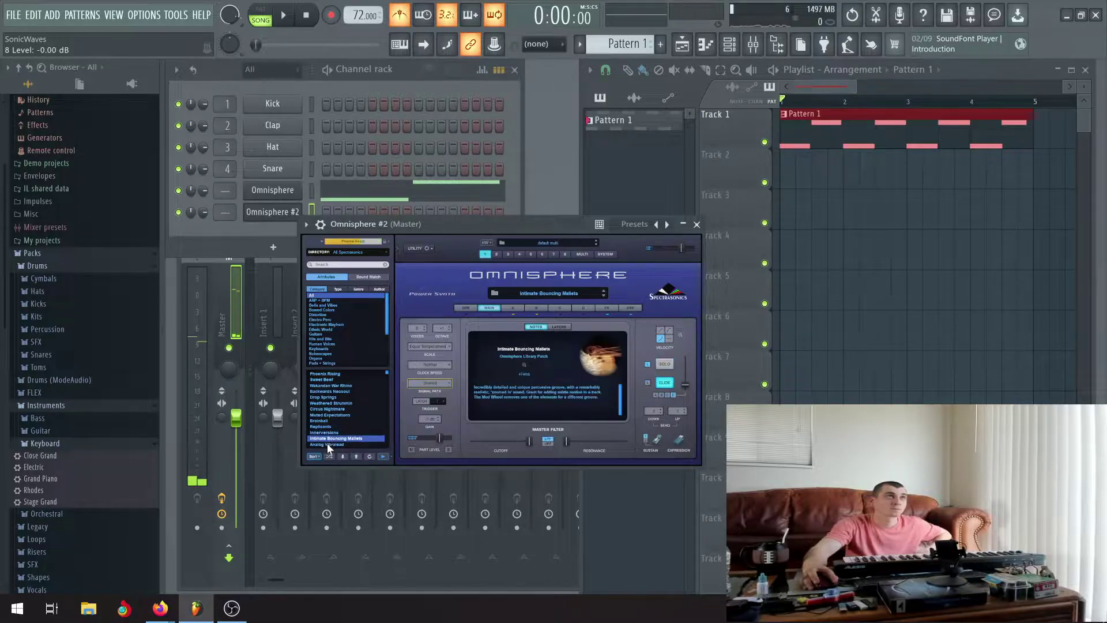
{"action": "left_click", "coordinate": [327, 443]}
Audition the second Omnisphere's patches from Sacred Shrine through Machine Learning
{"action": "scroll", "coordinate": [358, 420], "scroll_direction": "down", "scroll_amount": 2}
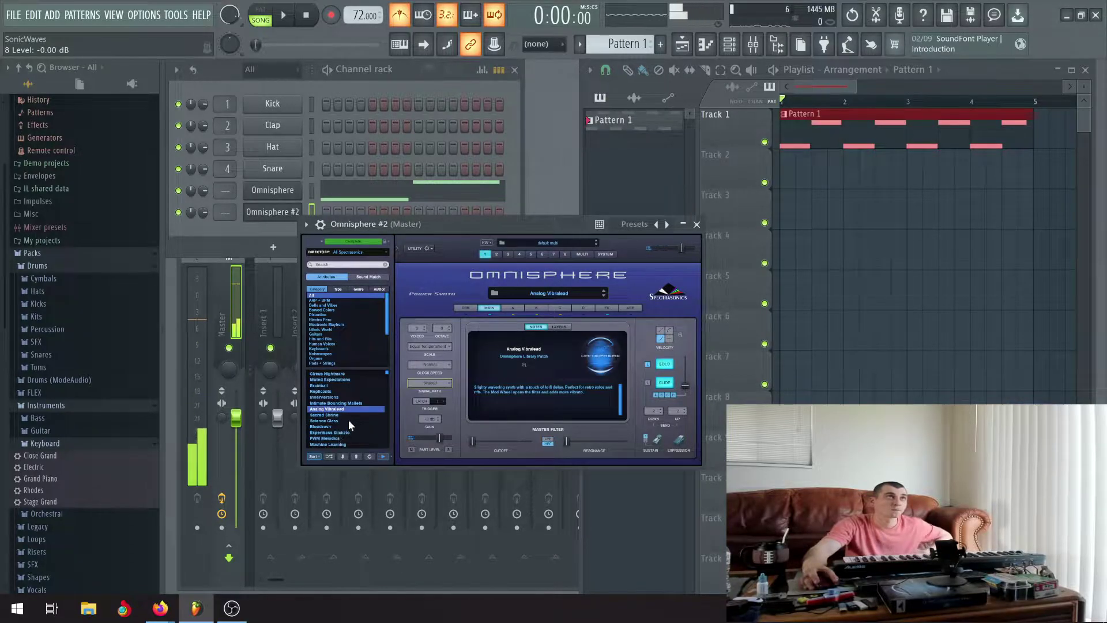
{"action": "left_click", "coordinate": [332, 415]}
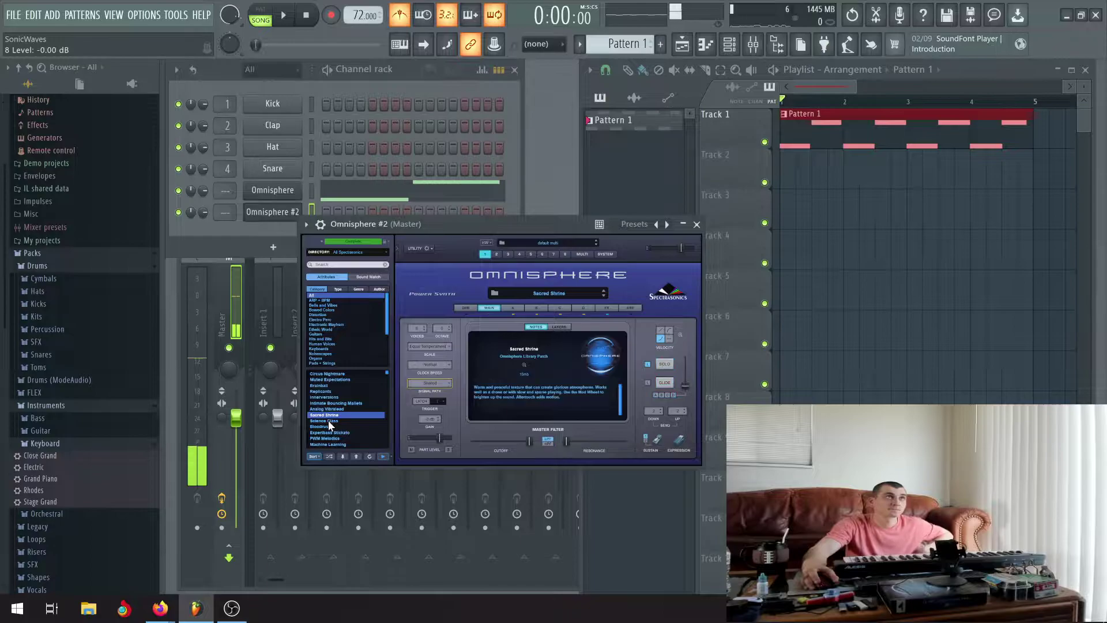
{"action": "left_click", "coordinate": [327, 420]}
{"action": "left_click", "coordinate": [326, 427]}
{"action": "left_click", "coordinate": [327, 432]}
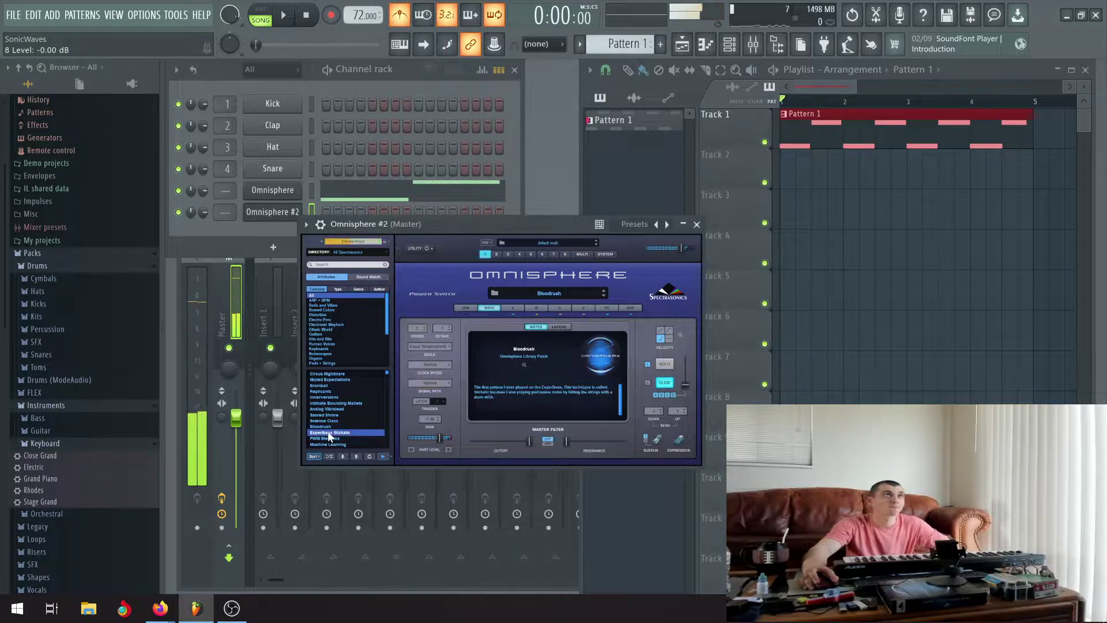
{"action": "scroll", "coordinate": [340, 418], "scroll_direction": "down", "scroll_amount": 2}
{"action": "left_click", "coordinate": [335, 415]}
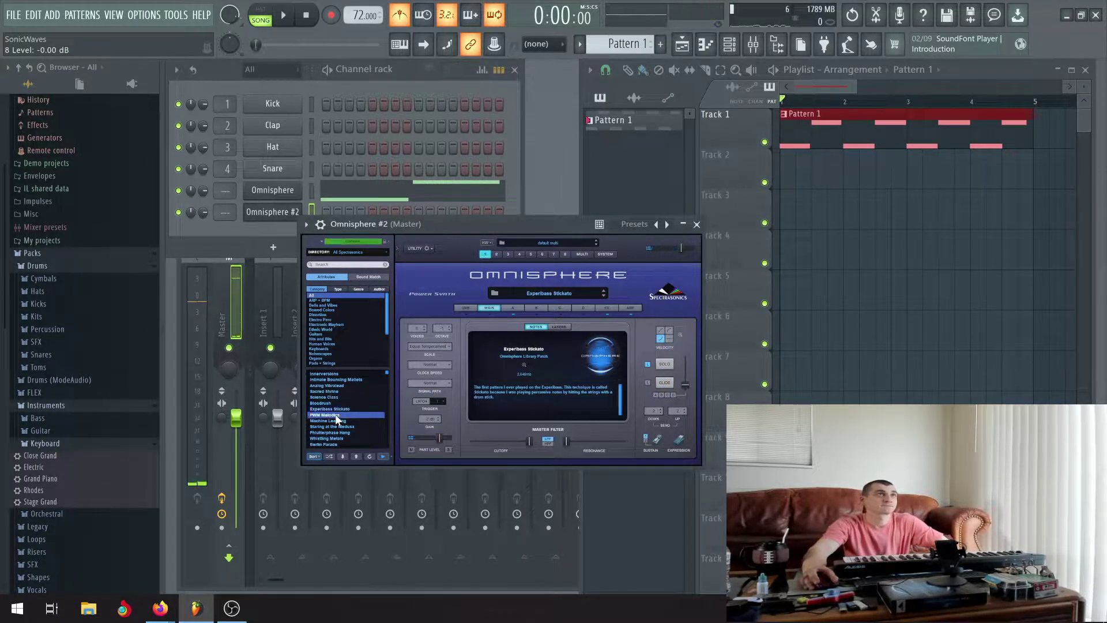
{"action": "left_click", "coordinate": [335, 421]}
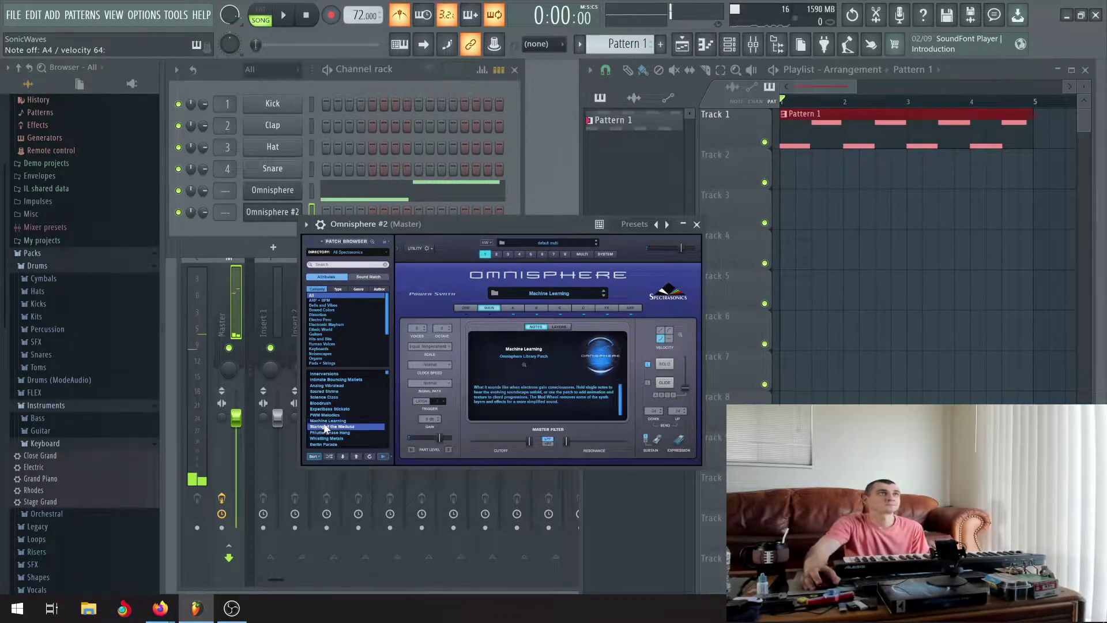
Audition the second Omnisphere's patches from Staring at the Medusa through FM Kick Sweep
{"action": "left_click", "coordinate": [326, 427]}
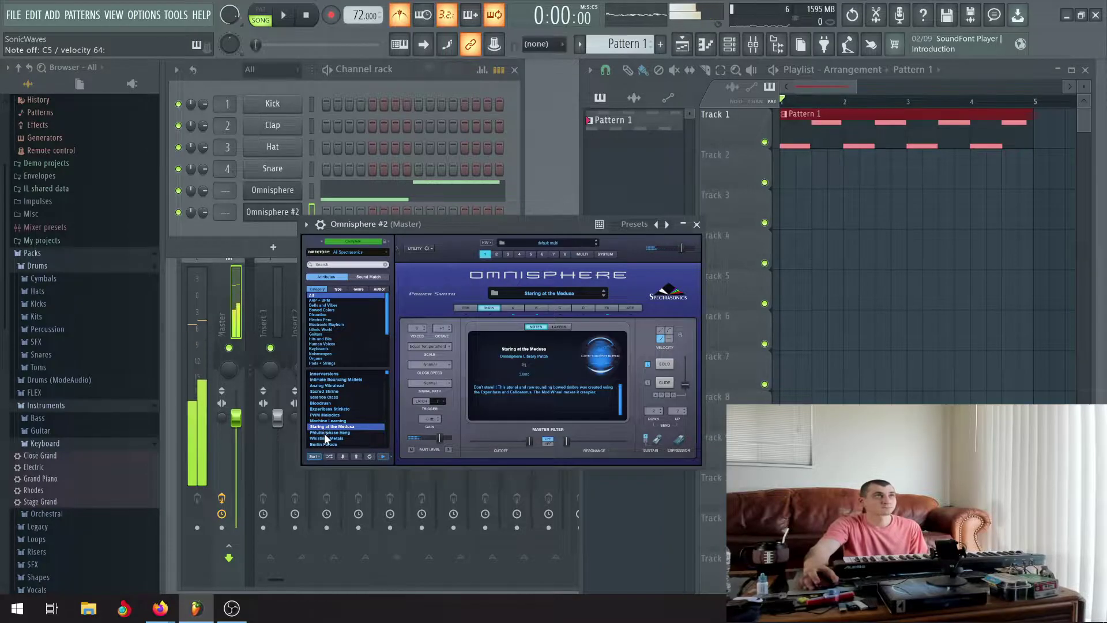
{"action": "left_click", "coordinate": [324, 433]}
{"action": "left_click", "coordinate": [325, 437]}
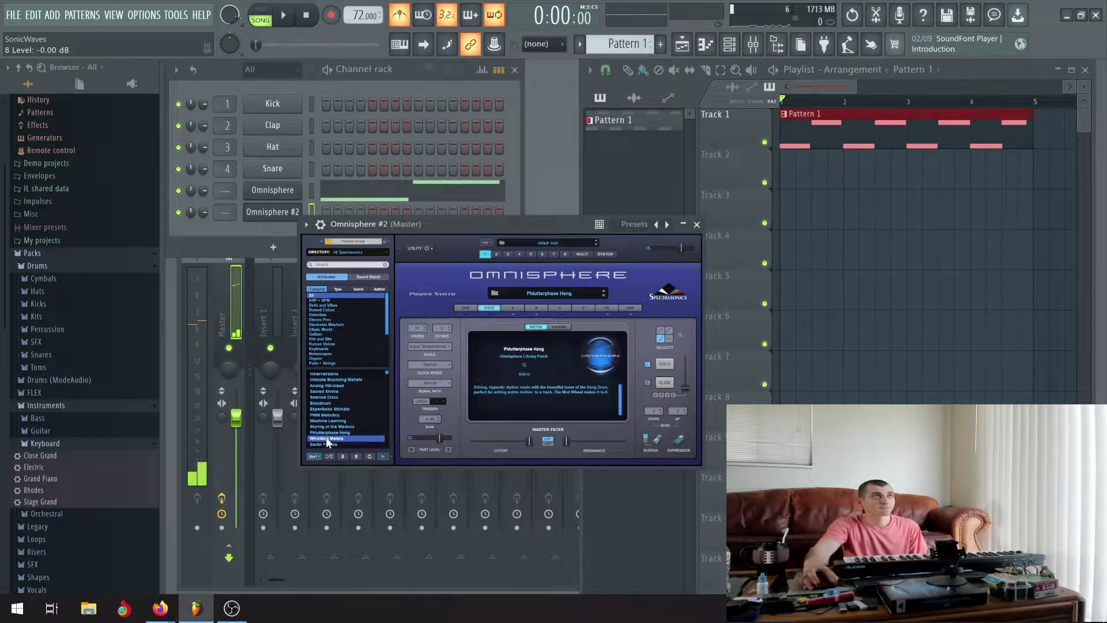
{"action": "scroll", "coordinate": [326, 442], "scroll_direction": "down", "scroll_amount": 3}
{"action": "left_click", "coordinate": [333, 398]}
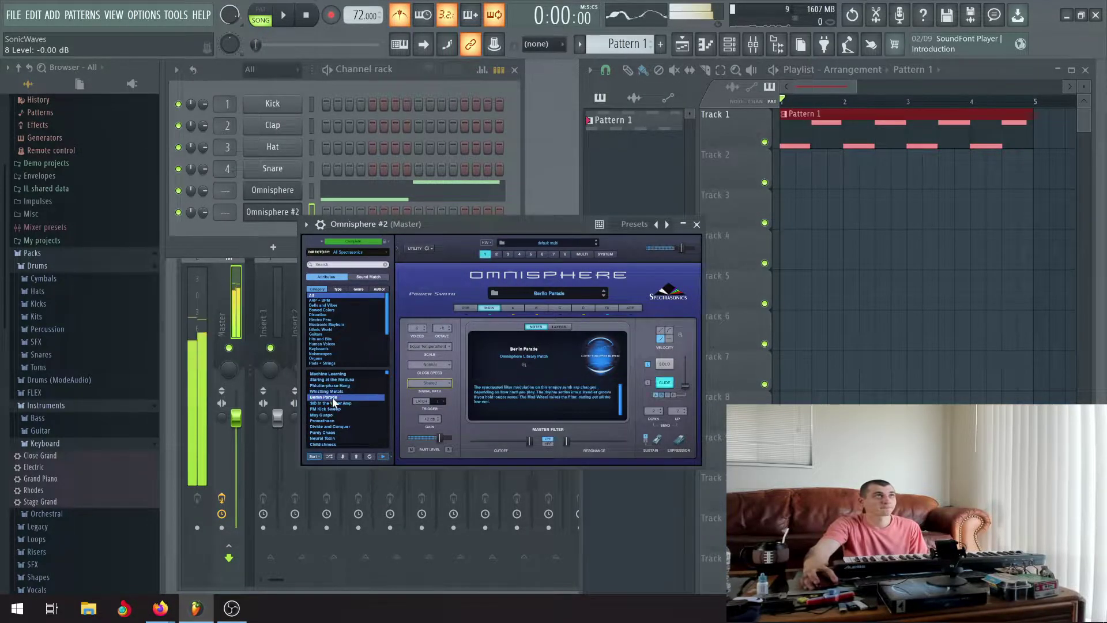
{"action": "left_click", "coordinate": [326, 404]}
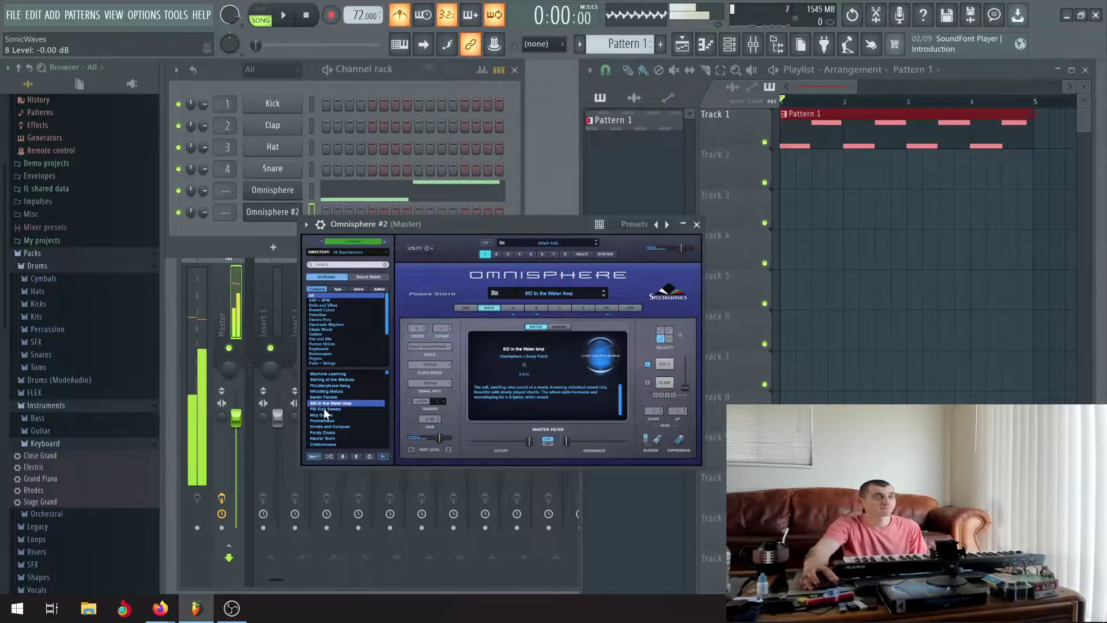
{"action": "left_click", "coordinate": [325, 409]}
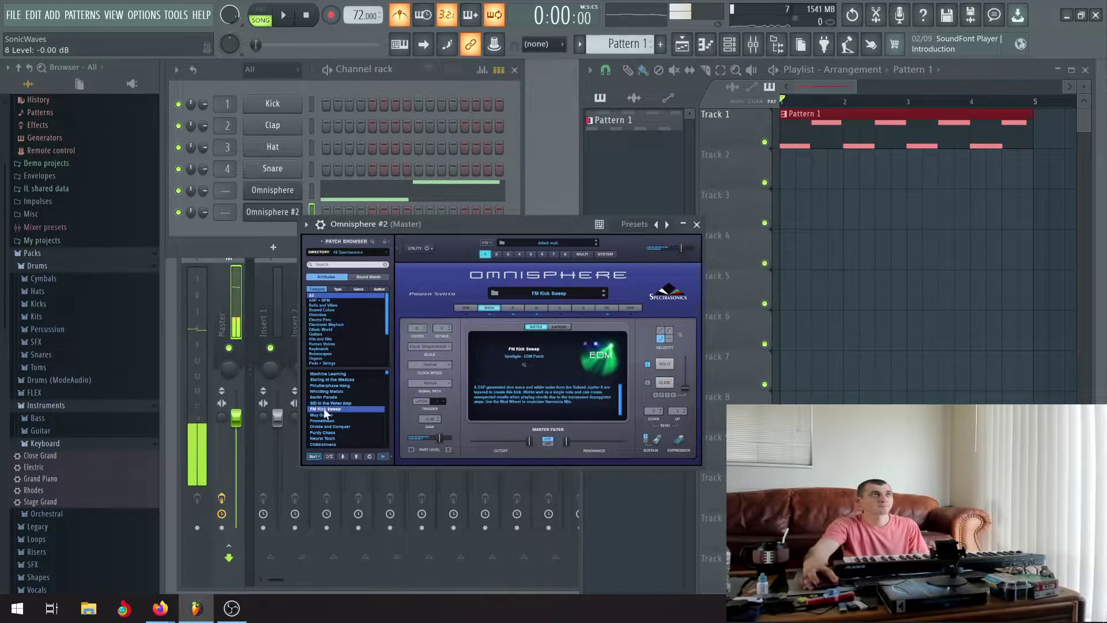
Audition the patches from Muy Guapo through Purdy Chaos, trying Purdy Chaos over the playing melody before pausing
{"action": "left_click", "coordinate": [322, 415]}
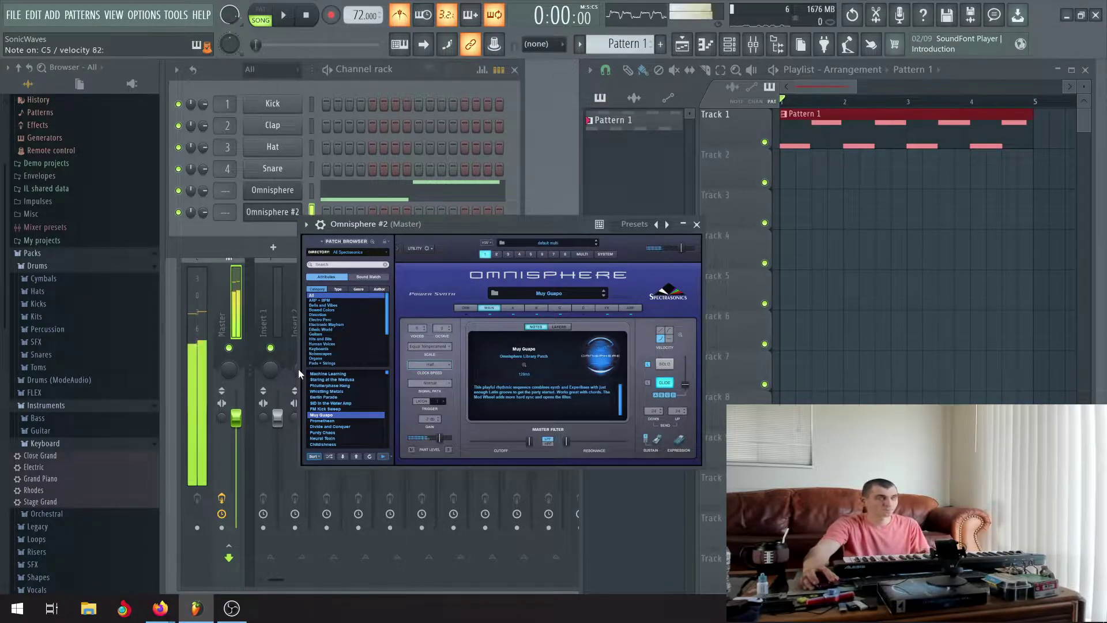
{"action": "left_click", "coordinate": [321, 421]}
{"action": "left_click", "coordinate": [323, 427]}
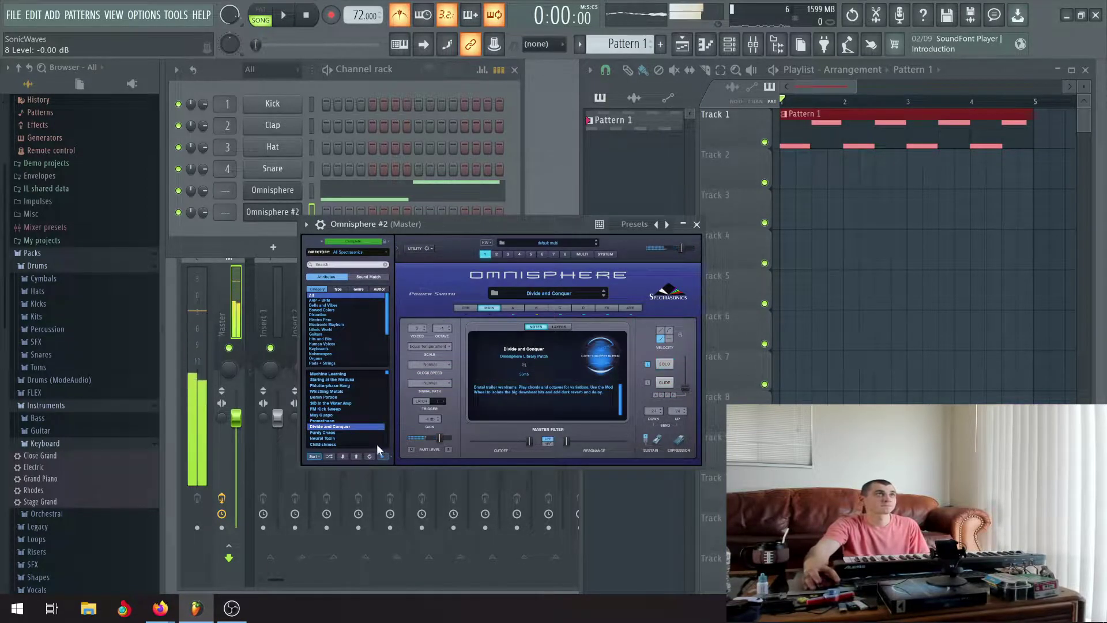
{"action": "left_click", "coordinate": [331, 433]}
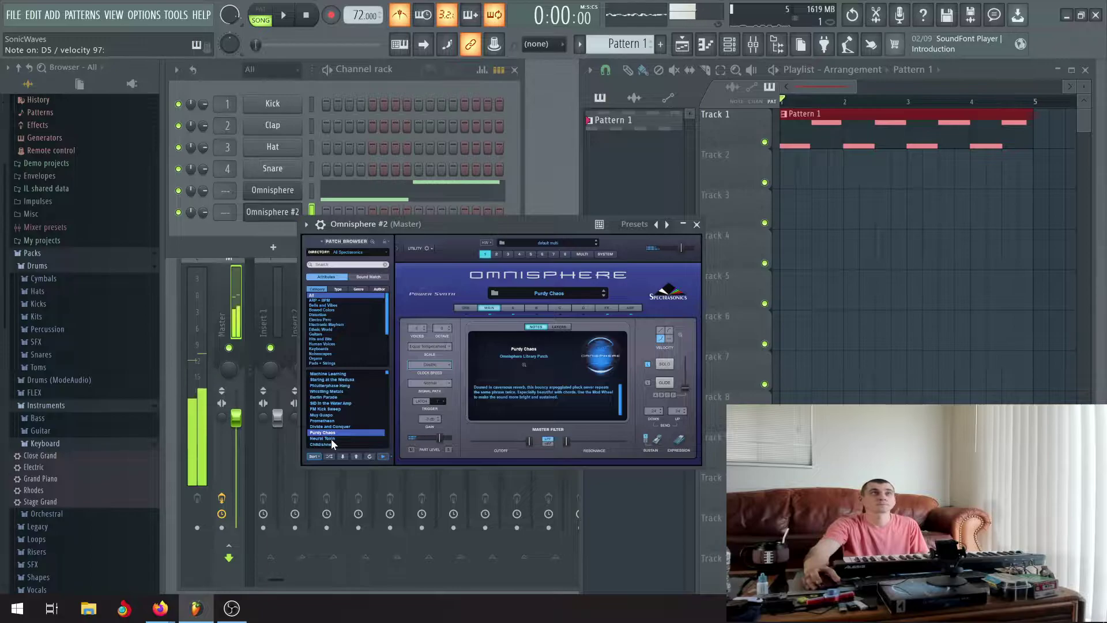
{"action": "left_click", "coordinate": [284, 18]}
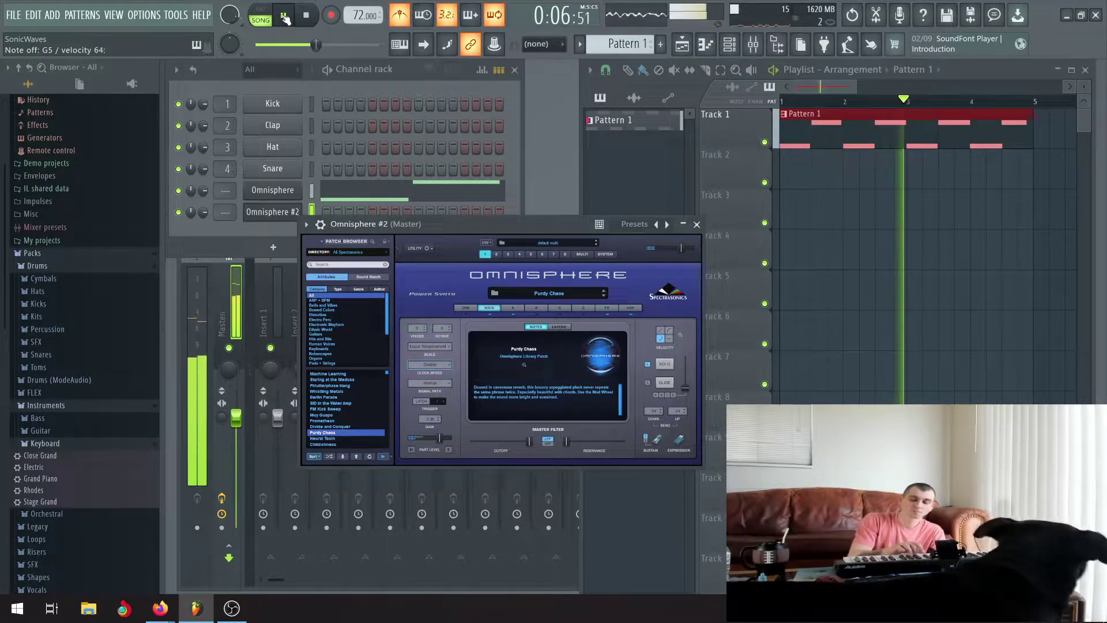
{"action": "left_click", "coordinate": [284, 17]}
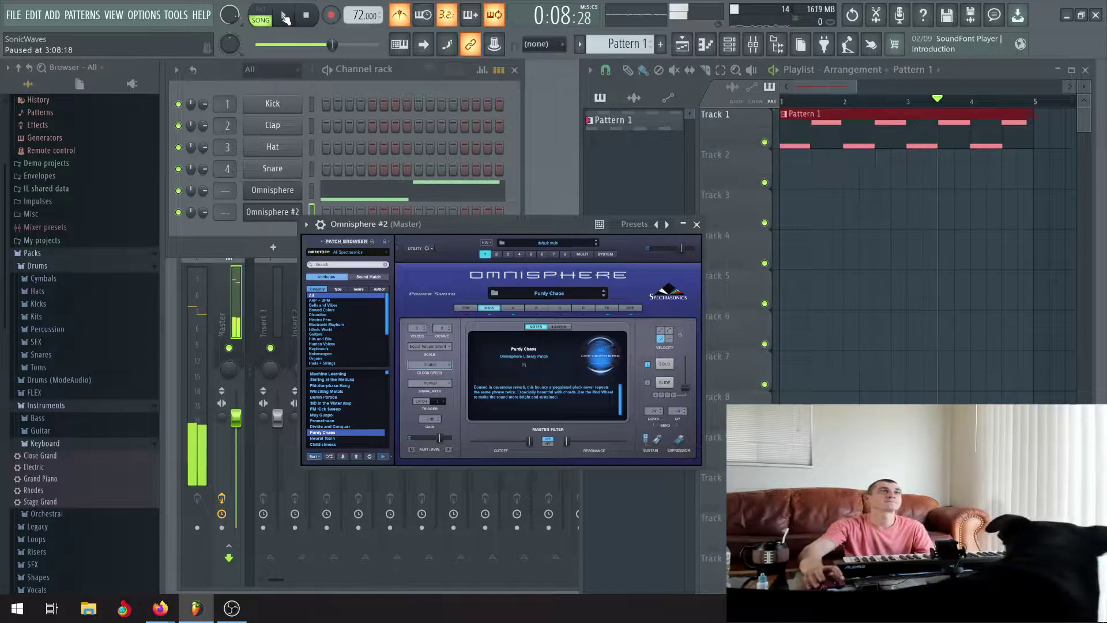
Audition the Neural Toxin and Childishness patches, trying Childishness over the melody from the song start before pausing
{"action": "left_click", "coordinate": [323, 438]}
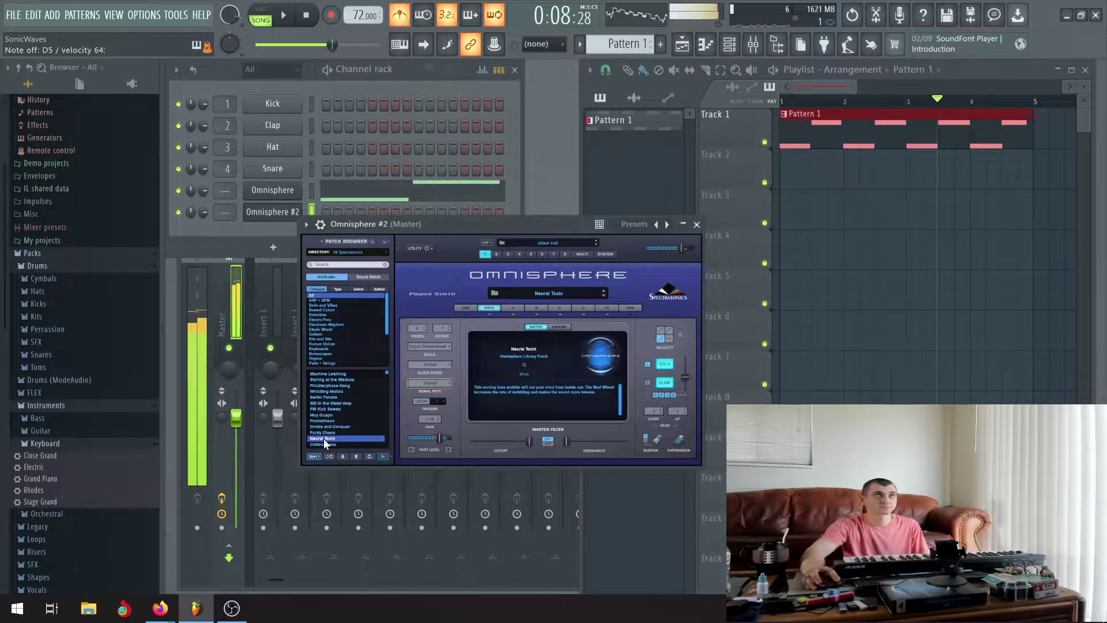
{"action": "left_click", "coordinate": [330, 445]}
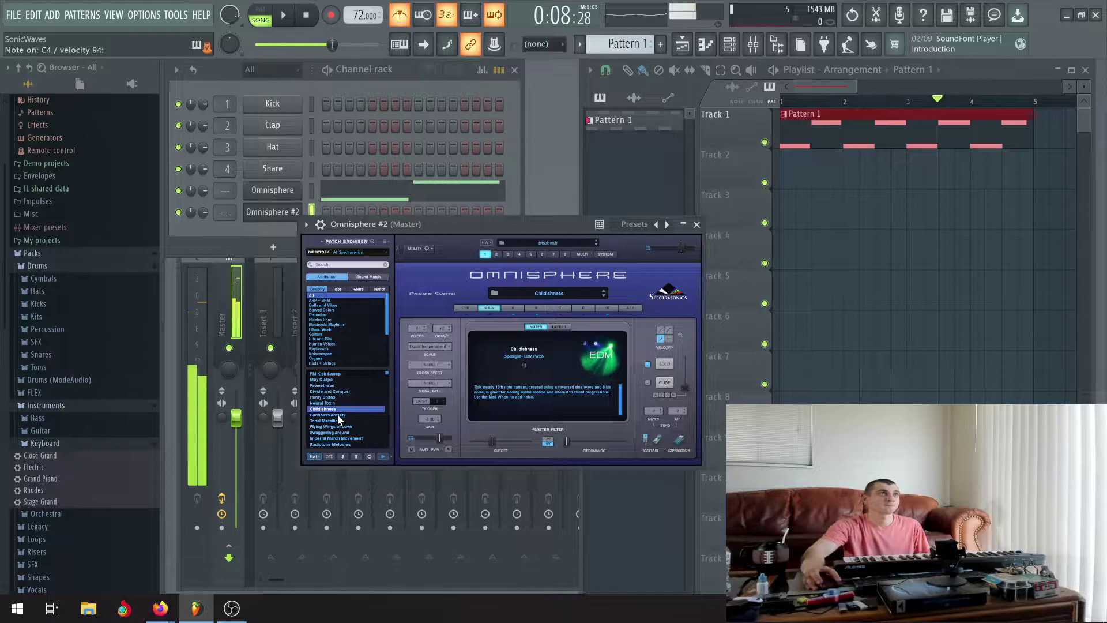
{"action": "left_click", "coordinate": [306, 15]}
{"action": "left_click", "coordinate": [283, 16]}
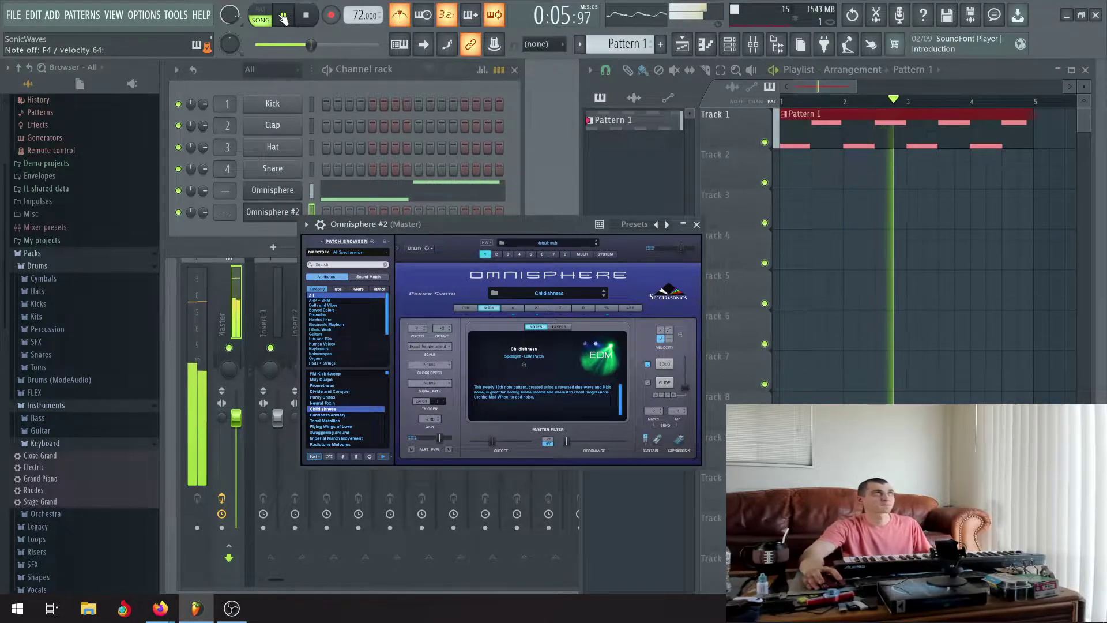
{"action": "left_click", "coordinate": [283, 16]}
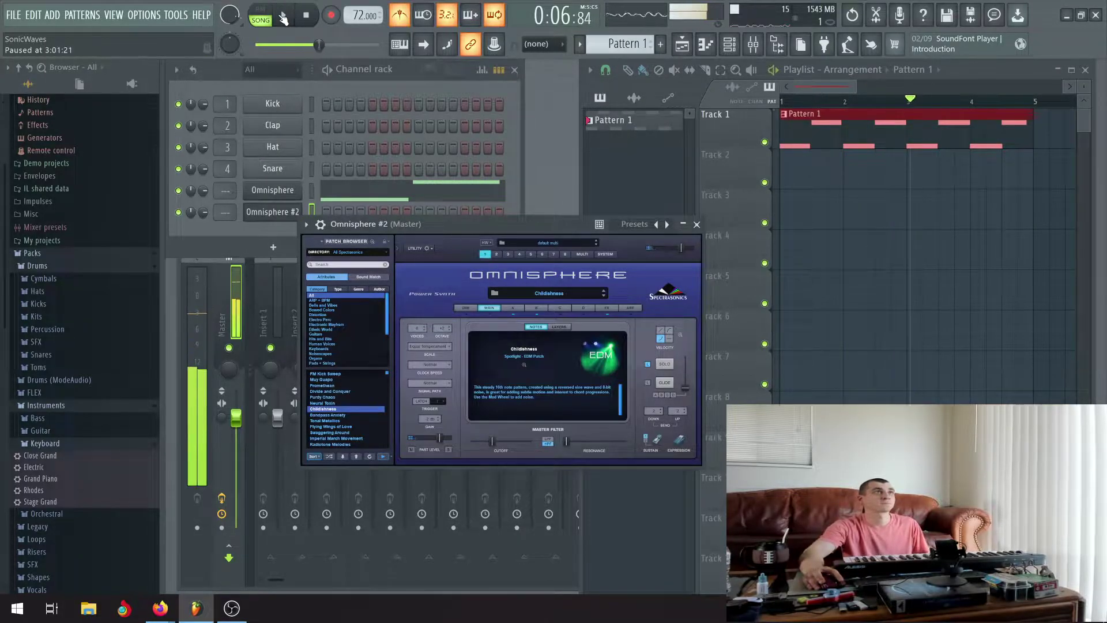
Audition Bandpass Anxiety and Tonal Metallics, trying Tonal Metallics over the melody from the song start before pausing
{"action": "left_click", "coordinate": [334, 415]}
{"action": "left_click", "coordinate": [335, 421]}
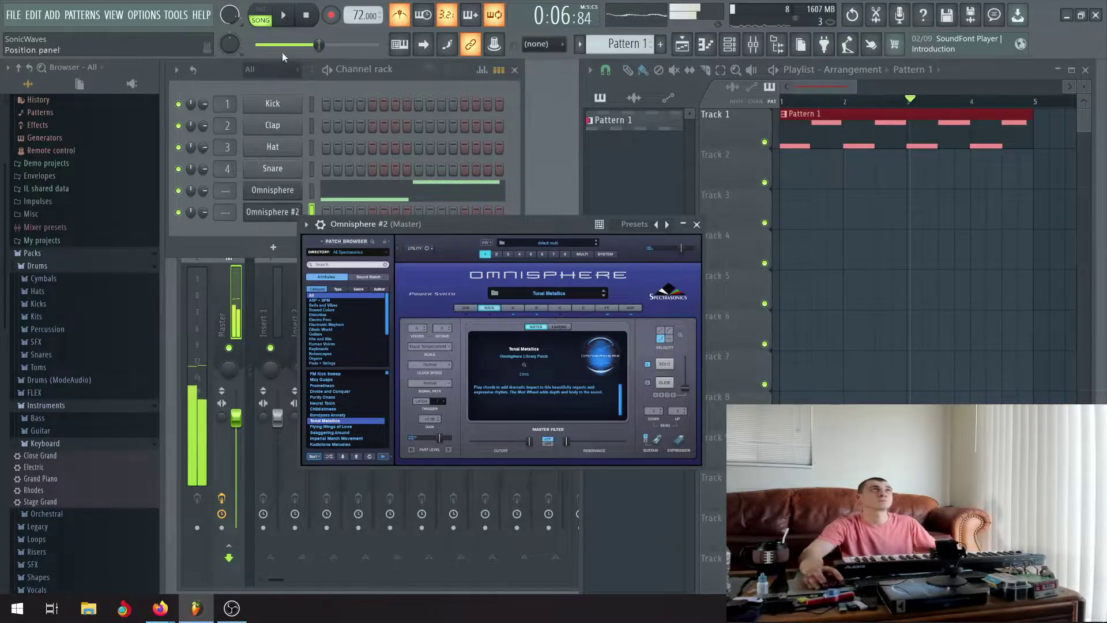
{"action": "left_click", "coordinate": [306, 15]}
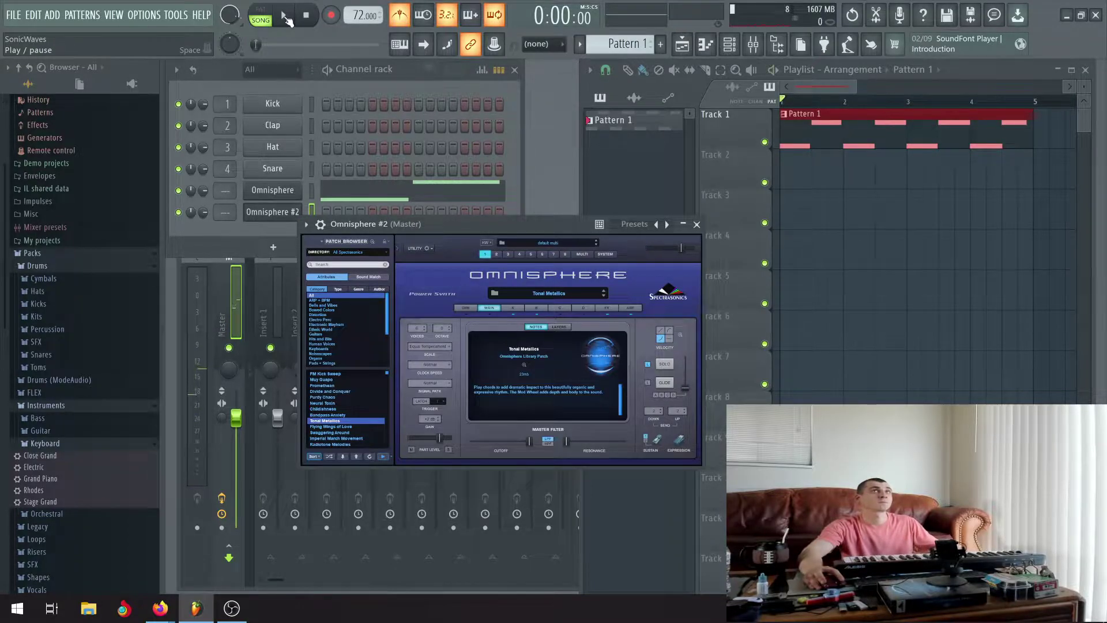
{"action": "left_click", "coordinate": [286, 20]}
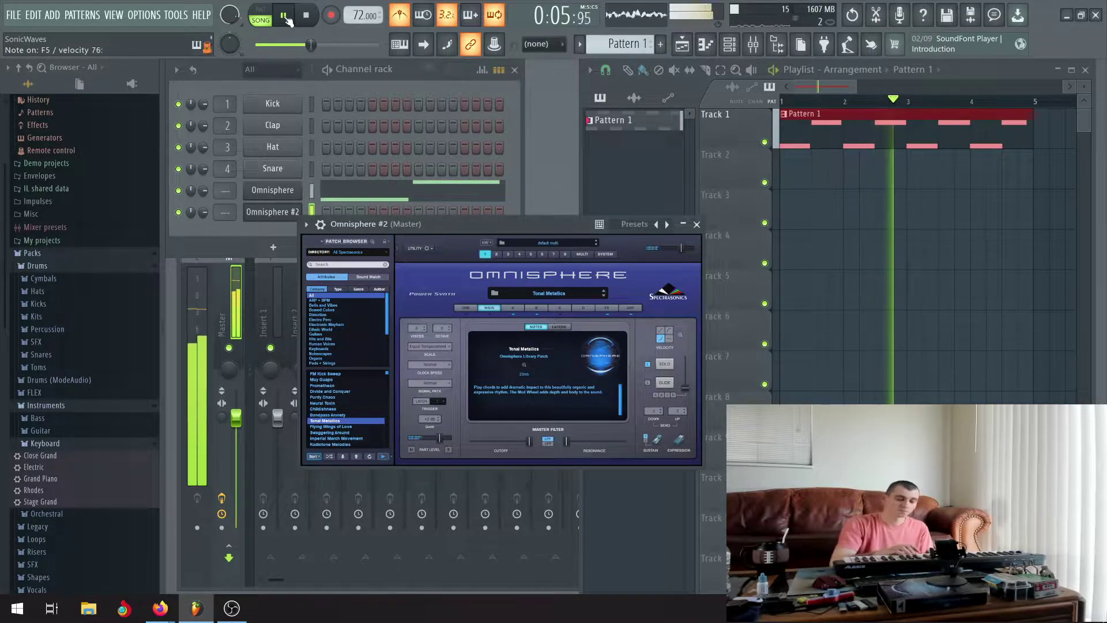
{"action": "left_click", "coordinate": [286, 18]}
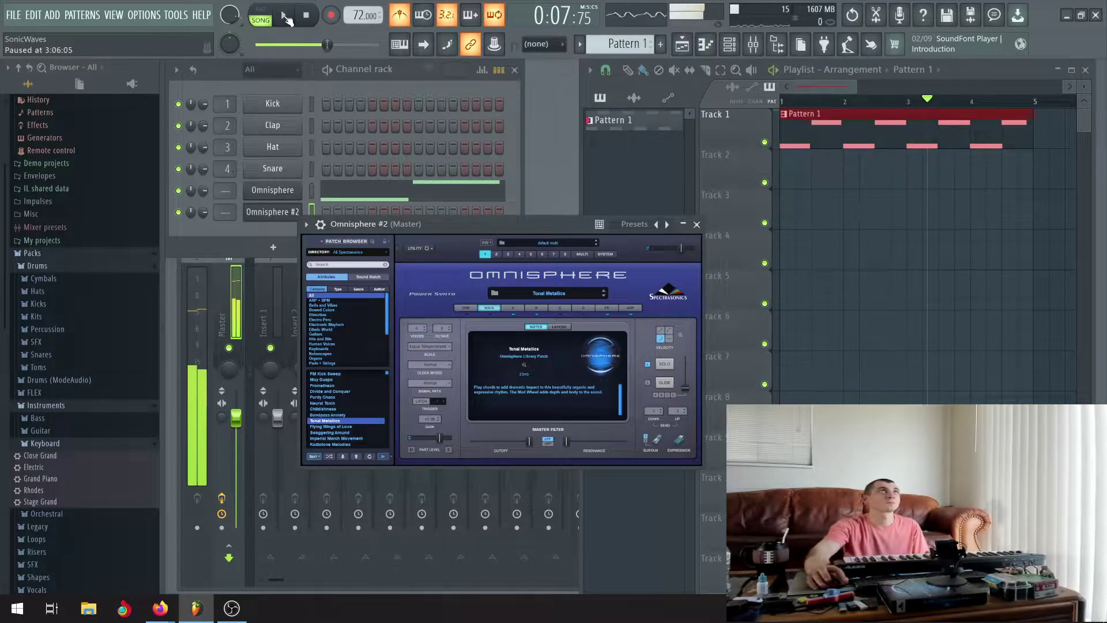
Step through the patches from Flying Wings of Love to Imperial March Movement and load Radiotone Melodies in the second Omnisphere
{"action": "left_click", "coordinate": [339, 427]}
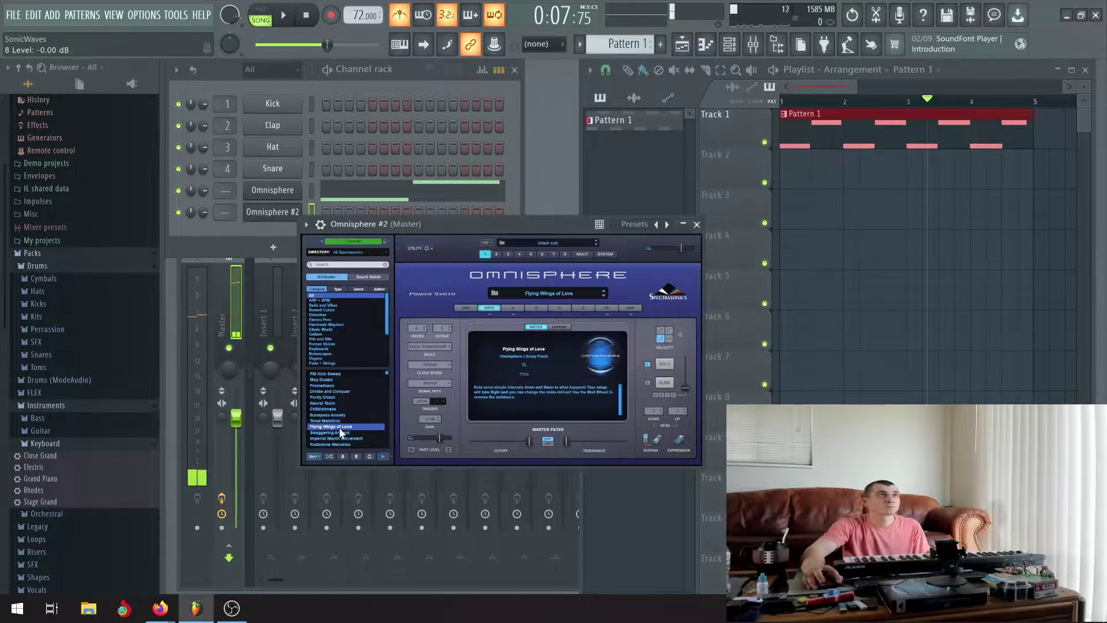
{"action": "left_click", "coordinate": [342, 432]}
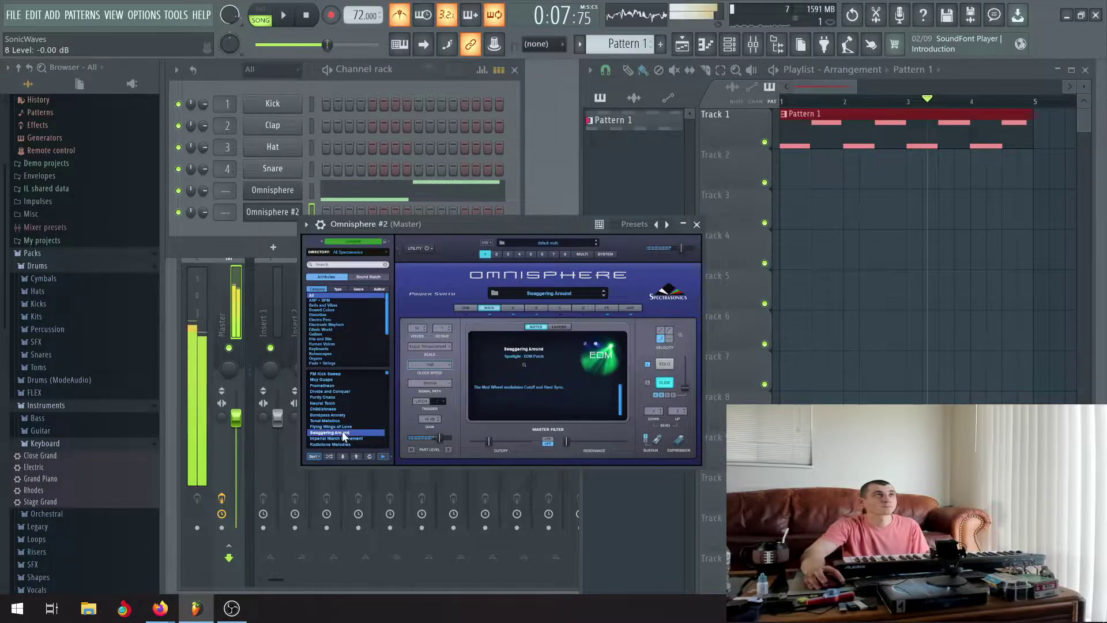
{"action": "left_click", "coordinate": [337, 439]}
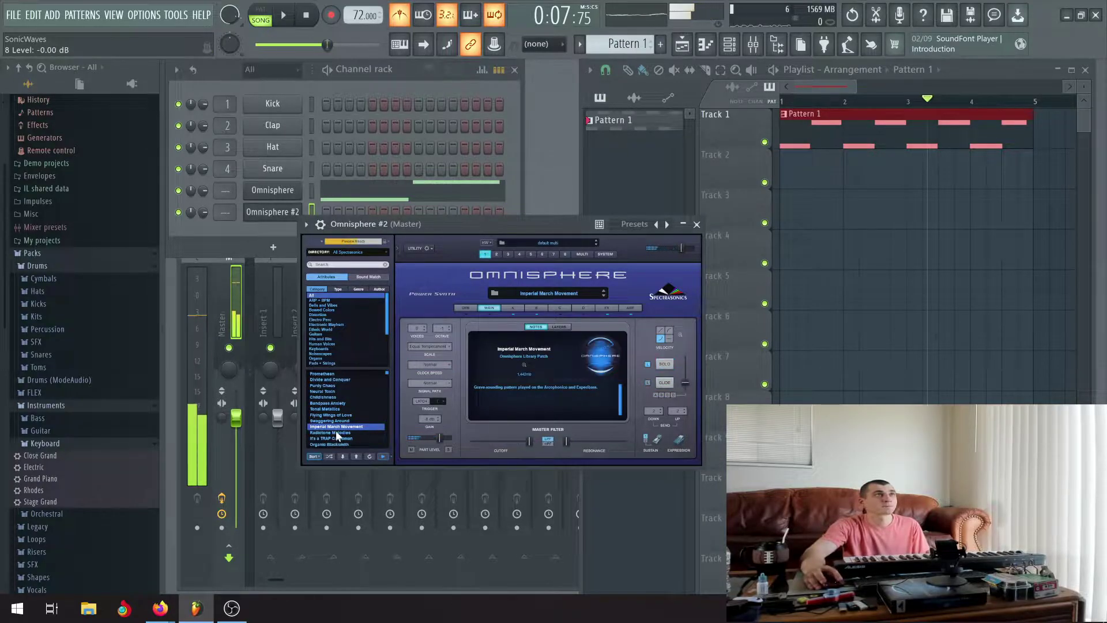
{"action": "left_click", "coordinate": [337, 435]}
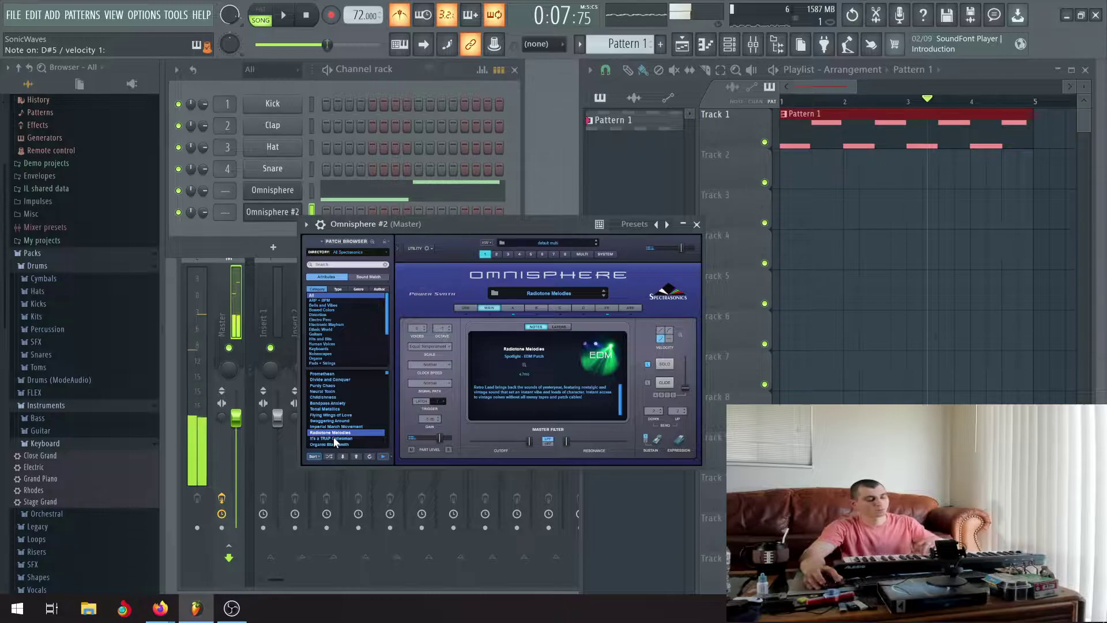
Play the song from the start to try Radiotone Melodies over the melody, and pause playback
{"action": "left_click", "coordinate": [310, 16]}
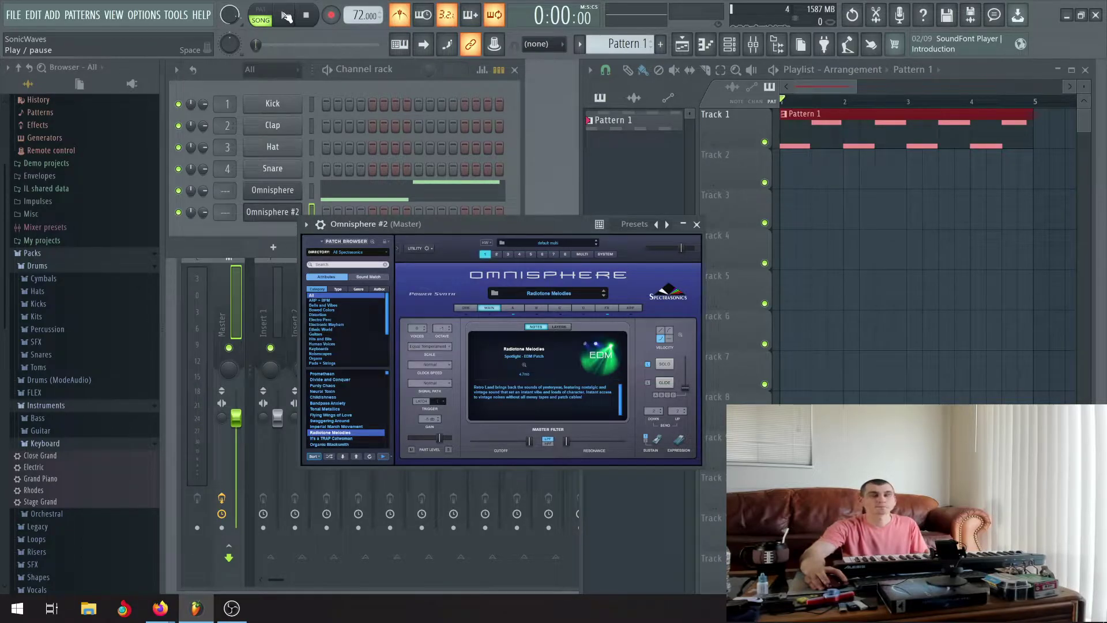
{"action": "left_click", "coordinate": [286, 16]}
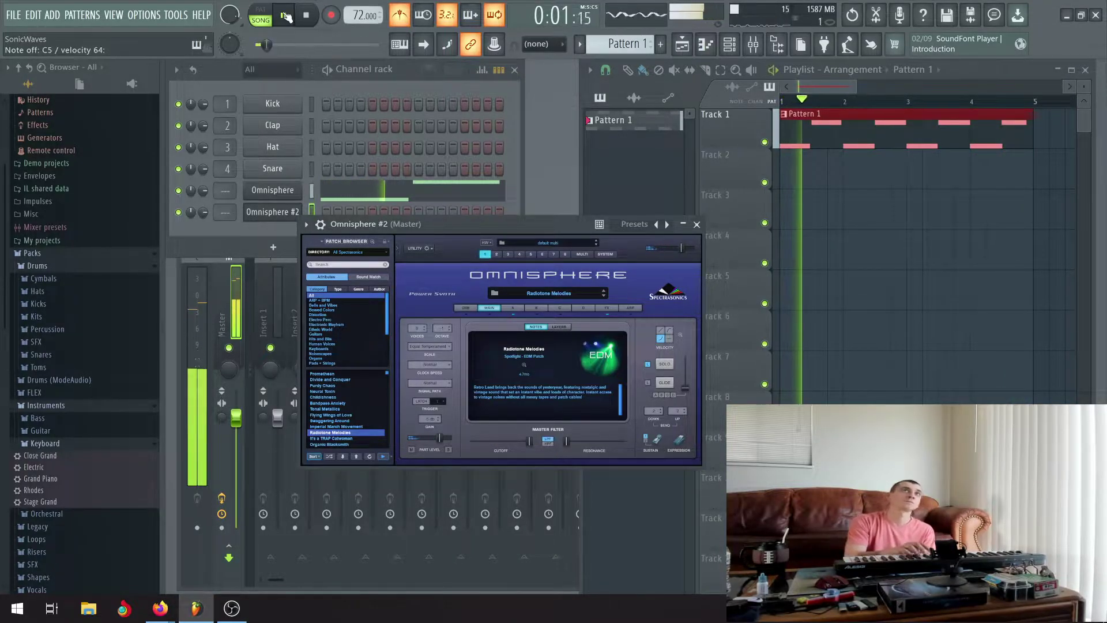
{"action": "left_click", "coordinate": [288, 16]}
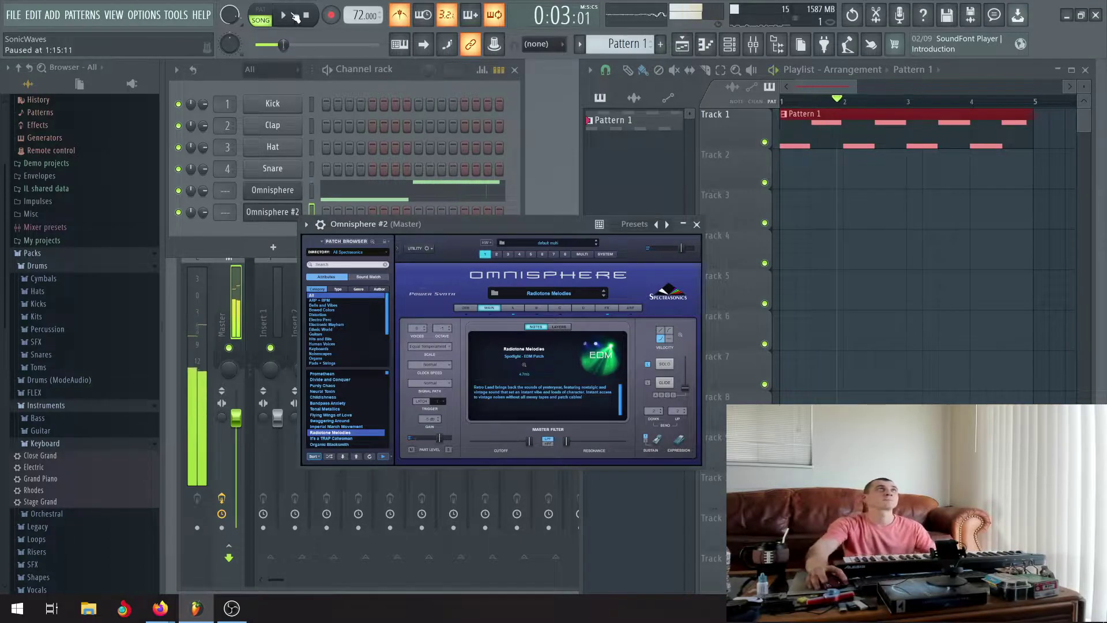
Record a Radiotone Melodies part with the second Omnisphere into Pattern 1 and stop playback
{"action": "left_click", "coordinate": [288, 16]}
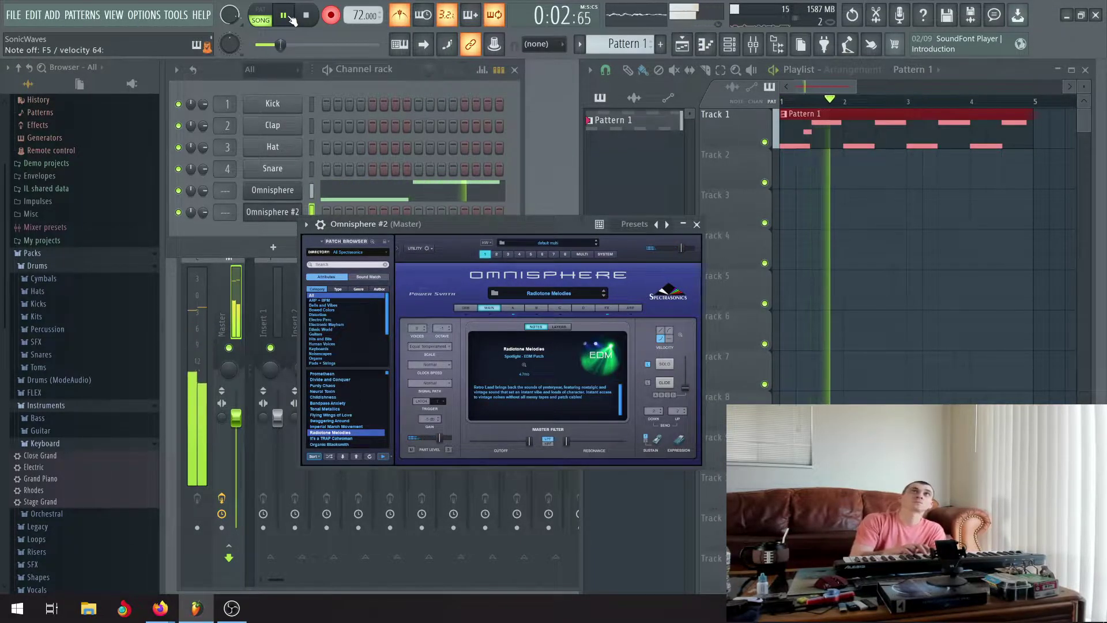
{"action": "left_click", "coordinate": [306, 17]}
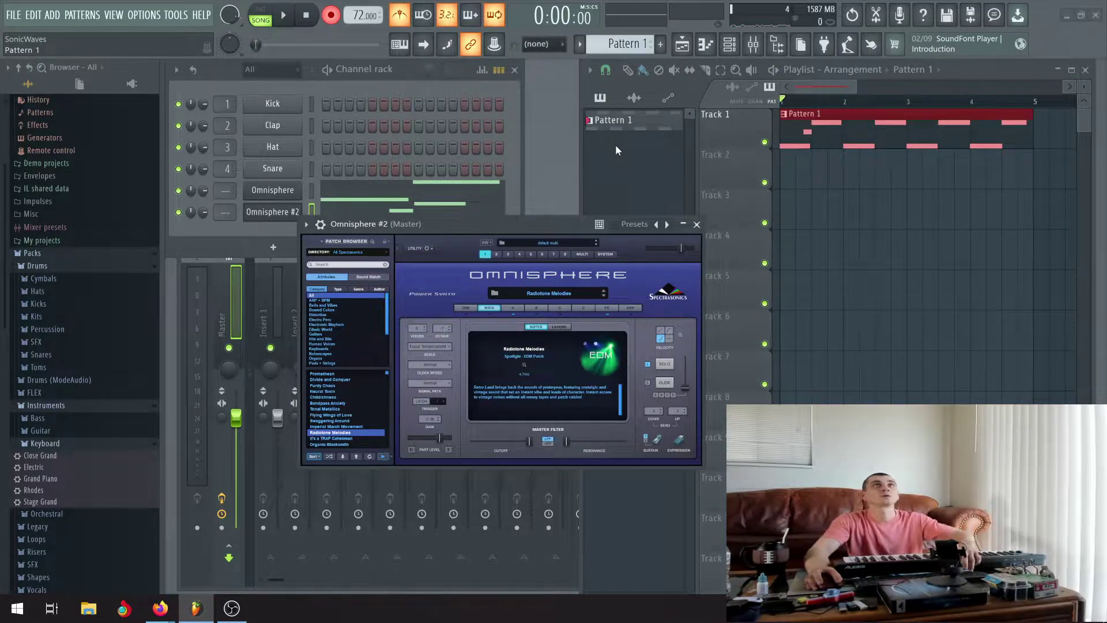
Undo the Omnisphere #2 part recorded into Pattern 1
{"action": "key", "text": "alt+z"}
{"action": "left_click", "coordinate": [670, 280]}
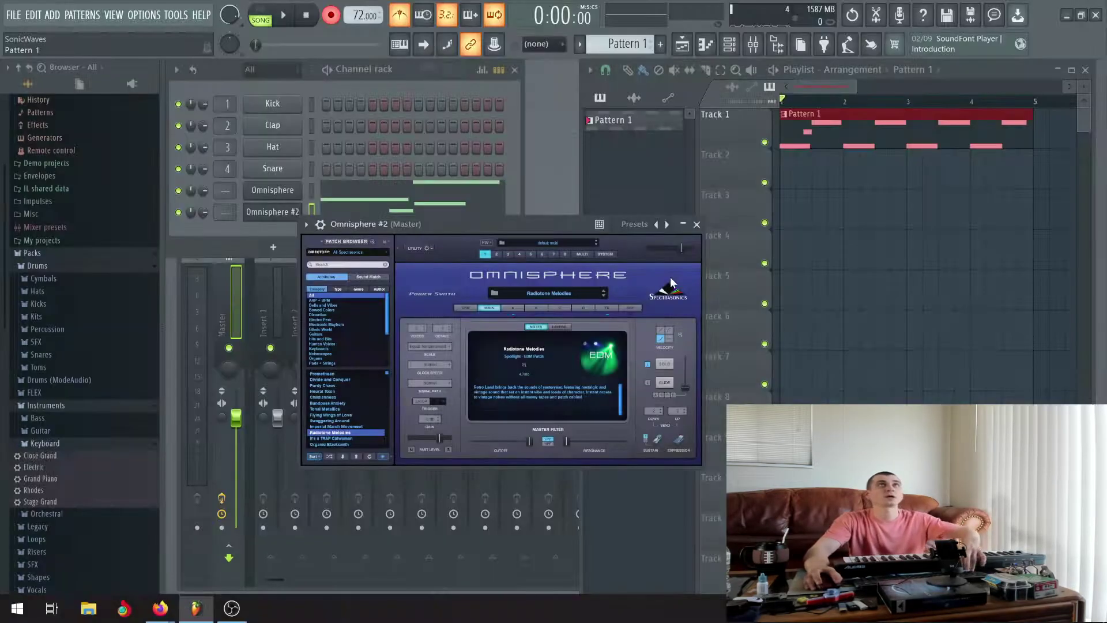
{"action": "left_click", "coordinate": [666, 505]}
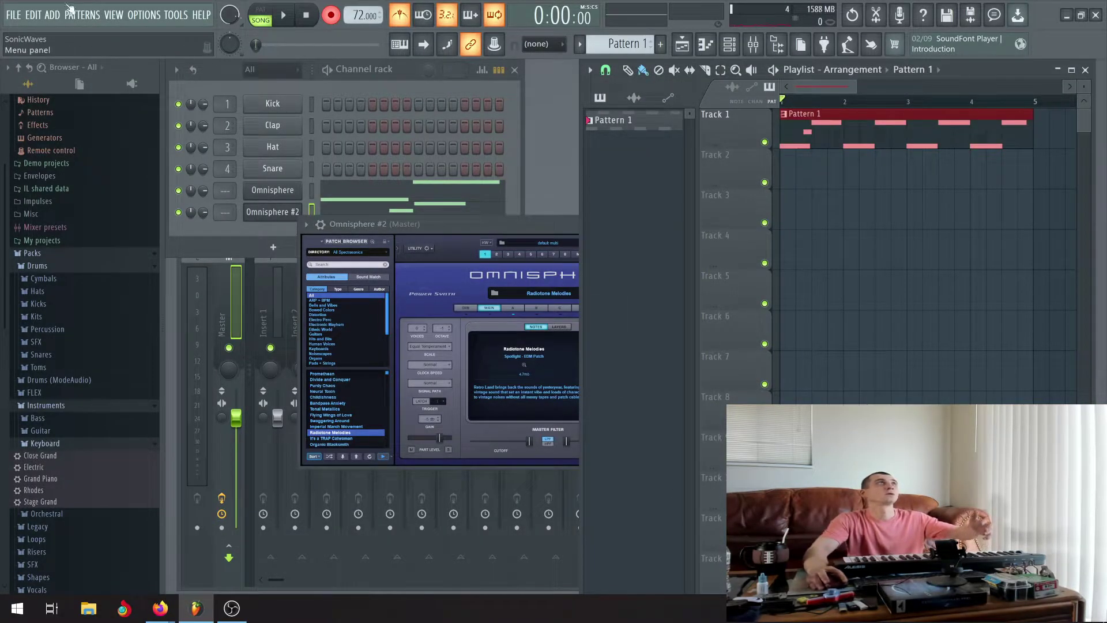
{"action": "left_click", "coordinate": [31, 16]}
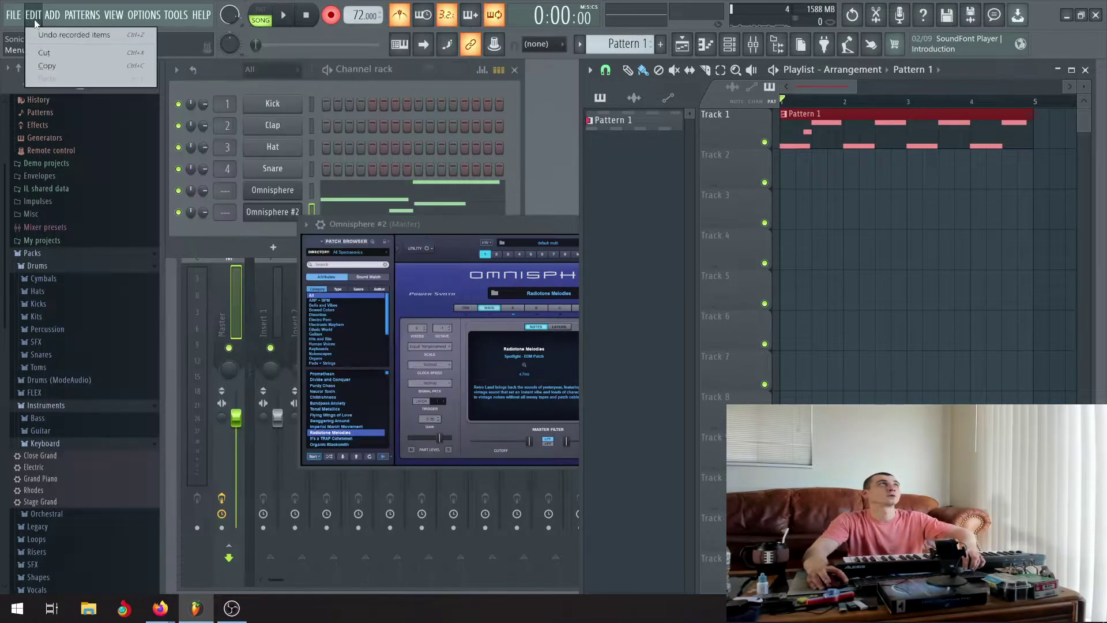
{"action": "left_click", "coordinate": [45, 36]}
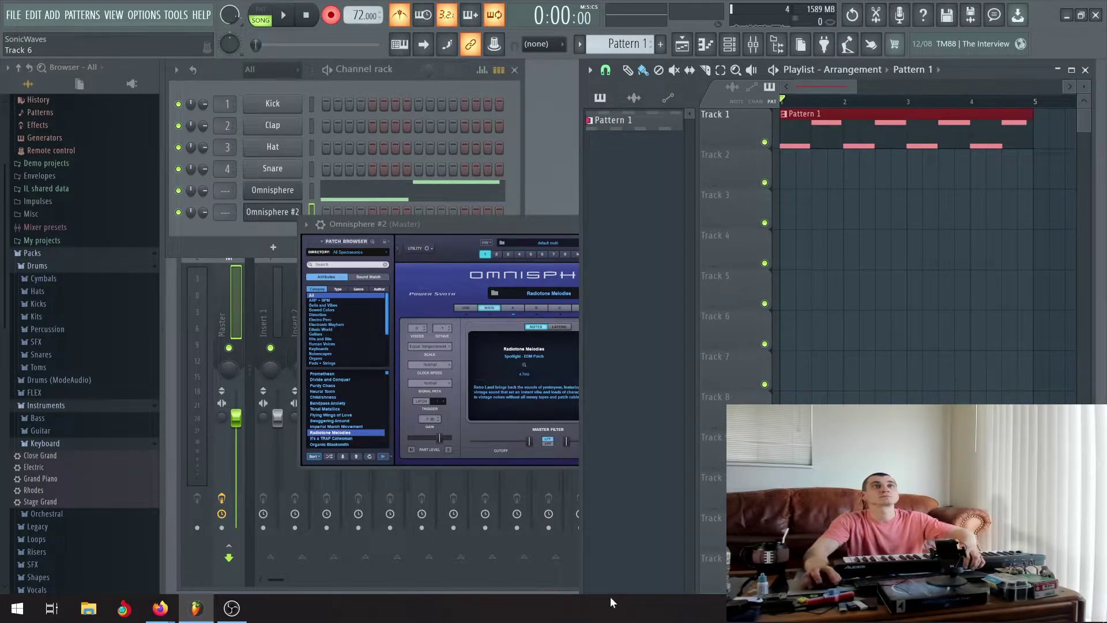
{"action": "left_click", "coordinate": [530, 126]}
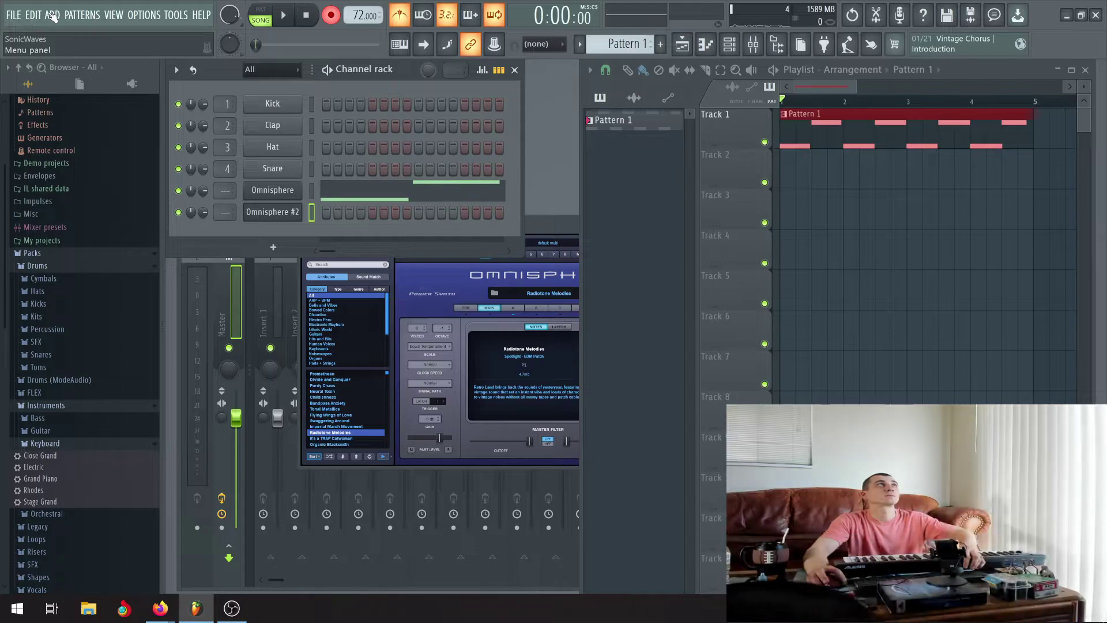
{"action": "left_click", "coordinate": [52, 16]}
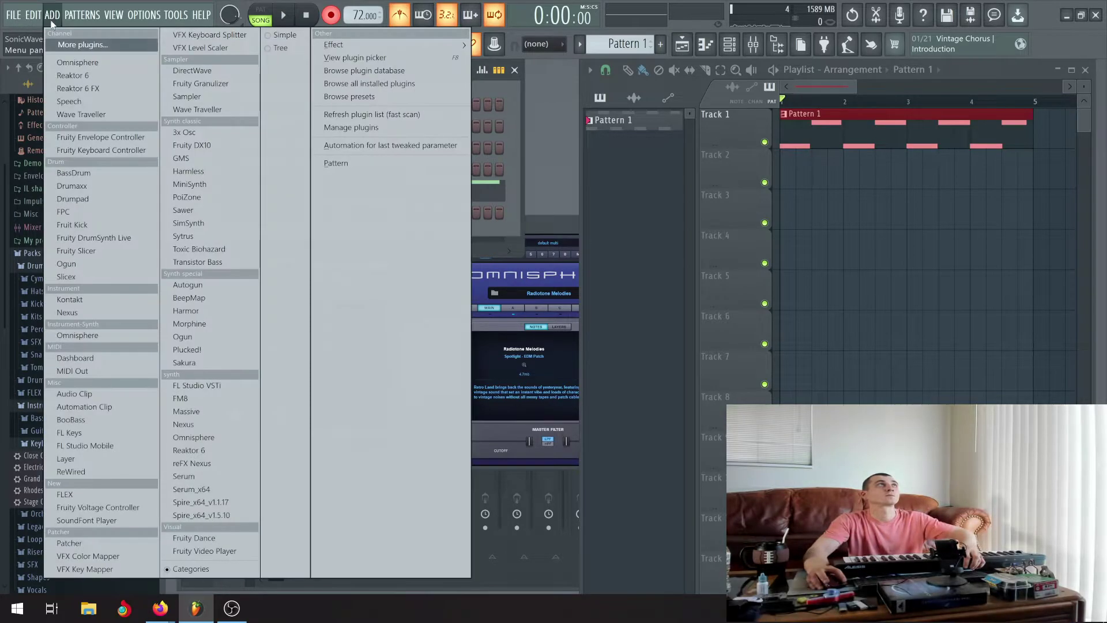
{"action": "left_click", "coordinate": [541, 163]}
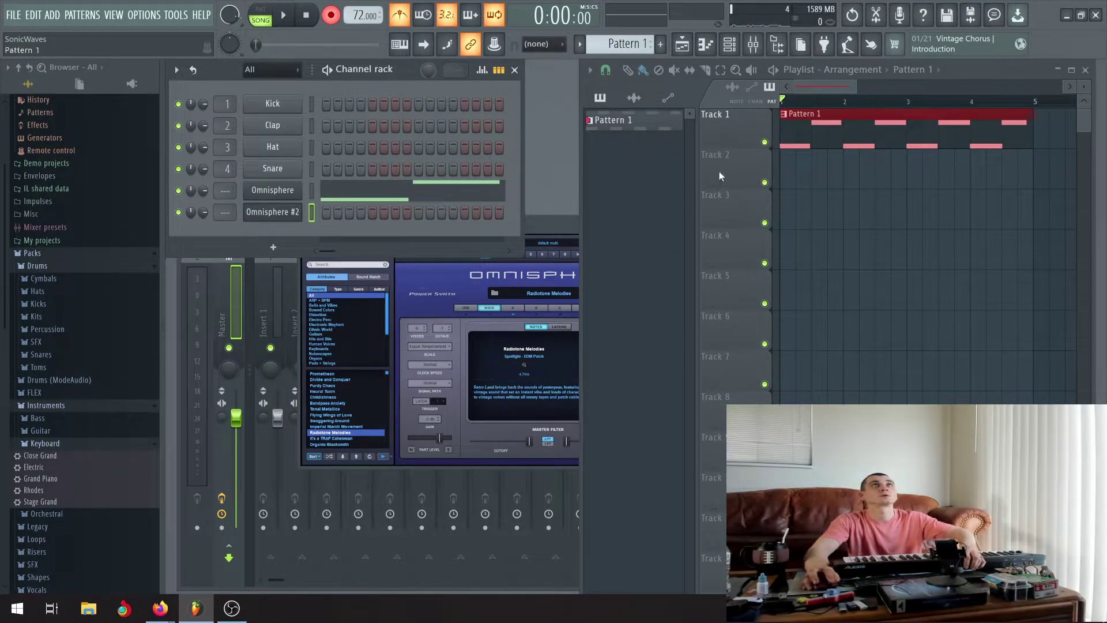
Reposition the playlist window to expose the pattern list's end, and add a new Pattern 2 with its default name
{"action": "left_click_drag", "start_coordinate": [982, 74], "coordinate": [988, 34]}
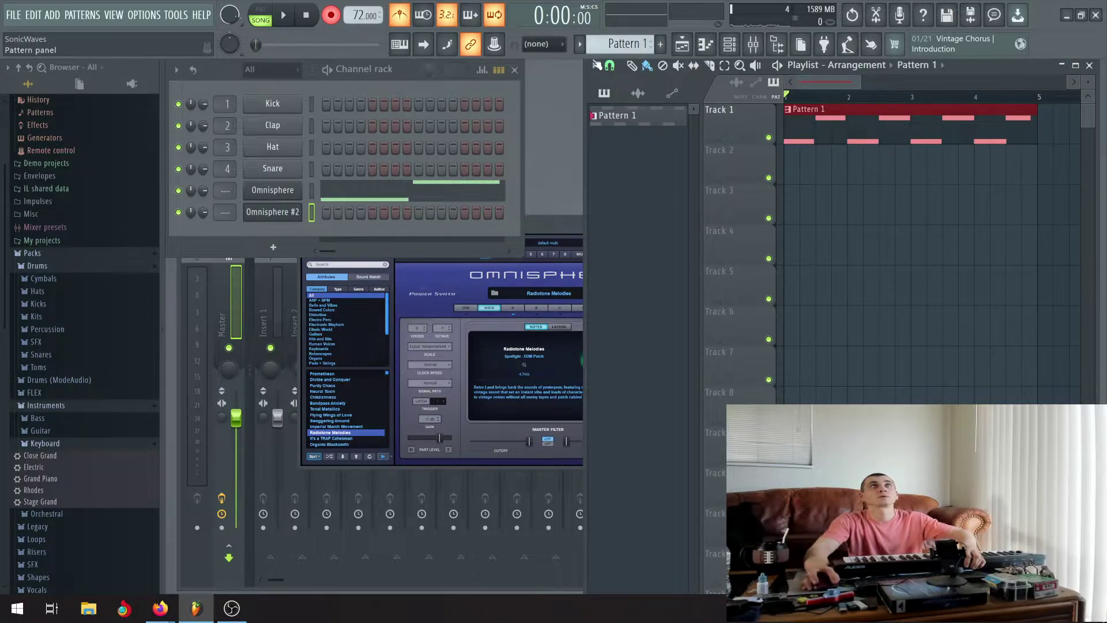
{"action": "left_click_drag", "start_coordinate": [583, 57], "coordinate": [632, 141]}
{"action": "left_click_drag", "start_coordinate": [977, 149], "coordinate": [974, 70]}
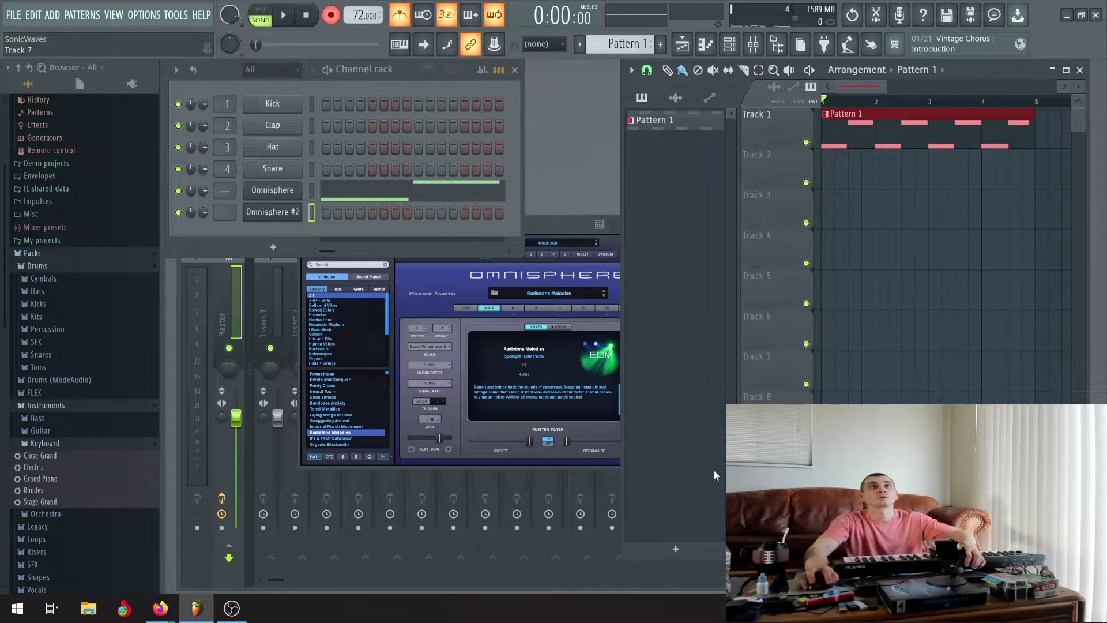
{"action": "left_click", "coordinate": [697, 548]}
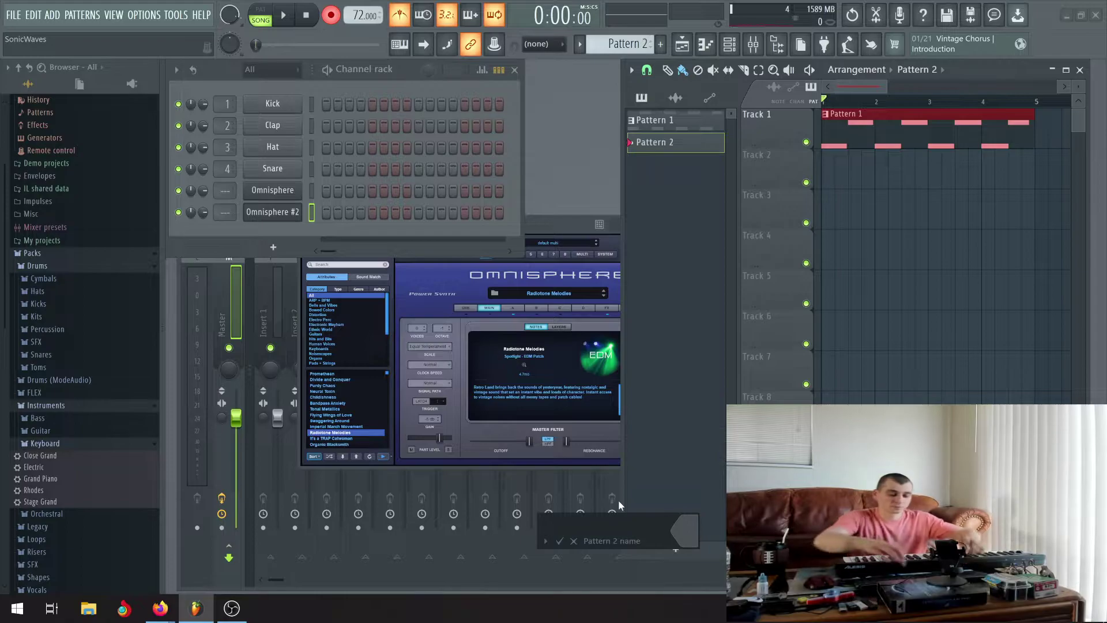
{"action": "key", "text": "Return"}
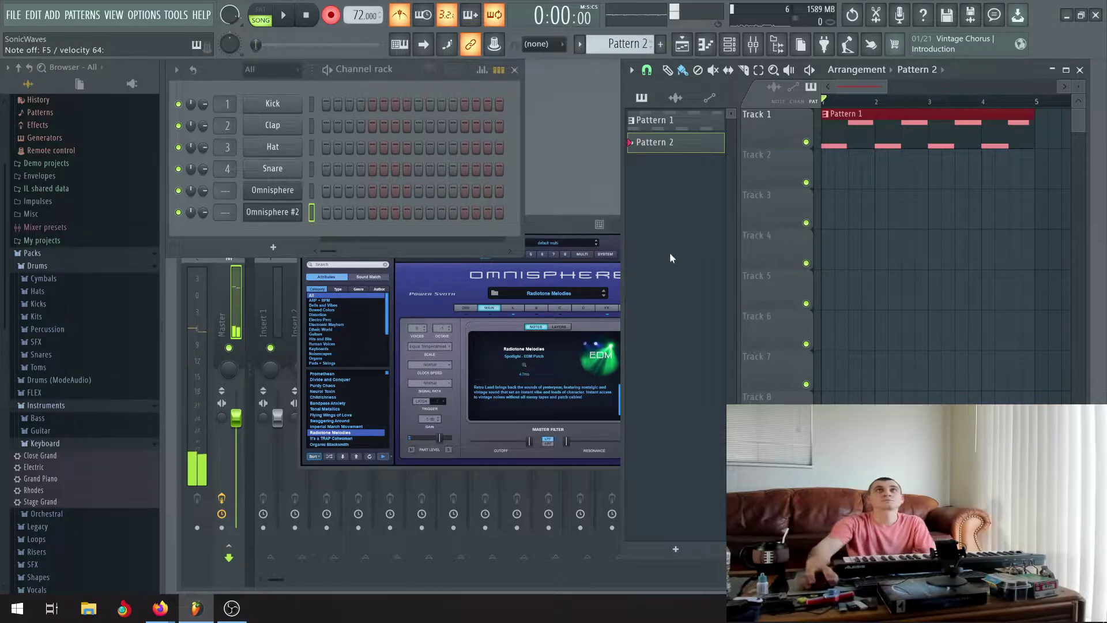
Place a Pattern 2 clip at the start of Track 2 and extend it to four bars, matching Pattern 1
{"action": "left_click", "coordinate": [855, 170]}
{"action": "left_click_drag", "start_coordinate": [855, 169], "coordinate": [767, 182]}
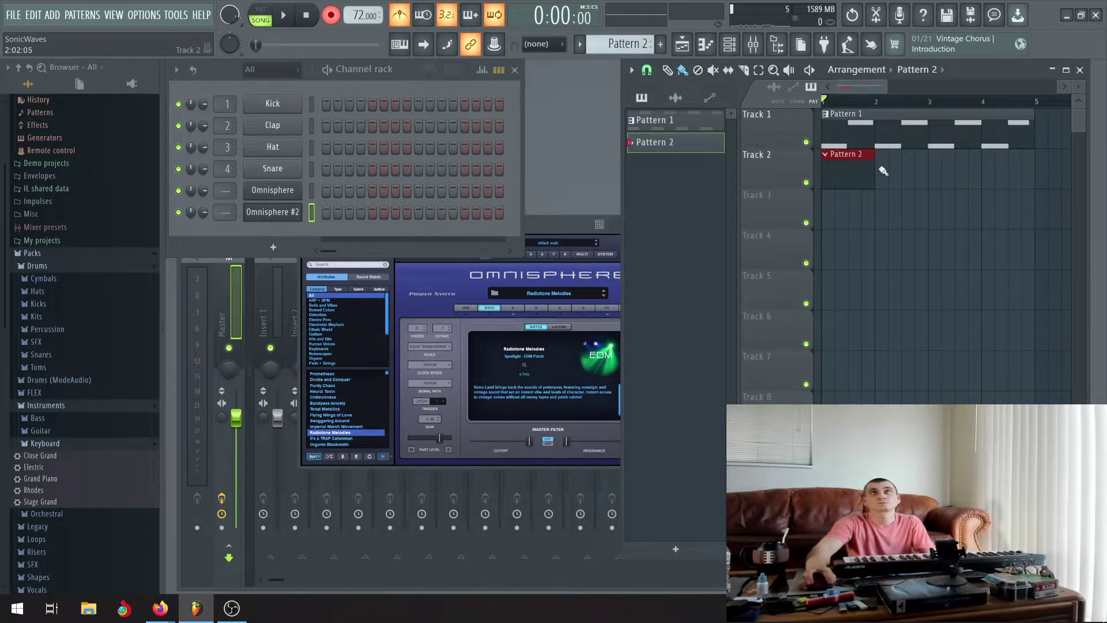
{"action": "left_click_drag", "start_coordinate": [876, 168], "coordinate": [1052, 168]}
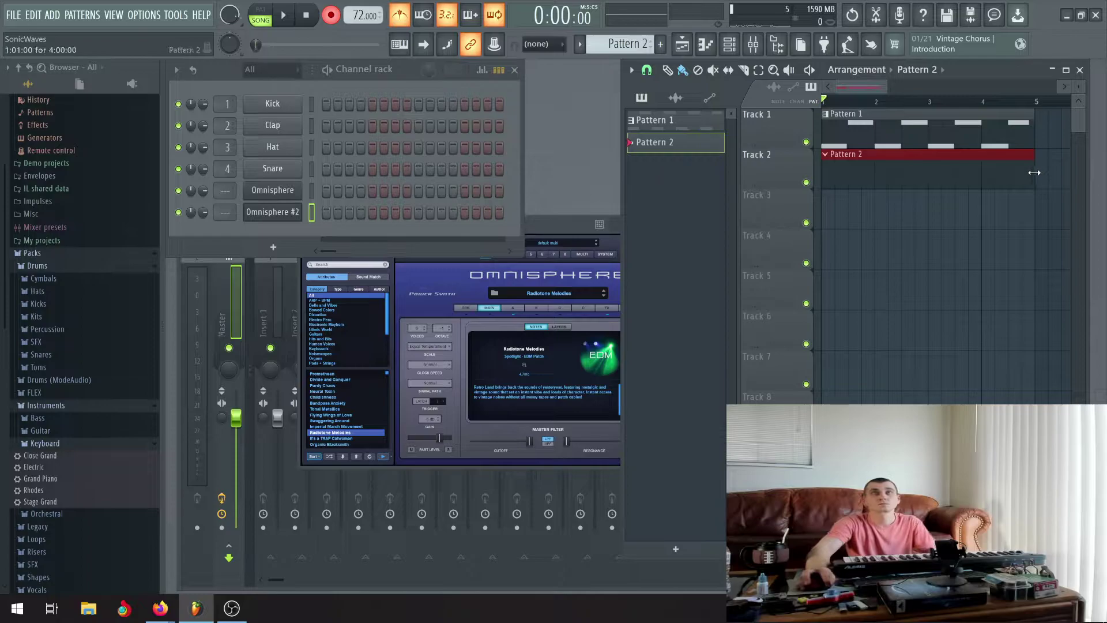
{"action": "scroll", "coordinate": [1044, 178], "scroll_direction": "down", "scroll_amount": 2}
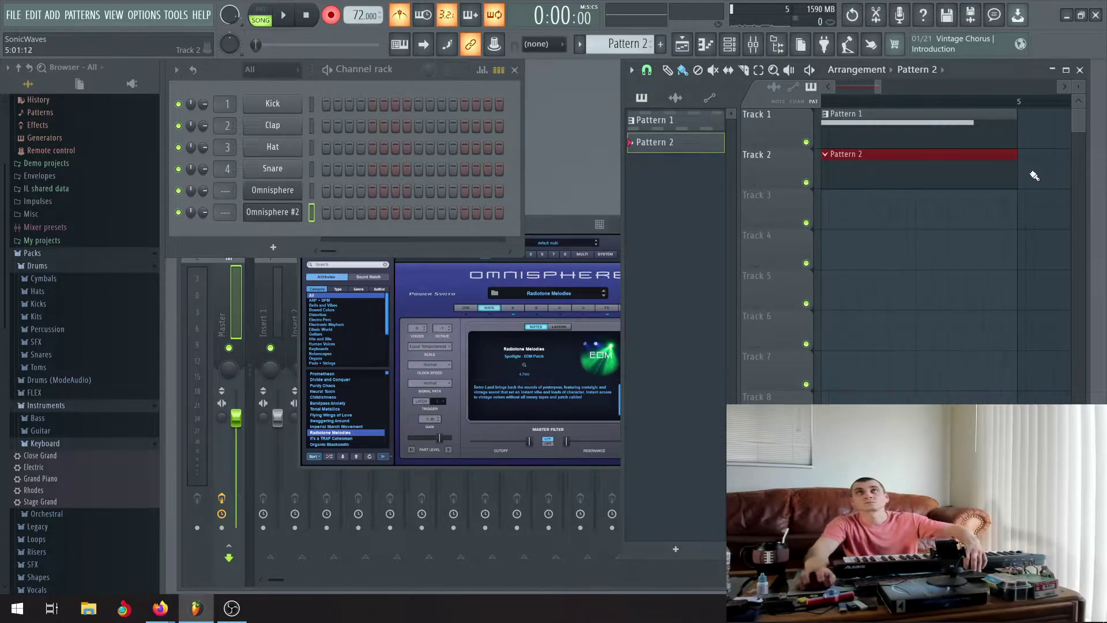
{"action": "left_click_drag", "start_coordinate": [831, 86], "coordinate": [849, 86]}
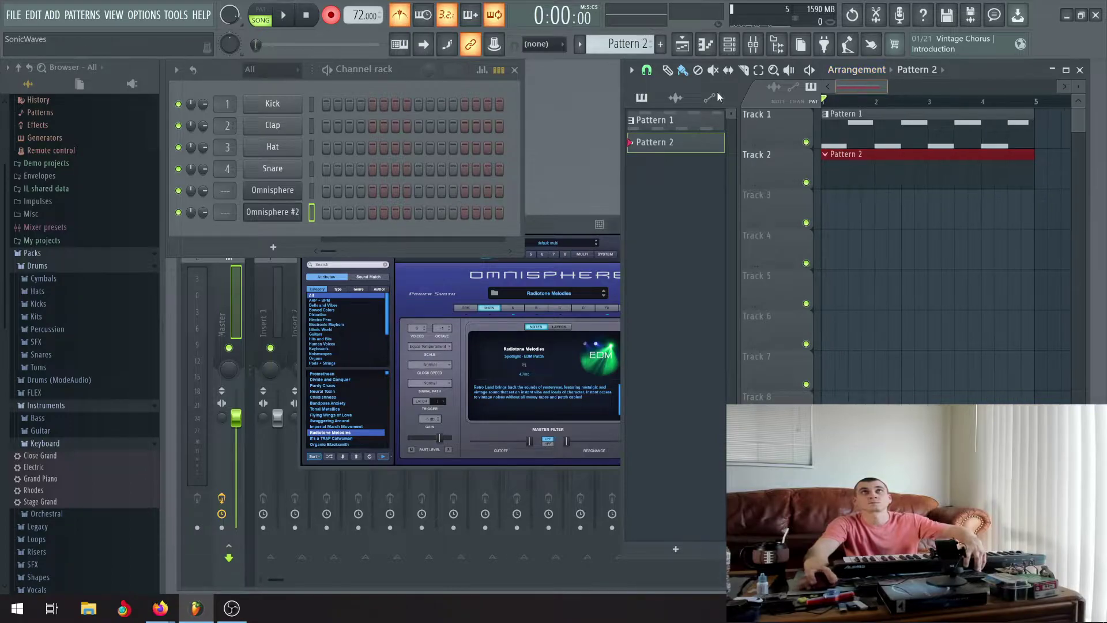
Record a Radiotone Melodies part with the second Omnisphere into Pattern 2, and briefly play it back
{"action": "left_click", "coordinate": [290, 16]}
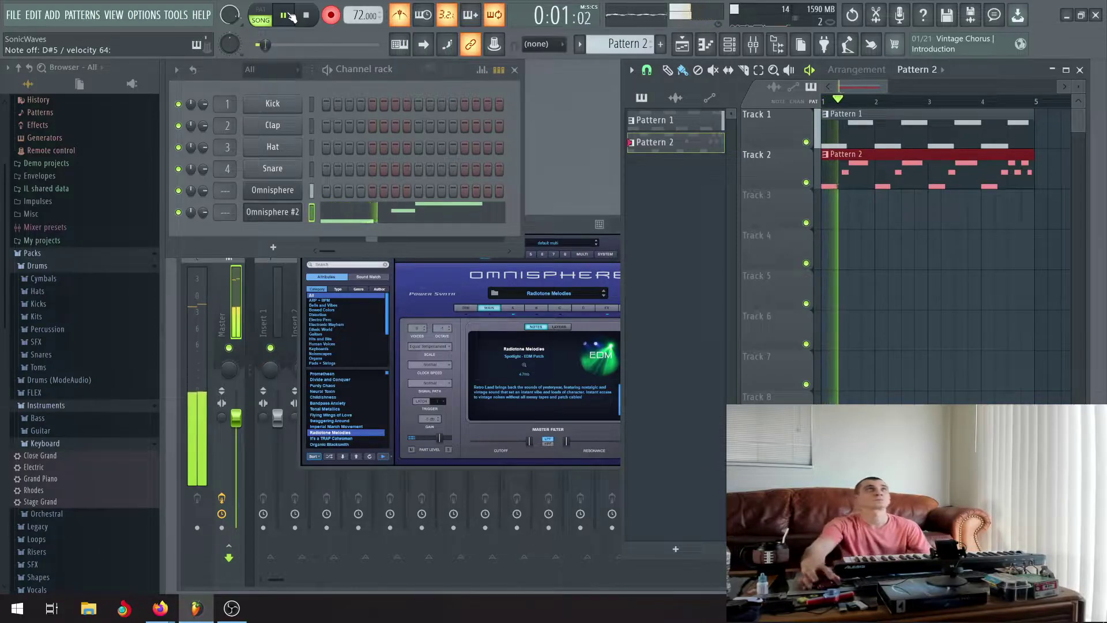
{"action": "left_click", "coordinate": [306, 16]}
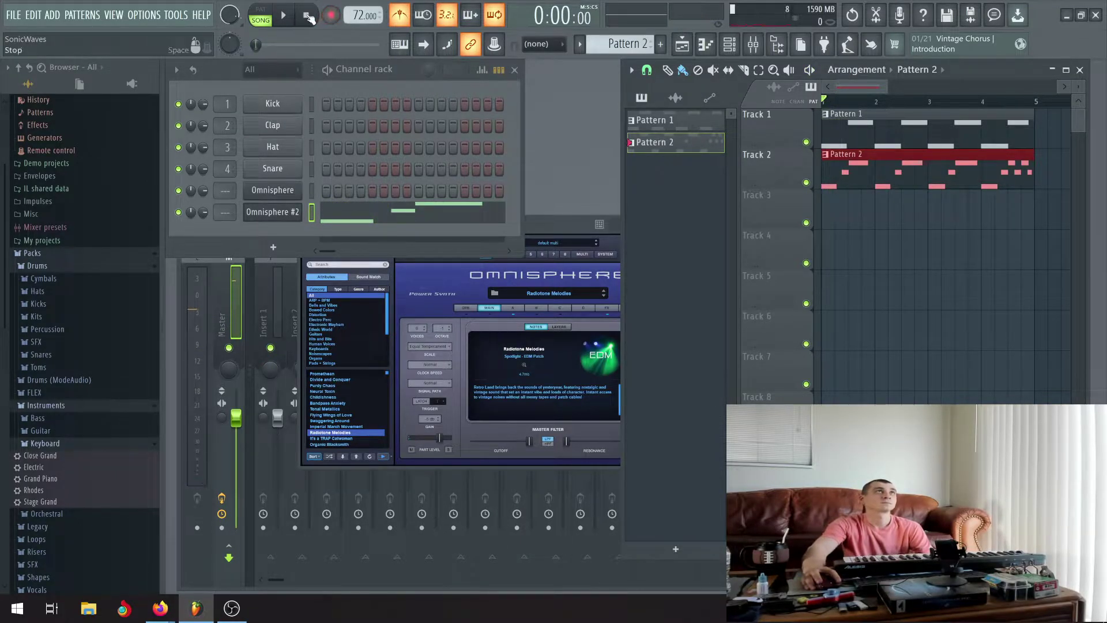
{"action": "key", "text": "space"}
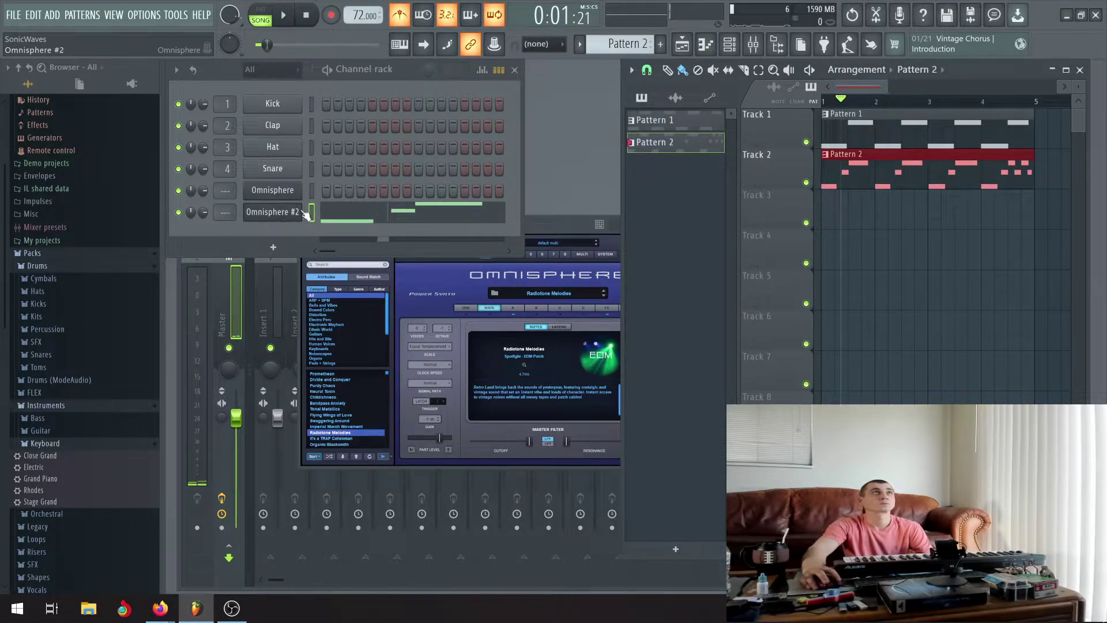
Quantize the recorded Omnisphere #2 notes of Pattern 2 in the piano roll
{"action": "double_click", "coordinate": [885, 178]}
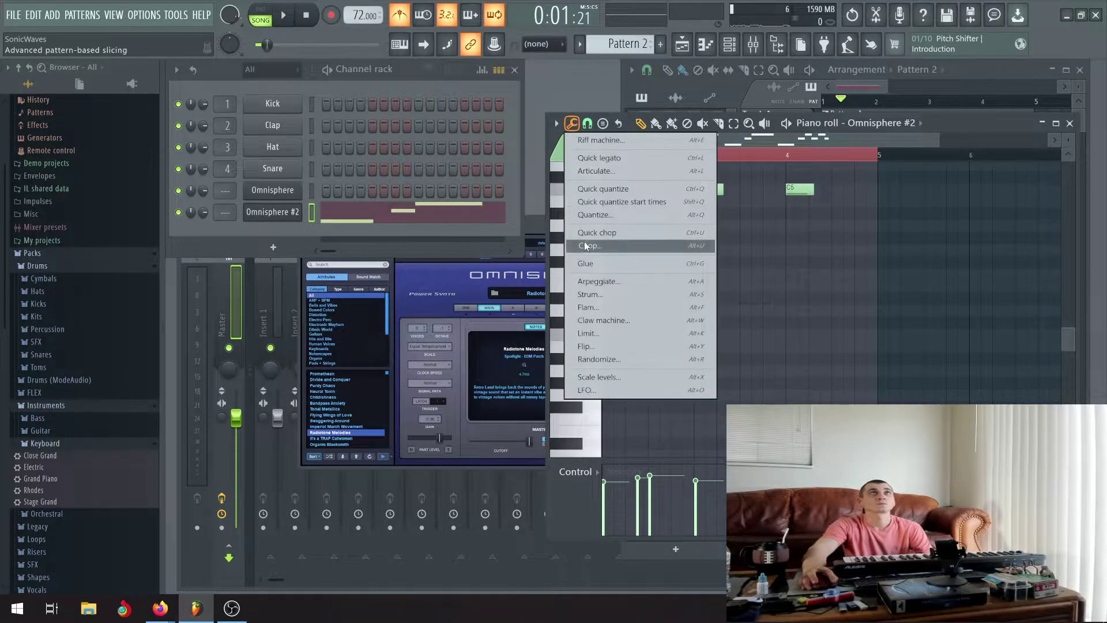
{"action": "left_click", "coordinate": [595, 216]}
{"action": "left_click", "coordinate": [633, 394]}
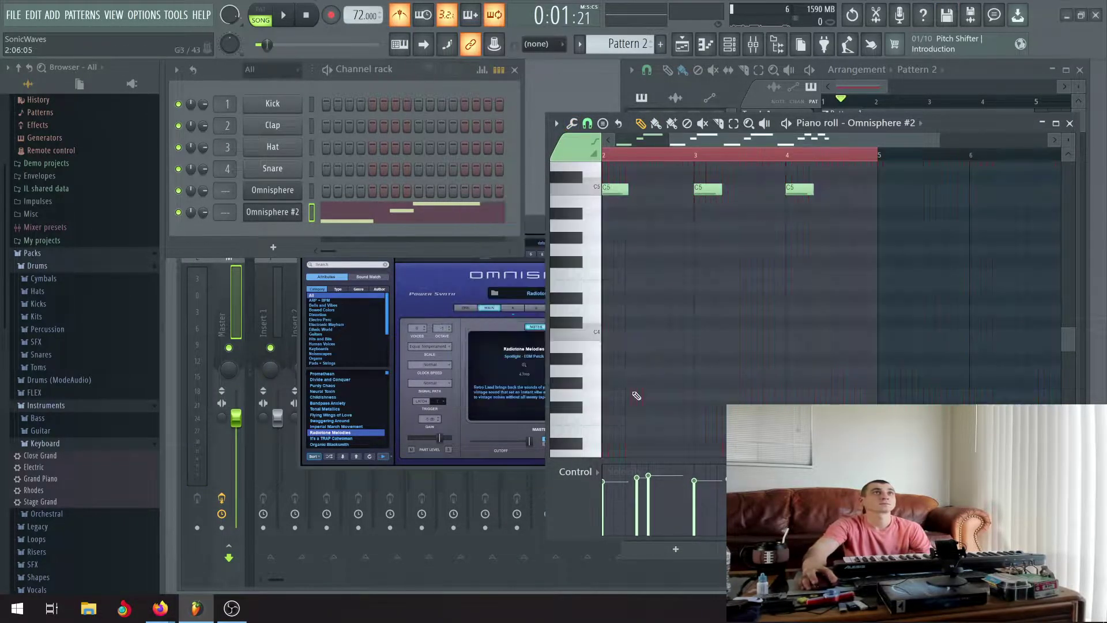
Close the Omnisphere #2 piano roll and play the song from the start to check the quantized part
{"action": "left_click", "coordinate": [332, 16]}
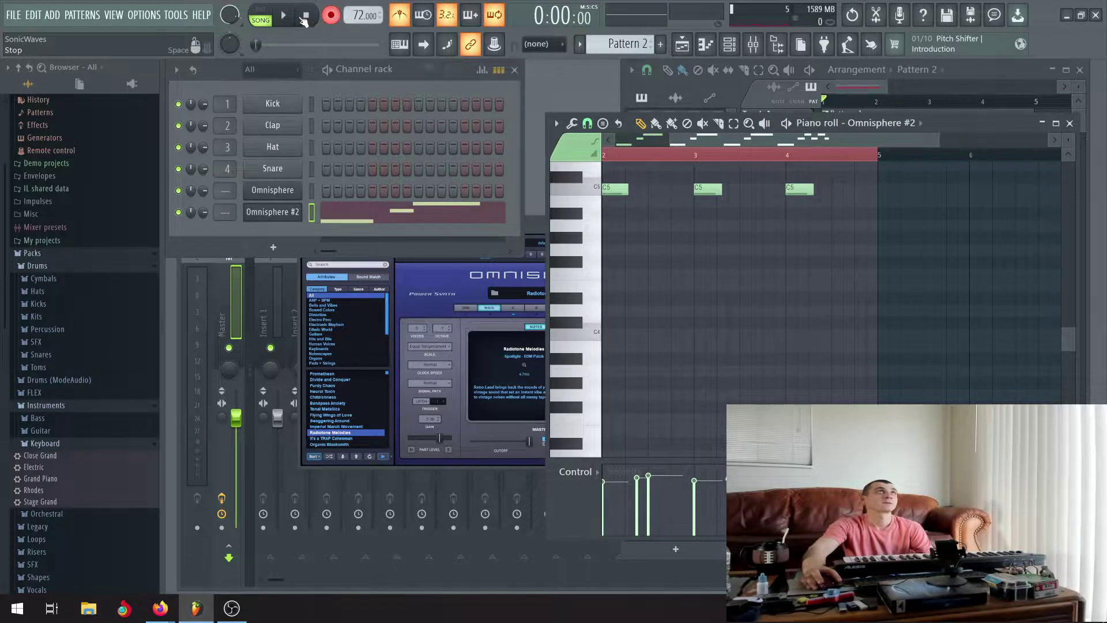
{"action": "left_click", "coordinate": [287, 18]}
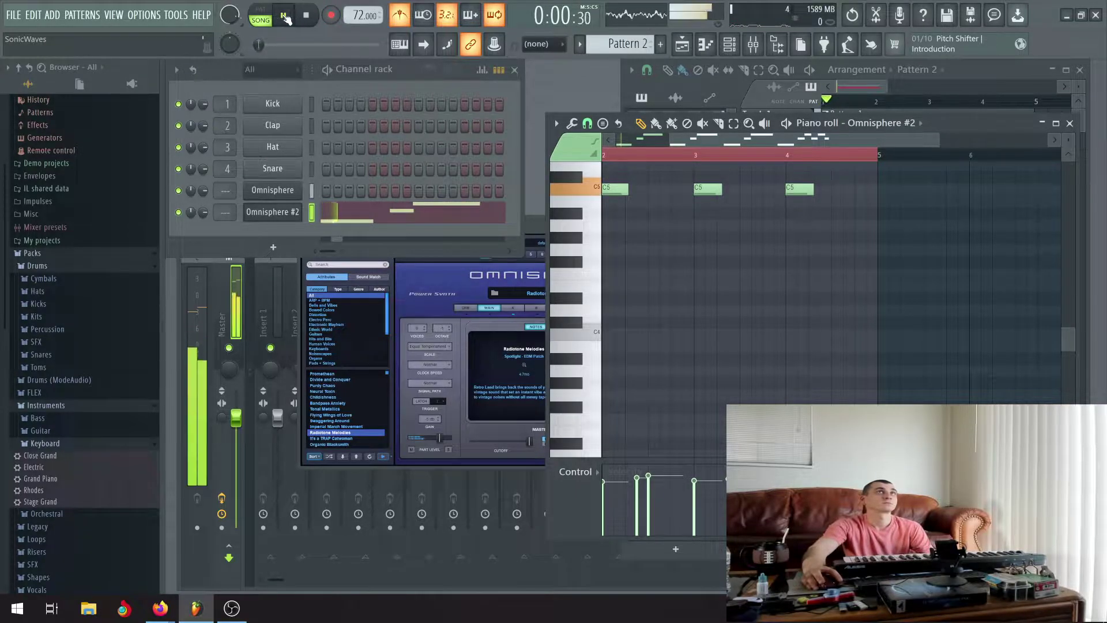
{"action": "left_click", "coordinate": [1070, 123]}
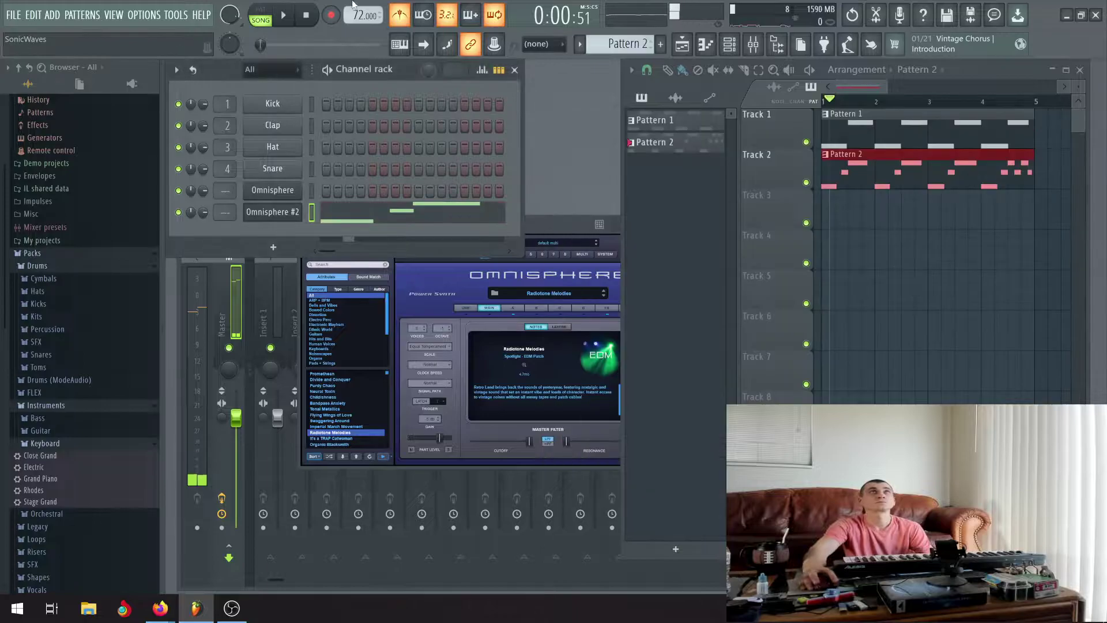
{"action": "left_click", "coordinate": [304, 16]}
{"action": "key", "text": "space"}
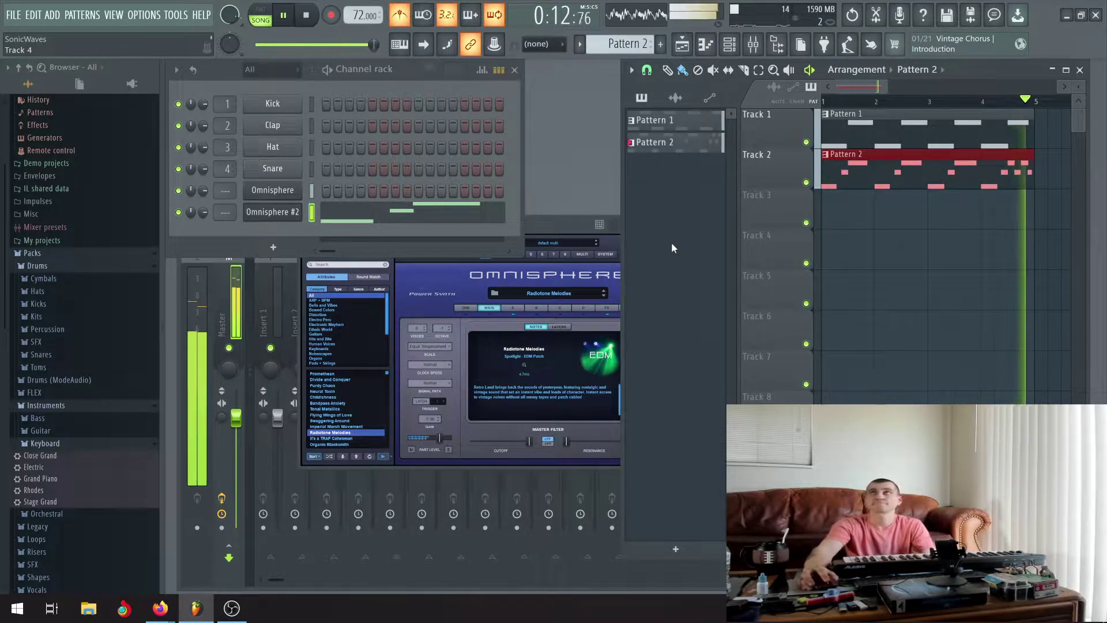
Minimize the Omnisphere #2 window and add a new Pattern 3 with its default name
{"action": "left_click", "coordinate": [567, 224]}
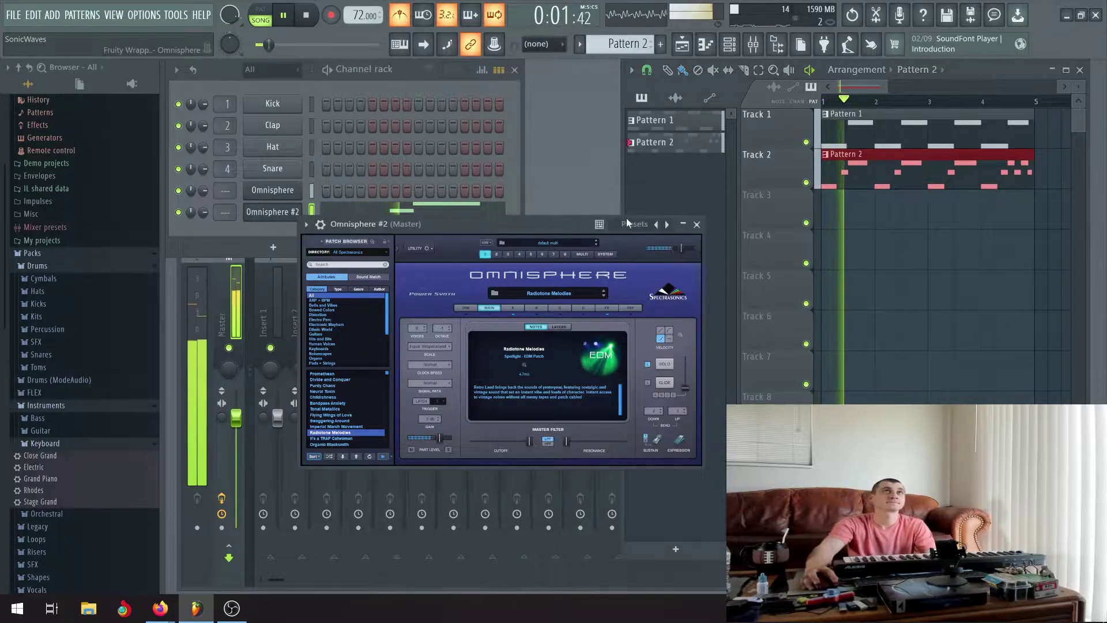
{"action": "left_click", "coordinate": [683, 225]}
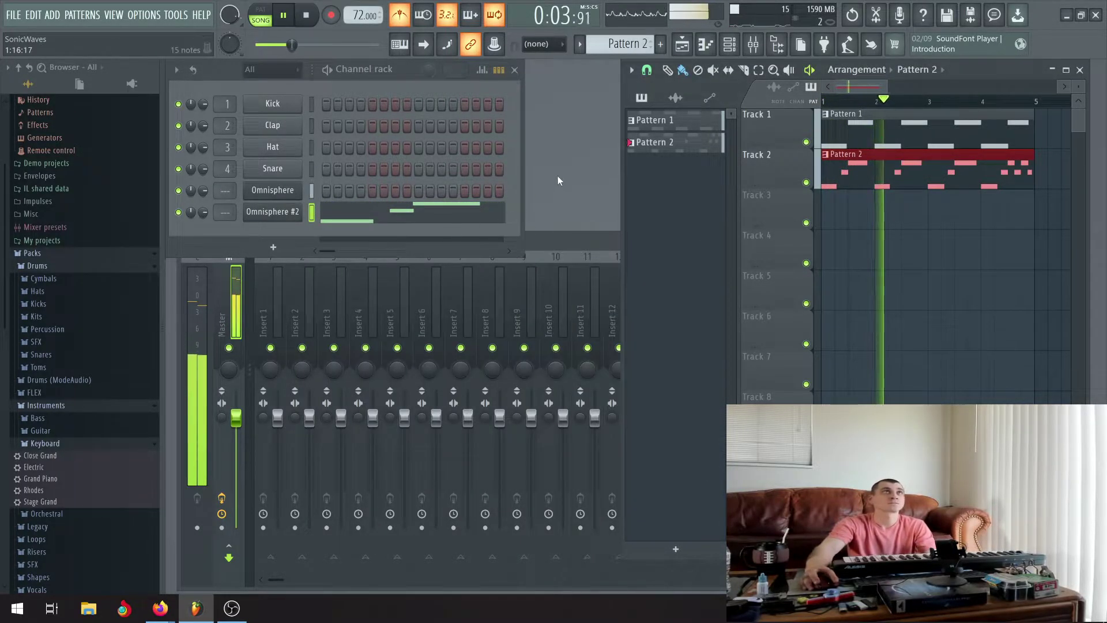
{"action": "left_click", "coordinate": [675, 550]}
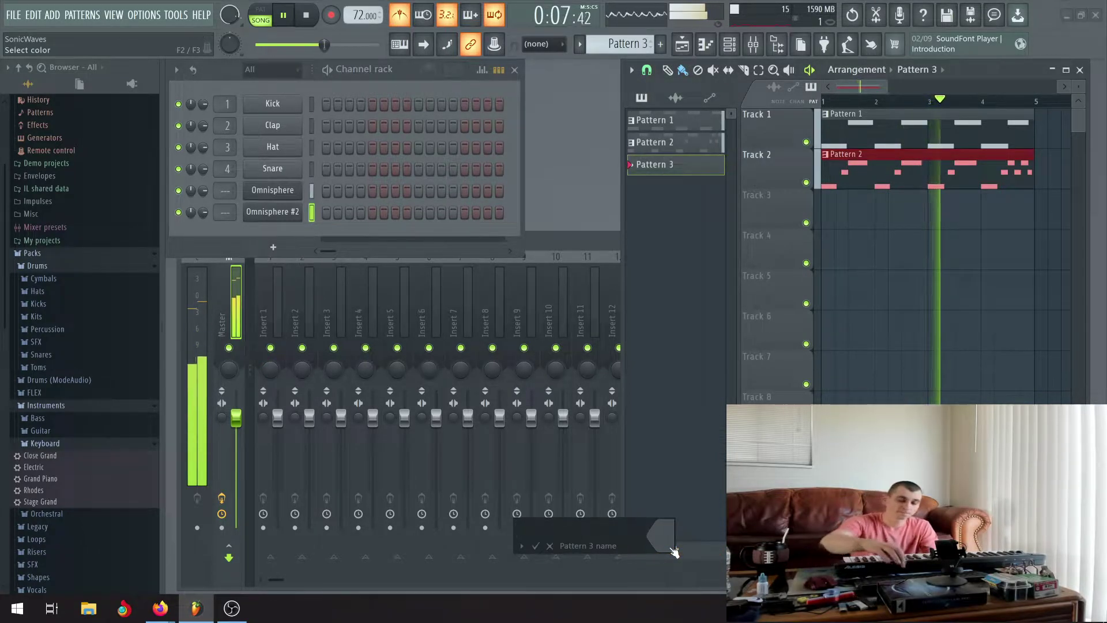
{"action": "key", "text": "Return"}
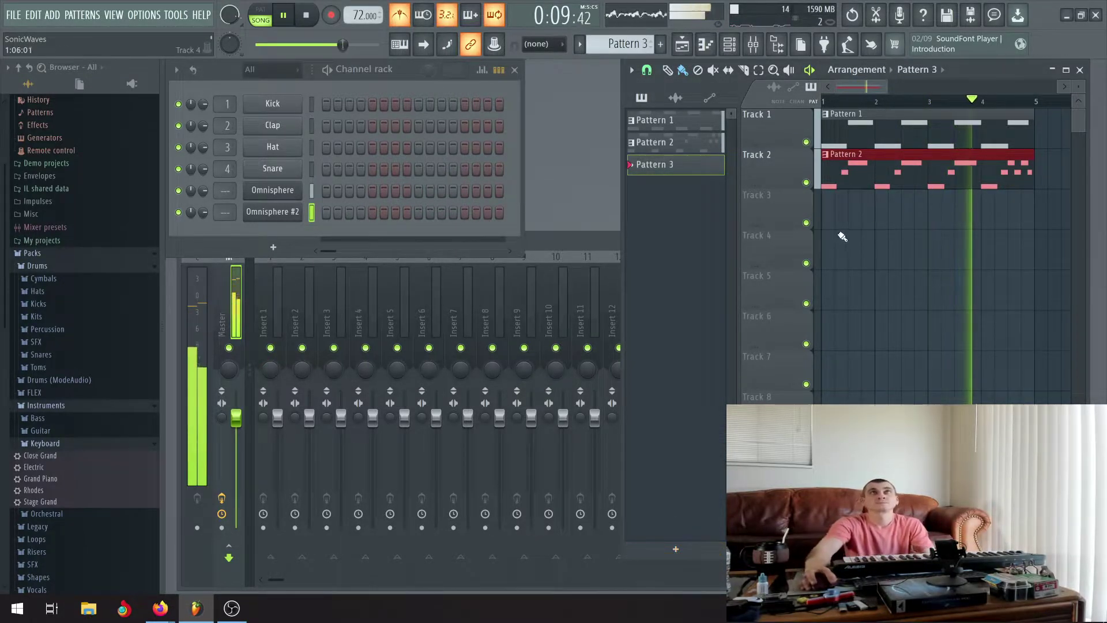
Place a Pattern 3 clip at the start of Track 3, extend it to four bars, and stop playback
{"action": "left_click", "coordinate": [839, 211]}
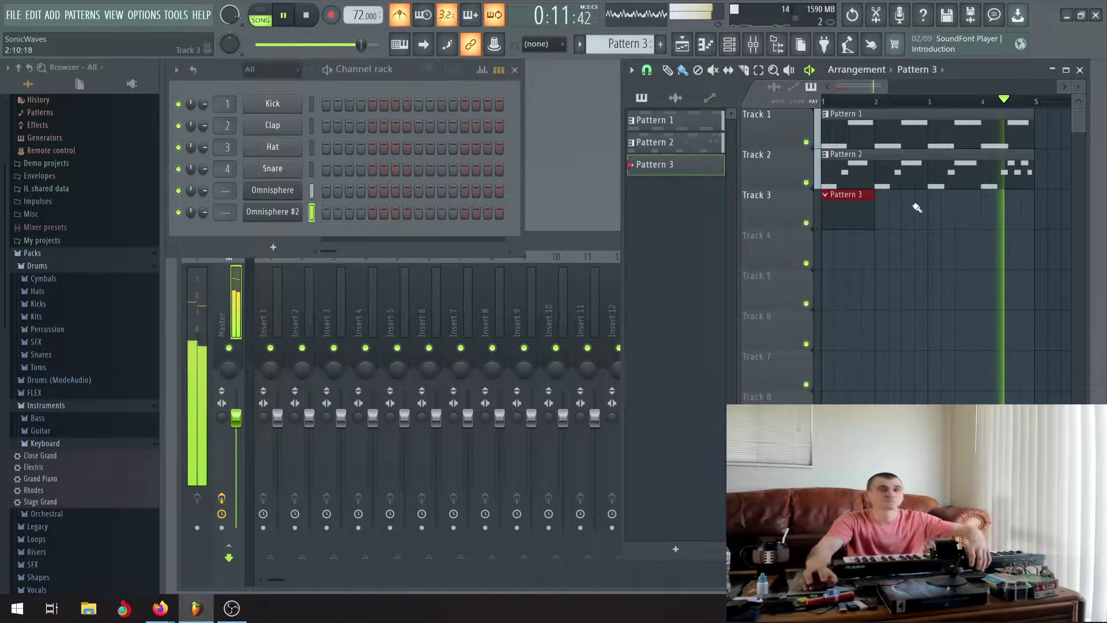
{"action": "scroll", "coordinate": [919, 208], "scroll_direction": "up", "scroll_amount": 2, "text": "ctrl"}
{"action": "left_click_drag", "start_coordinate": [837, 213], "coordinate": [1050, 216]}
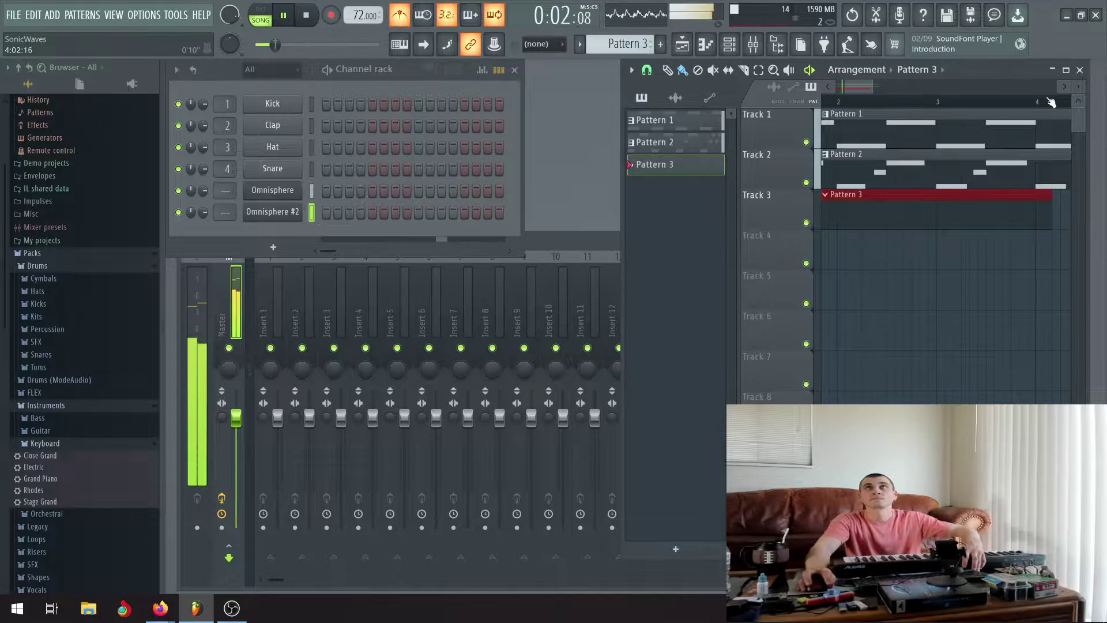
{"action": "left_click", "coordinate": [1062, 85]}
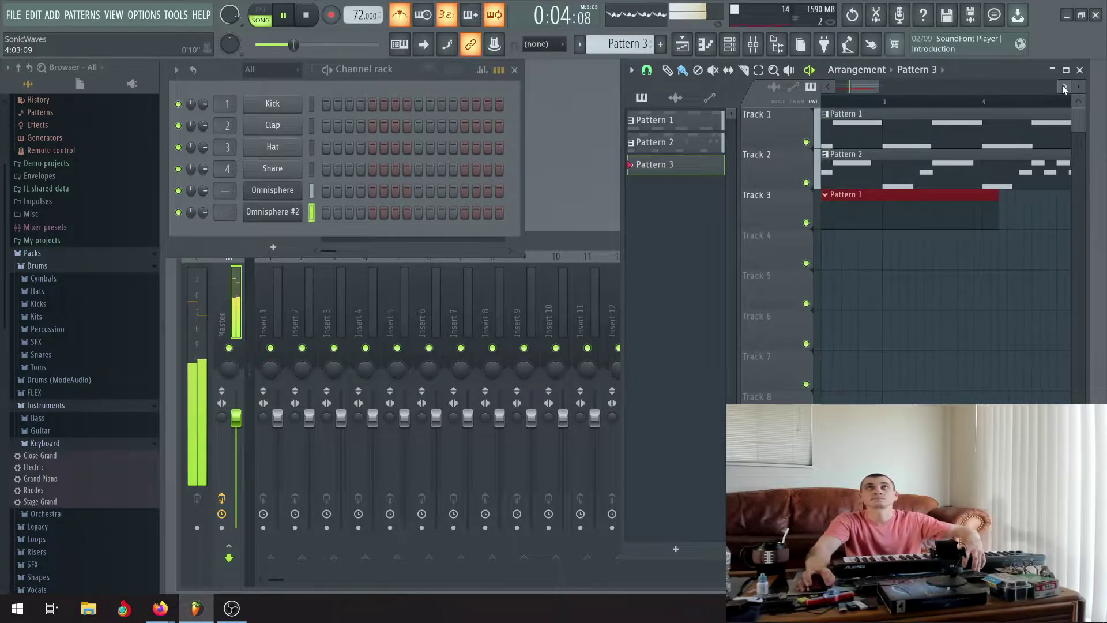
{"action": "left_click", "coordinate": [1062, 84]}
{"action": "left_click_drag", "start_coordinate": [937, 209], "coordinate": [1015, 205]}
{"action": "scroll", "coordinate": [981, 213], "scroll_direction": "down", "scroll_amount": 2}
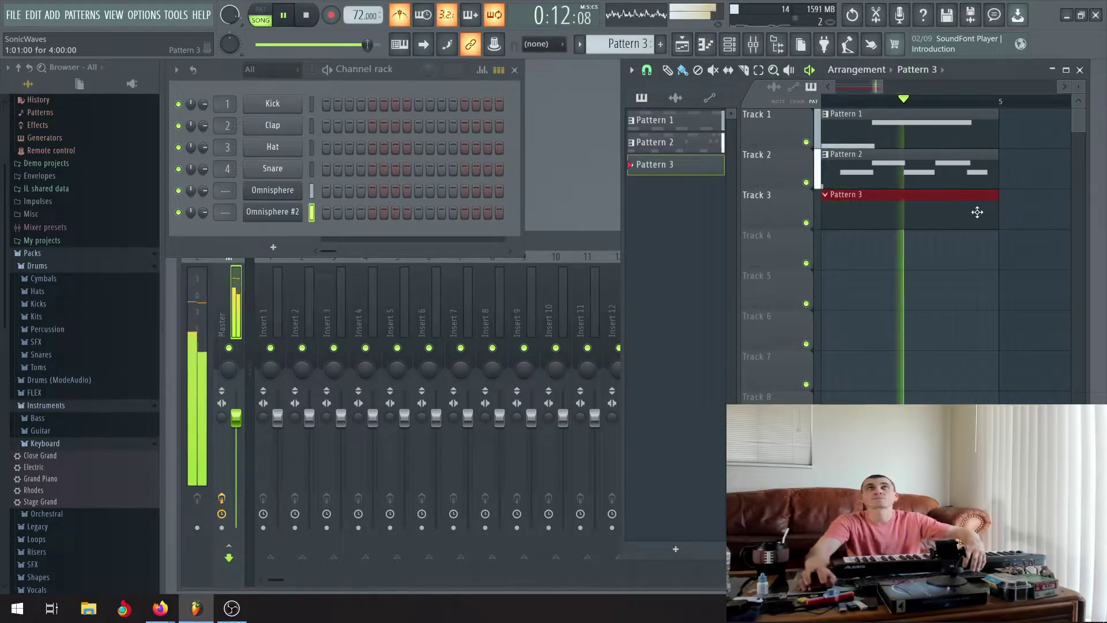
{"action": "scroll", "coordinate": [923, 209], "scroll_direction": "down", "scroll_amount": 2}
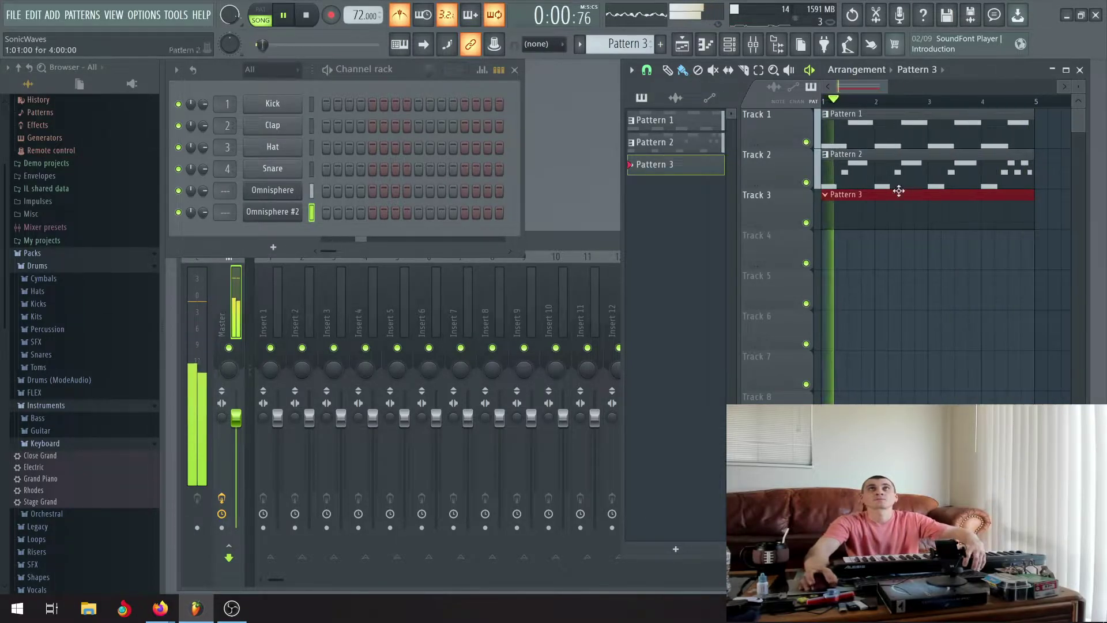
{"action": "scroll", "coordinate": [891, 212], "scroll_direction": "down", "scroll_amount": 1}
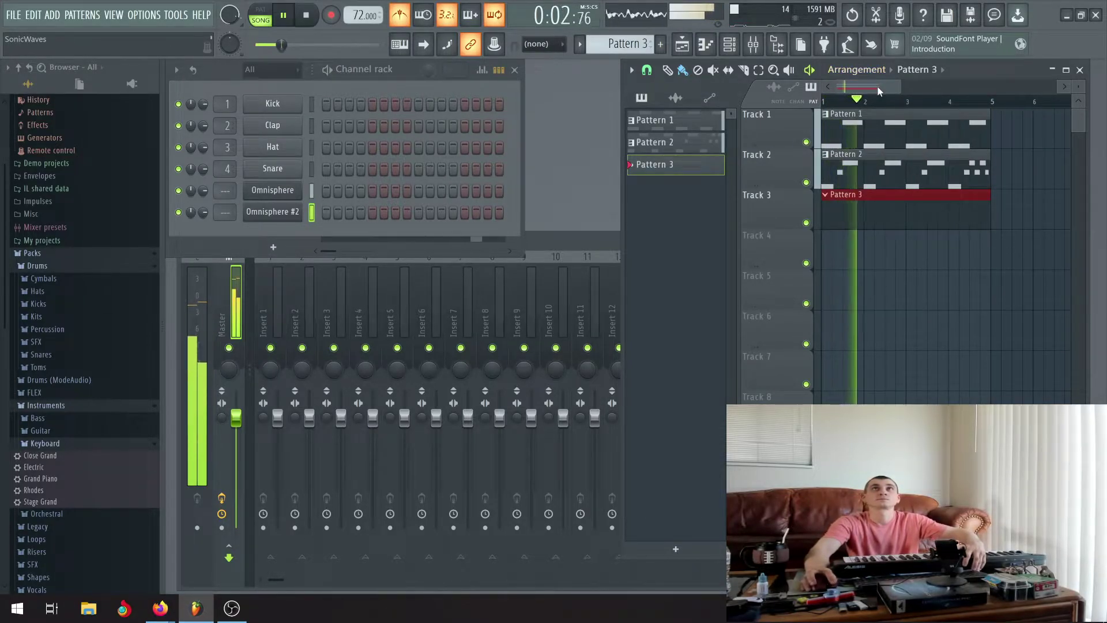
{"action": "key", "text": "space"}
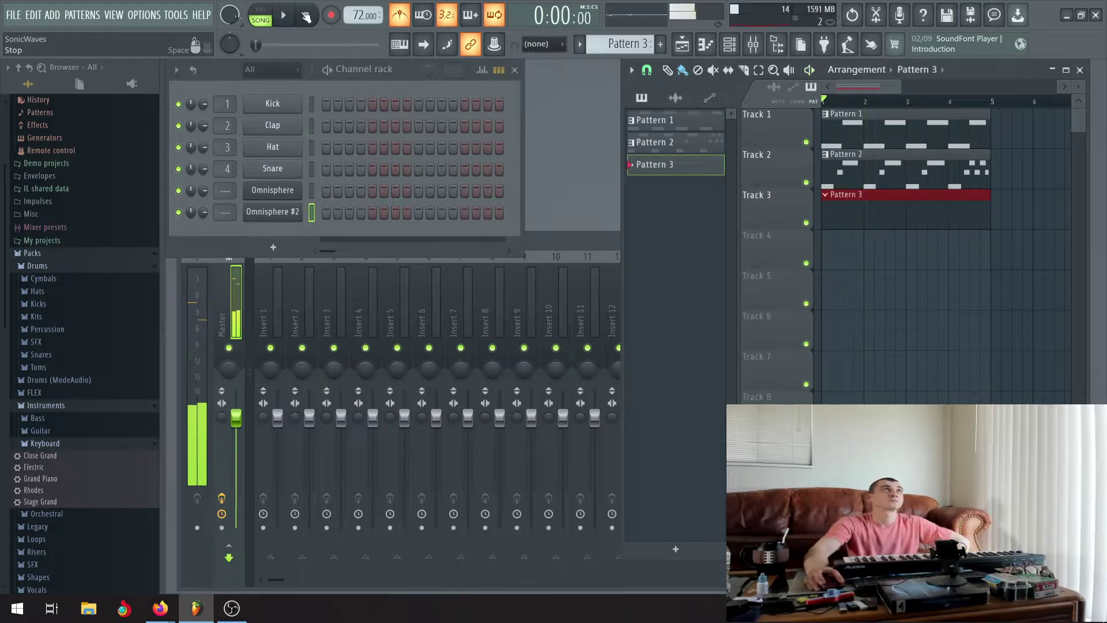
Add a Nexus instrument channel to the channel rack and dismiss its update notice
{"action": "left_click", "coordinate": [556, 189]}
{"action": "left_click", "coordinate": [264, 245]}
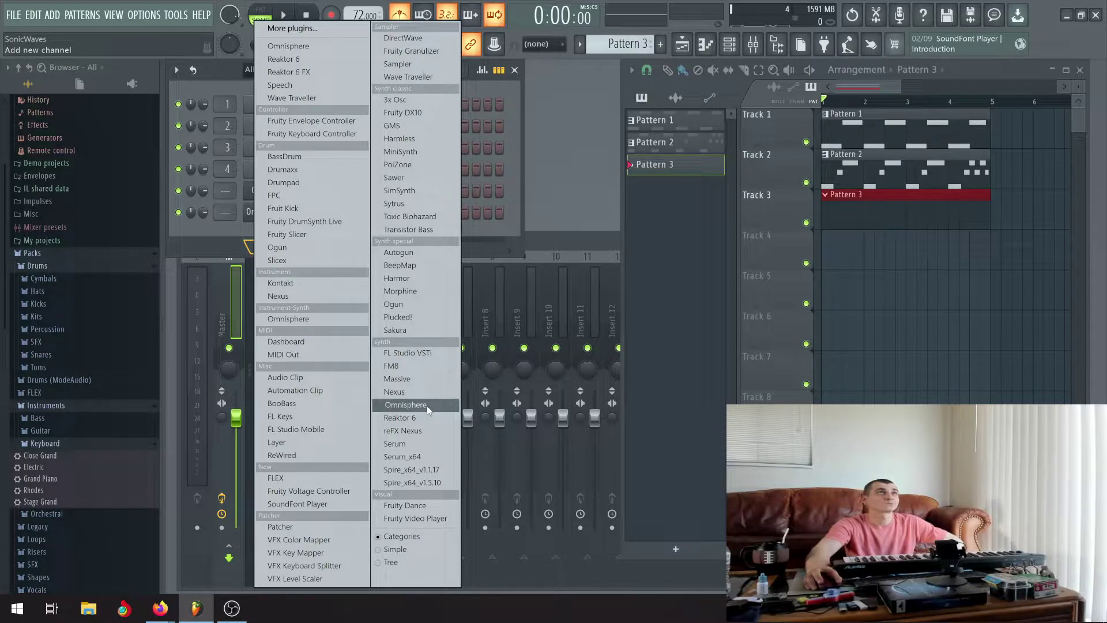
{"action": "left_click", "coordinate": [412, 393]}
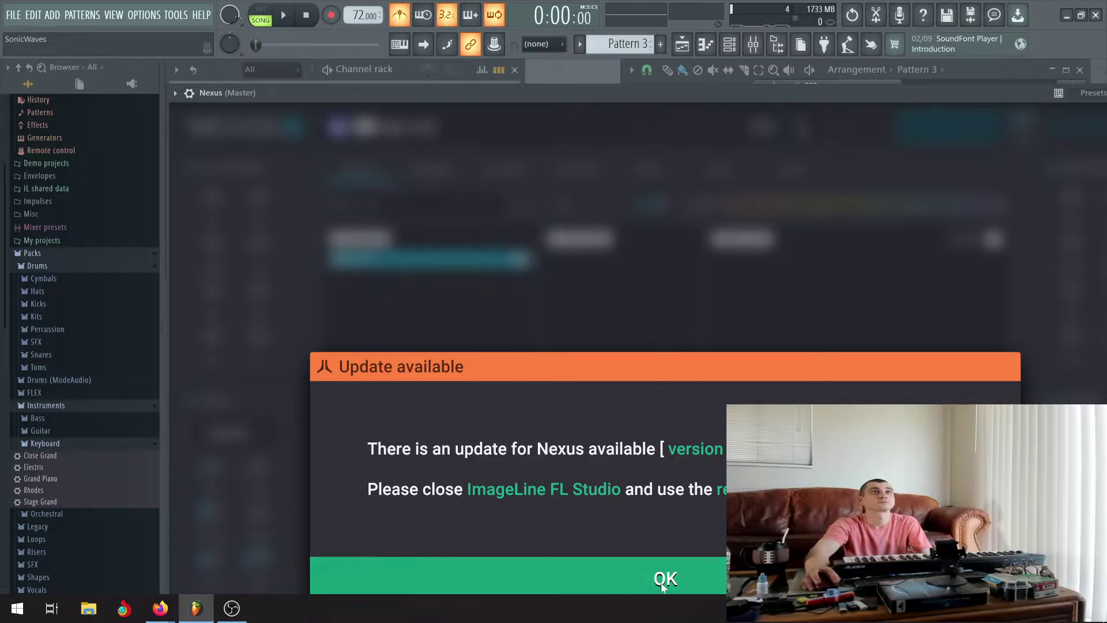
{"action": "left_click", "coordinate": [632, 568]}
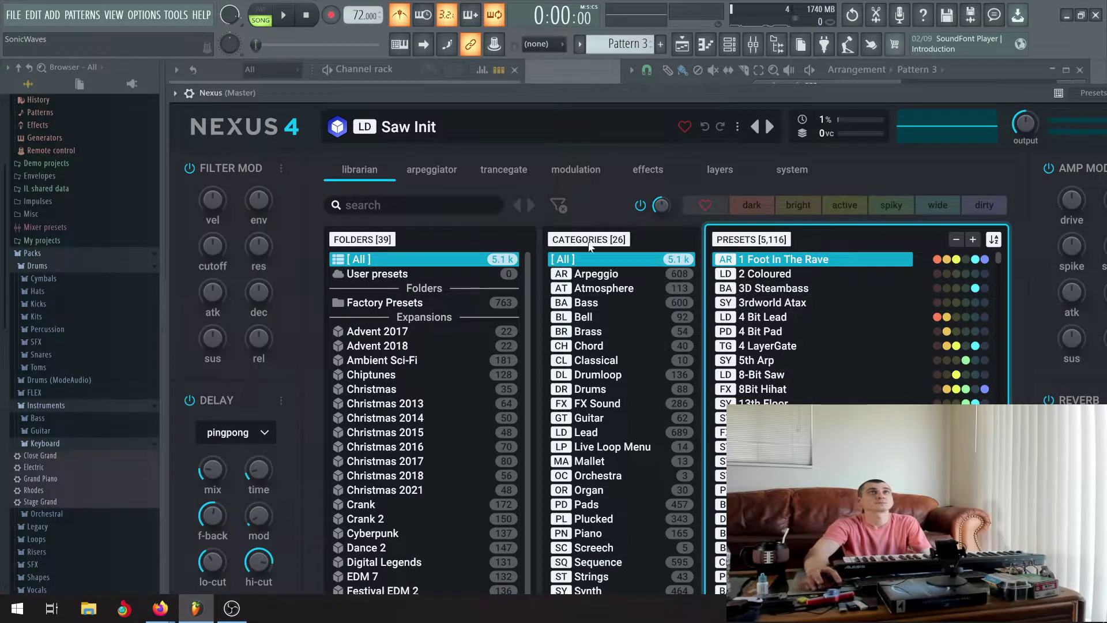
Reposition the Nexus window so its preset list and the playlist clips are both in view
{"action": "left_click_drag", "start_coordinate": [615, 97], "coordinate": [794, 151]}
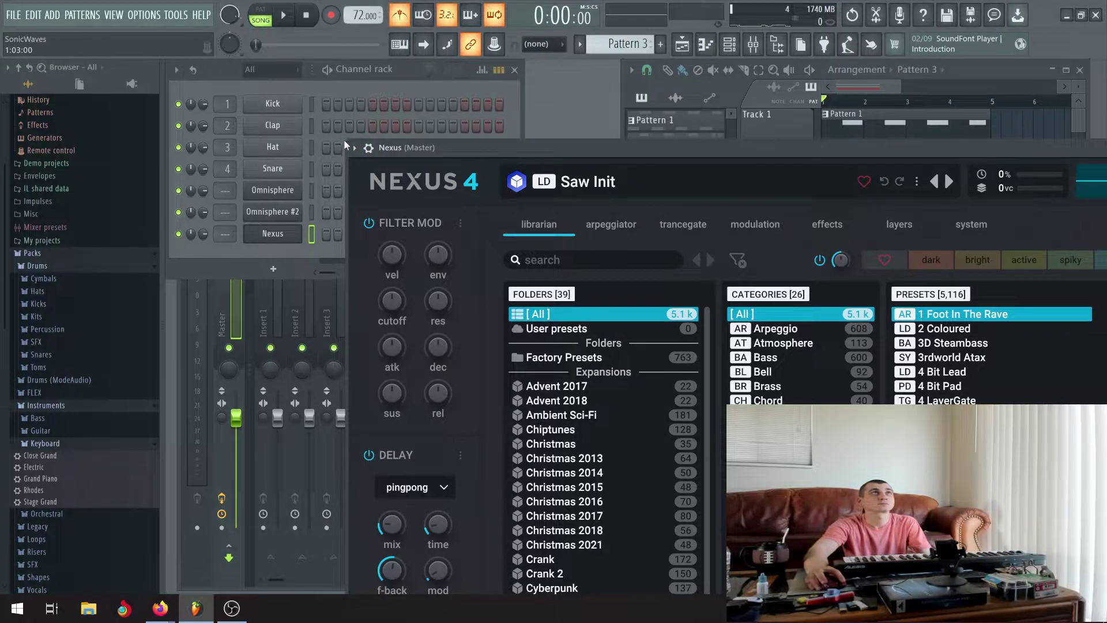
{"action": "left_click_drag", "start_coordinate": [601, 151], "coordinate": [109, 66]}
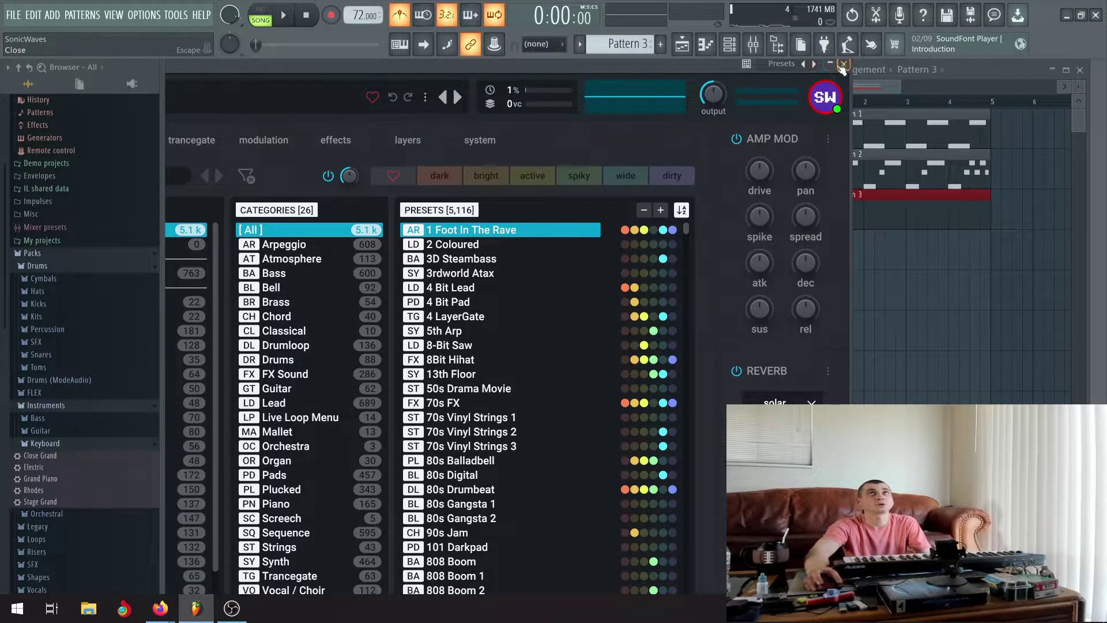
{"action": "left_click_drag", "start_coordinate": [427, 65], "coordinate": [355, 117]}
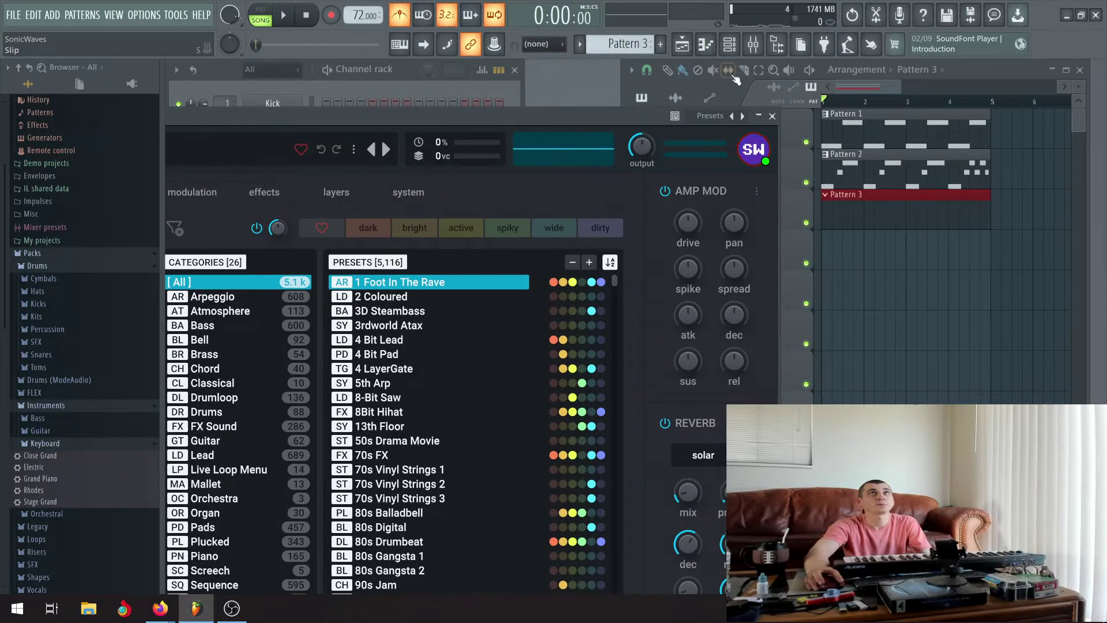
{"action": "left_click", "coordinate": [773, 116]}
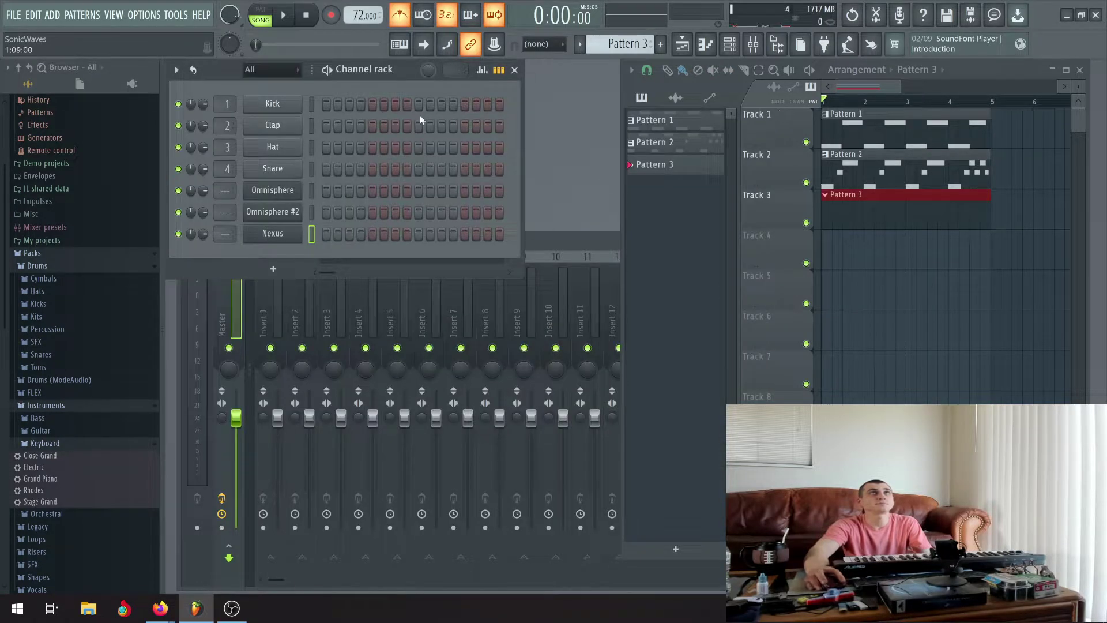
{"action": "left_click", "coordinate": [282, 232]}
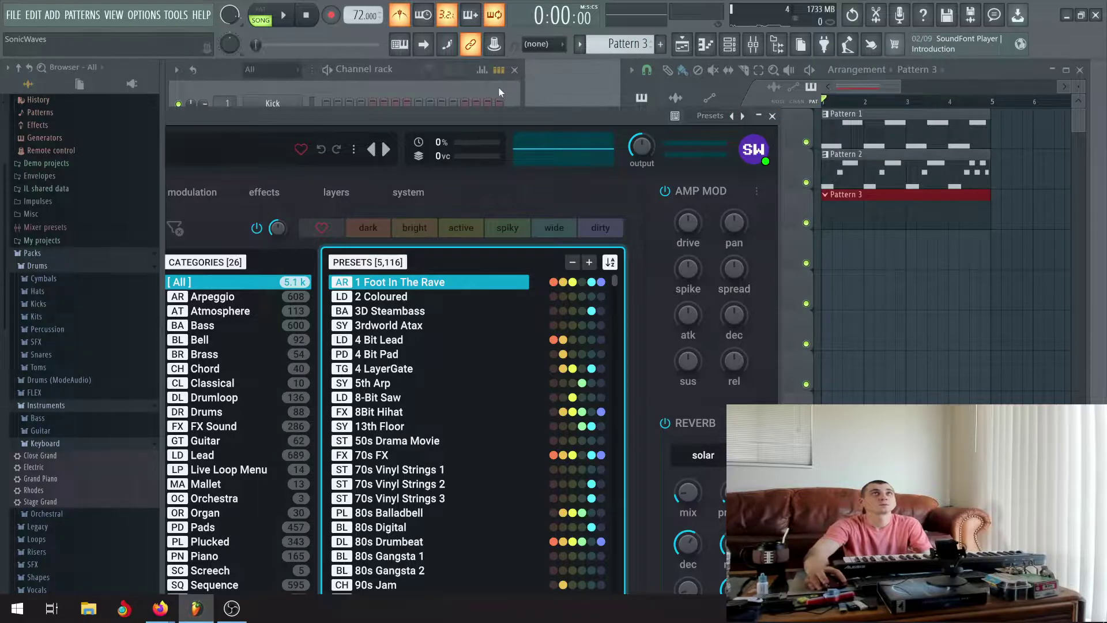
{"action": "left_click_drag", "start_coordinate": [490, 120], "coordinate": [500, 5]}
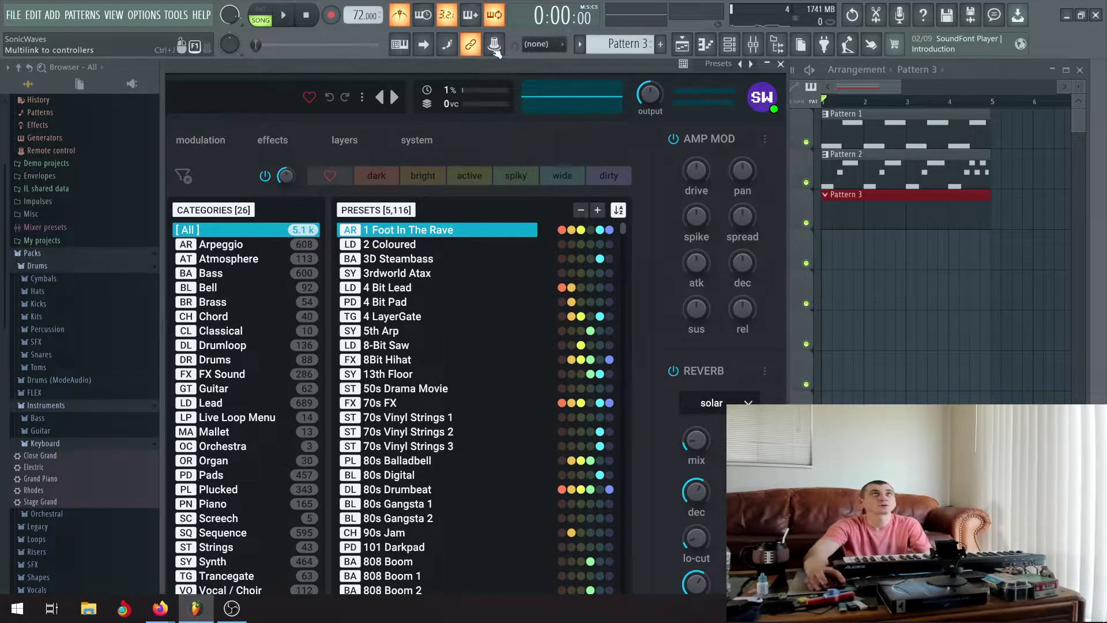
{"action": "left_click_drag", "start_coordinate": [489, 60], "coordinate": [268, 62]}
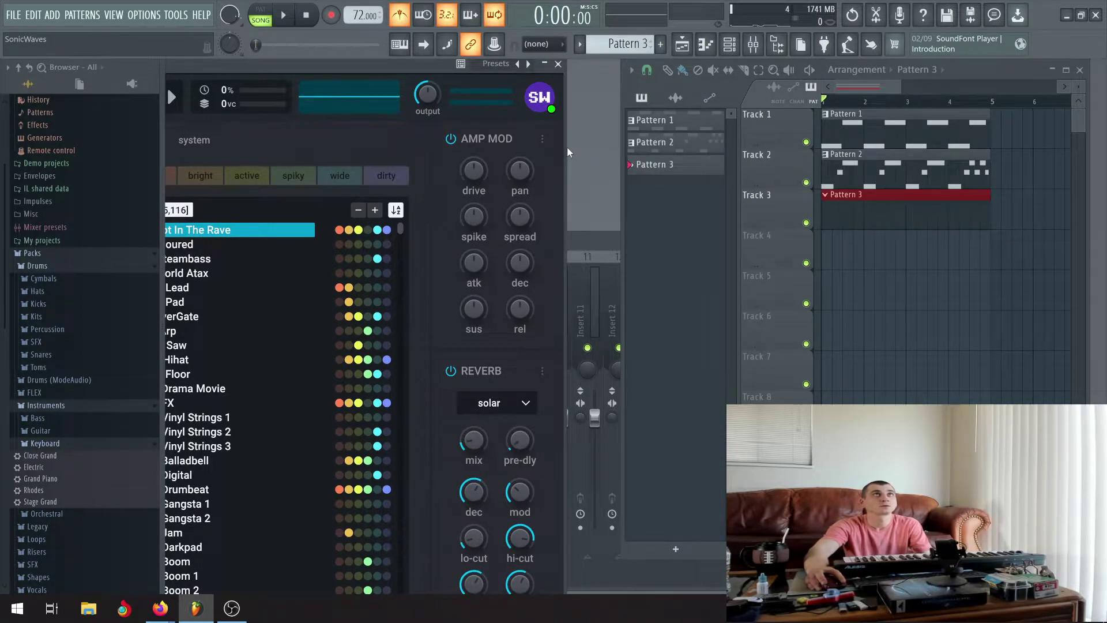
{"action": "key", "text": "F6"}
{"action": "left_click", "coordinate": [563, 120]}
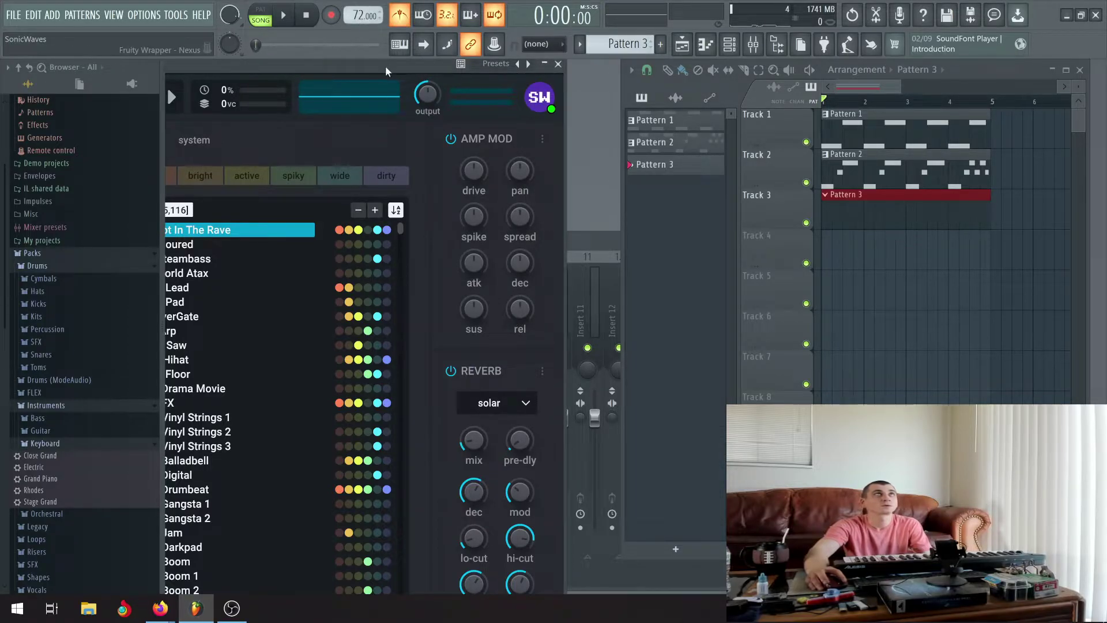
{"action": "left_click_drag", "start_coordinate": [385, 64], "coordinate": [1026, 102]}
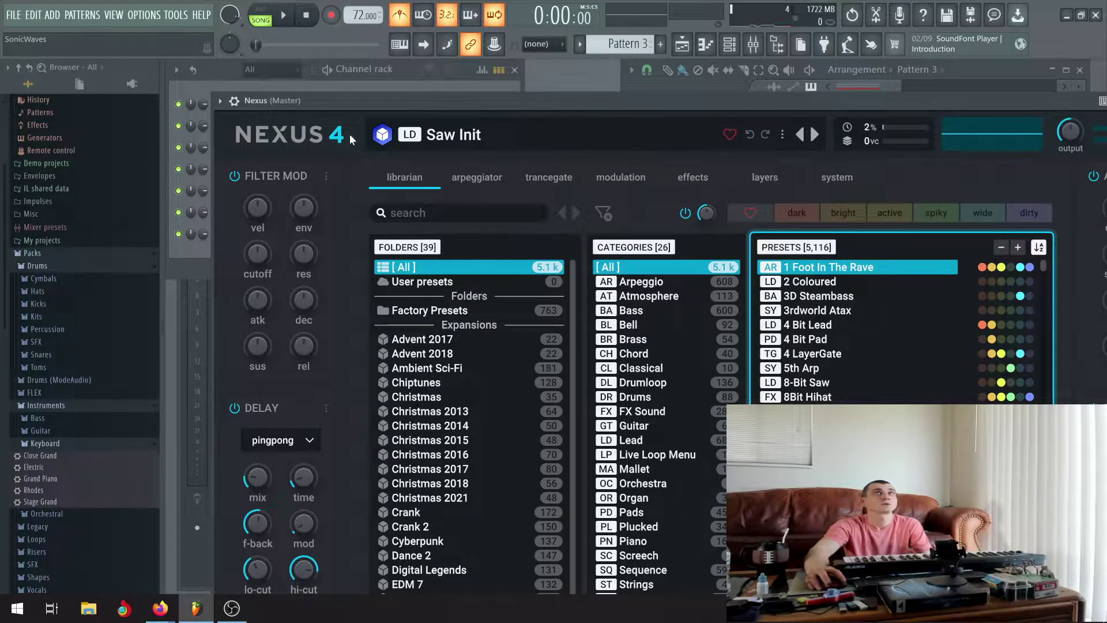
{"action": "left_click_drag", "start_coordinate": [814, 106], "coordinate": [622, 66]}
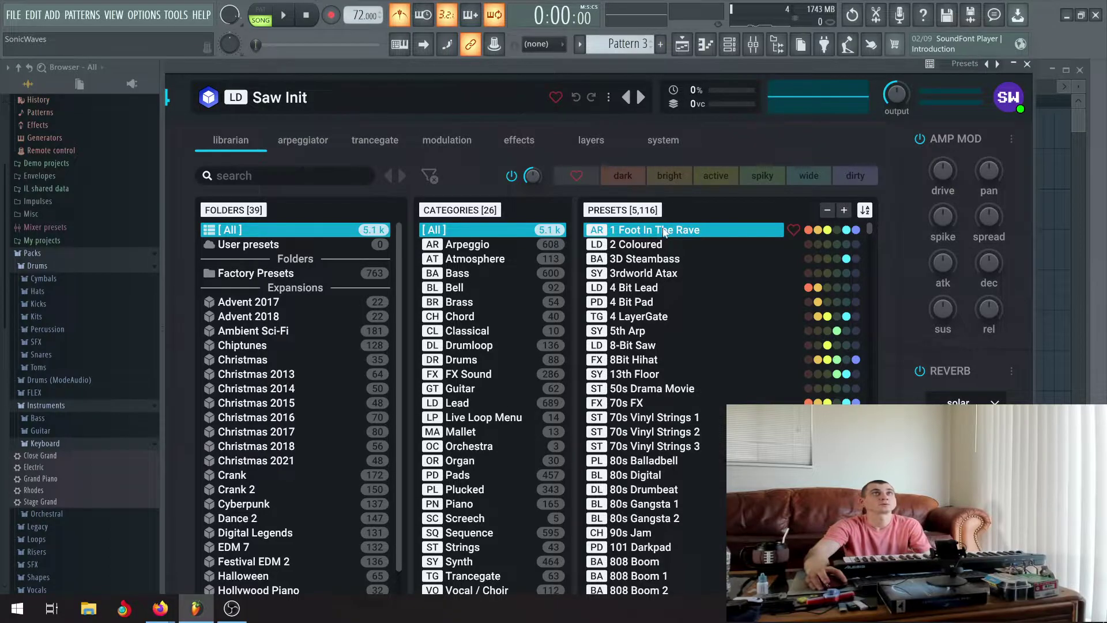
{"action": "left_click_drag", "start_coordinate": [805, 65], "coordinate": [585, 109]}
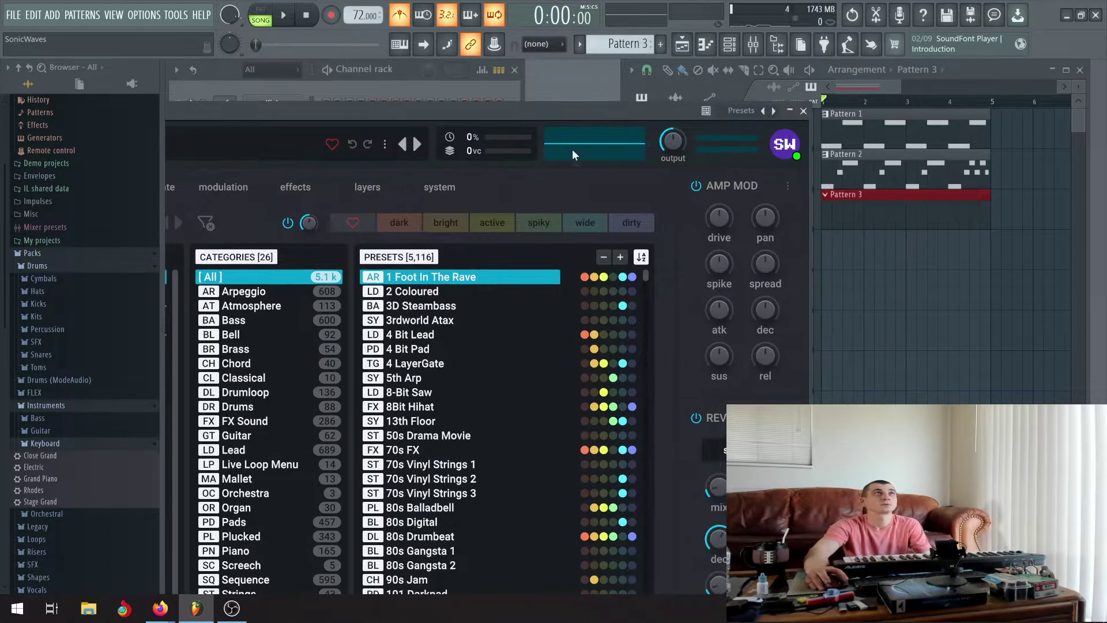
Audition the Nexus presets 1 Foot In The Rave and 2 Coloured, briefly starting the song for comparison
{"action": "left_click", "coordinate": [413, 277]}
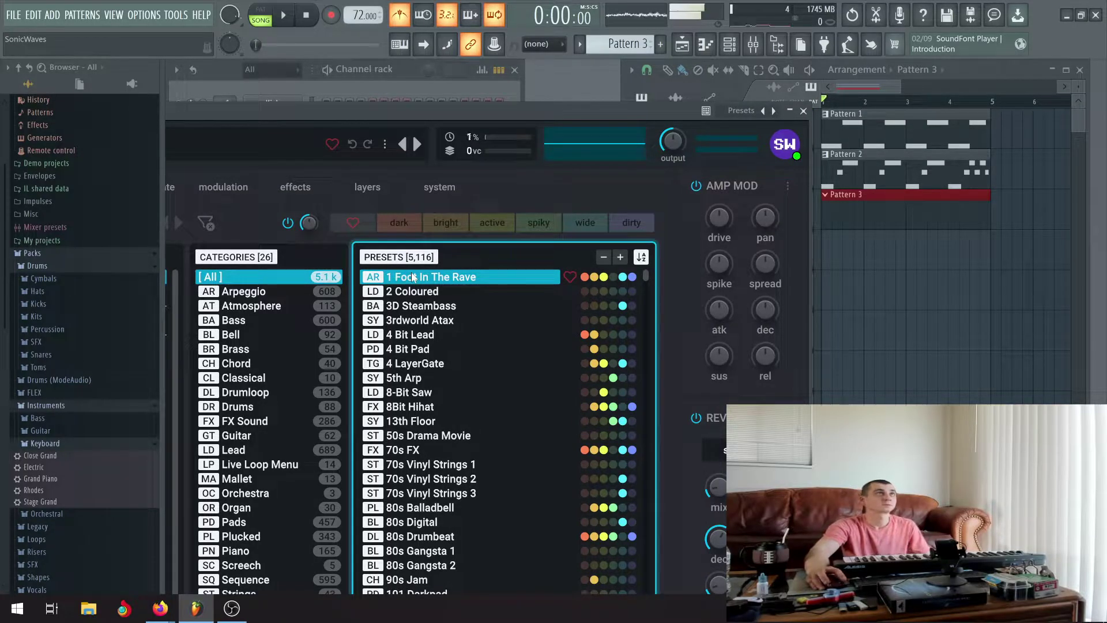
{"action": "left_click", "coordinate": [410, 292]}
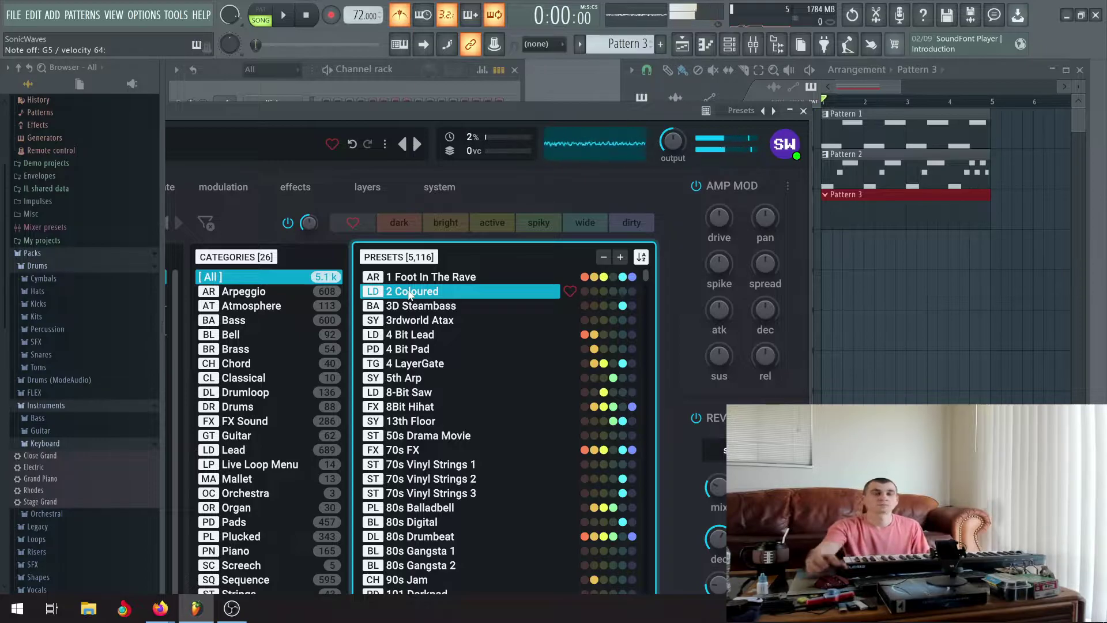
{"action": "left_click", "coordinate": [296, 21]}
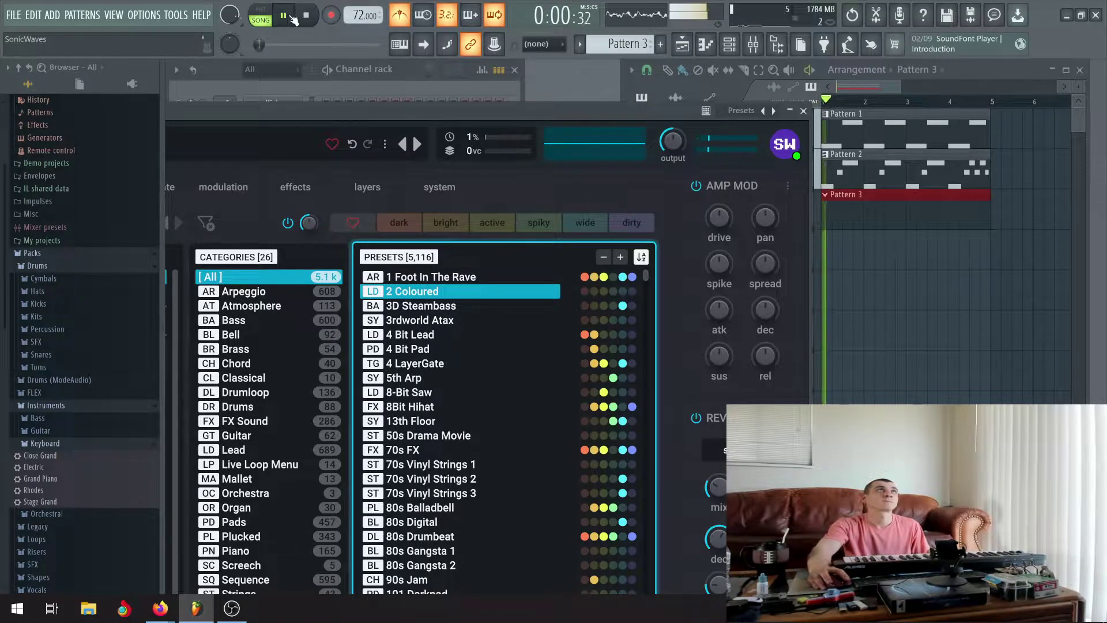
{"action": "key", "text": "space"}
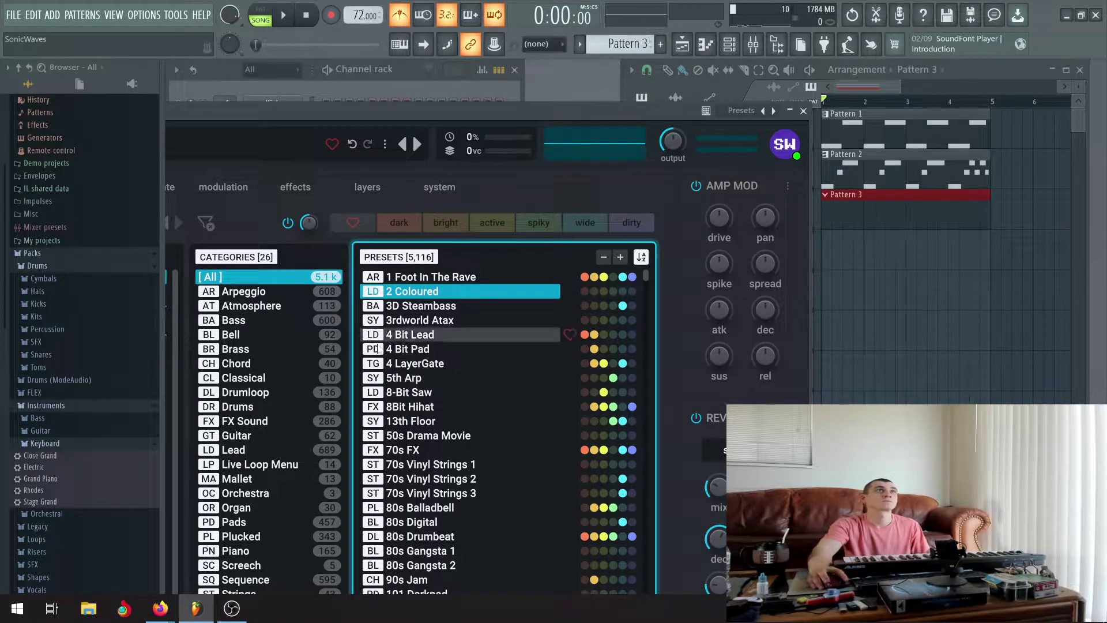
Try the Nexus presets from 3D Steambass through 8Bit Hihat and load 8-Bit Saw
{"action": "left_click", "coordinate": [422, 308]}
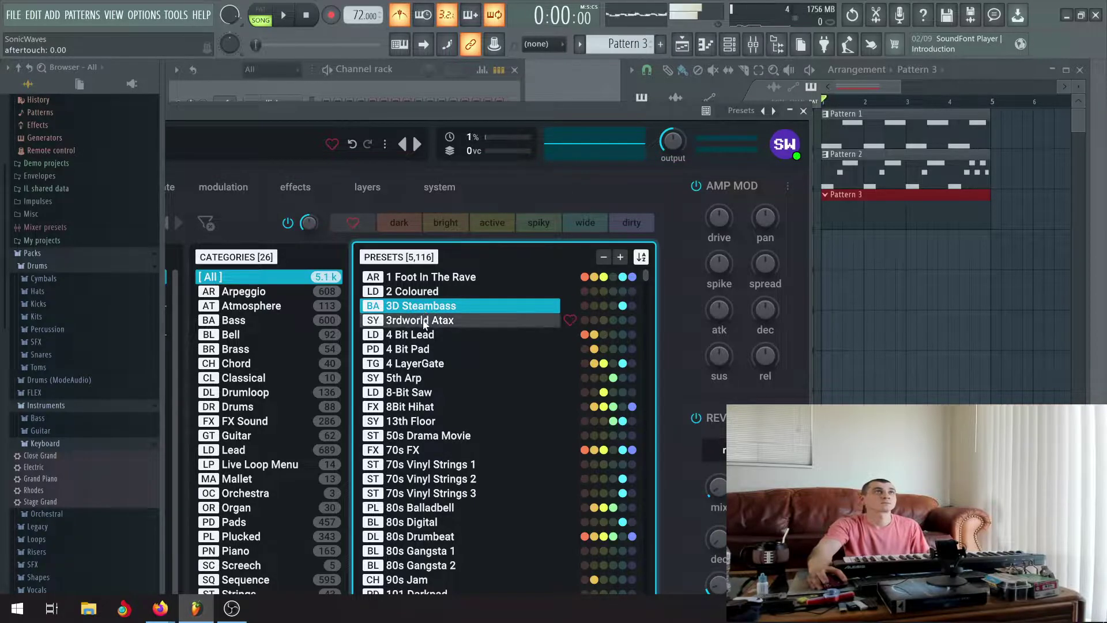
{"action": "left_click", "coordinate": [425, 322]}
{"action": "left_click", "coordinate": [423, 336]}
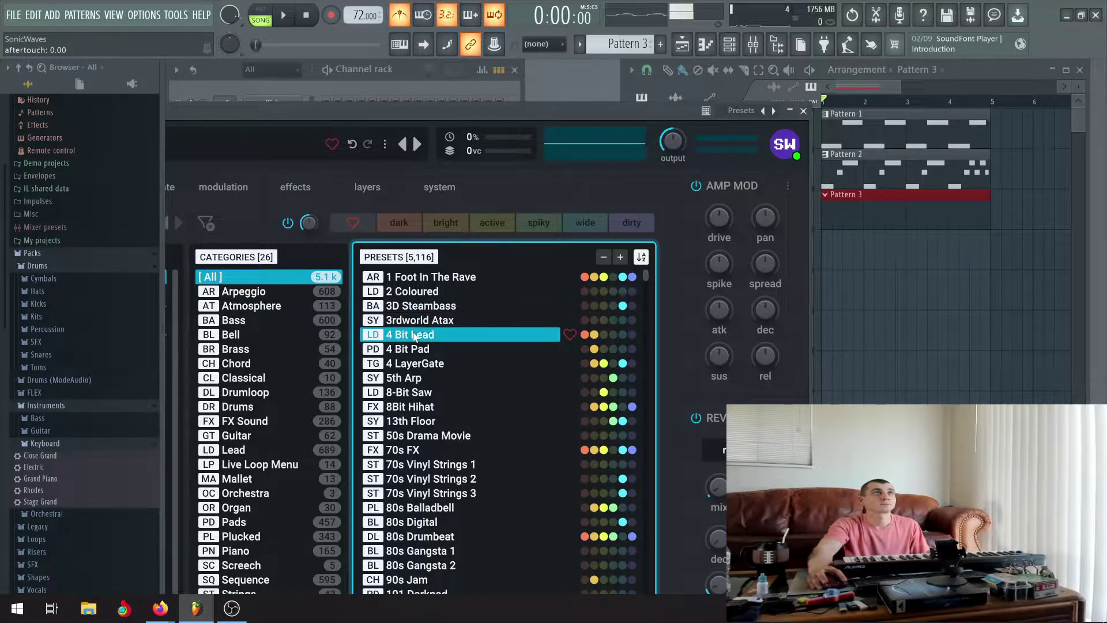
{"action": "left_click", "coordinate": [413, 350]}
{"action": "left_click", "coordinate": [413, 364]}
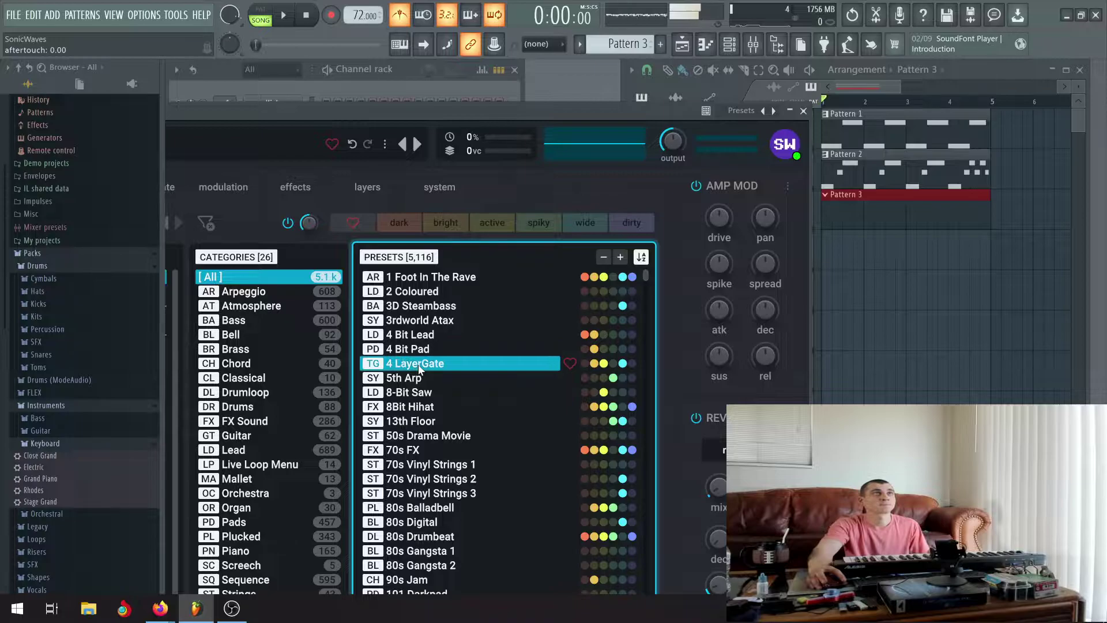
{"action": "left_click", "coordinate": [411, 379]}
{"action": "left_click", "coordinate": [416, 392]}
{"action": "left_click", "coordinate": [416, 406]}
{"action": "left_click", "coordinate": [418, 393]}
{"action": "left_click", "coordinate": [417, 379]}
{"action": "left_click", "coordinate": [423, 392]}
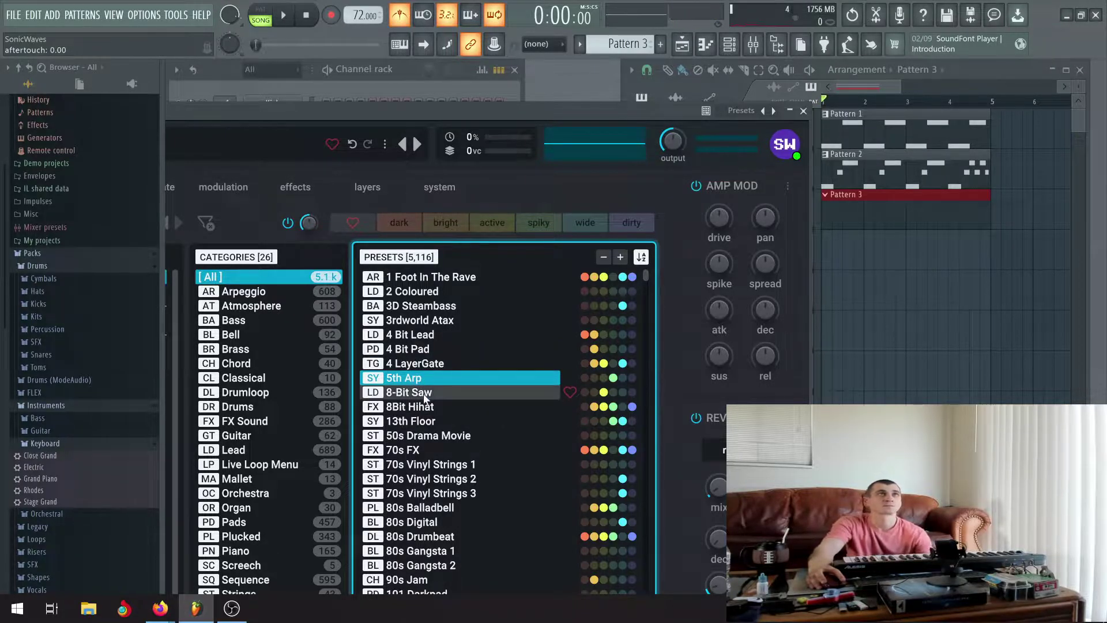
{"action": "left_click", "coordinate": [419, 403]}
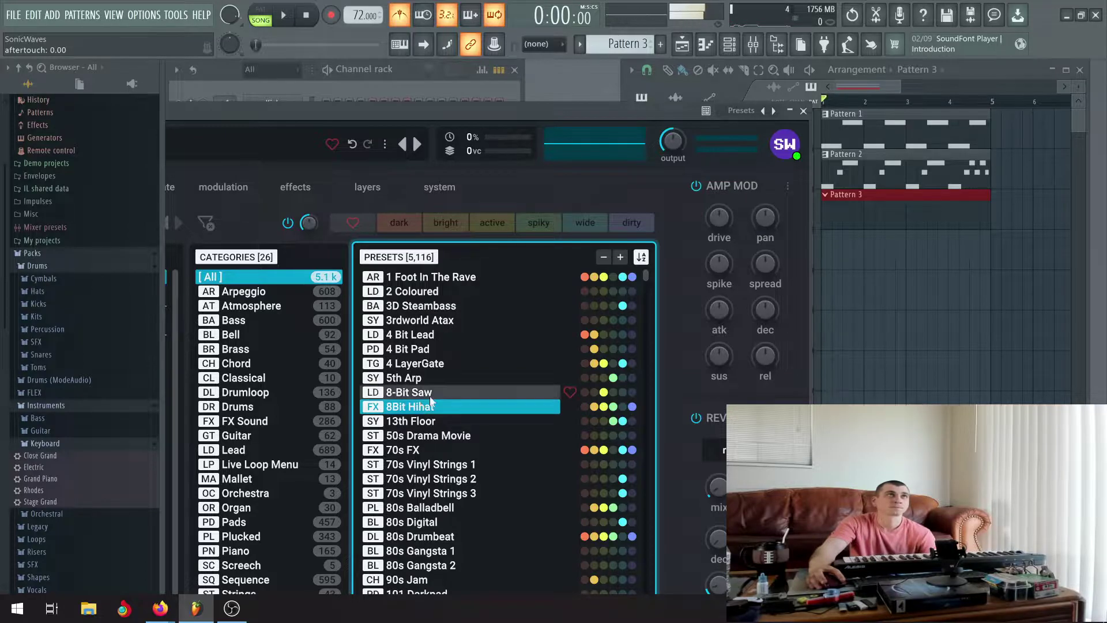
{"action": "left_click", "coordinate": [433, 394]}
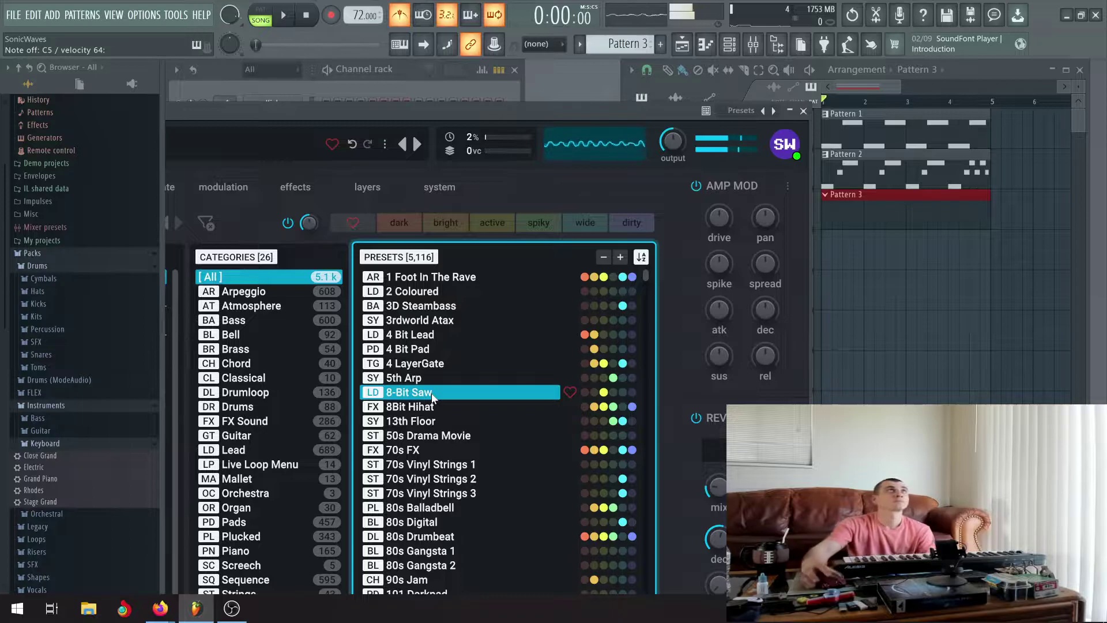
Rehearse the 8-Bit Saw melody over the song, then record it into Pattern 3 across the four bars
{"action": "left_click", "coordinate": [294, 19]}
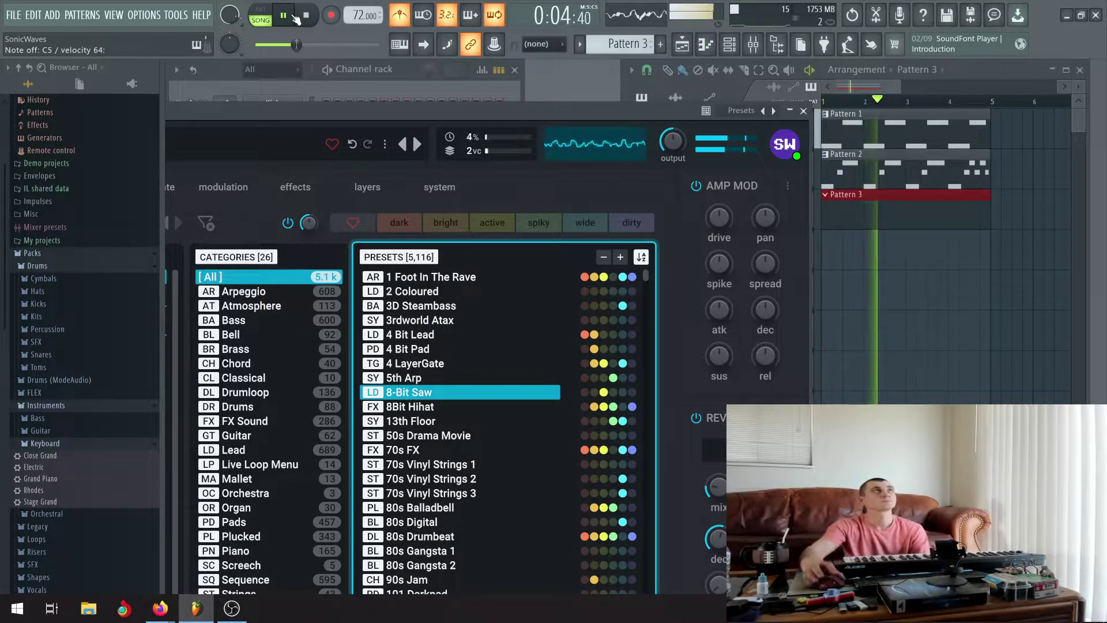
{"action": "left_click", "coordinate": [291, 17]}
{"action": "left_click", "coordinate": [310, 16]}
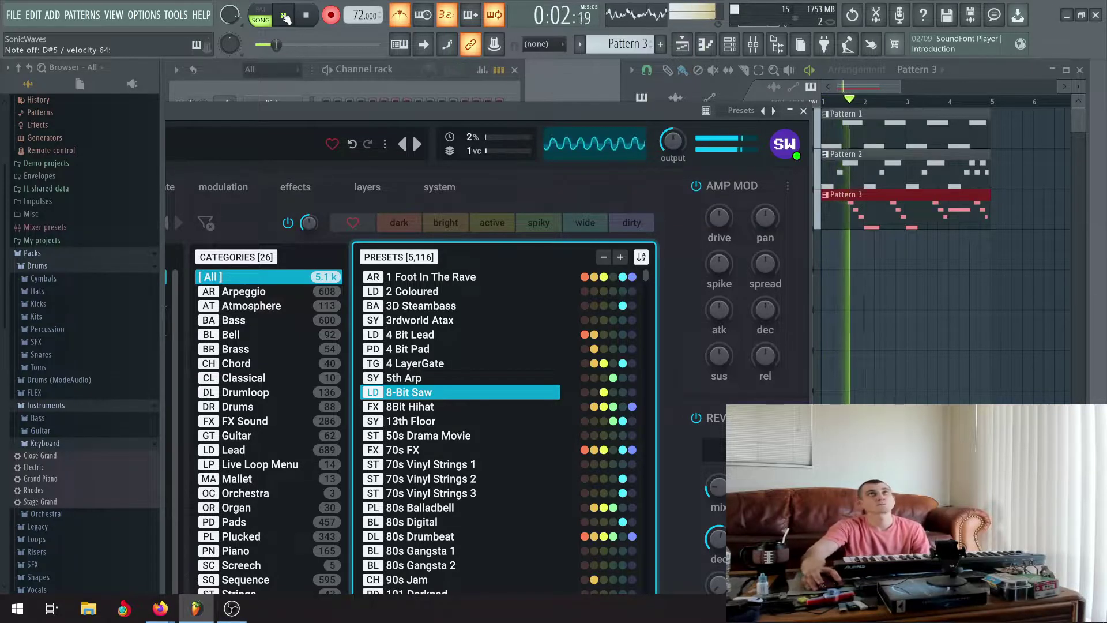
{"action": "left_click", "coordinate": [287, 17]}
{"action": "key", "text": "space"}
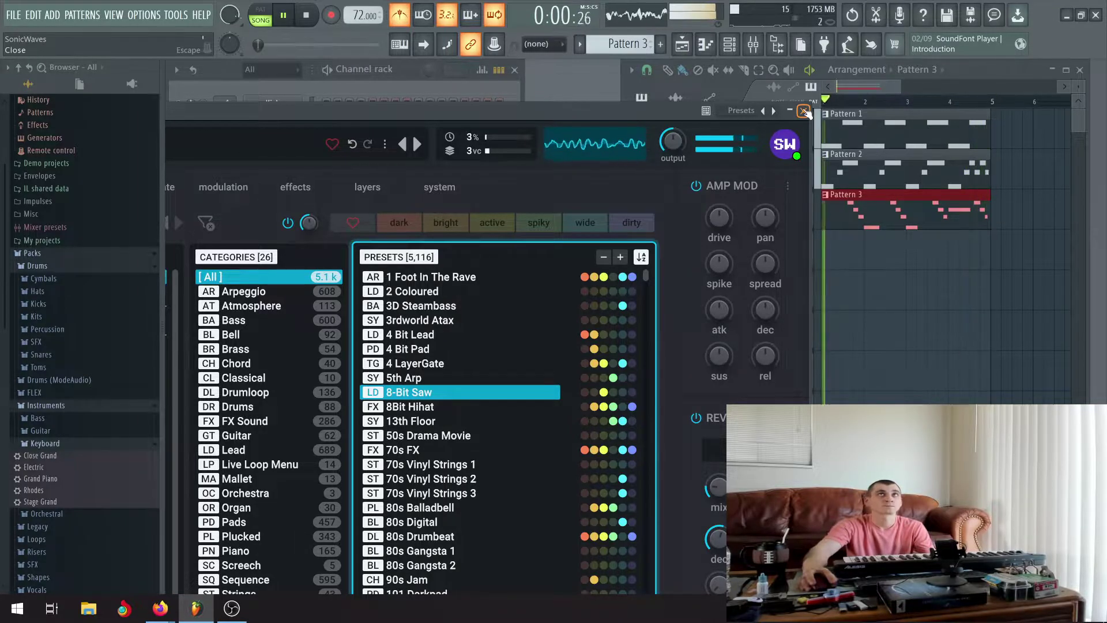
Quantize the recorded Nexus notes of Pattern 3 with the Default template, leaving durations as played, and stop playback
{"action": "left_click", "coordinate": [804, 111]}
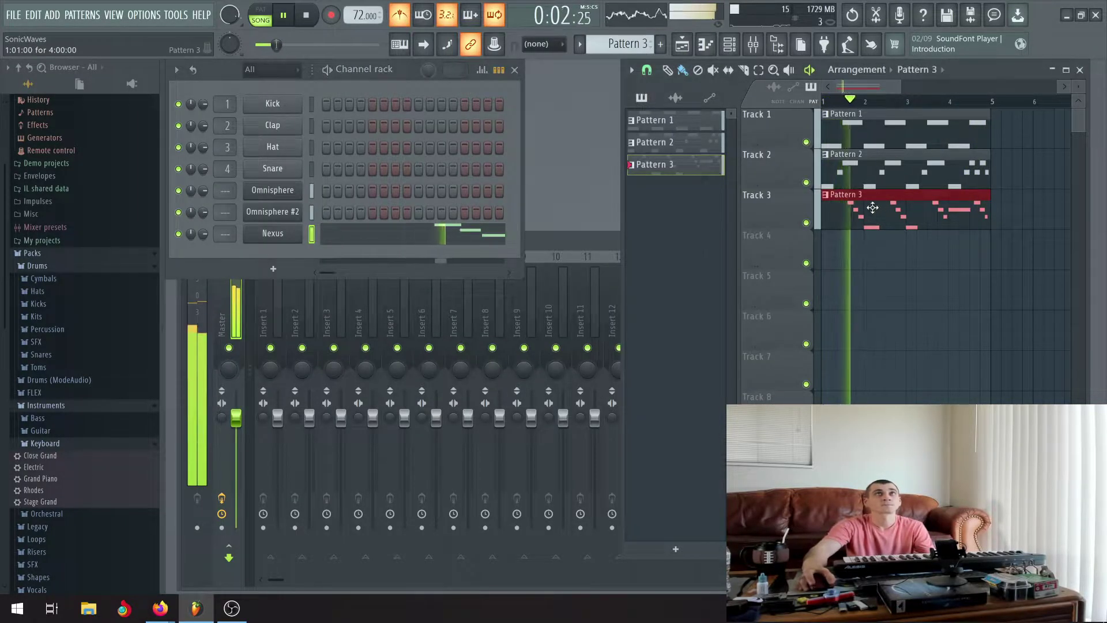
{"action": "double_click", "coordinate": [886, 214]}
{"action": "left_click", "coordinate": [571, 123]}
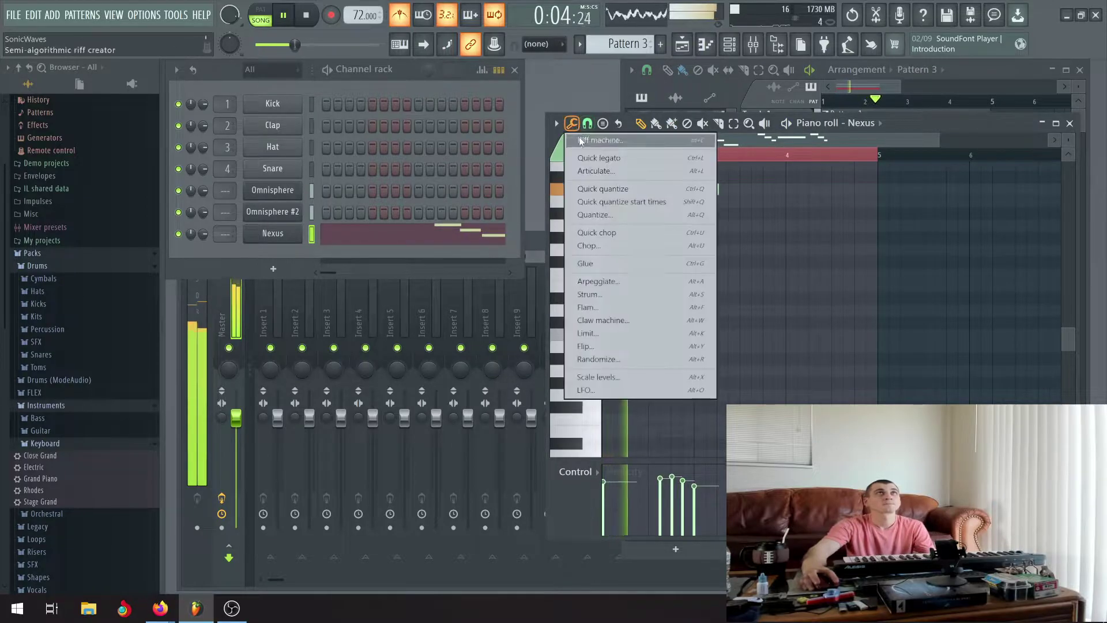
{"action": "left_click", "coordinate": [605, 214]}
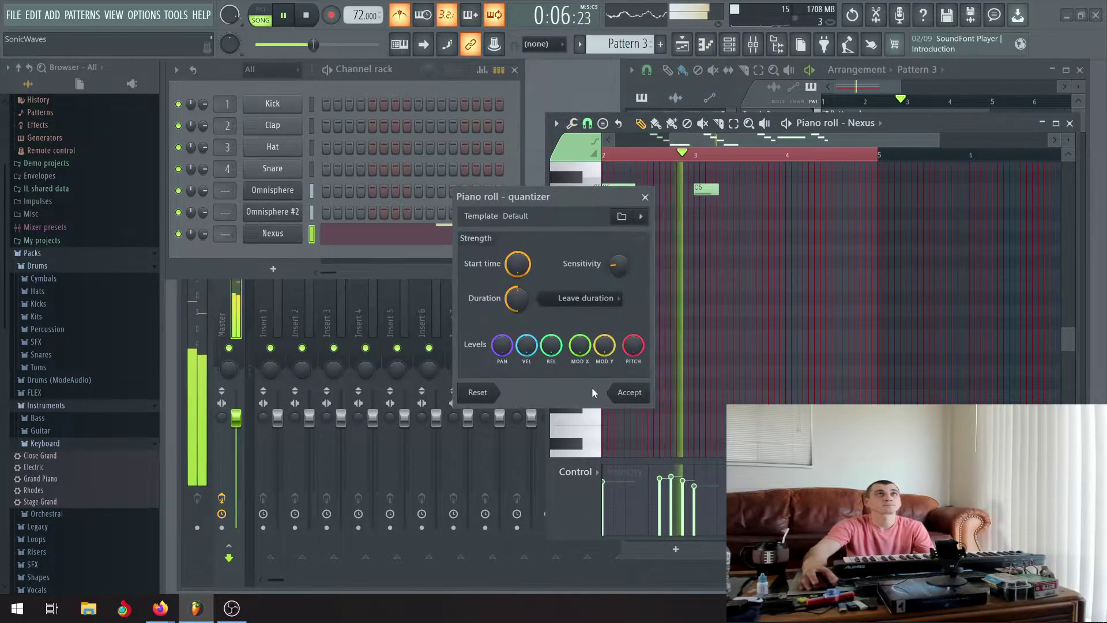
{"action": "left_click", "coordinate": [629, 392]}
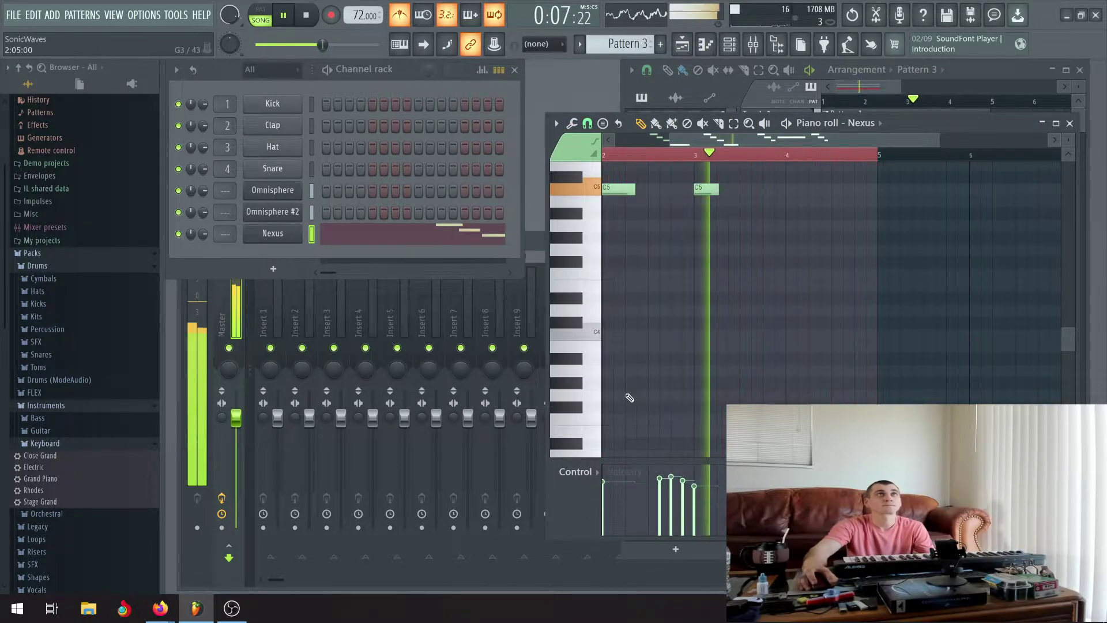
{"action": "left_click", "coordinate": [1070, 123]}
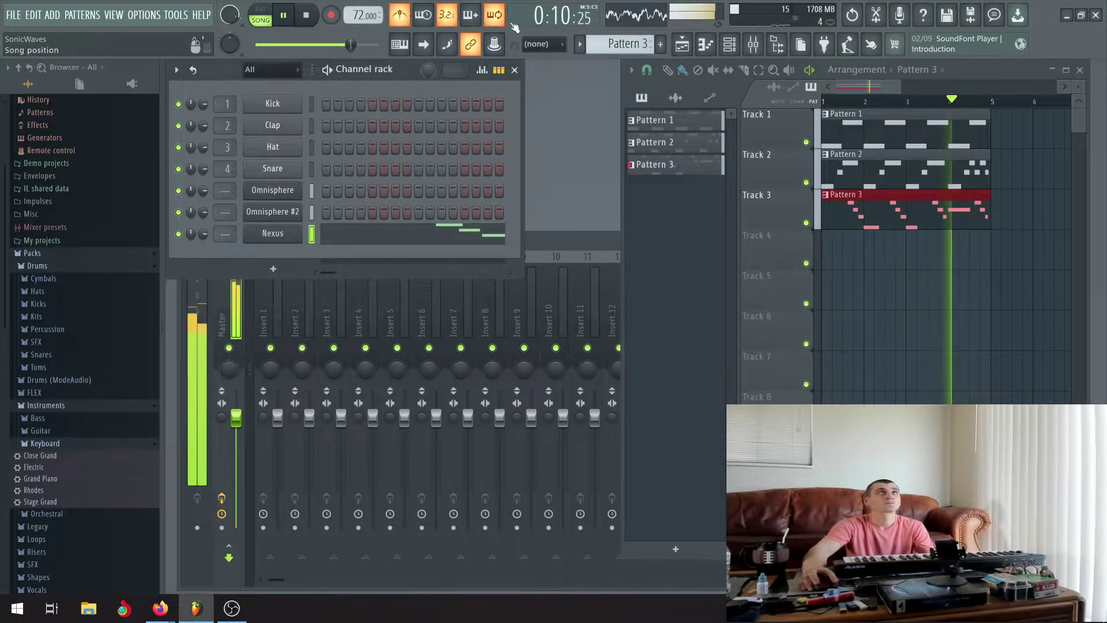
{"action": "left_click", "coordinate": [309, 18]}
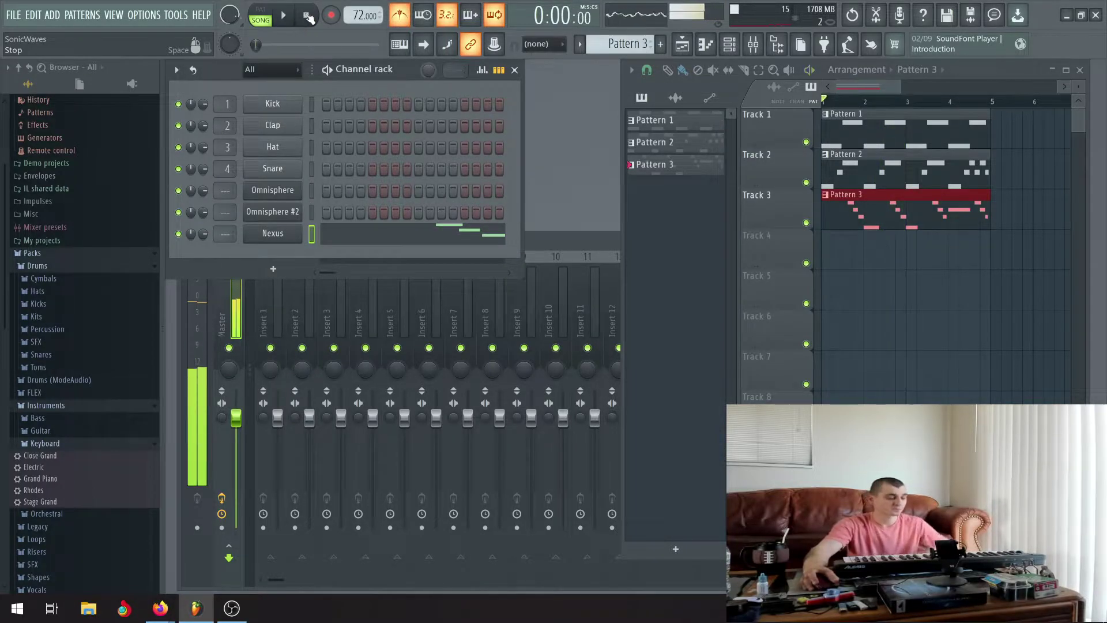
Duplicate the Pattern 1, Pattern 2 and Pattern 3 clips together in the playlist
{"action": "scroll", "coordinate": [1006, 181], "scroll_direction": "down", "scroll_amount": 3}
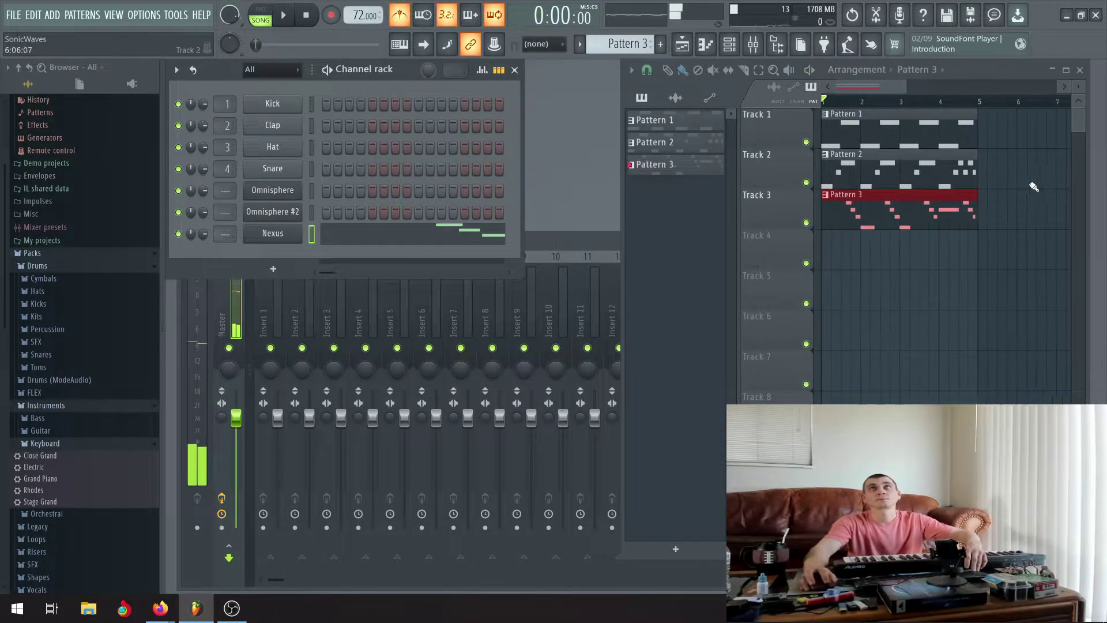
{"action": "key", "text": "ctrl+a"}
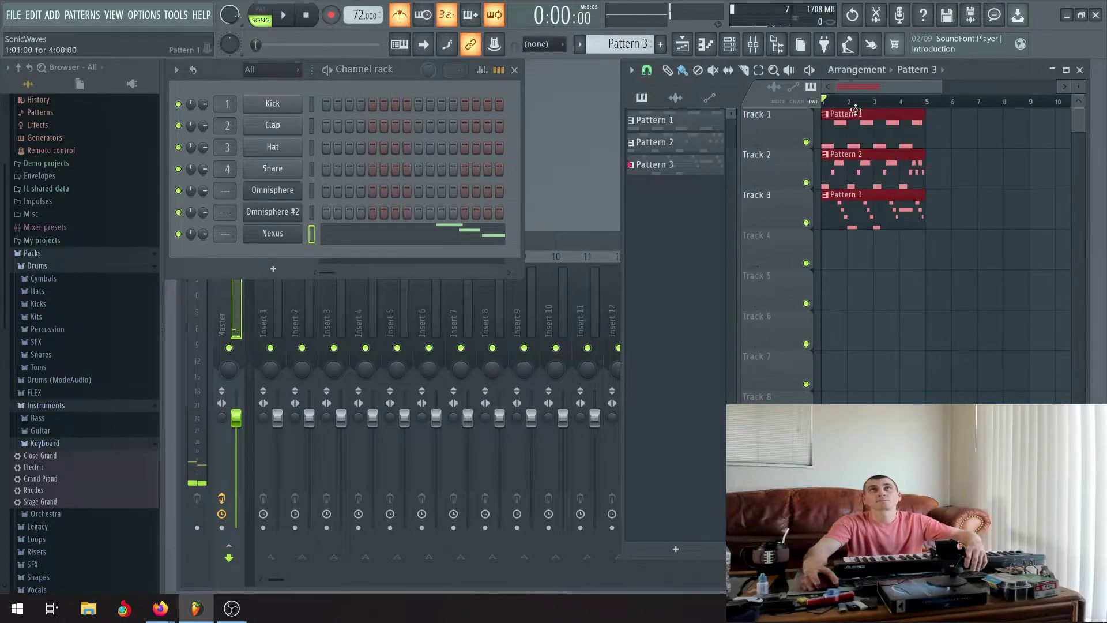
{"action": "key", "text": "ctrl+b"}
{"action": "left_click_drag", "start_coordinate": [956, 127], "coordinate": [950, 127]}
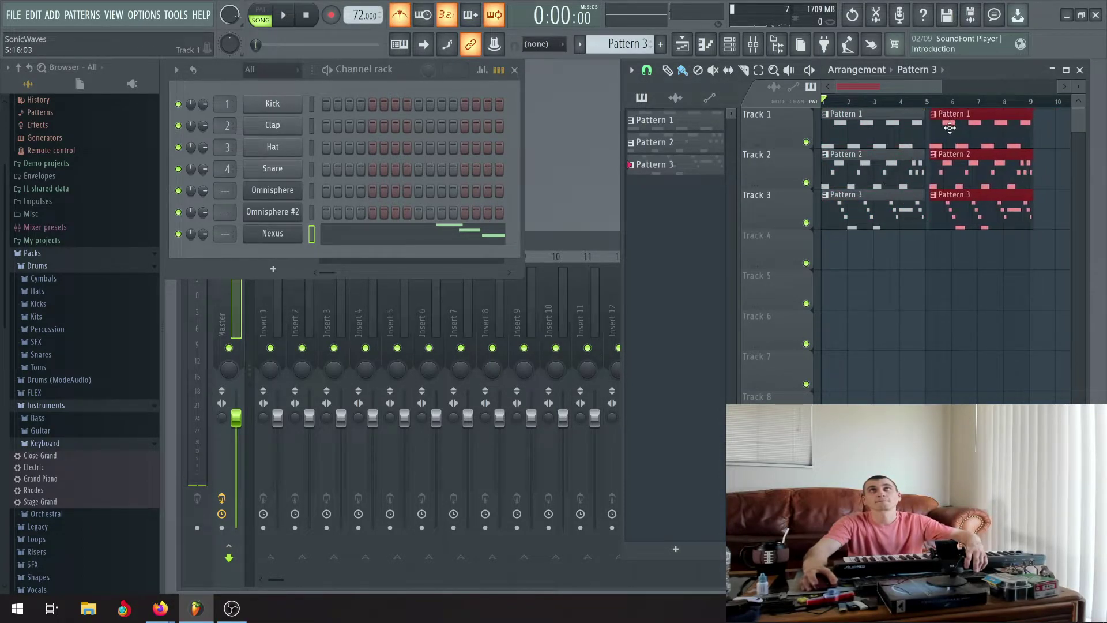
Move the duplicated clips to start exactly at bar 5, flush with the end of the originals, and deselect them
{"action": "scroll", "coordinate": [949, 128], "scroll_direction": "up", "scroll_amount": 4}
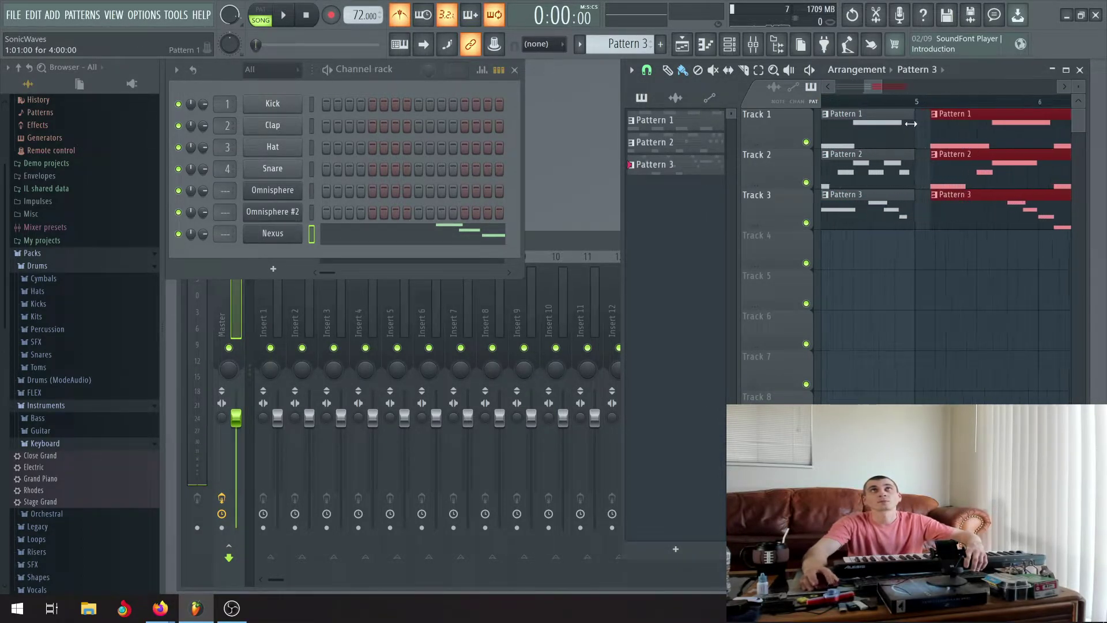
{"action": "scroll", "coordinate": [914, 124], "scroll_direction": "up", "scroll_amount": 3}
{"action": "left_click_drag", "start_coordinate": [1038, 122], "coordinate": [967, 123]}
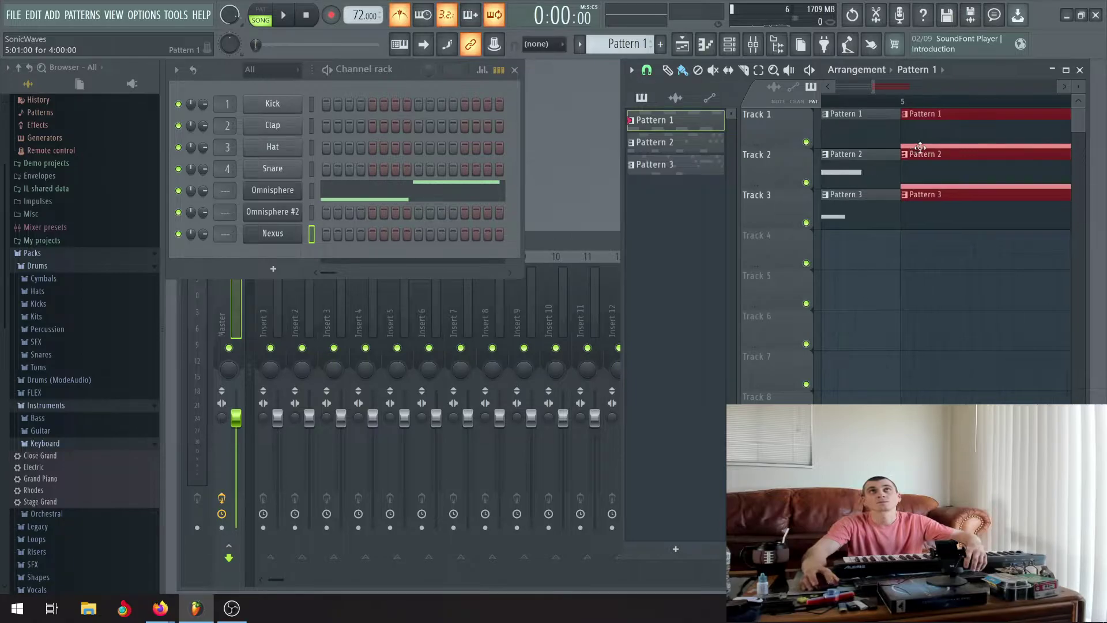
{"action": "scroll", "coordinate": [938, 163], "scroll_direction": "up", "scroll_amount": 1}
{"action": "scroll", "coordinate": [938, 163], "scroll_direction": "down", "scroll_amount": 2}
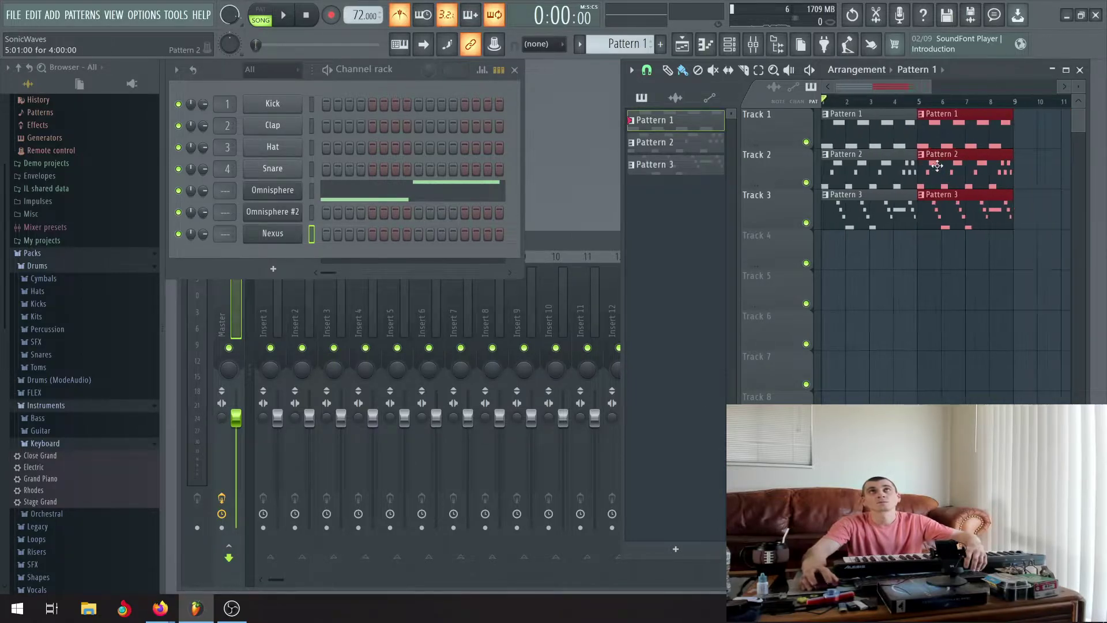
{"action": "left_click", "coordinate": [1049, 232]}
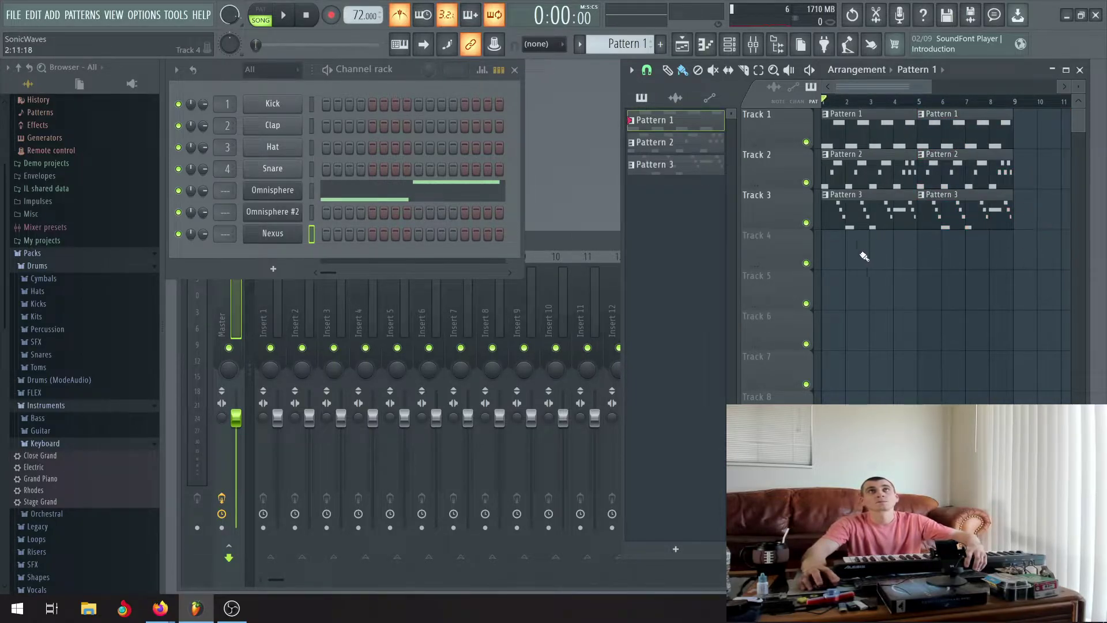
Create Pattern 4 and add a second Nexus instrument channel for it
{"action": "left_click", "coordinate": [683, 548]}
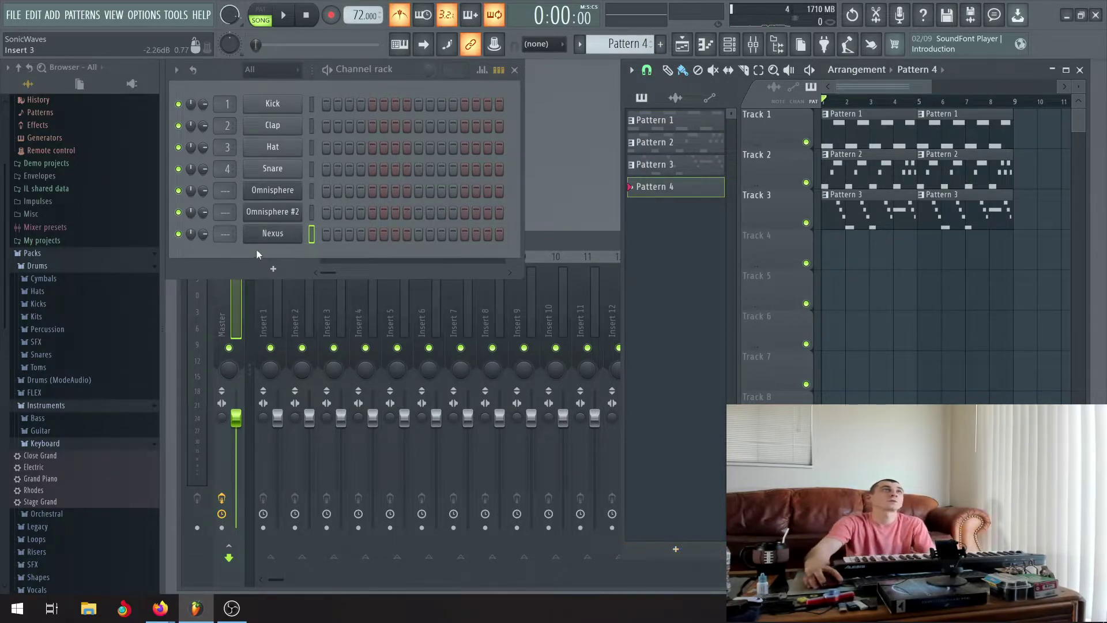
{"action": "left_click", "coordinate": [274, 270]}
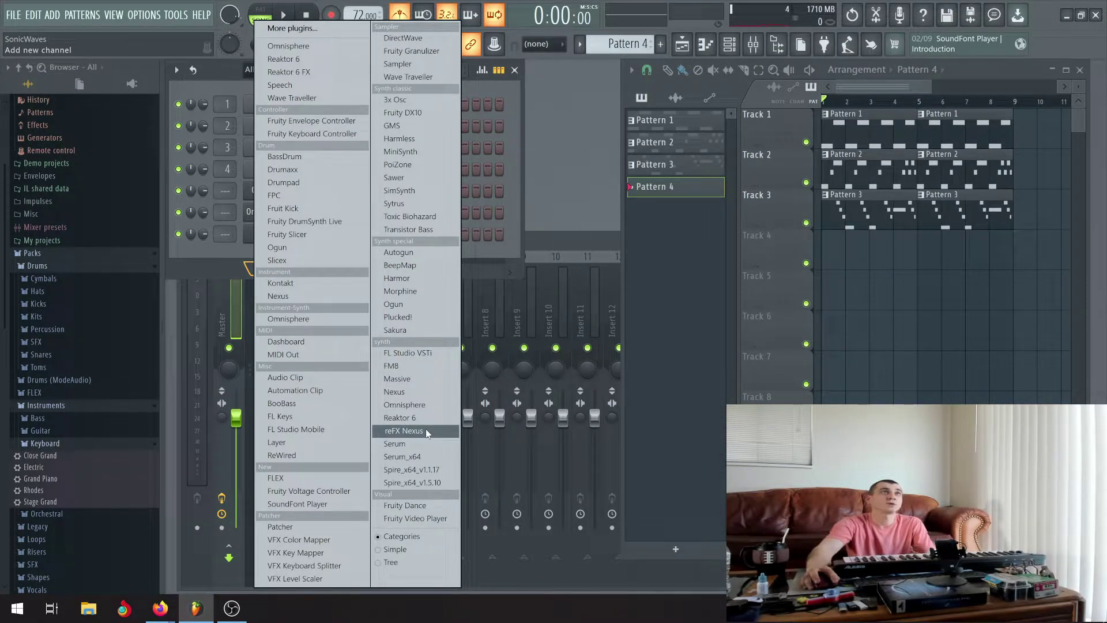
{"action": "left_click", "coordinate": [404, 391]}
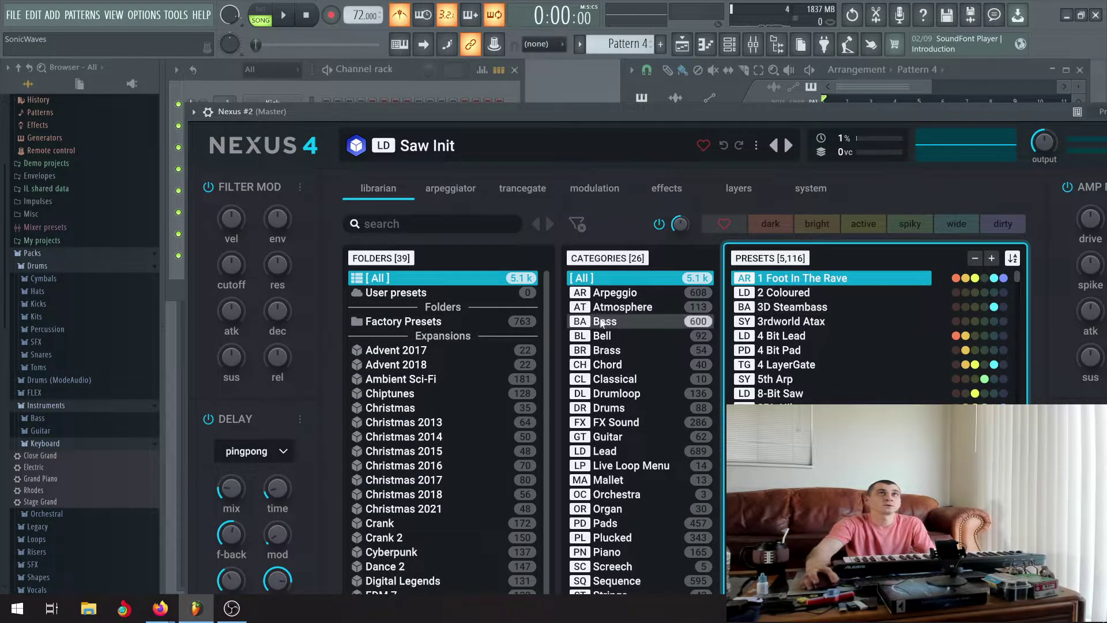
Filter the Nexus #2 presets to the Piano category and audition Arena Ambience
{"action": "left_click", "coordinate": [607, 552]}
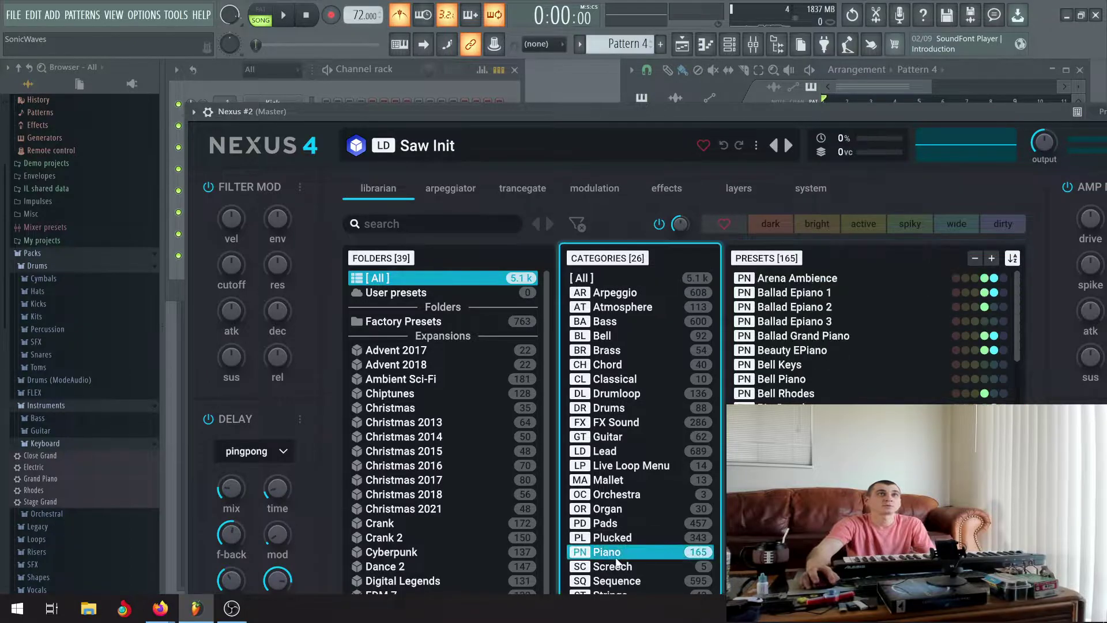
{"action": "left_click", "coordinate": [811, 280]}
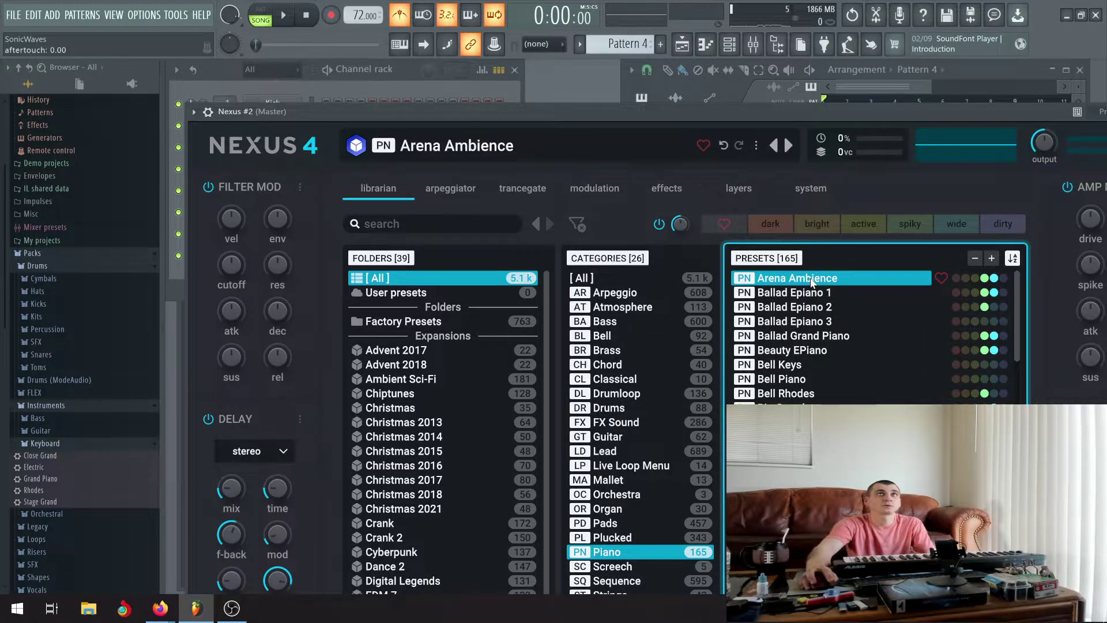
{"action": "left_click_drag", "start_coordinate": [830, 113], "coordinate": [680, 64]}
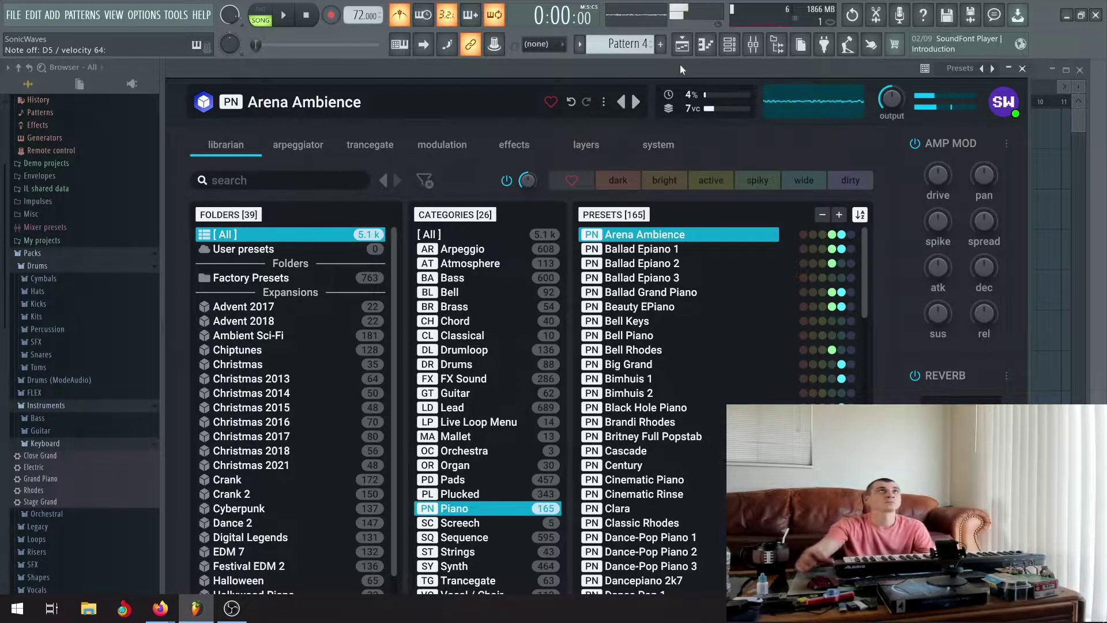
Audition the Nexus Piano presets from Ballad Epiano 1 to Bell Piano and rehearse a melody over the song
{"action": "left_click", "coordinate": [683, 250]}
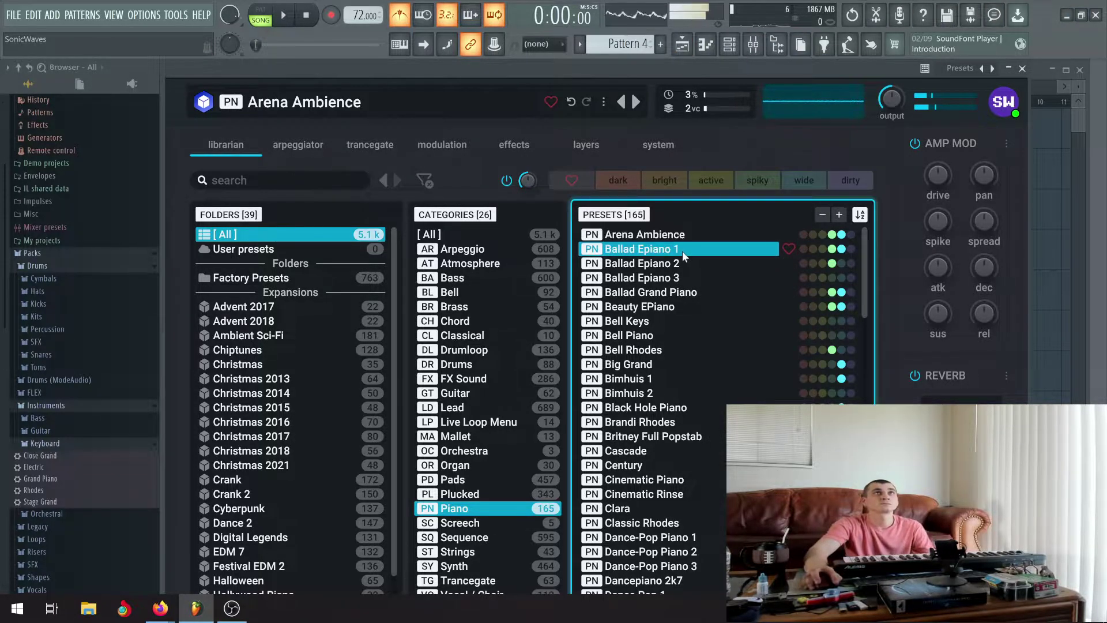
{"action": "left_click", "coordinate": [674, 277]}
{"action": "left_click", "coordinate": [670, 292]}
{"action": "left_click", "coordinate": [667, 307]}
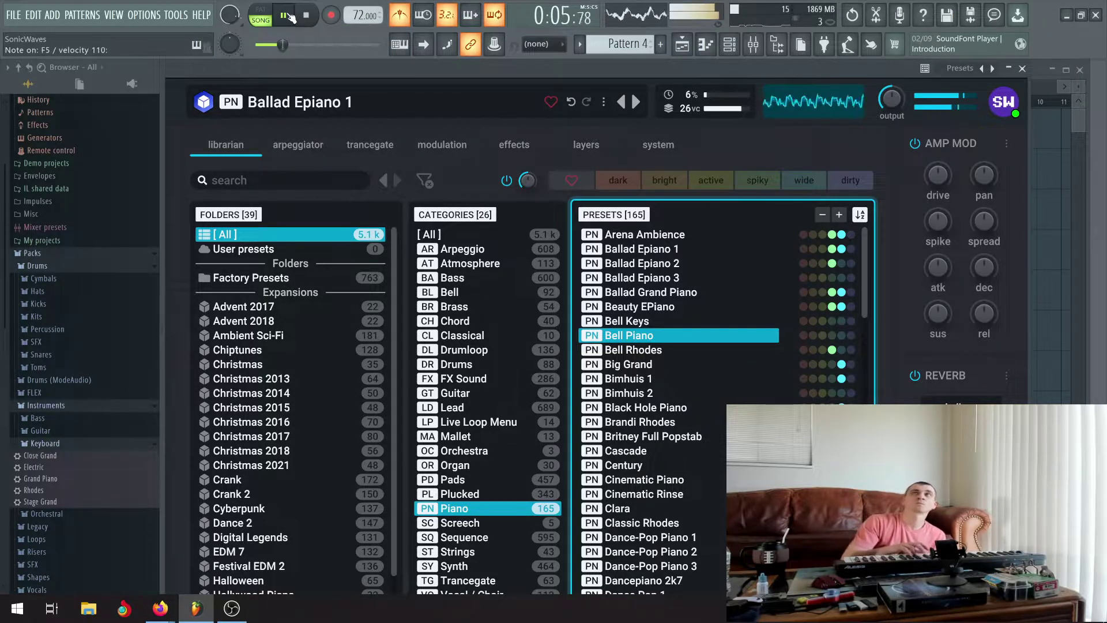
{"action": "left_click", "coordinate": [286, 15]}
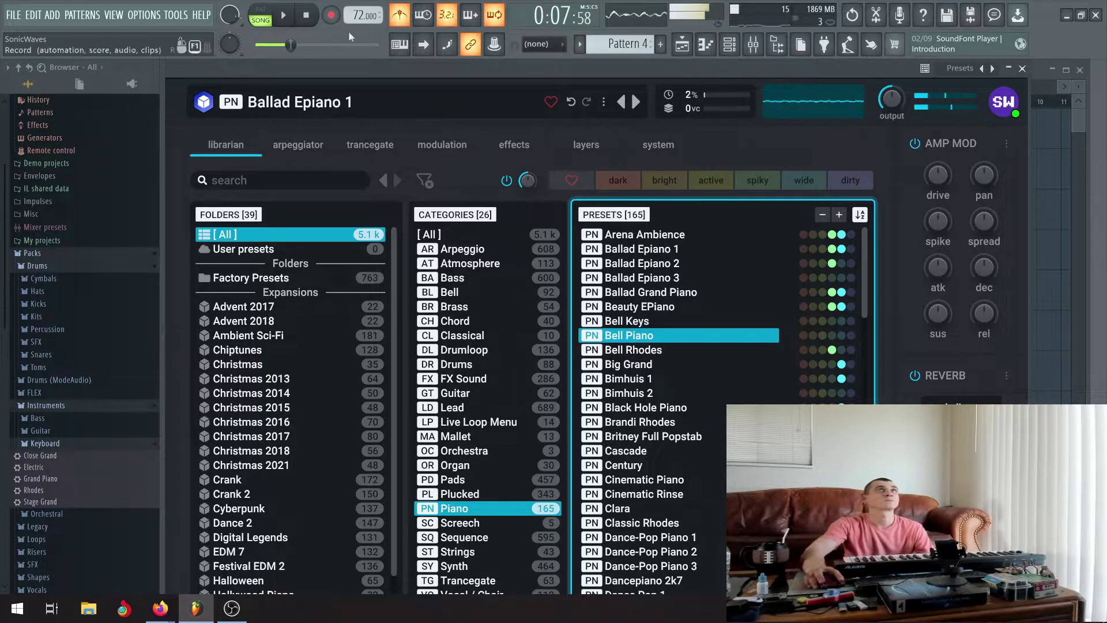
Close Nexus #2 and place a Pattern 4 clip on Track 4 spanning eight bars, ending exactly at bar 9
{"action": "left_click", "coordinate": [1023, 68]}
{"action": "mouse_move", "coordinate": [843, 251]}
{"action": "left_mouse_down"}
{"action": "mouse_move", "coordinate": [815, 249]}
{"action": "mouse_move", "coordinate": [1025, 245]}
{"action": "left_mouse_up"}
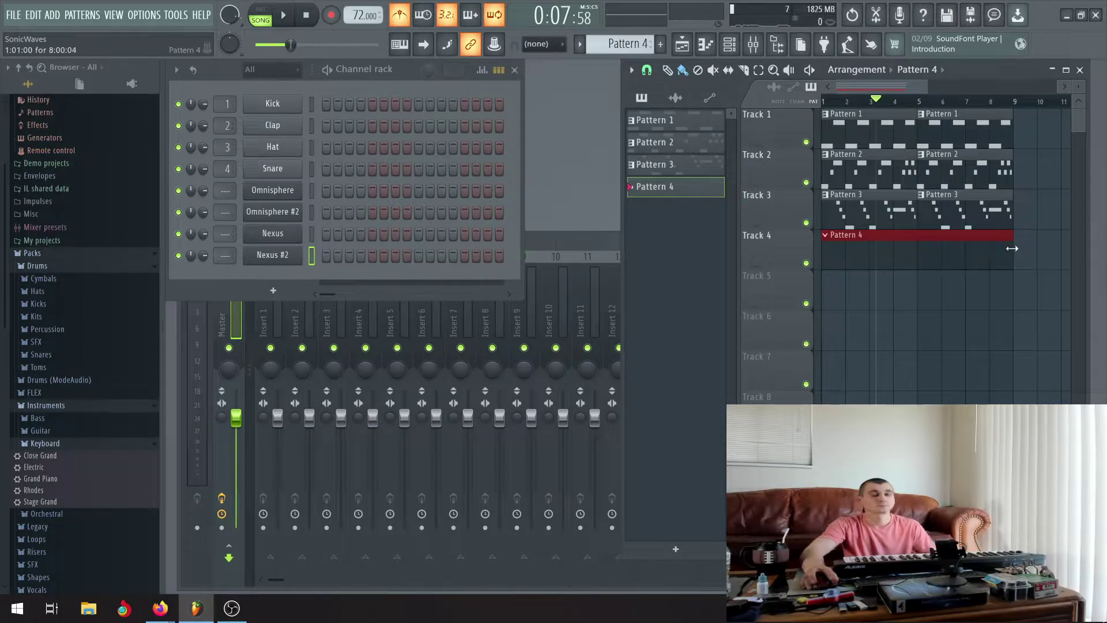
{"action": "scroll", "coordinate": [1012, 248], "scroll_direction": "down", "scroll_amount": 3}
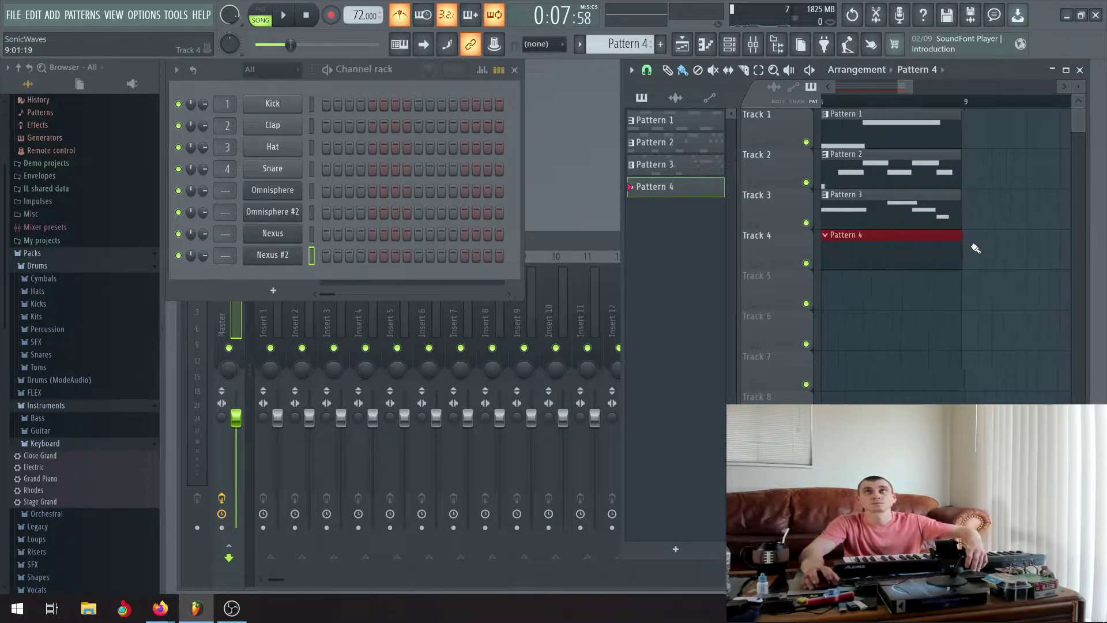
{"action": "scroll", "coordinate": [958, 243], "scroll_direction": "down", "scroll_amount": 1}
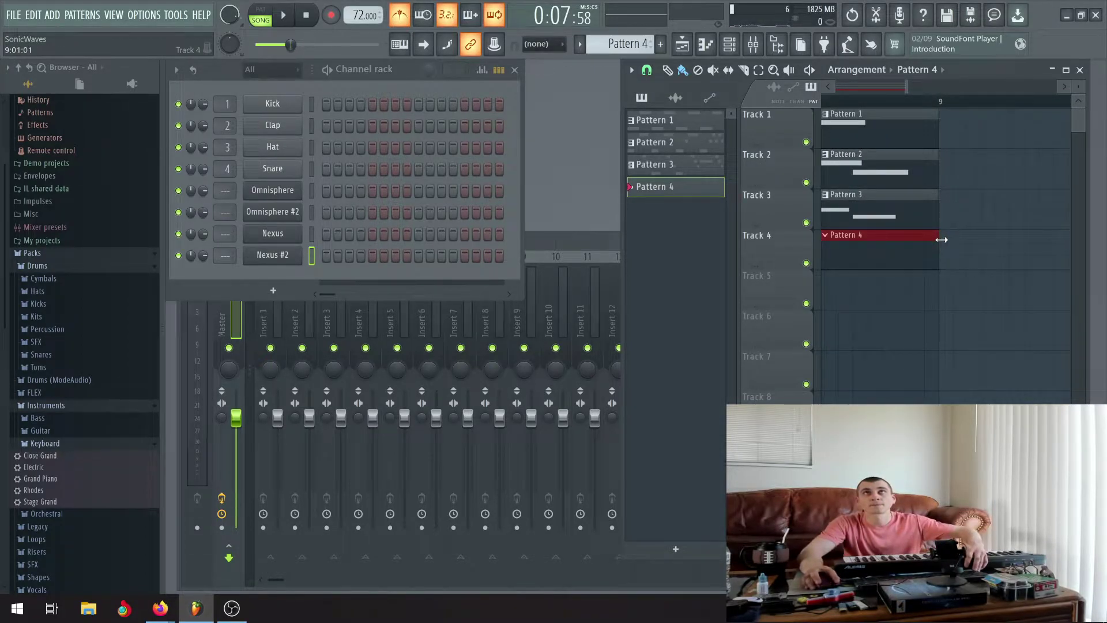
{"action": "scroll", "coordinate": [926, 243], "scroll_direction": "up", "scroll_amount": 3}
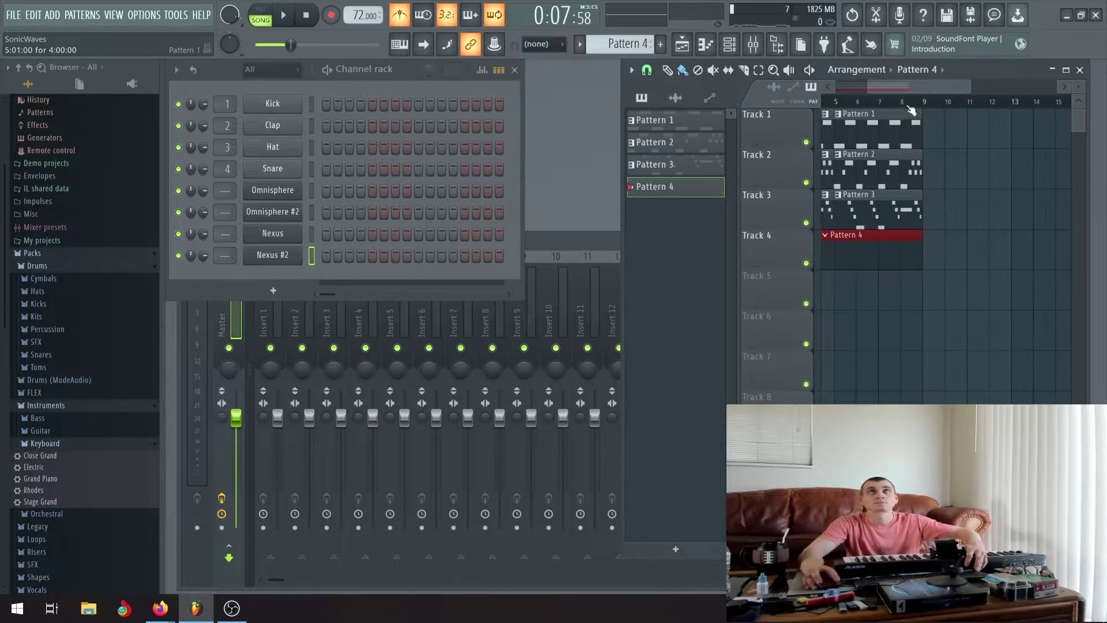
{"action": "left_click_drag", "start_coordinate": [912, 91], "coordinate": [836, 87]}
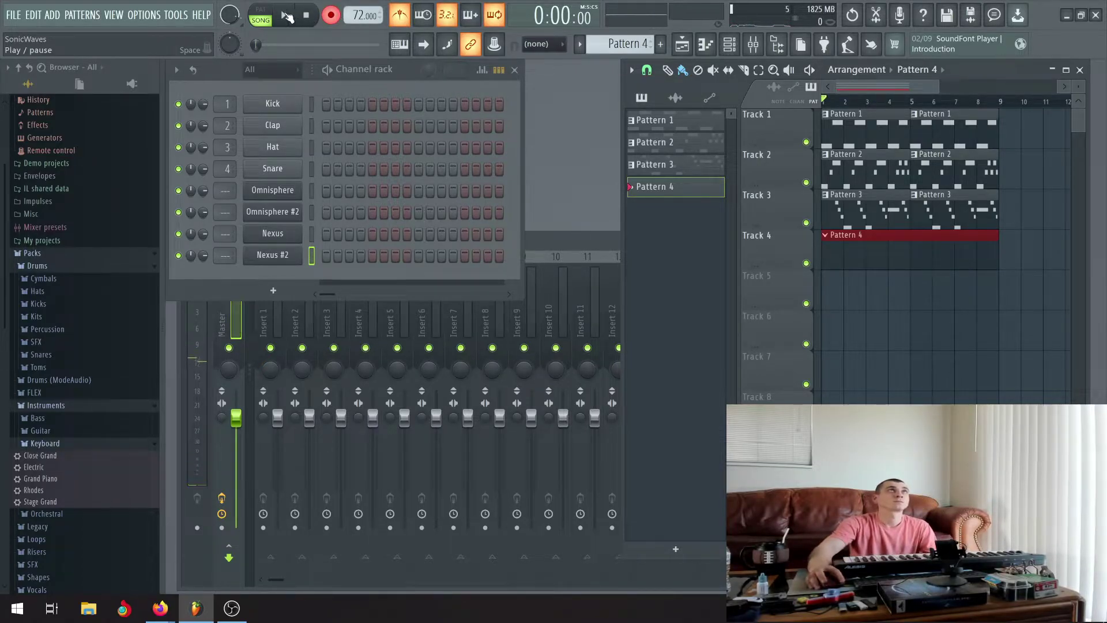
Record the Nexus #2 melody into Pattern 4 across the eight bars and stop playback
{"action": "left_click", "coordinate": [287, 16]}
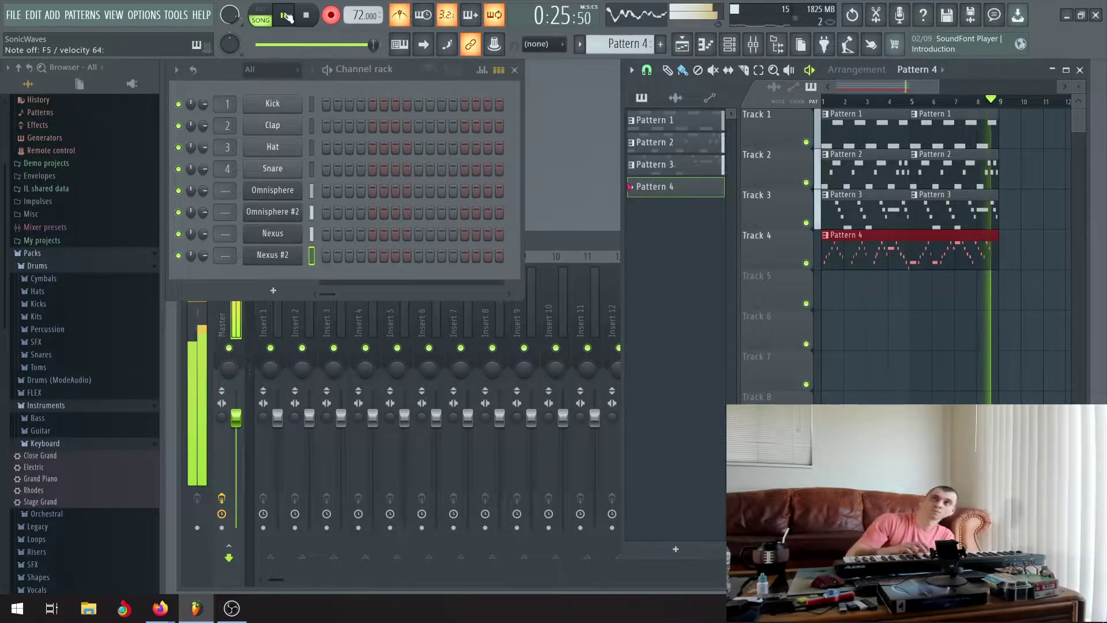
{"action": "left_click", "coordinate": [305, 15]}
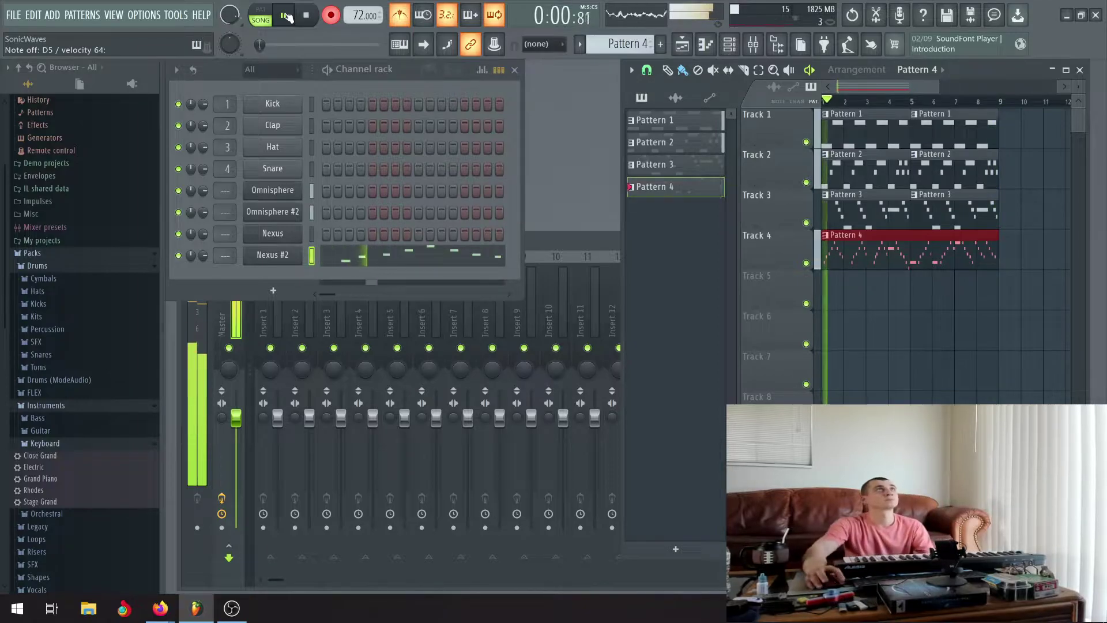
{"action": "left_click", "coordinate": [306, 16]}
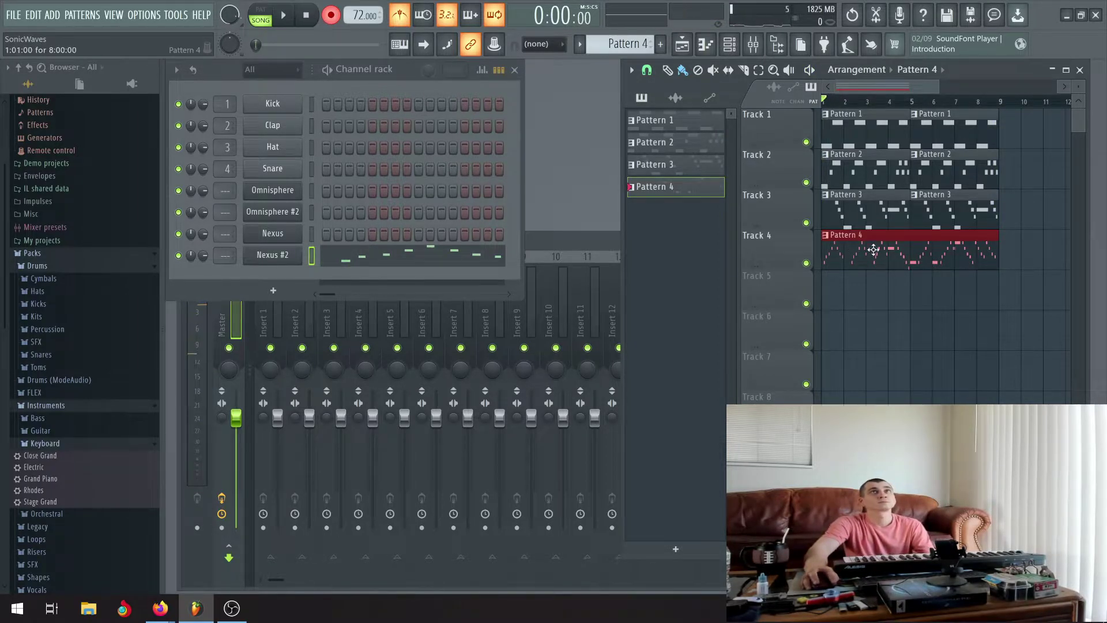
Quantize the recorded Nexus #2 notes of Pattern 4 with the Default template, leaving durations as played
{"action": "double_click", "coordinate": [856, 249]}
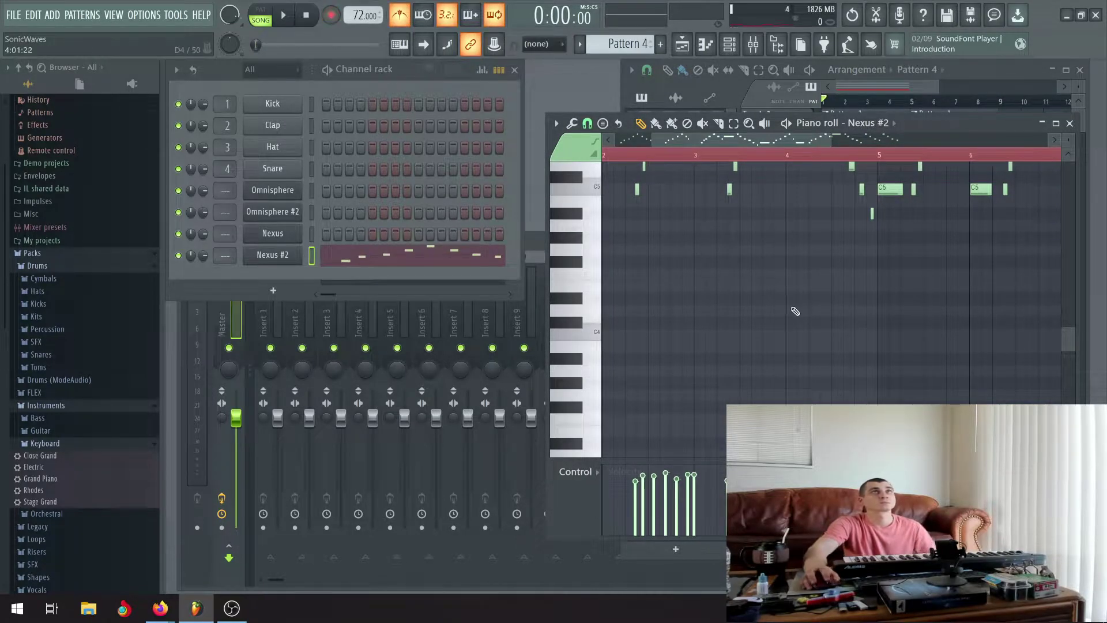
{"action": "scroll", "coordinate": [795, 311], "scroll_direction": "up", "scroll_amount": 3}
{"action": "scroll", "coordinate": [795, 311], "scroll_direction": "up", "scroll_amount": 1}
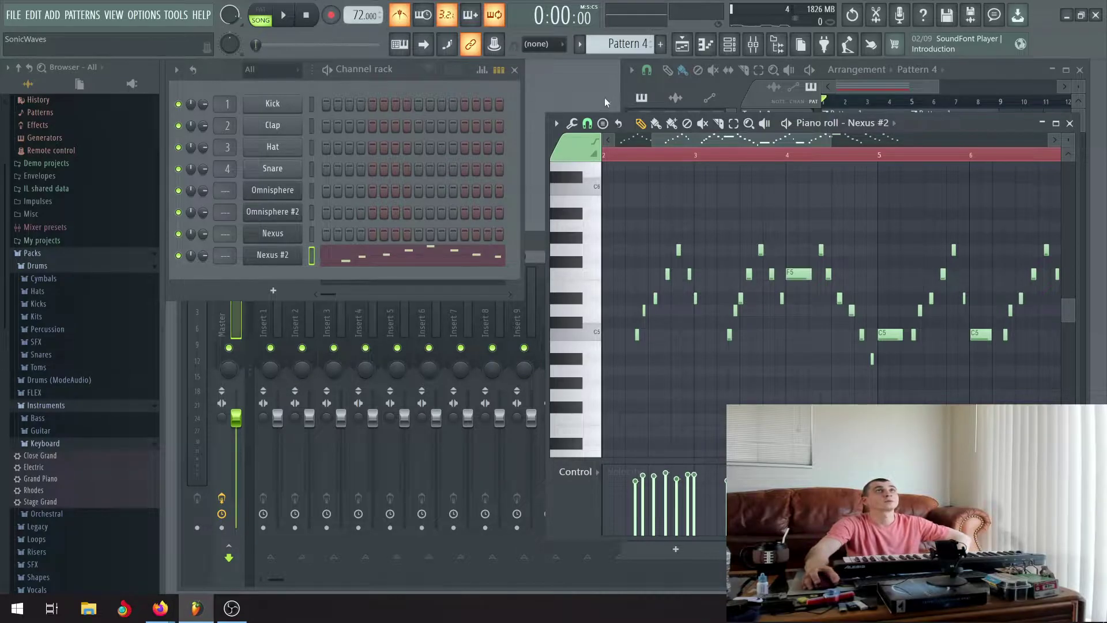
{"action": "left_click", "coordinate": [576, 122]}
{"action": "left_click", "coordinate": [603, 215]}
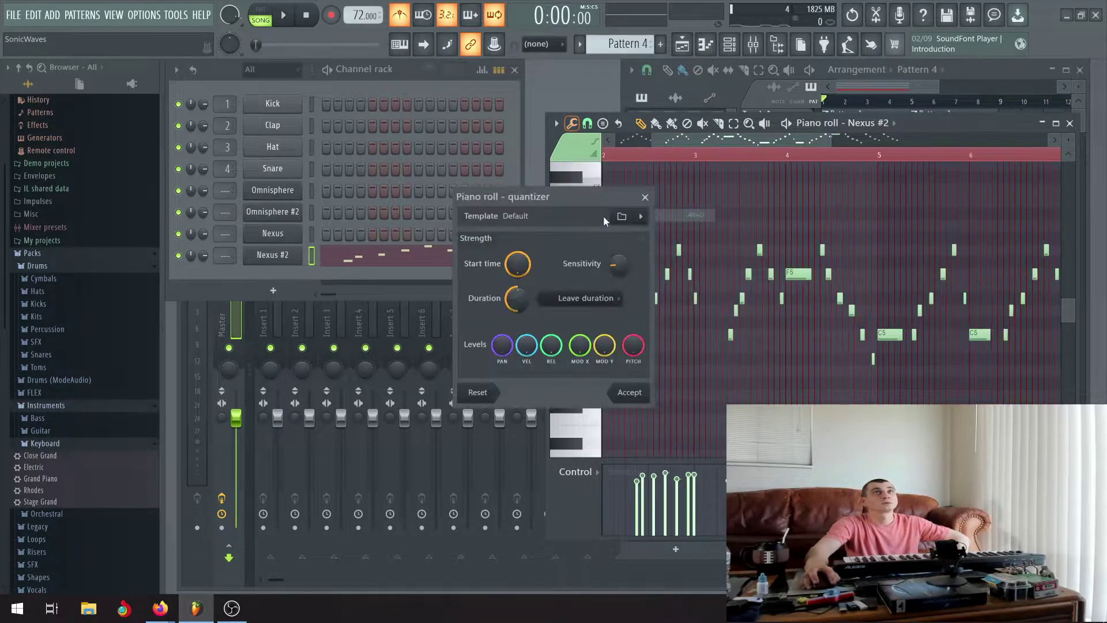
{"action": "left_click", "coordinate": [624, 393]}
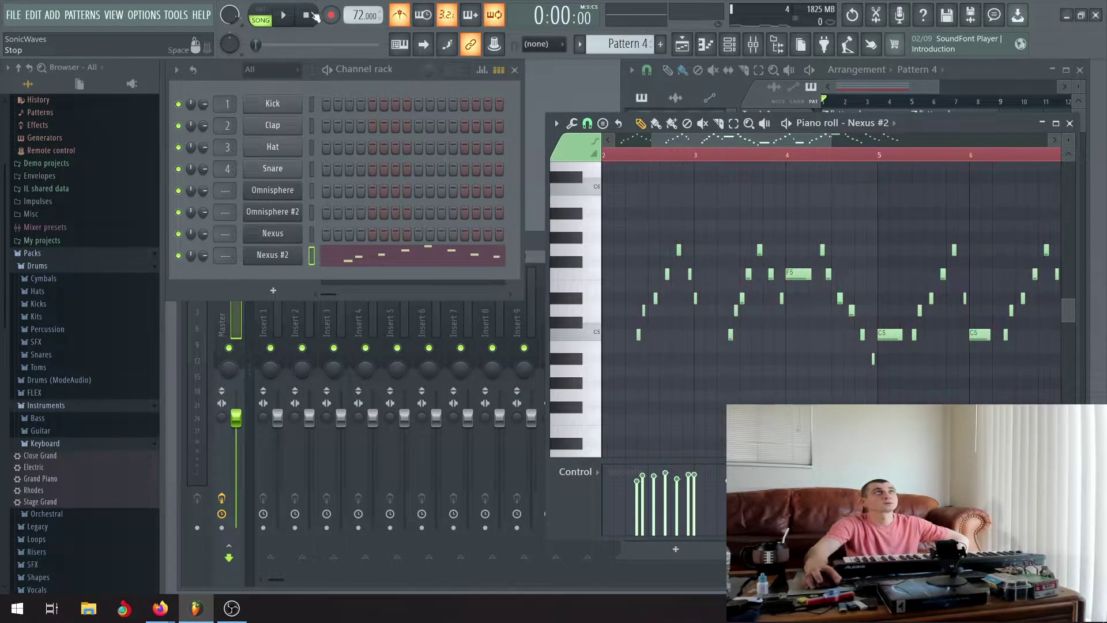
Play the song through to check the quantized Pattern 4 melody, then close its piano roll and pause playback
{"action": "left_click", "coordinate": [282, 18]}
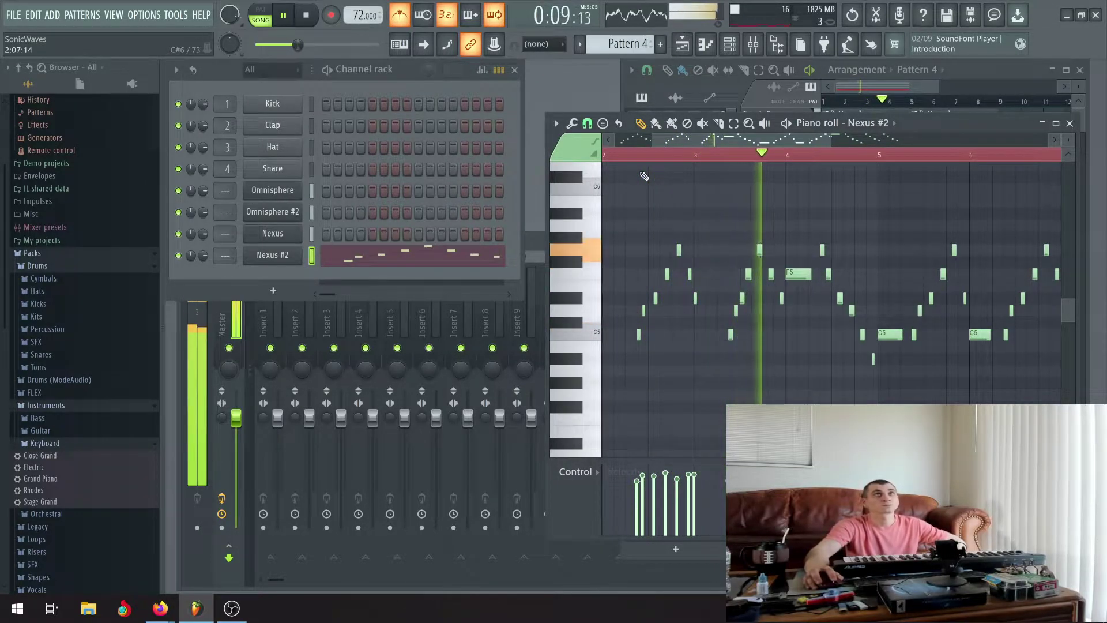
{"action": "left_click_drag", "start_coordinate": [684, 143], "coordinate": [812, 144]}
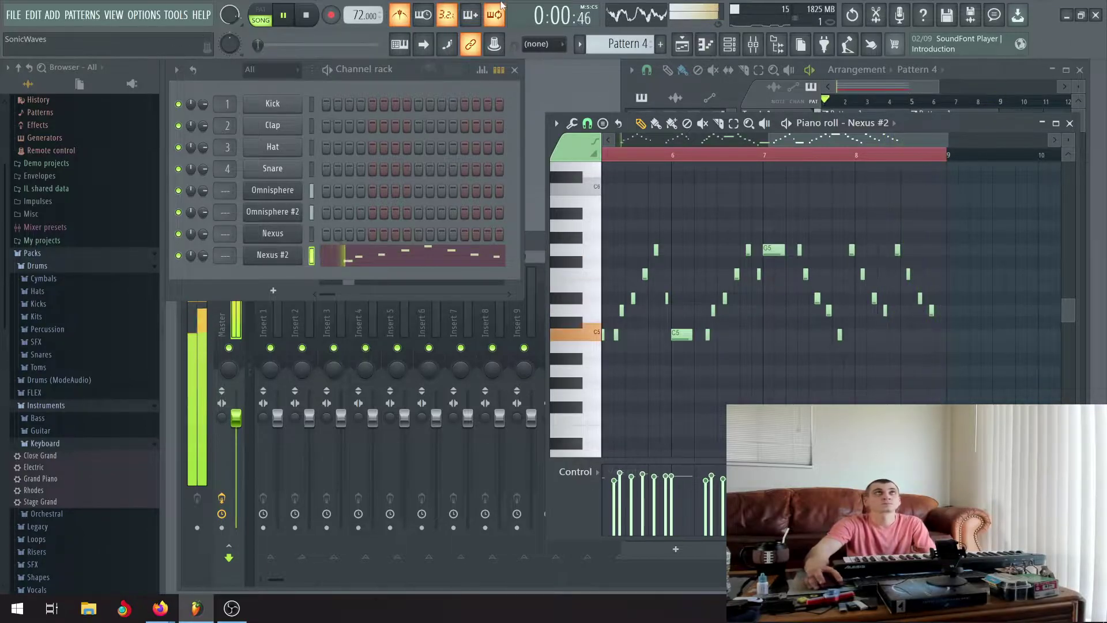
{"action": "left_click", "coordinate": [1070, 123]}
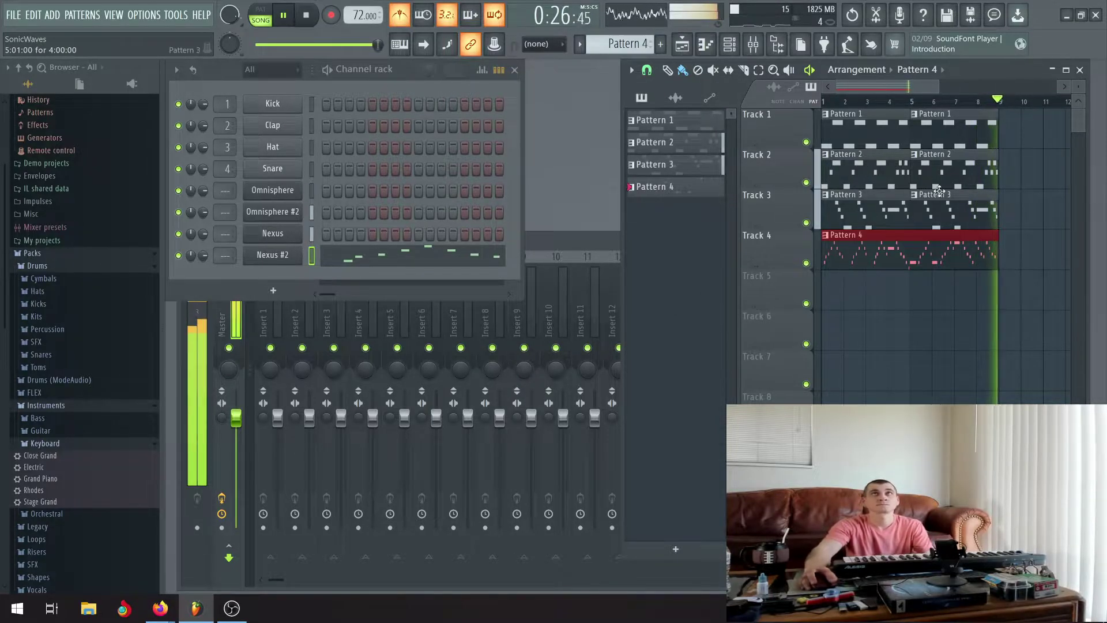
{"action": "key", "text": "space"}
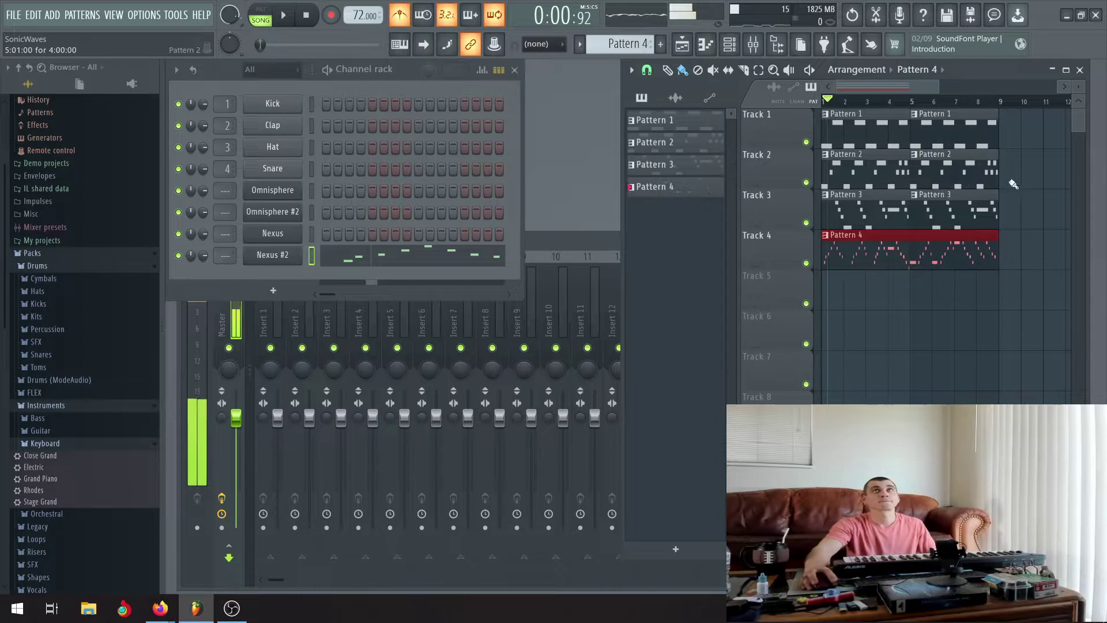
Duplicate both sets of Pattern 1, 2 and 3 clips so the copies start exactly at bar 9
{"action": "left_click_drag", "start_coordinate": [1018, 229], "coordinate": [899, 135]}
{"action": "scroll", "coordinate": [1032, 126], "scroll_direction": "up", "scroll_amount": 3}
{"action": "scroll", "coordinate": [989, 131], "scroll_direction": "down", "scroll_amount": 2}
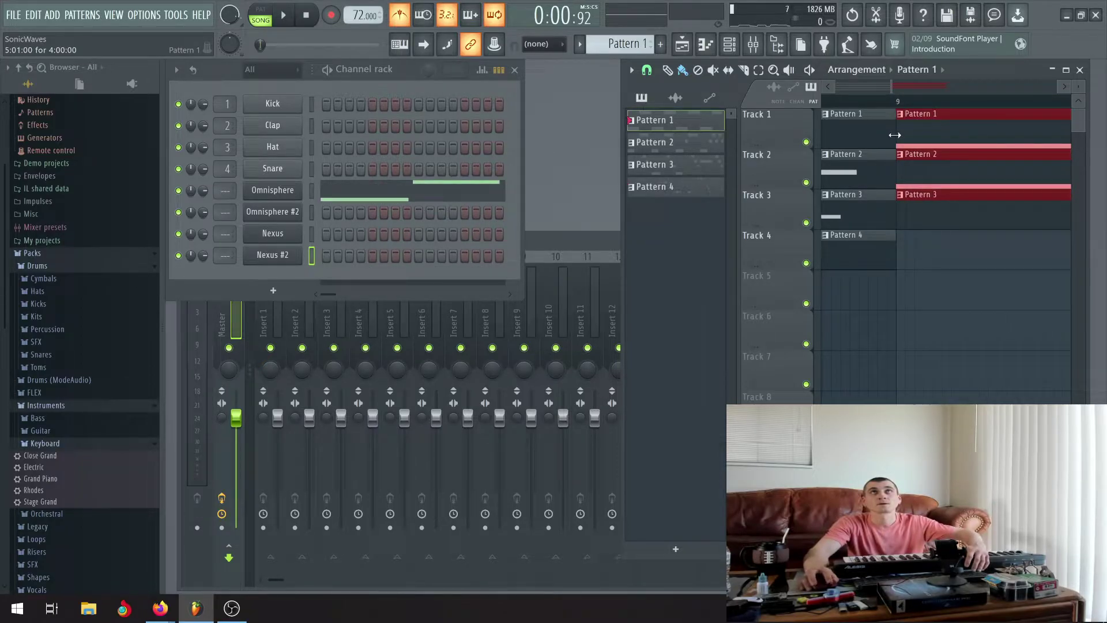
{"action": "scroll", "coordinate": [901, 145], "scroll_direction": "down", "scroll_amount": 2}
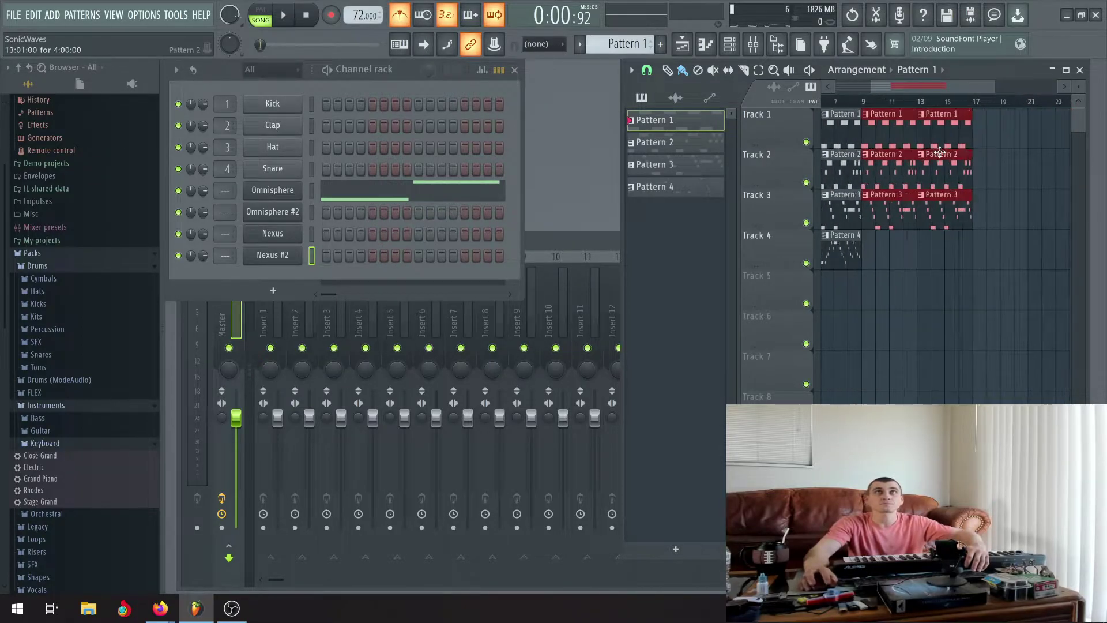
{"action": "scroll", "coordinate": [932, 93], "scroll_direction": "up", "scroll_amount": 2}
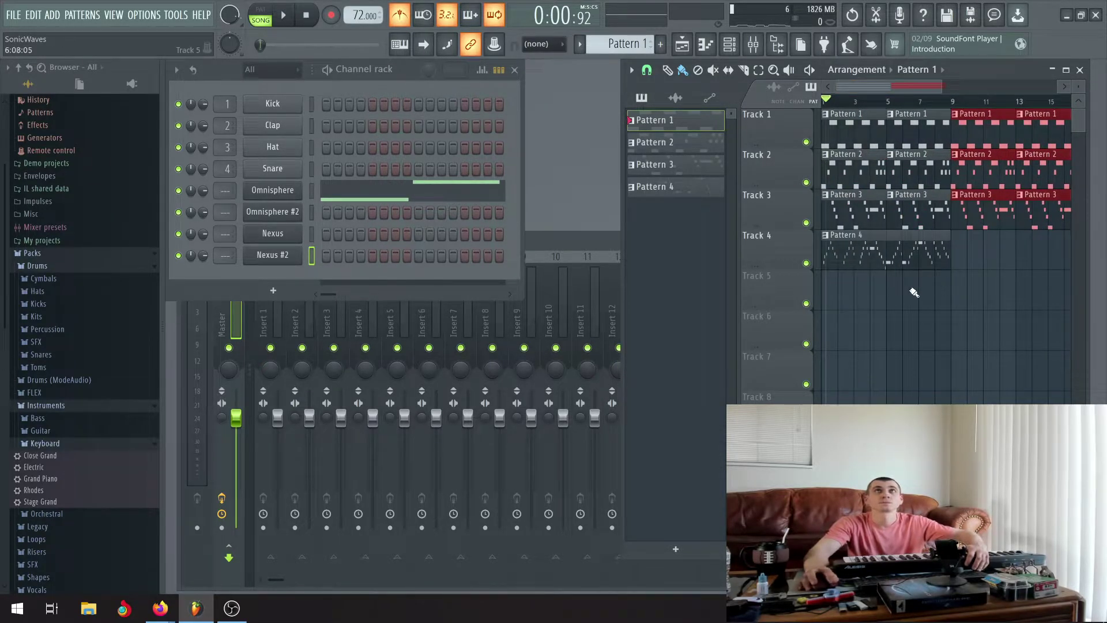
Create Pattern 5 as a new empty pattern and place its clip on Track 5 of the playlist
{"action": "left_click", "coordinate": [677, 550]}
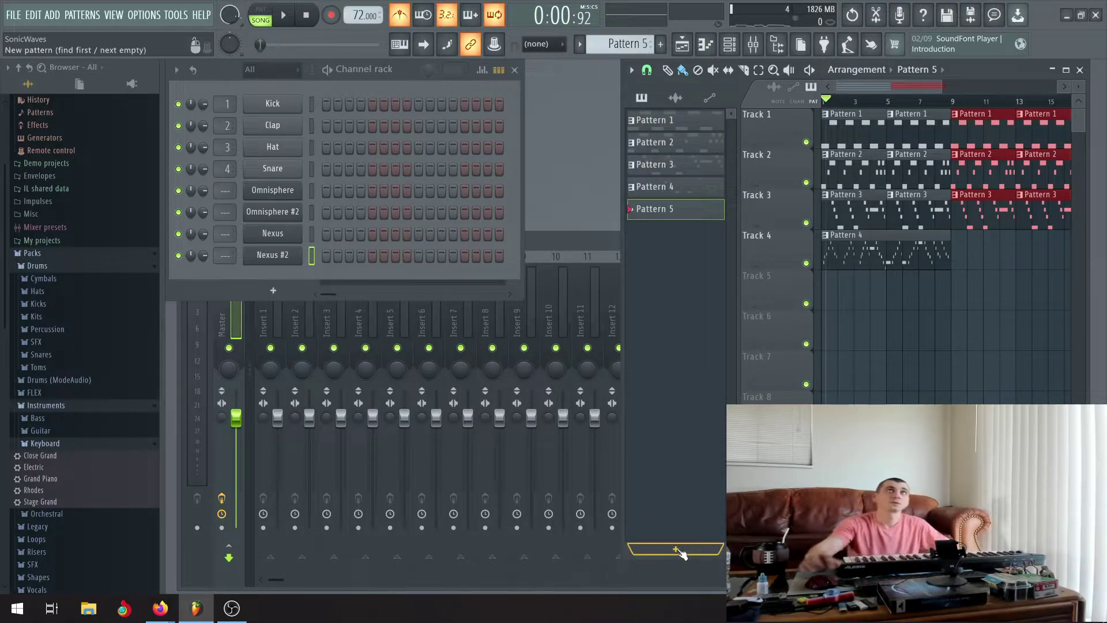
{"action": "left_click", "coordinate": [962, 287]}
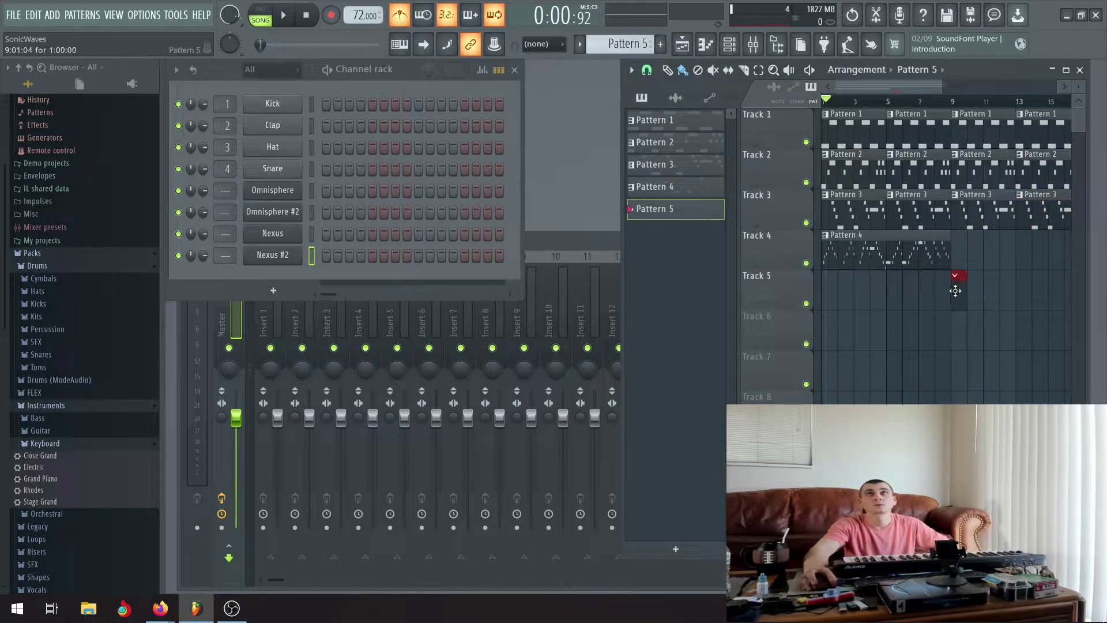
{"action": "scroll", "coordinate": [994, 291], "scroll_direction": "up", "scroll_amount": 3}
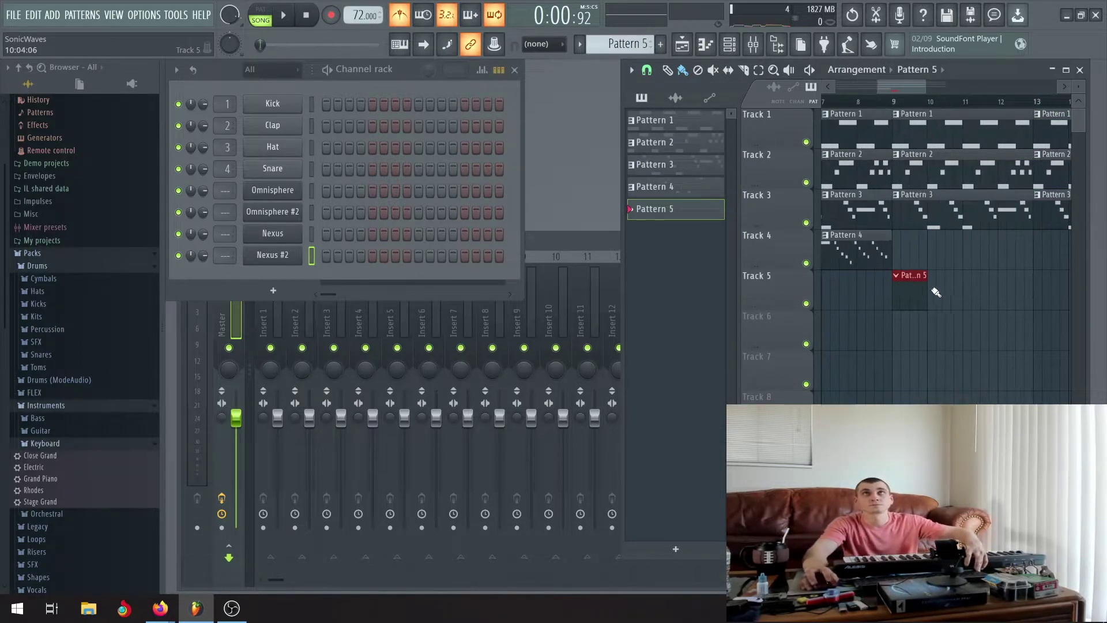
{"action": "scroll", "coordinate": [926, 241], "scroll_direction": "down", "scroll_amount": 4}
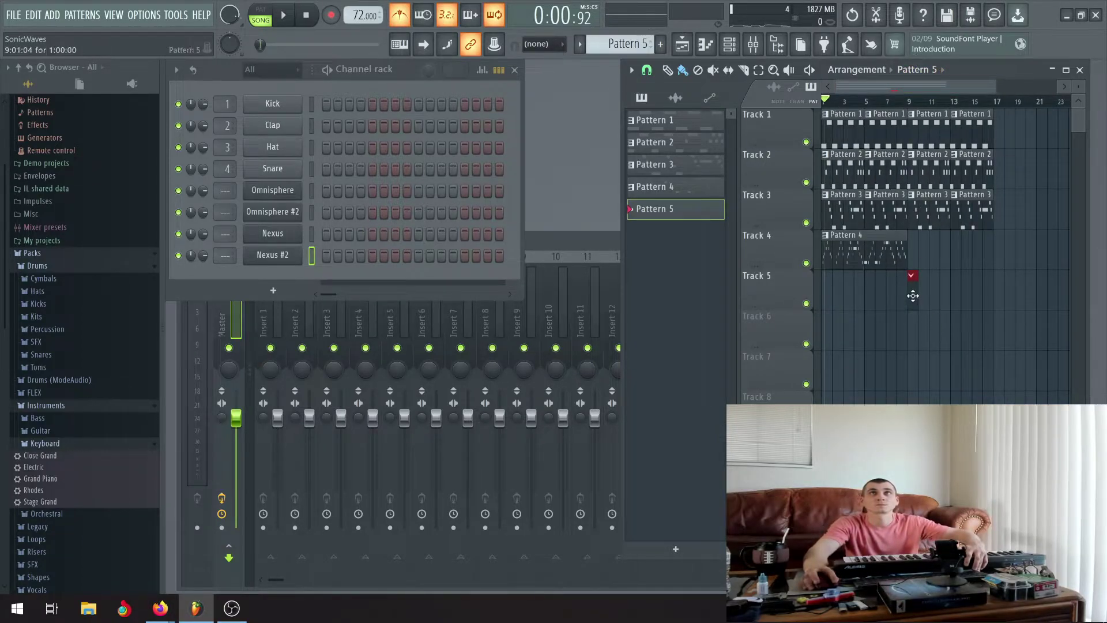
Mute Track 4 and make the Pattern 5 clip on Track 5 span exactly bars 1 through 8
{"action": "left_click", "coordinate": [807, 264]}
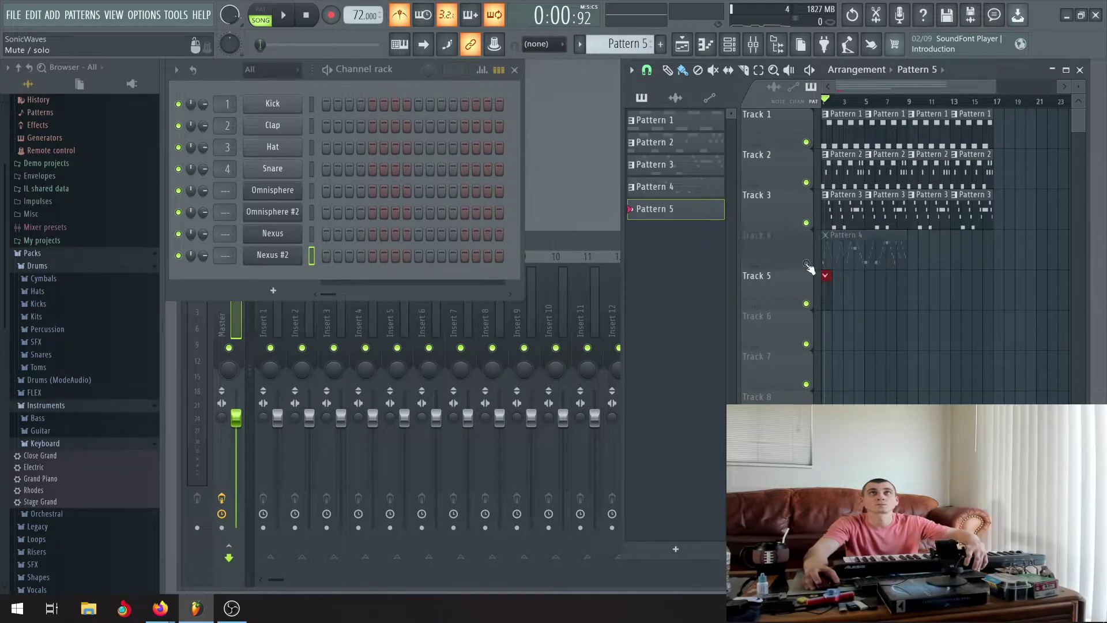
{"action": "left_click_drag", "start_coordinate": [834, 286], "coordinate": [889, 287]}
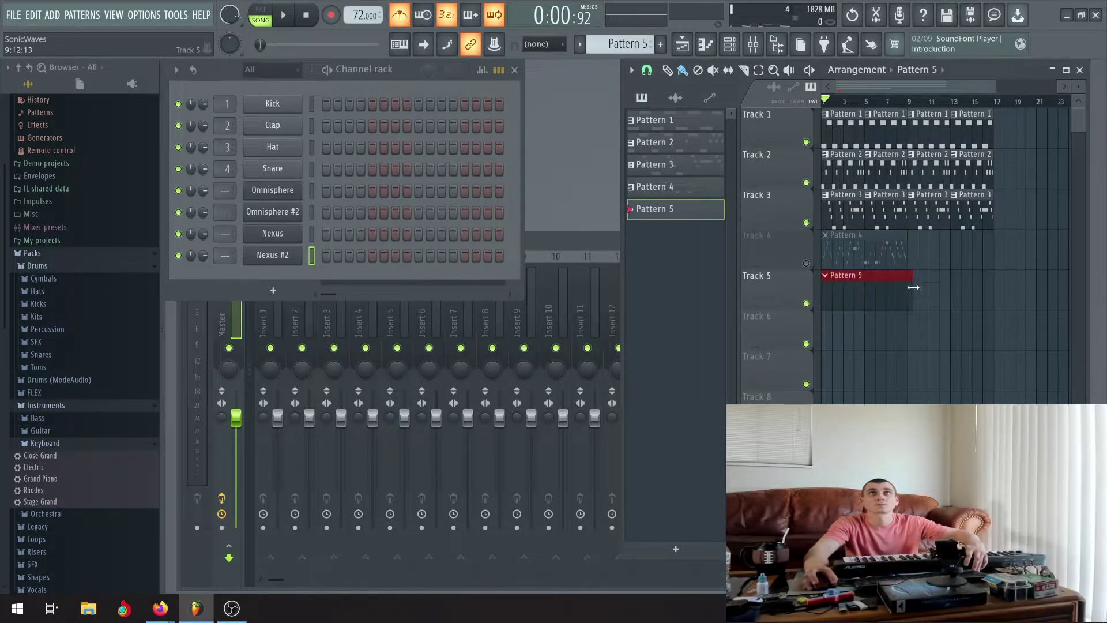
{"action": "scroll", "coordinate": [908, 288], "scroll_direction": "up", "scroll_amount": 5}
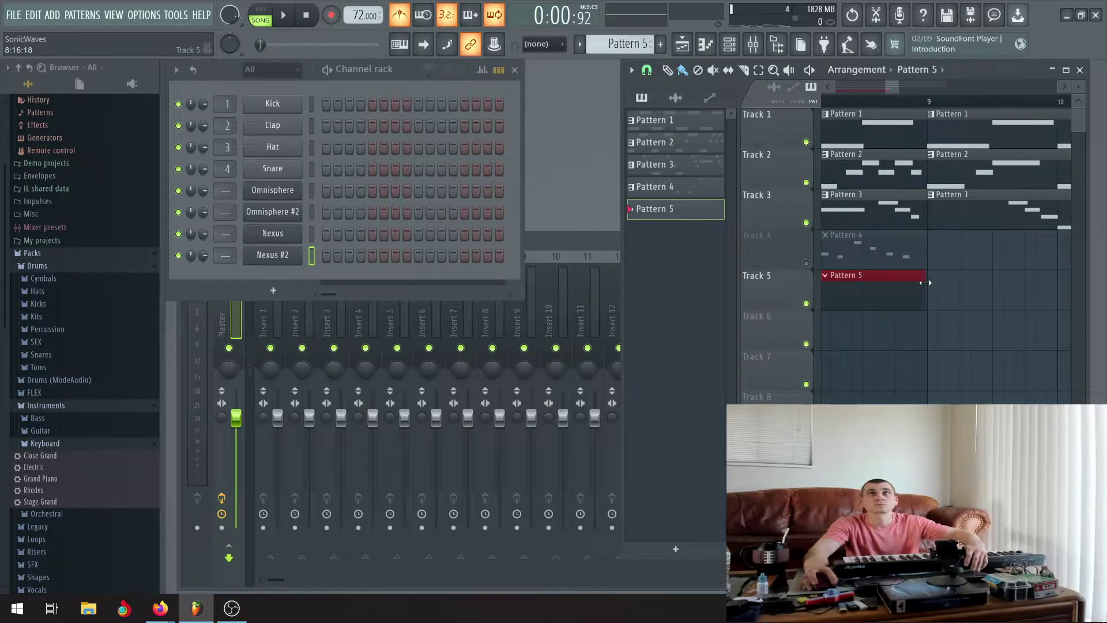
{"action": "scroll", "coordinate": [926, 282], "scroll_direction": "up", "scroll_amount": 2}
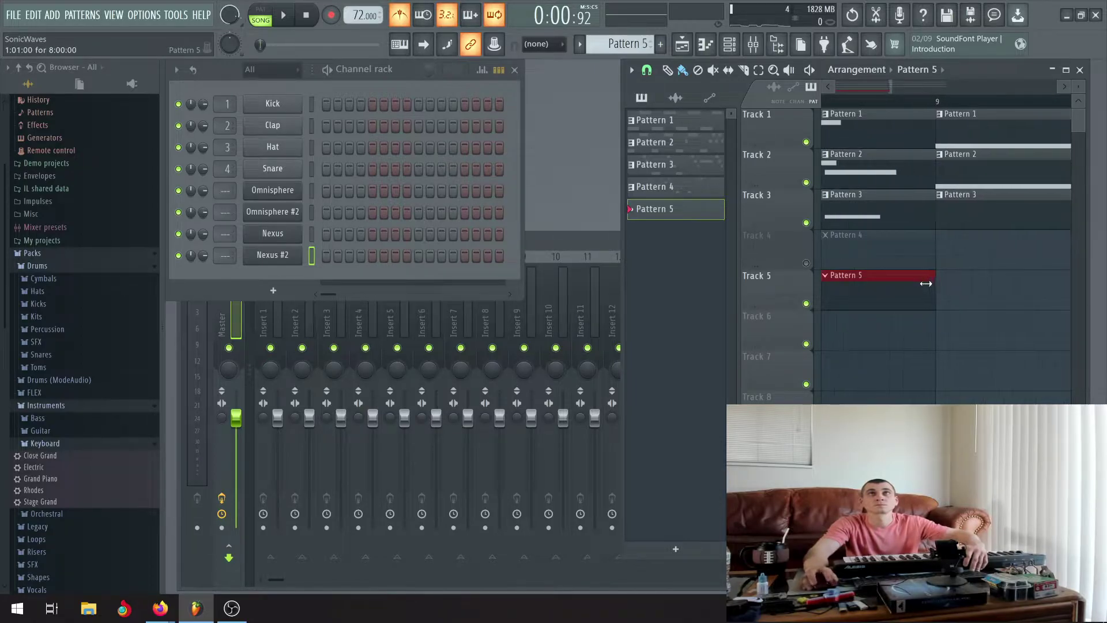
{"action": "scroll", "coordinate": [926, 285], "scroll_direction": "down", "scroll_amount": 1}
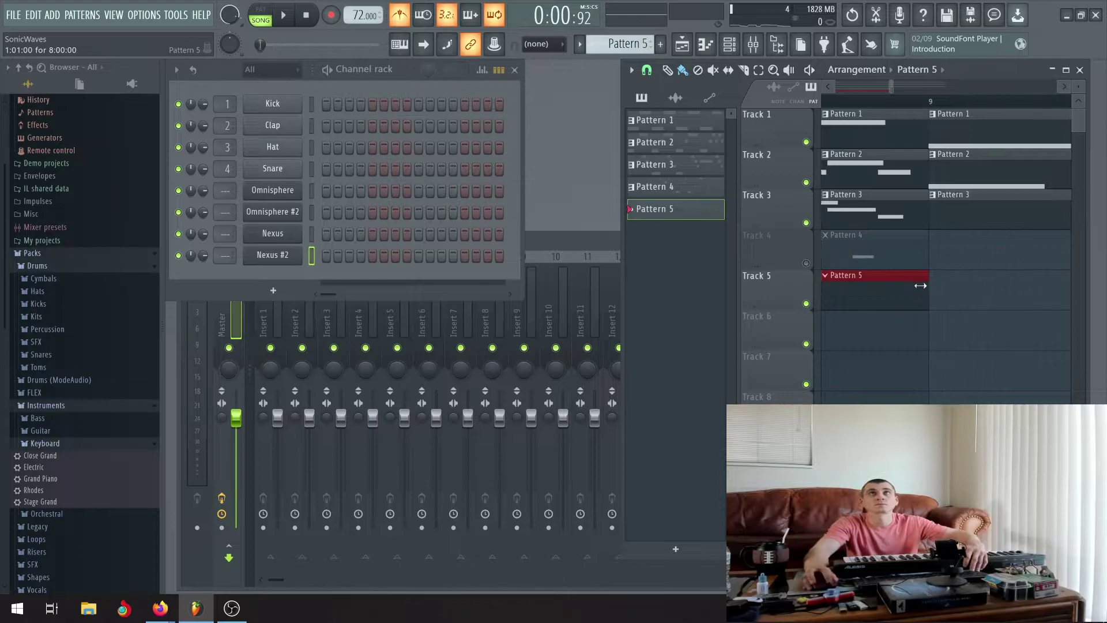
{"action": "scroll", "coordinate": [923, 272], "scroll_direction": "down", "scroll_amount": 7}
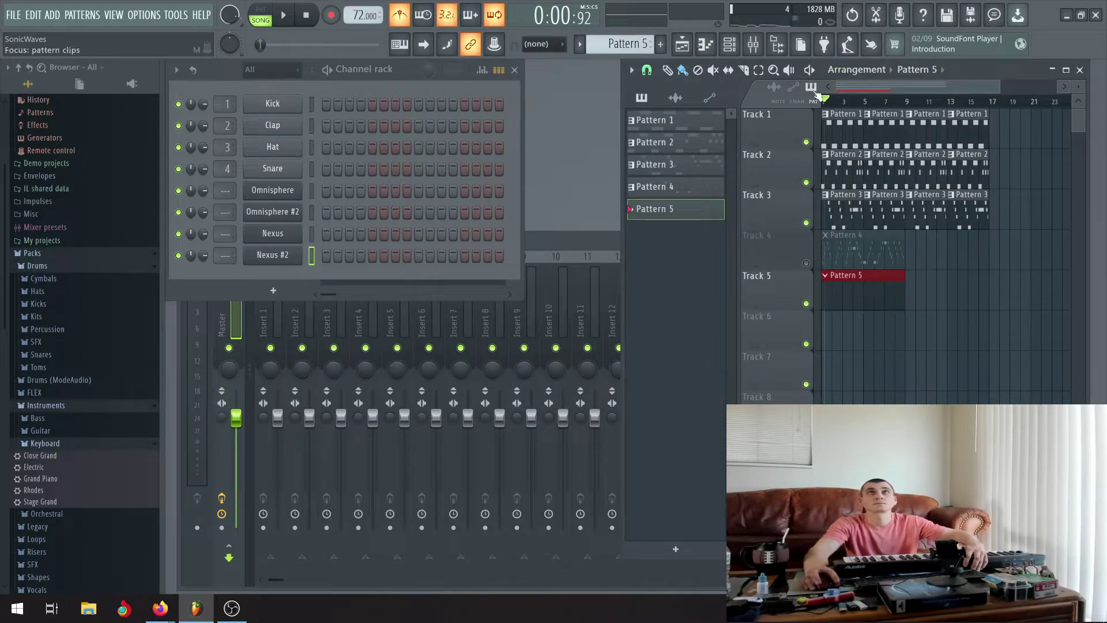
{"action": "scroll", "coordinate": [942, 257], "scroll_direction": "up", "scroll_amount": 1}
{"action": "left_click_drag", "start_coordinate": [933, 89], "coordinate": [851, 90]}
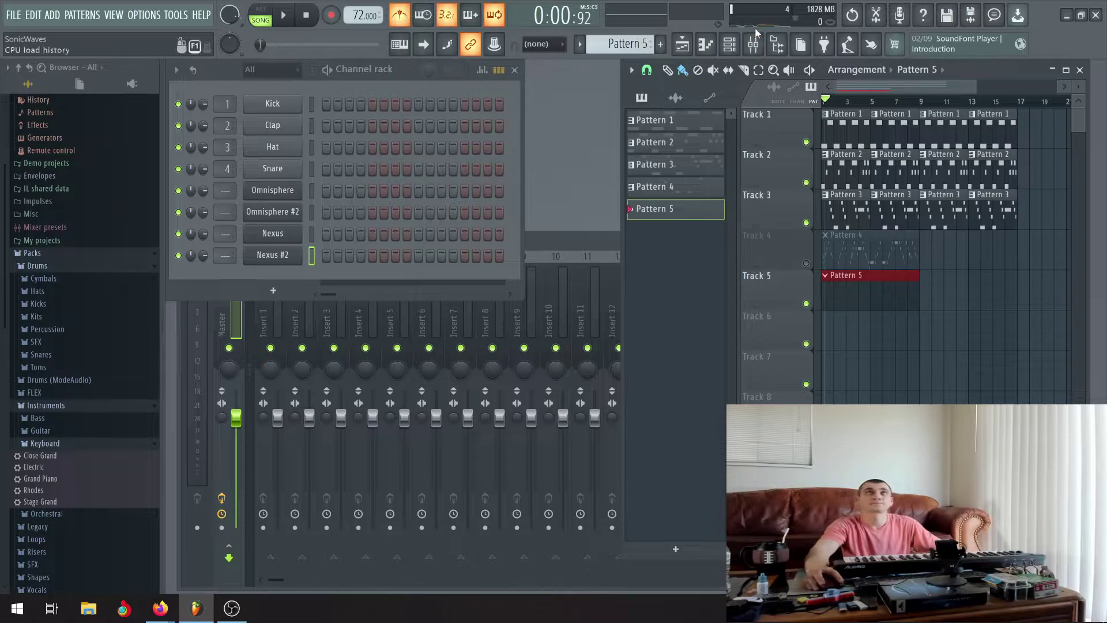
Add another Nexus instrument channel to the channel rack
{"action": "left_click", "coordinate": [596, 145]}
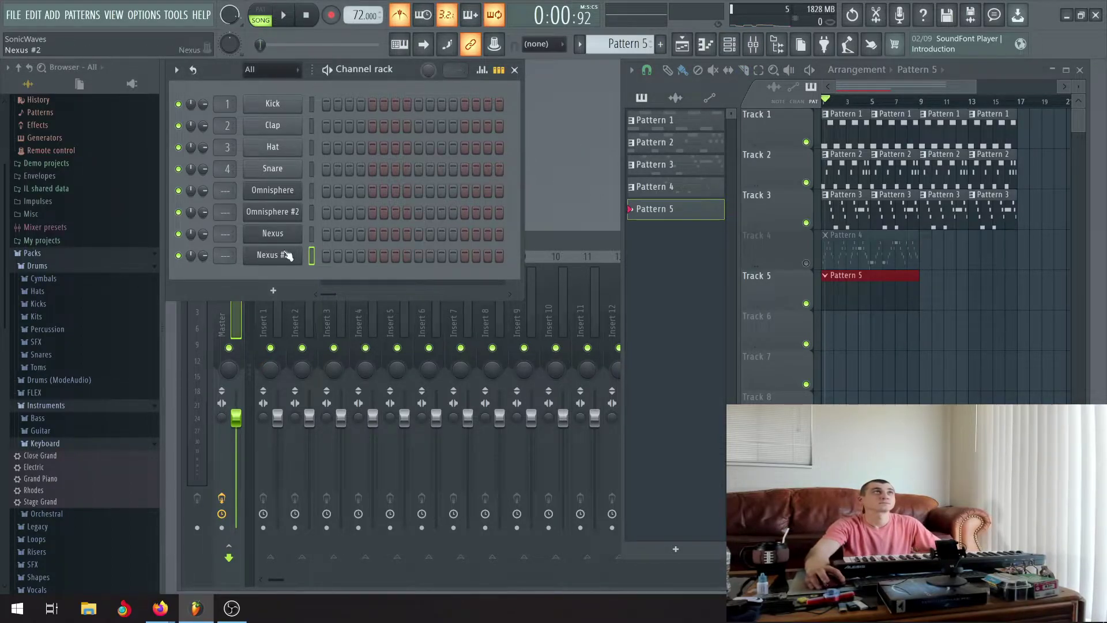
{"action": "left_click", "coordinate": [274, 291]}
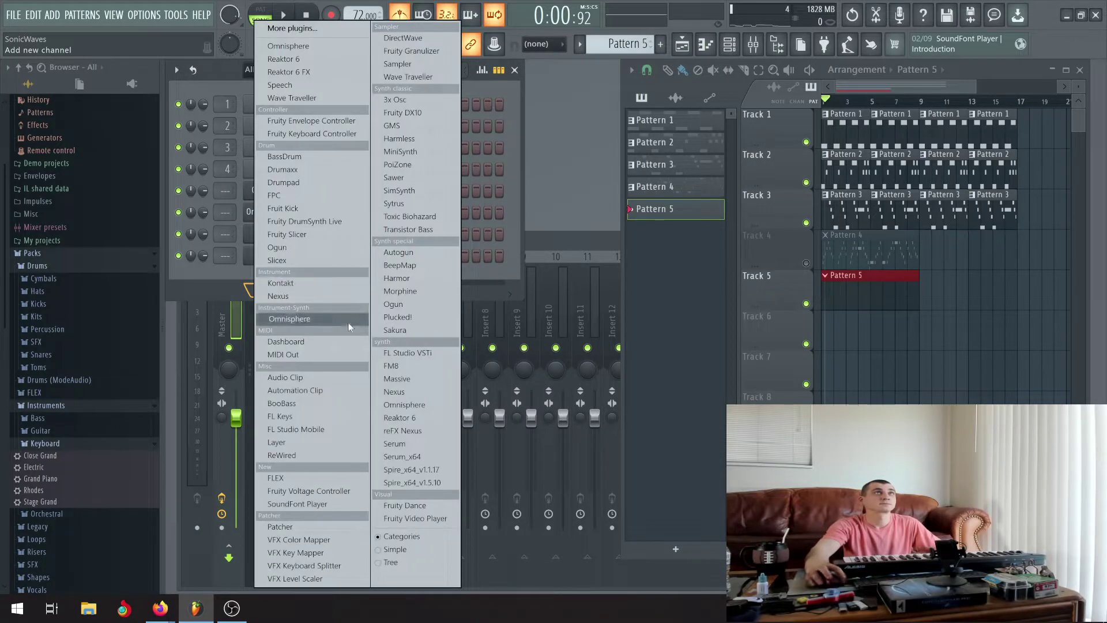
{"action": "left_click", "coordinate": [407, 393]}
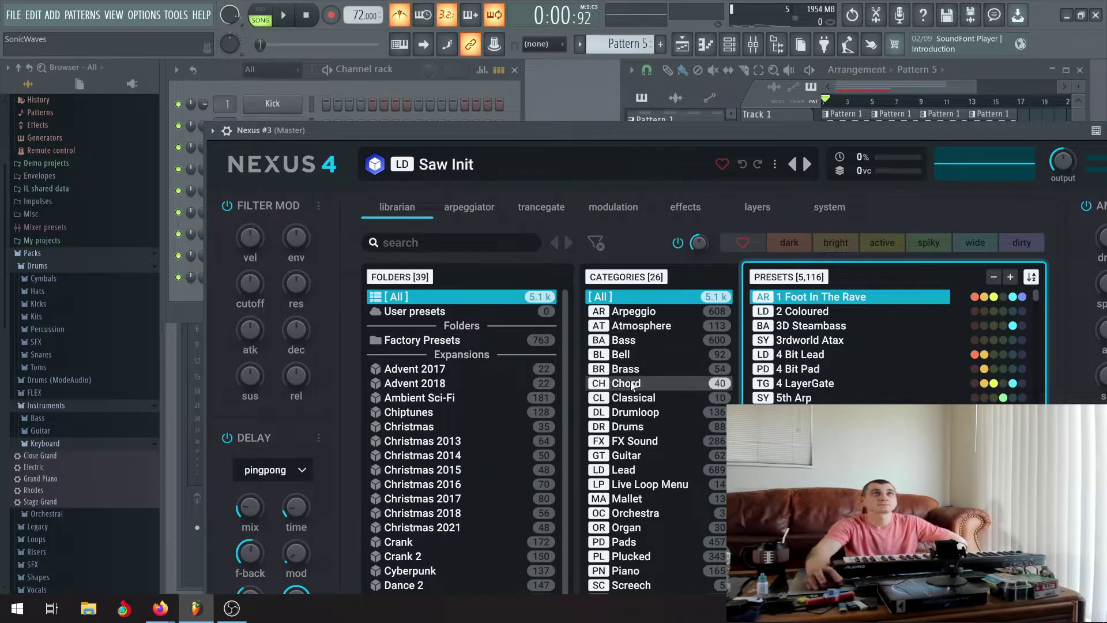
Audition Nexus #3 presets from 3rdworld Atax down the list to 13th Floor, and stop playback
{"action": "left_click", "coordinate": [813, 340]}
{"action": "key", "text": "Down"}
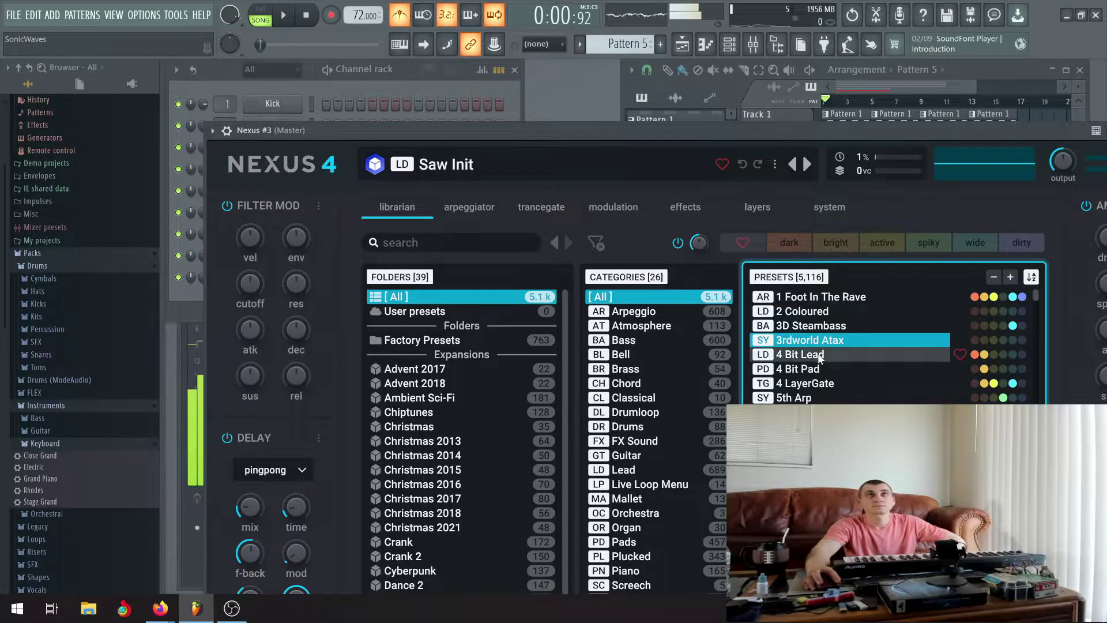
{"action": "key", "text": "Down"}
{"action": "key", "text": "Down"}
{"action": "key", "text": "Down"}
{"action": "key", "text": "Down"}
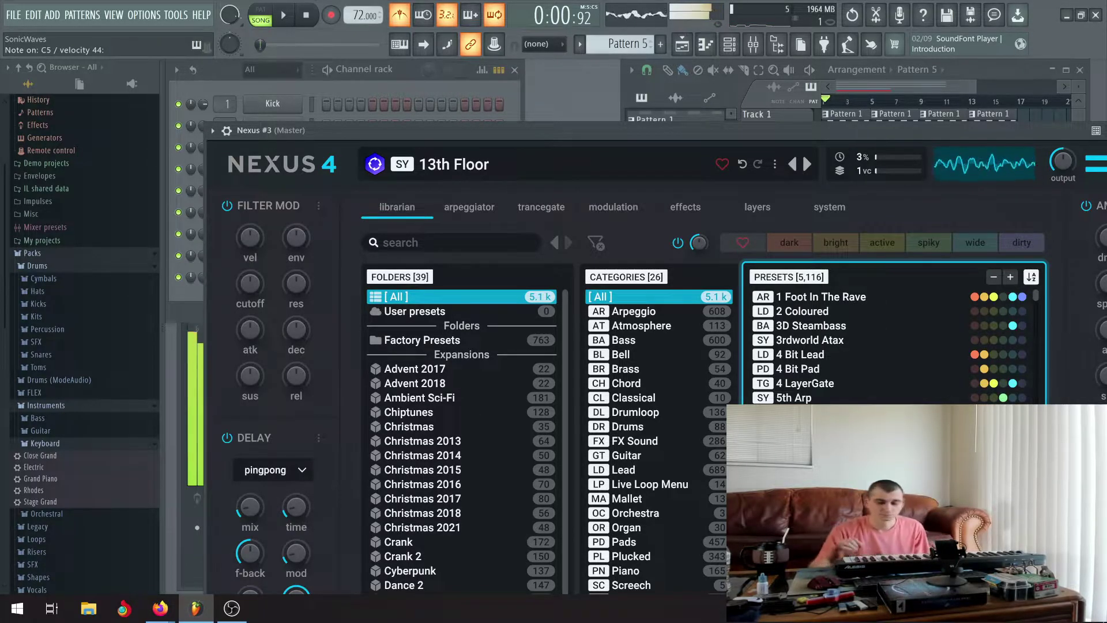
{"action": "left_click", "coordinate": [293, 17]}
{"action": "left_click", "coordinate": [307, 16]}
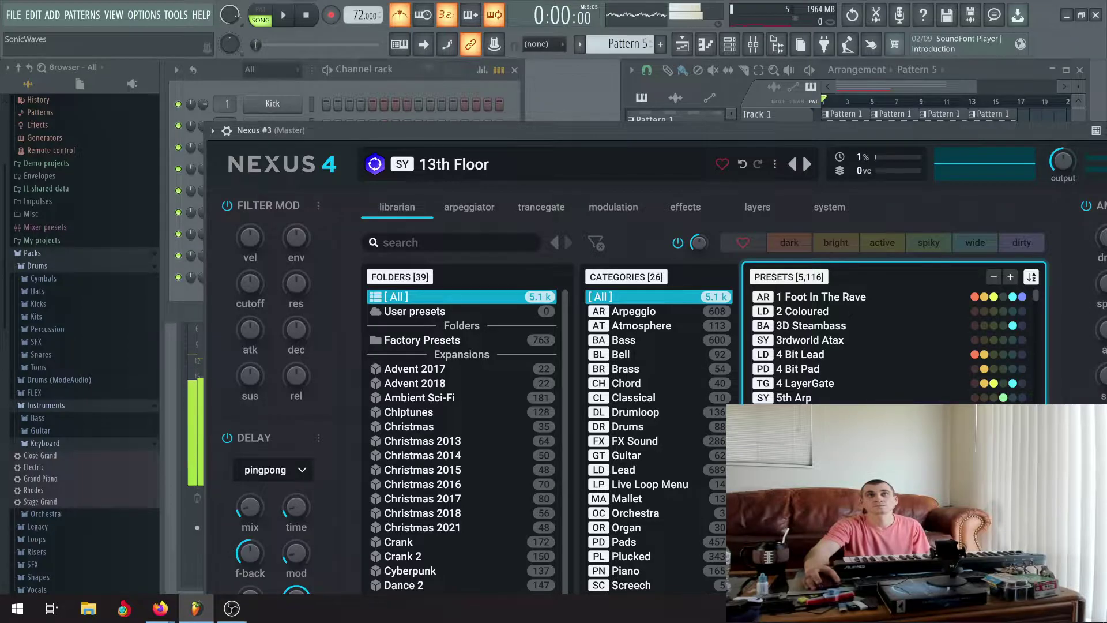
Load the 90s Jam chord preset in Nexus #3 and try it against the playing song, stopping at the start
{"action": "scroll", "coordinate": [848, 369], "scroll_direction": "down", "scroll_amount": 3}
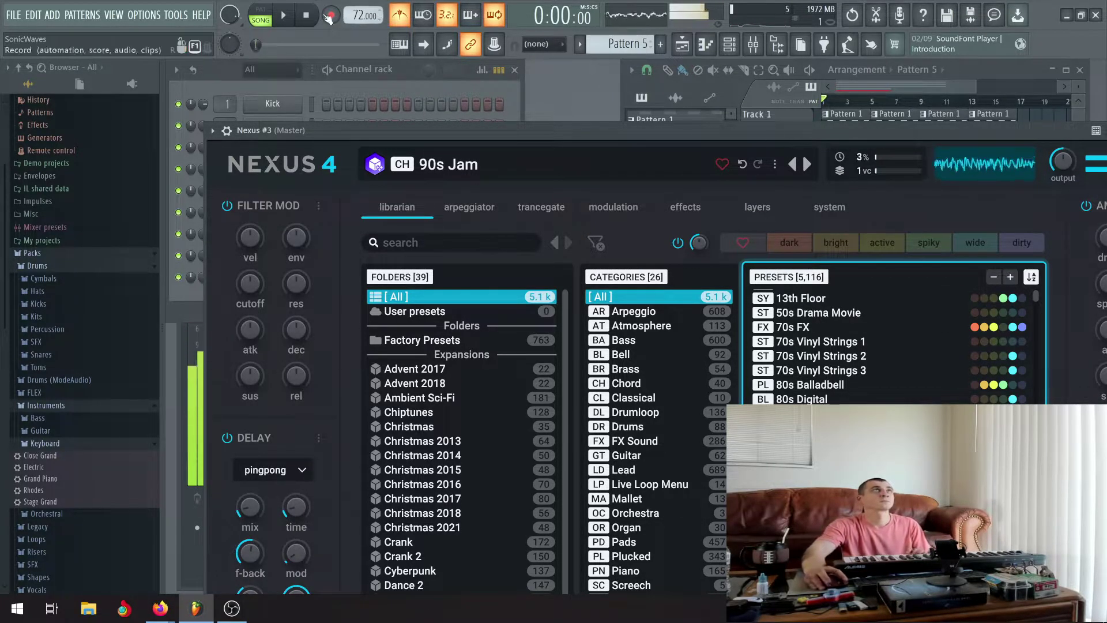
{"action": "left_click", "coordinate": [286, 16]}
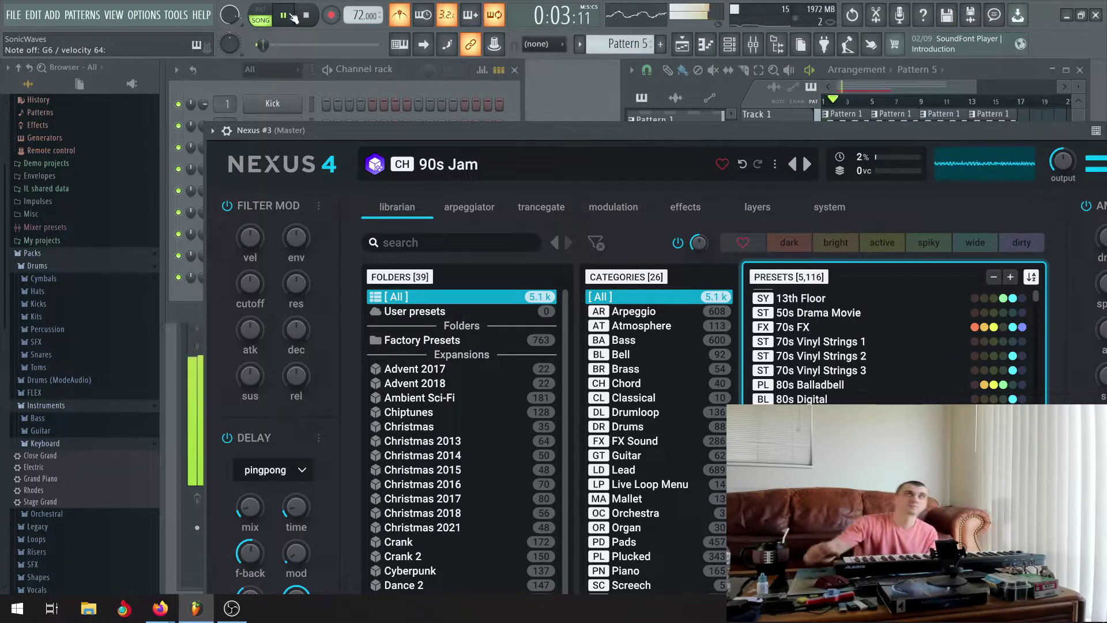
{"action": "left_click", "coordinate": [291, 16]}
{"action": "left_click", "coordinate": [310, 16]}
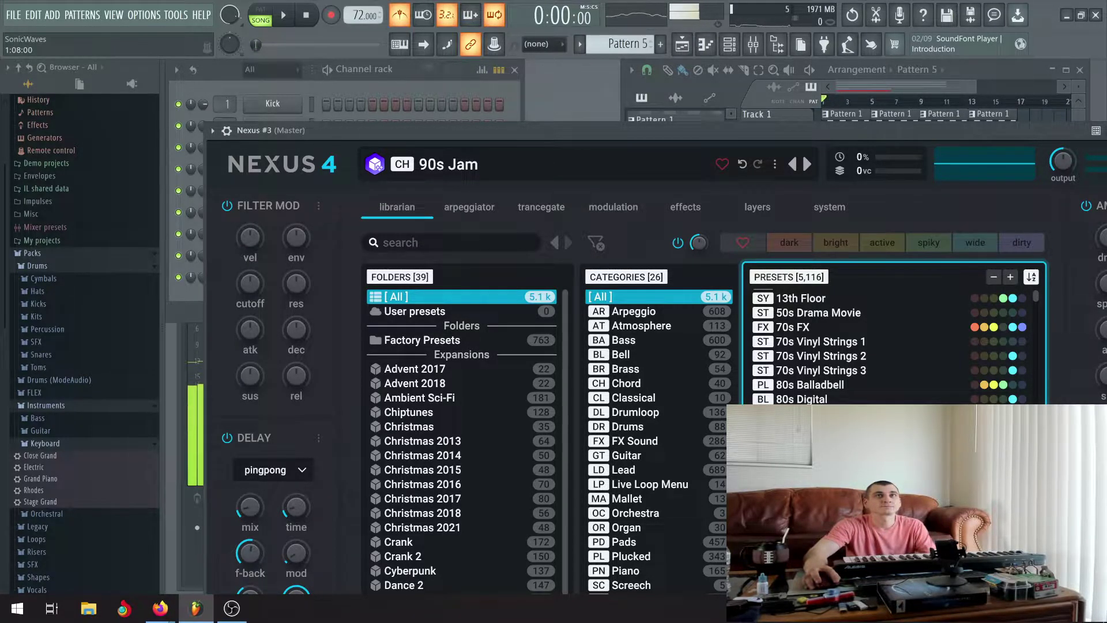
Continue auditioning presets further down the Nexus #3 list and load the Acoustics bass preset
{"action": "scroll", "coordinate": [888, 346], "scroll_direction": "down", "scroll_amount": 3}
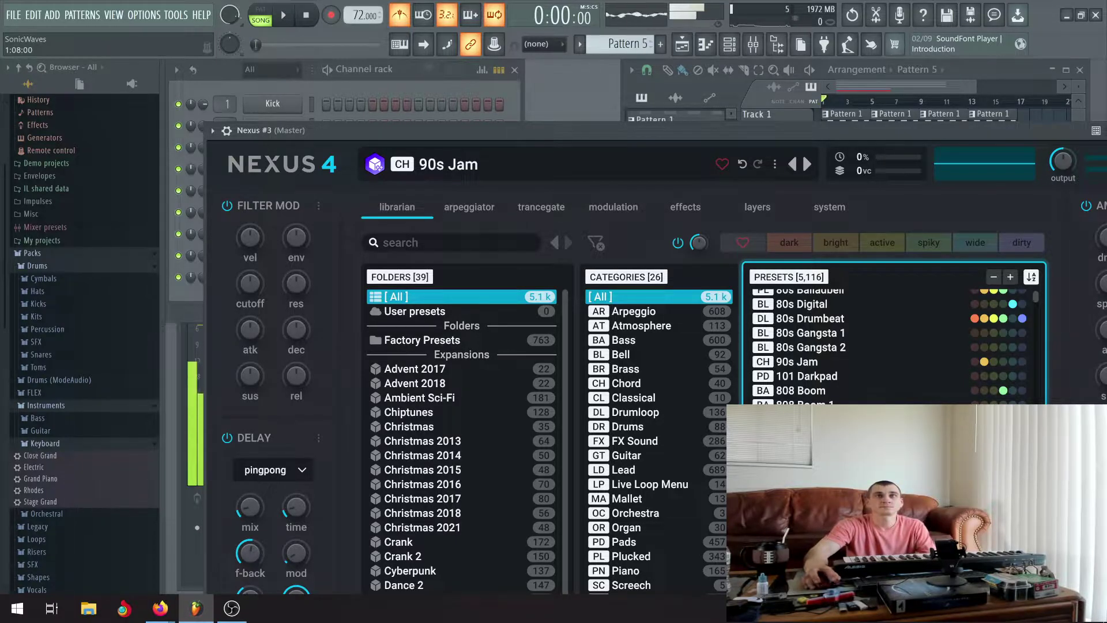
{"action": "scroll", "coordinate": [888, 346], "scroll_direction": "down", "scroll_amount": 3}
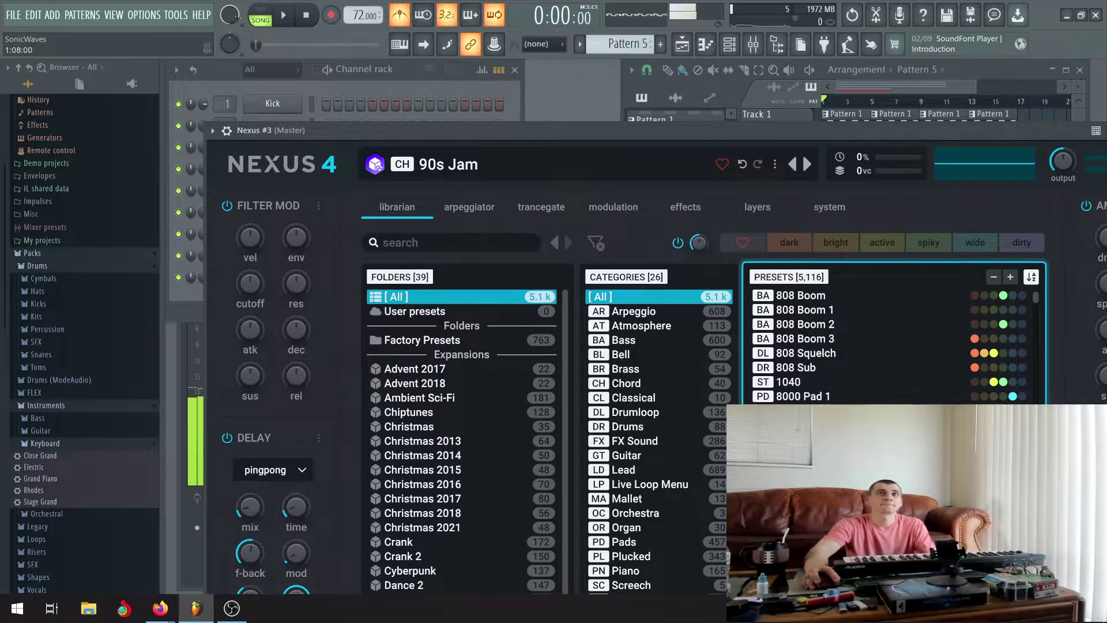
{"action": "scroll", "coordinate": [891, 346], "scroll_direction": "down", "scroll_amount": 1}
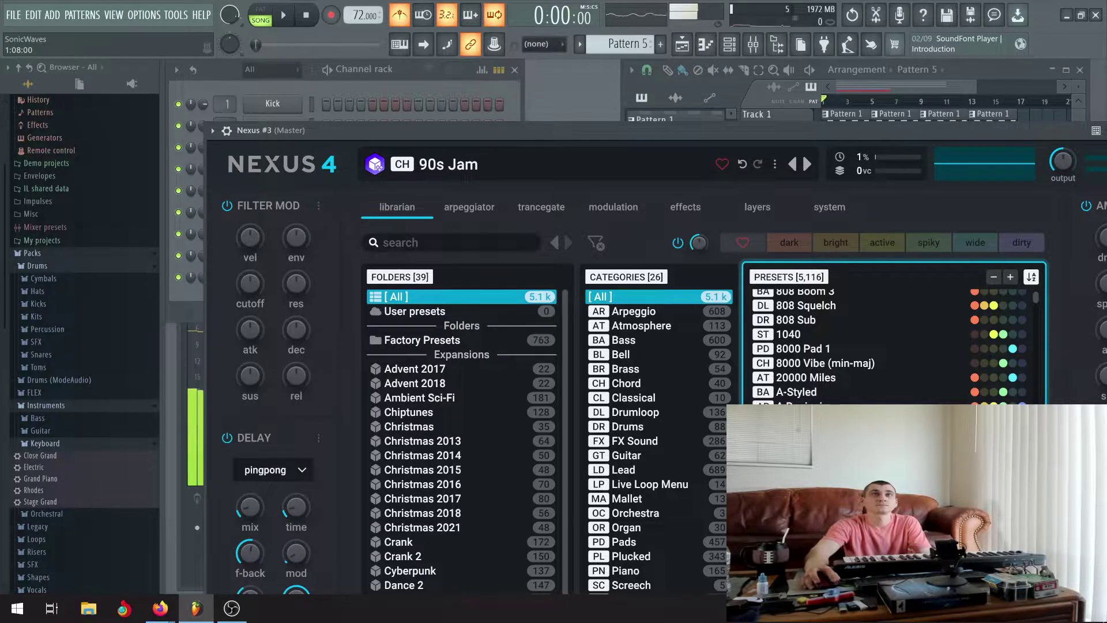
{"action": "scroll", "coordinate": [891, 346], "scroll_direction": "down", "scroll_amount": 3}
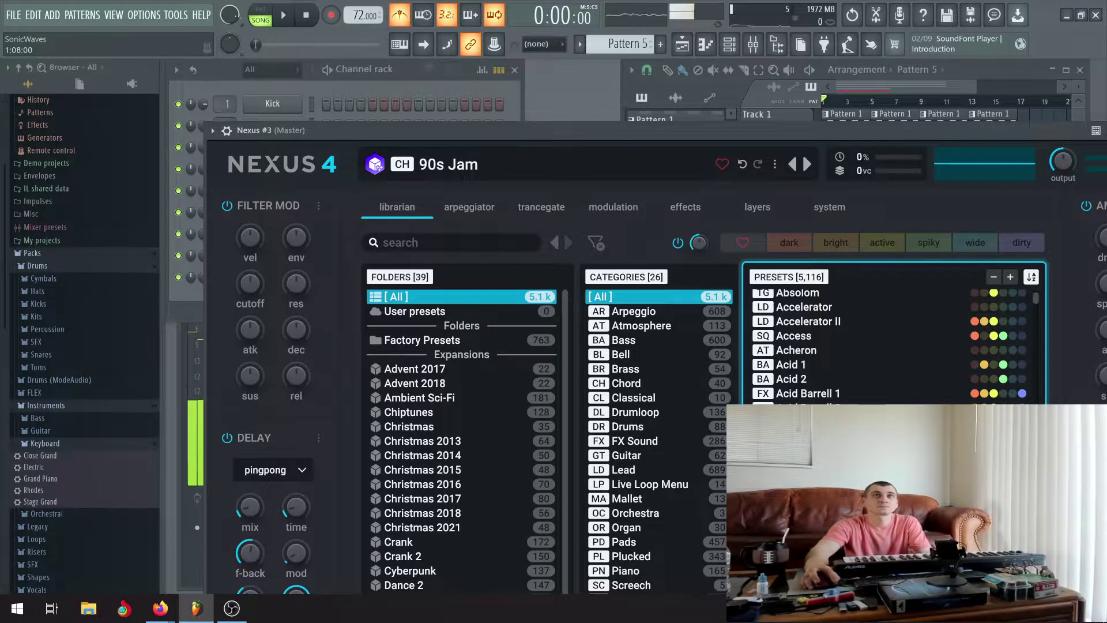
{"action": "scroll", "coordinate": [891, 346], "scroll_direction": "down", "scroll_amount": 2}
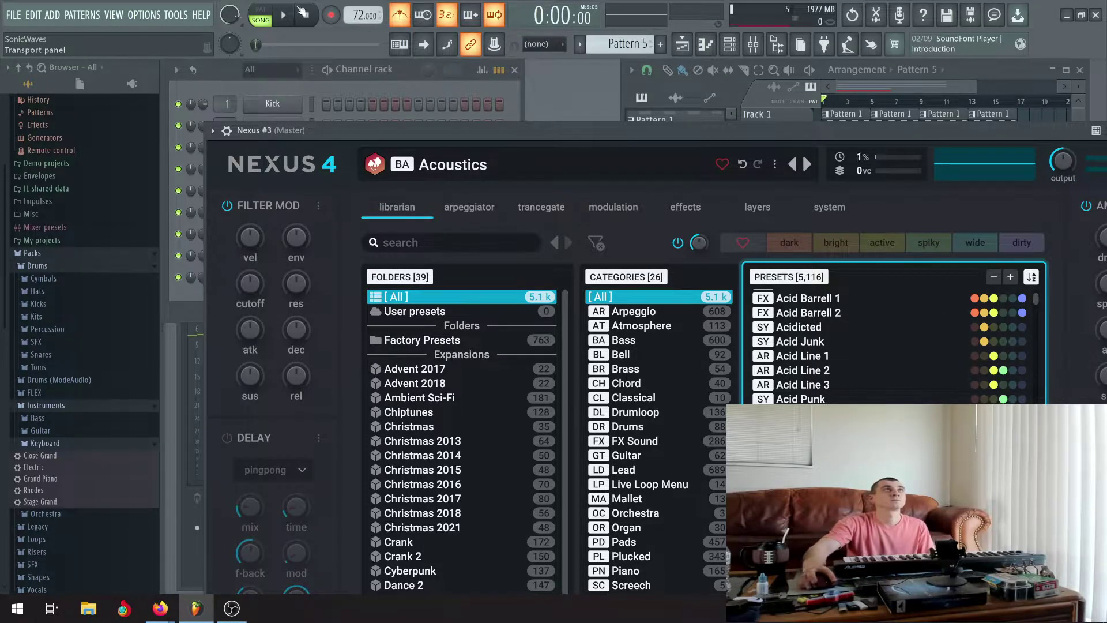
Try to record a Nexus #3 part with the Acoustics preset into Pattern 5, close the plugin and undo the recorded notes
{"action": "left_click", "coordinate": [333, 20]}
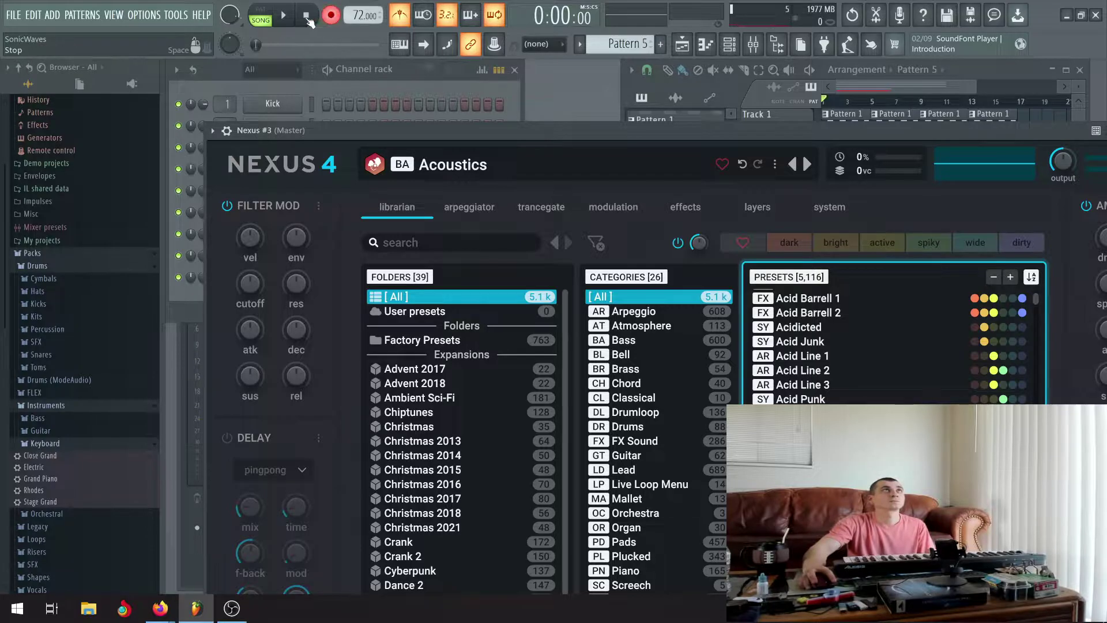
{"action": "left_click", "coordinate": [286, 17]}
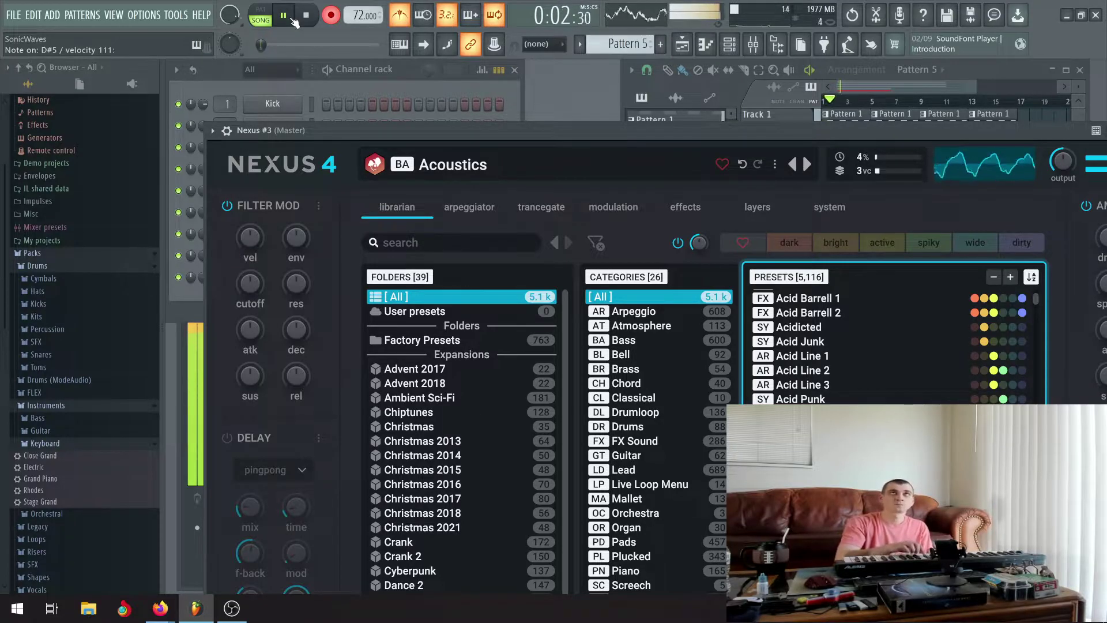
{"action": "left_click", "coordinate": [306, 15]}
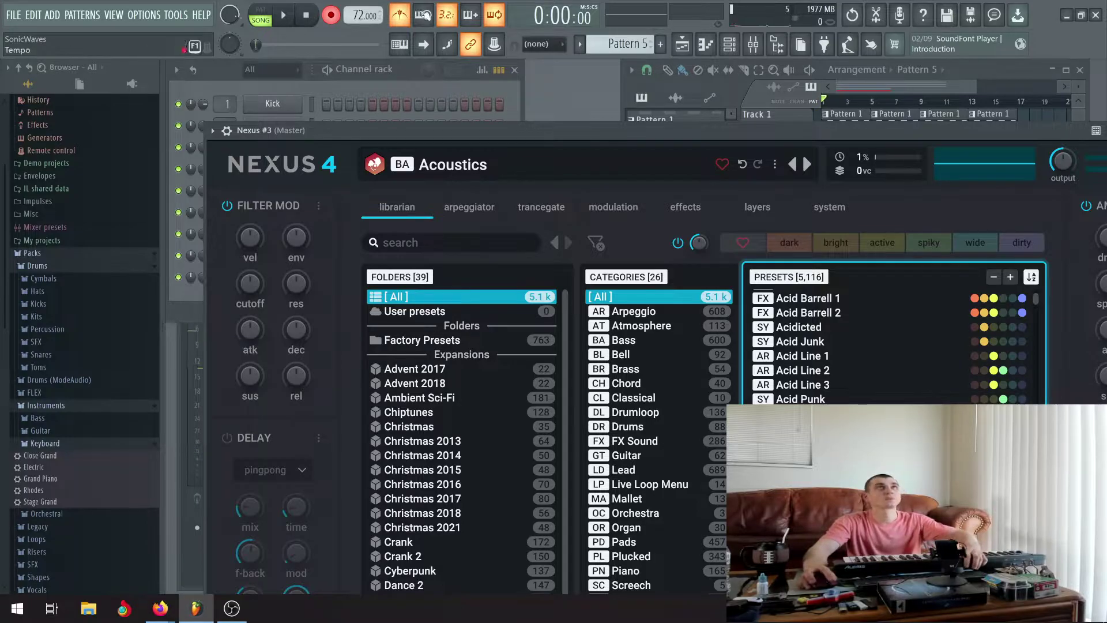
{"action": "left_click_drag", "start_coordinate": [1032, 136], "coordinate": [815, 173]}
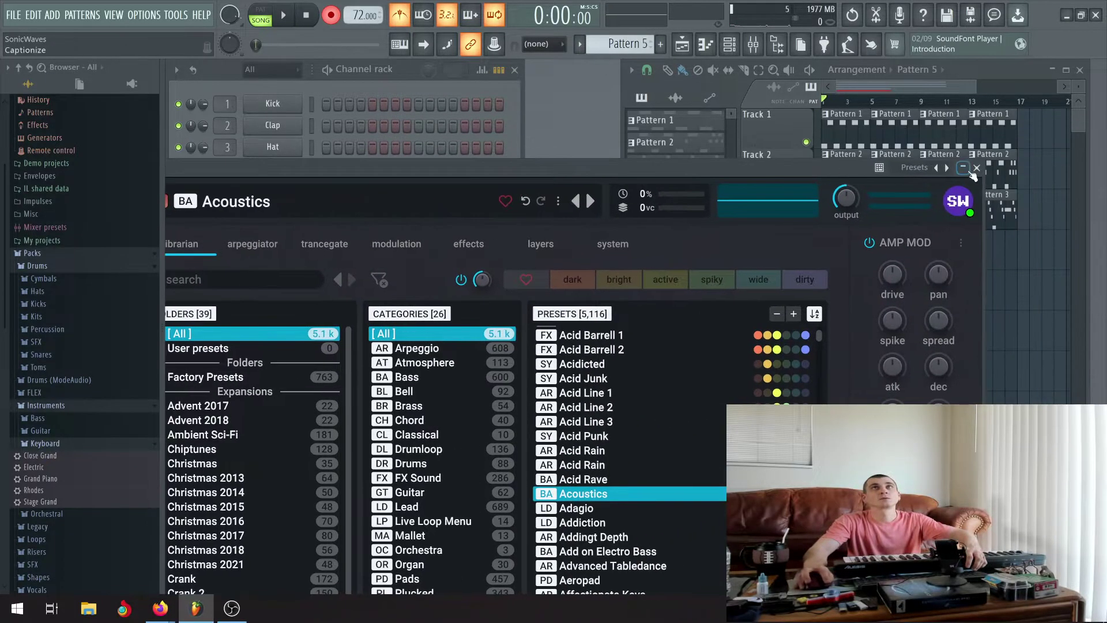
{"action": "left_click", "coordinate": [977, 168]}
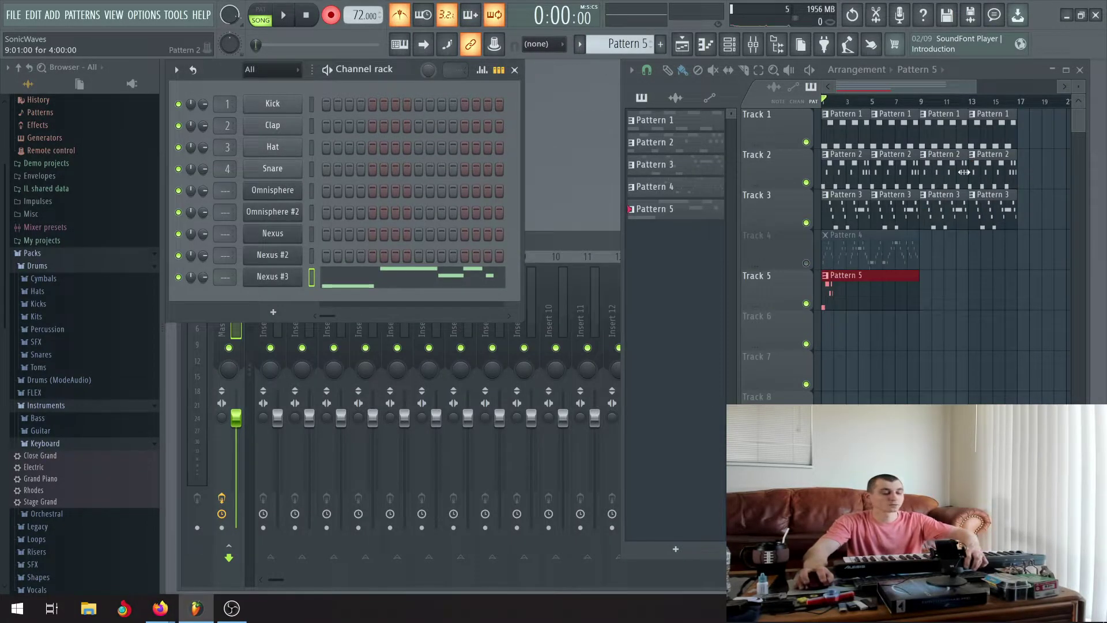
{"action": "key", "text": "ctrl+z"}
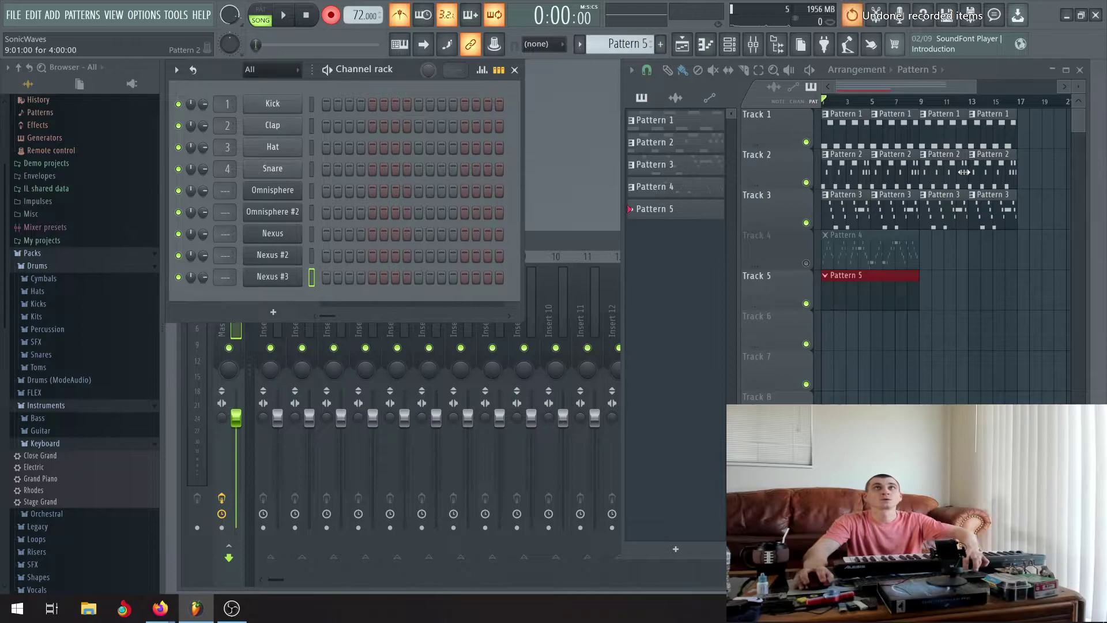
Play the song through bar 8 while rehearsing the Acoustics part, pause playback and reopen Nexus #3
{"action": "left_click", "coordinate": [291, 17]}
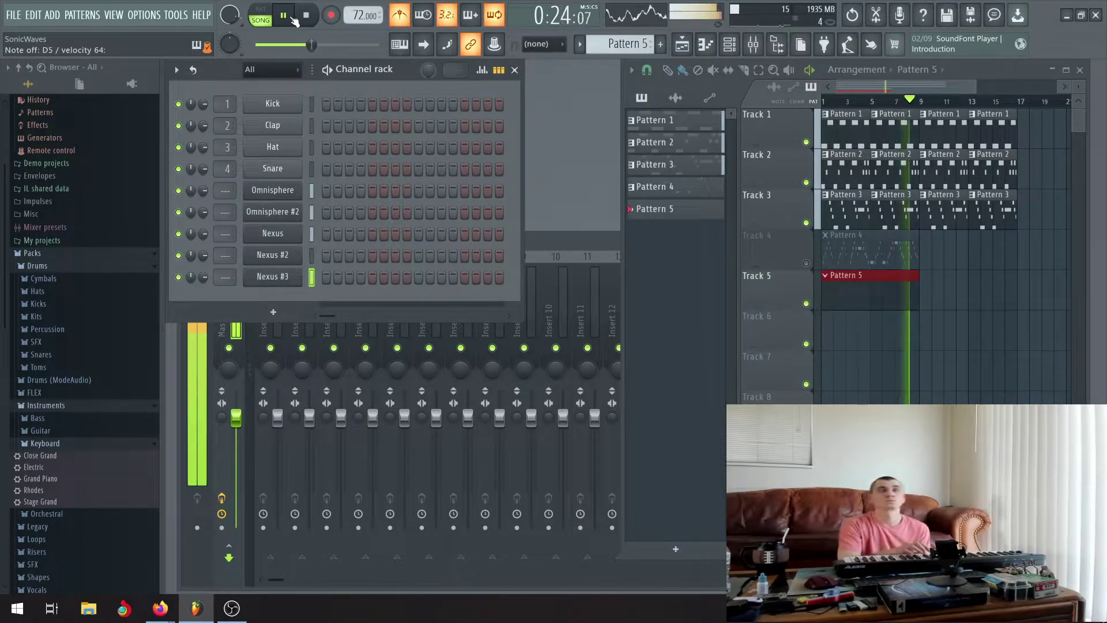
{"action": "key", "text": "space"}
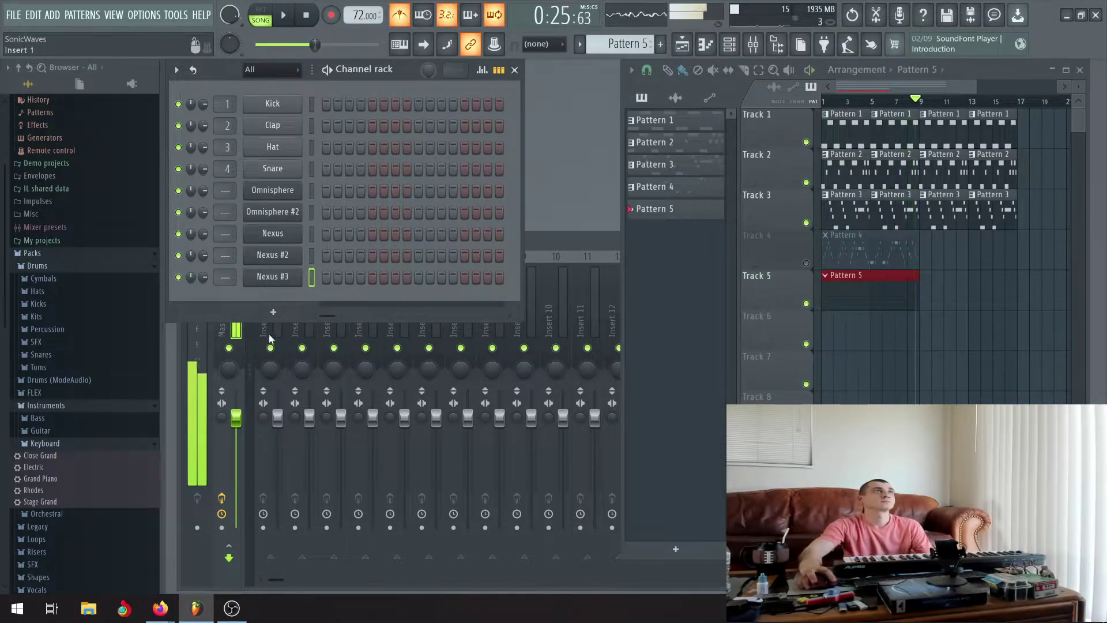
{"action": "left_click", "coordinate": [291, 279]}
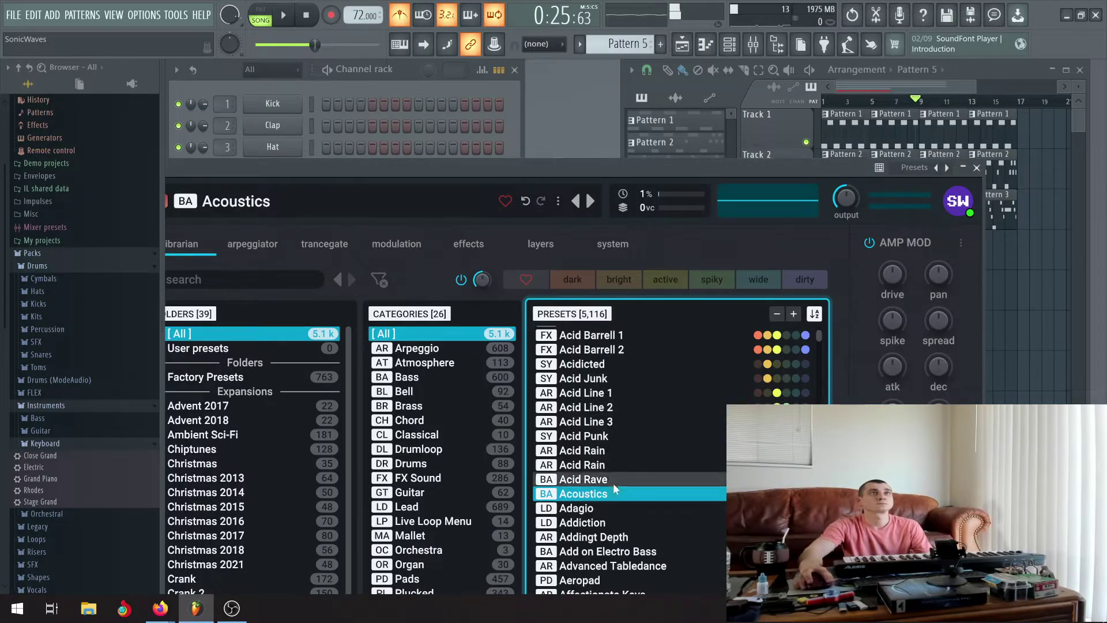
Audition the Nexus #3 presets from Addiction down to Affectionate Keys
{"action": "left_click", "coordinate": [584, 522]}
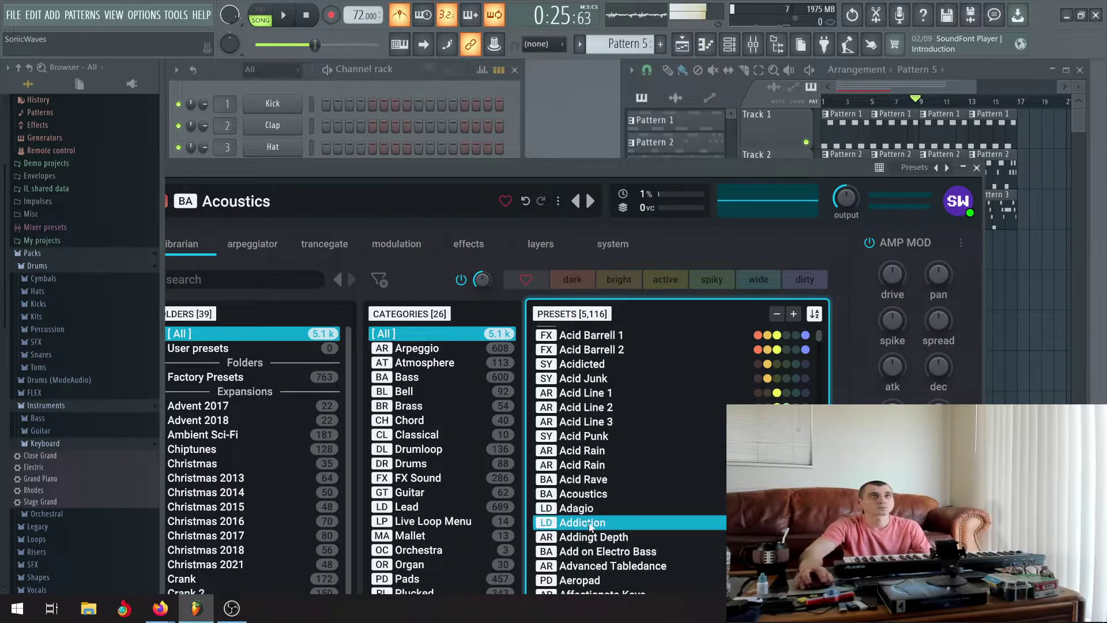
{"action": "scroll", "coordinate": [587, 433], "scroll_direction": "down", "scroll_amount": 3}
{"action": "left_click", "coordinate": [587, 398]}
{"action": "left_click", "coordinate": [593, 411]}
{"action": "left_click", "coordinate": [596, 425]}
{"action": "left_click", "coordinate": [600, 438]}
{"action": "left_click", "coordinate": [603, 452]}
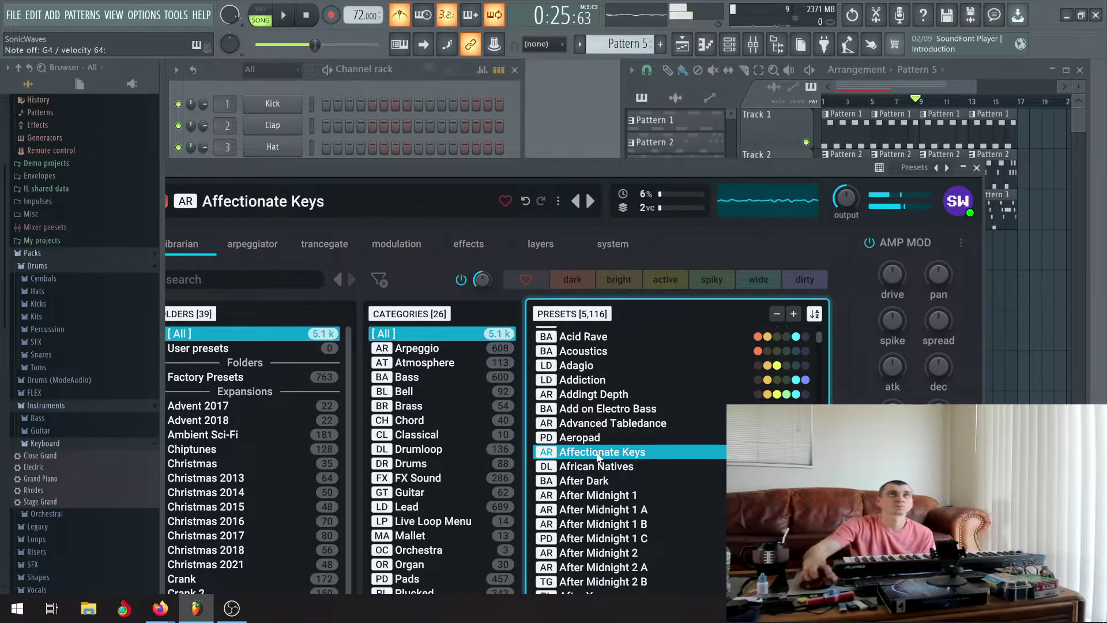
Audition further Nexus #3 presets from After Dark through the After Midnight variants down to Agora
{"action": "left_click", "coordinate": [604, 496]}
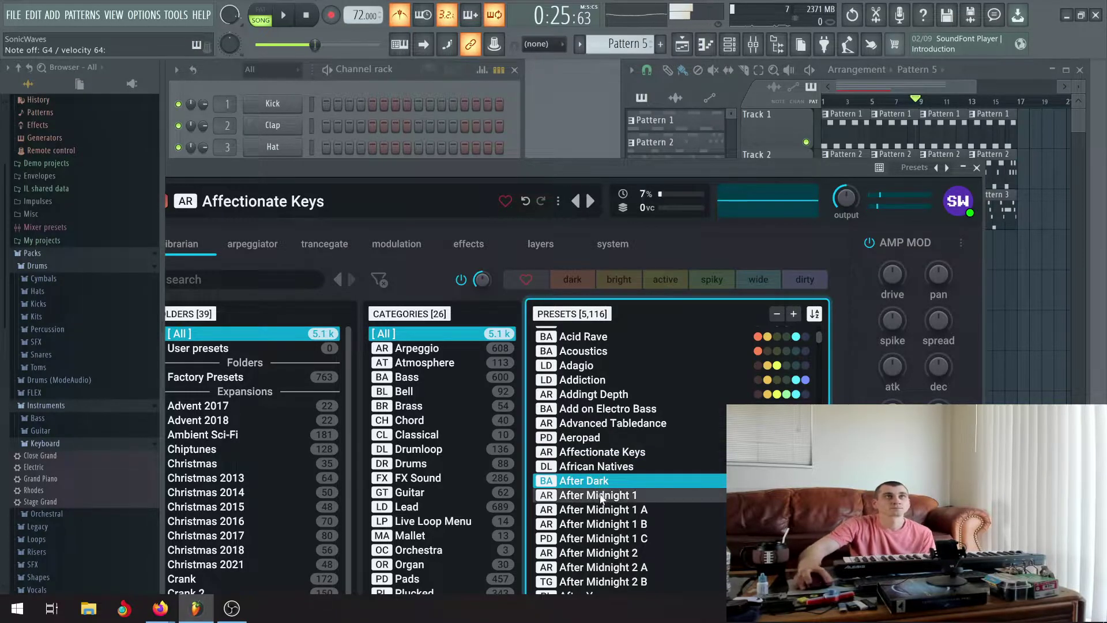
{"action": "scroll", "coordinate": [604, 499], "scroll_direction": "down", "scroll_amount": 2}
{"action": "left_click", "coordinate": [600, 414]}
{"action": "left_click", "coordinate": [603, 428]}
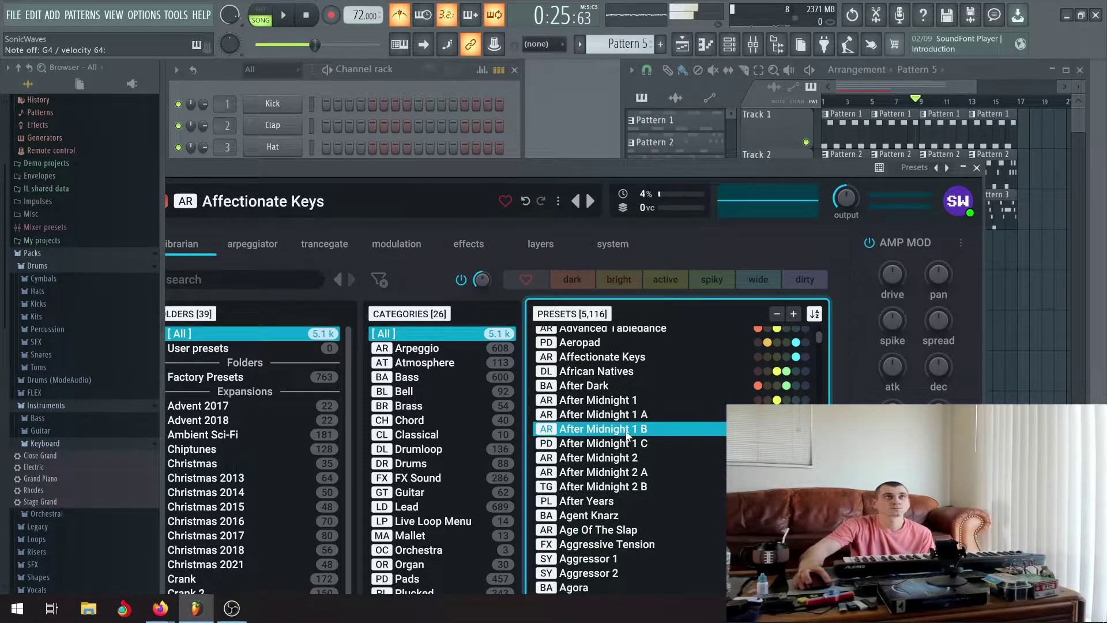
{"action": "left_click", "coordinate": [619, 444]}
{"action": "left_click", "coordinate": [615, 459]}
{"action": "left_click", "coordinate": [613, 473]}
{"action": "left_click", "coordinate": [610, 487]}
{"action": "left_click", "coordinate": [607, 502]}
{"action": "left_click", "coordinate": [607, 516]}
{"action": "left_click", "coordinate": [609, 529]}
{"action": "left_click", "coordinate": [610, 544]}
{"action": "scroll", "coordinate": [615, 461], "scroll_direction": "down", "scroll_amount": 3}
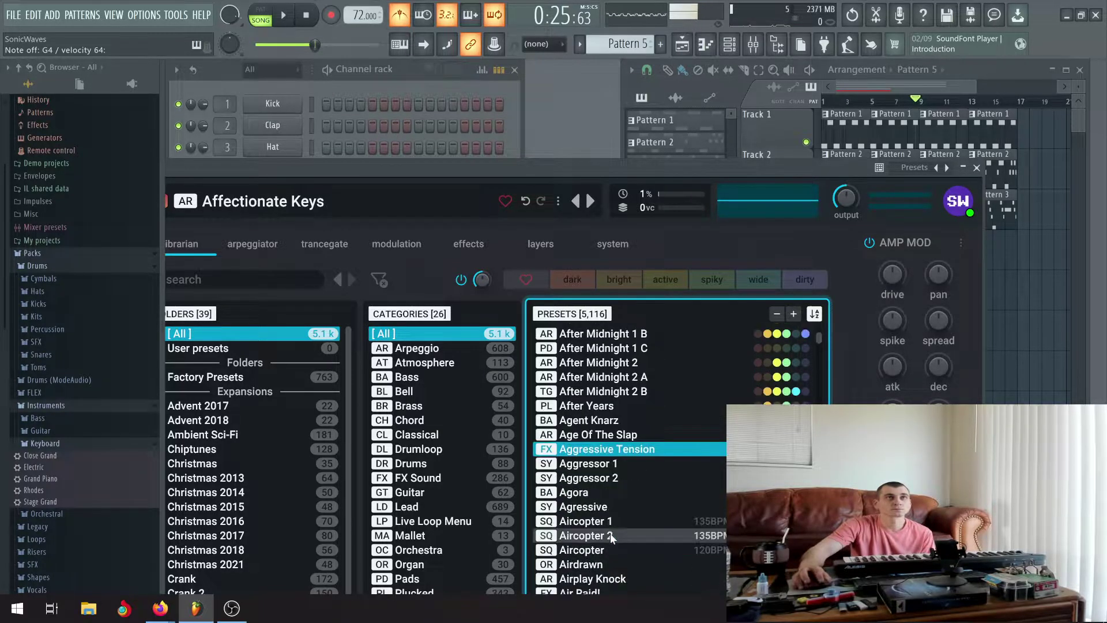
{"action": "left_click", "coordinate": [617, 415]}
{"action": "left_click", "coordinate": [611, 430]}
{"action": "left_click", "coordinate": [608, 445]}
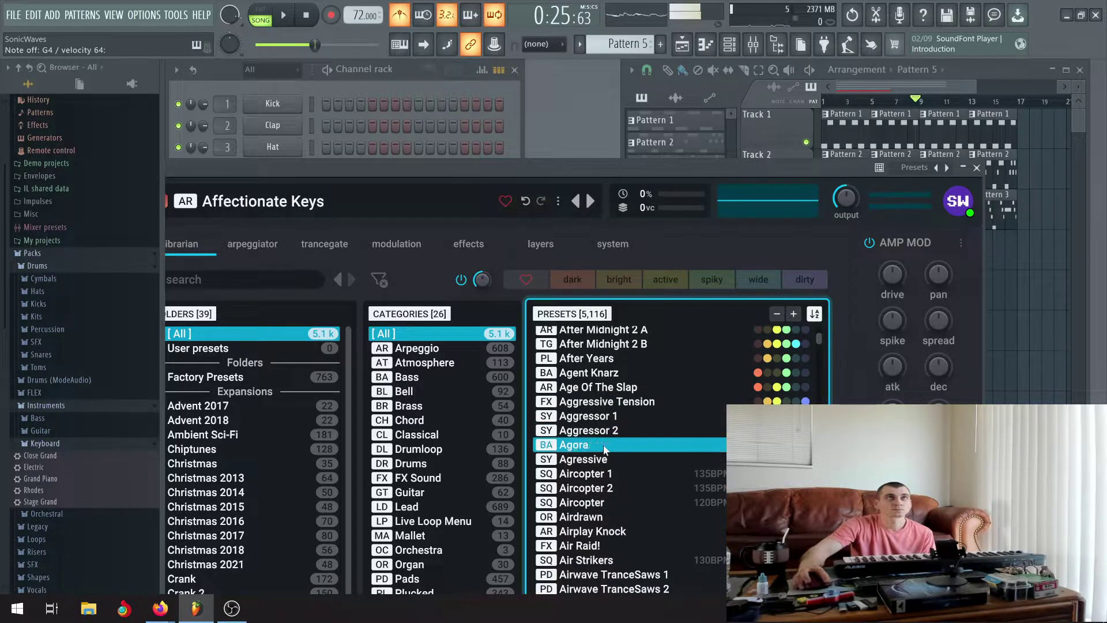
Preview the synth presets Agressive, Aircopter 1, Aircopter 2, Aircopter and Airdrawn
{"action": "left_click", "coordinate": [606, 459]}
{"action": "left_click", "coordinate": [608, 473]}
{"action": "left_click", "coordinate": [612, 488]}
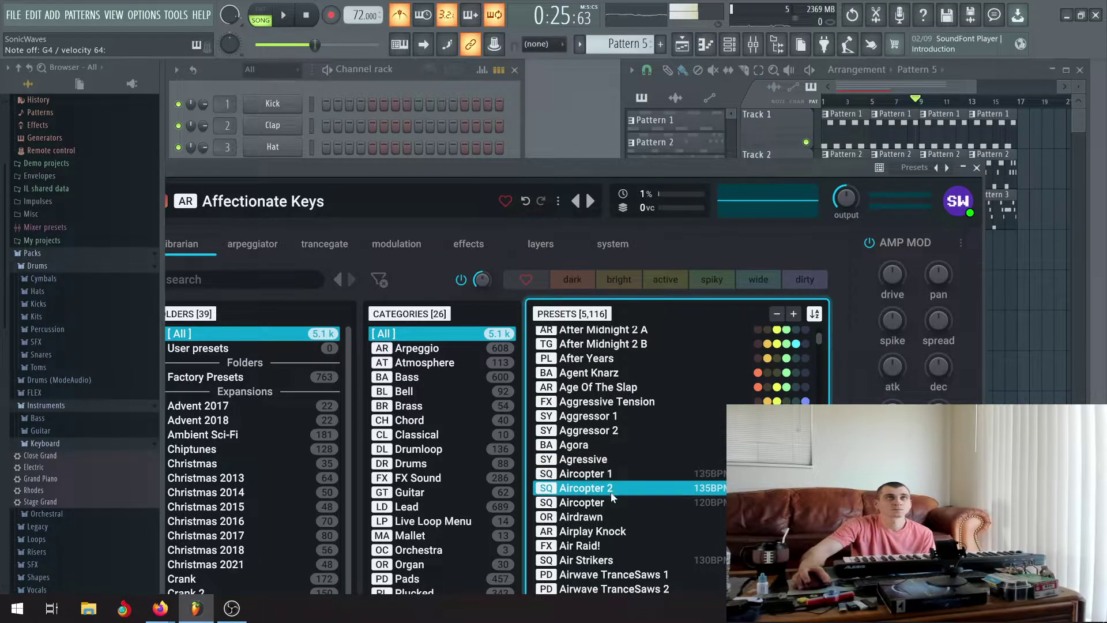
{"action": "left_click", "coordinate": [613, 502]}
{"action": "left_click", "coordinate": [608, 516]}
Preview Airplay Knock, Air Raid!, Air Strikers and the Airwave TranceSaws presets
{"action": "scroll", "coordinate": [622, 511], "scroll_direction": "down", "scroll_amount": 2}
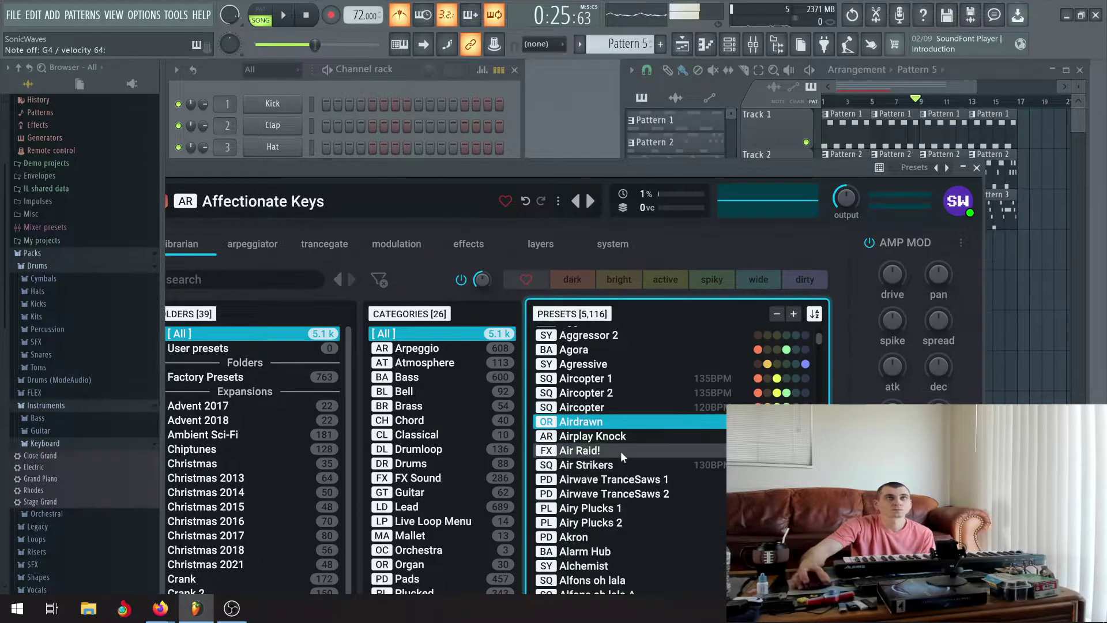
{"action": "left_click", "coordinate": [616, 436]}
{"action": "left_click", "coordinate": [613, 451]}
{"action": "left_click", "coordinate": [645, 480]}
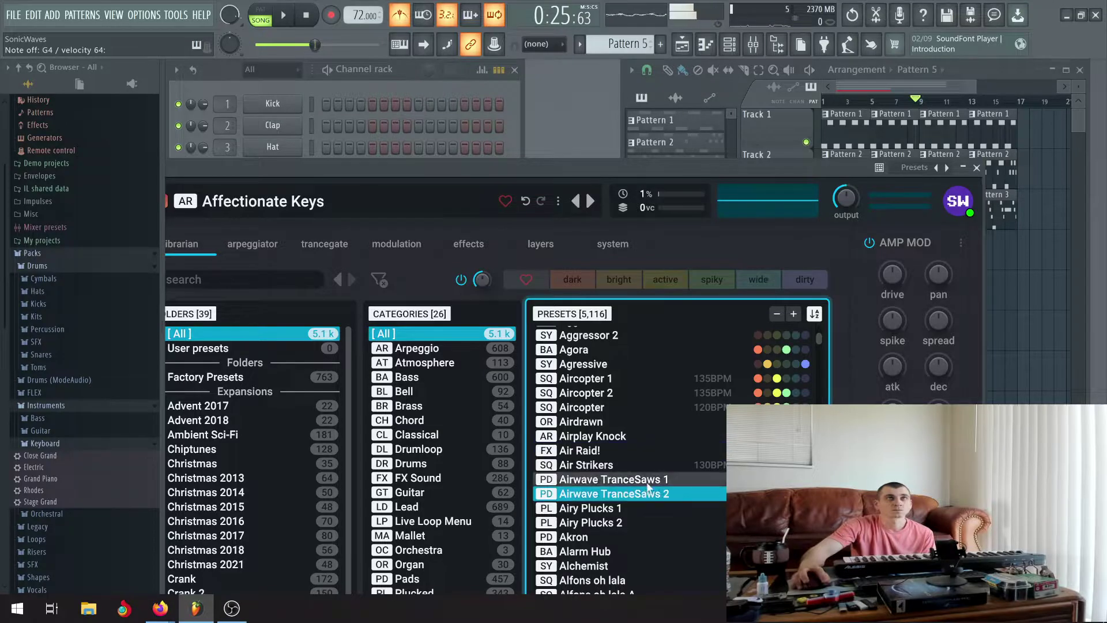
{"action": "left_click", "coordinate": [651, 465]}
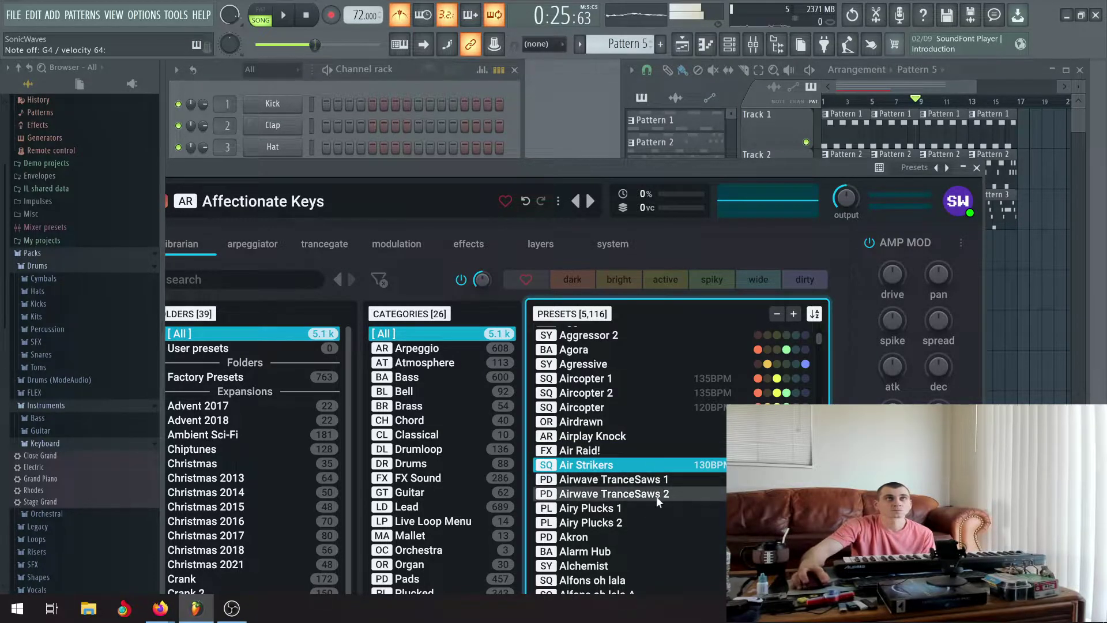
{"action": "left_click", "coordinate": [656, 496]}
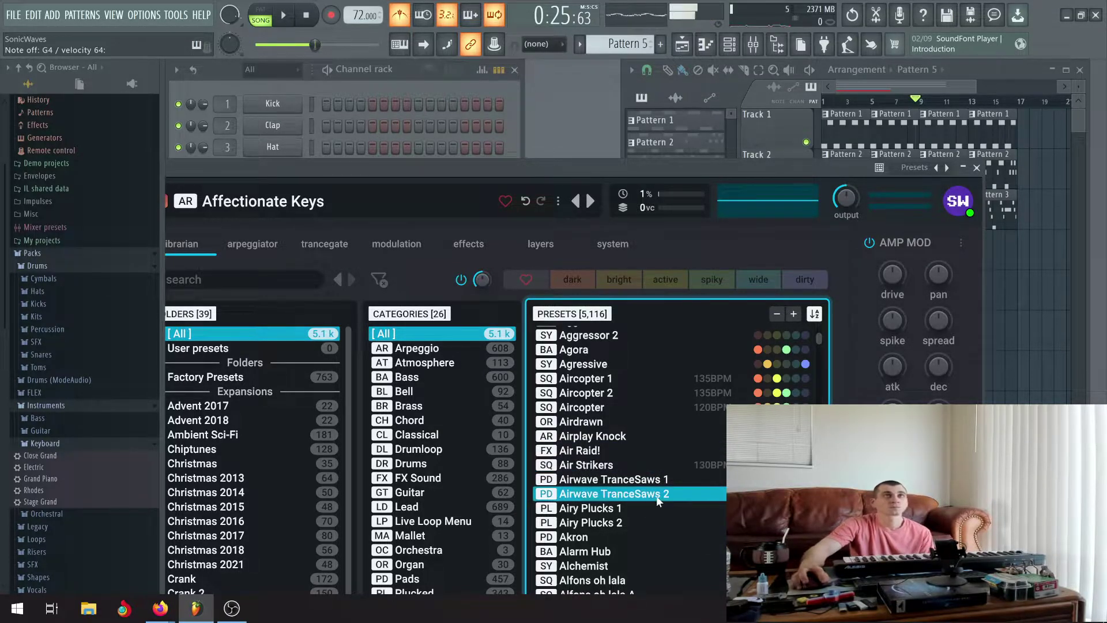
Preview the presets from Airy Plucks 1 through Alchemist, Alfons oh lala, Alfons oh lala A and Alien
{"action": "left_click", "coordinate": [617, 508]}
{"action": "left_click", "coordinate": [614, 523]}
{"action": "left_click", "coordinate": [606, 538]}
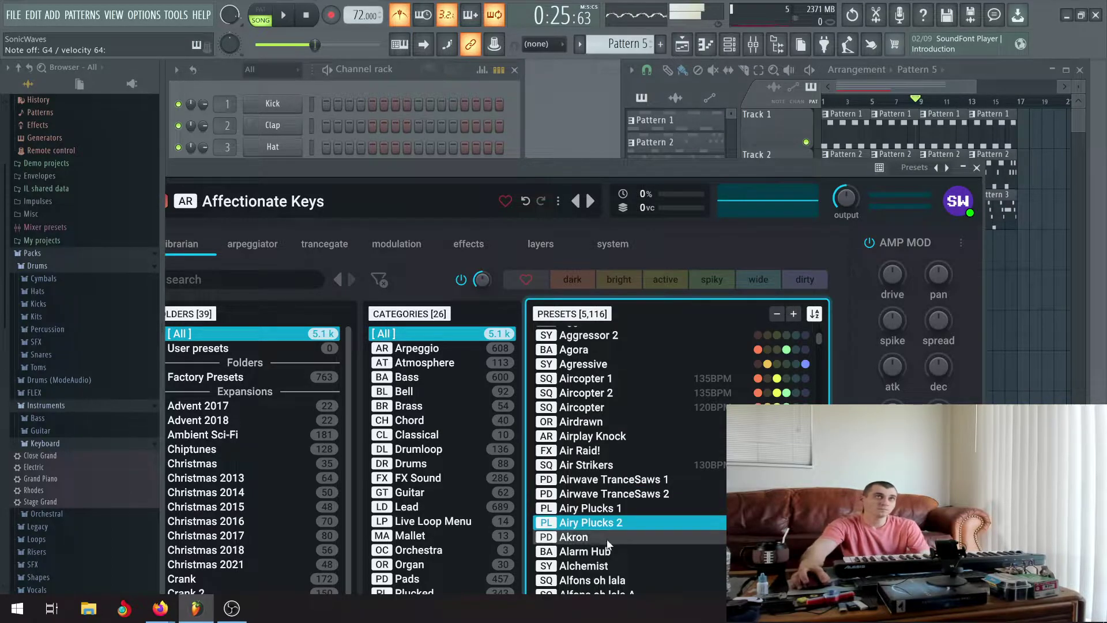
{"action": "scroll", "coordinate": [612, 530], "scroll_direction": "down", "scroll_amount": 2}
{"action": "left_click", "coordinate": [612, 471]}
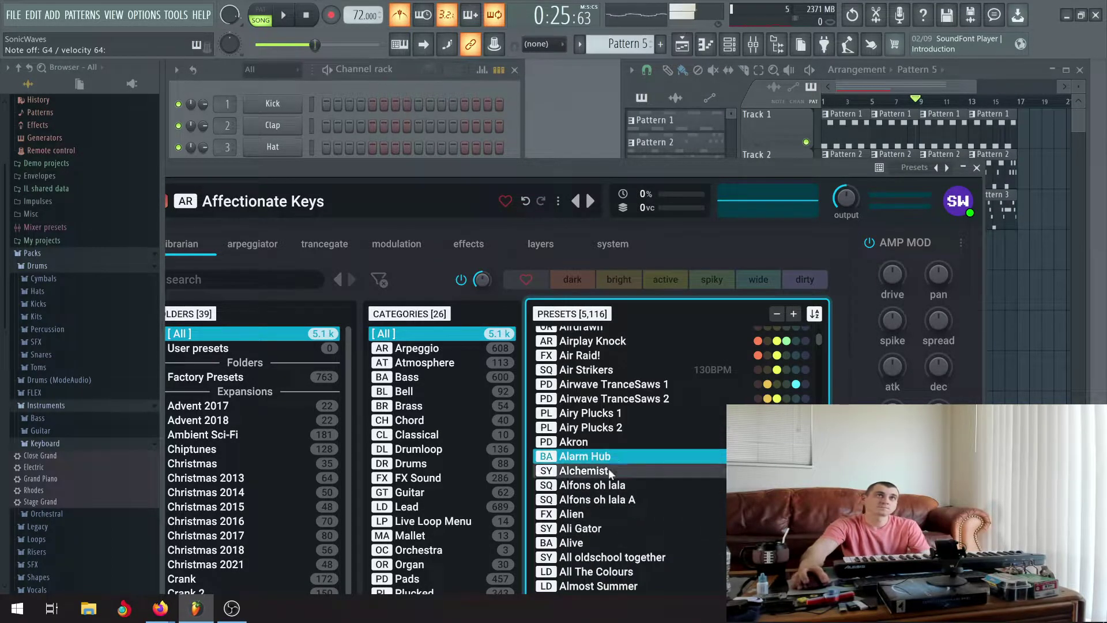
{"action": "left_click", "coordinate": [611, 486]}
{"action": "left_click", "coordinate": [613, 501]}
{"action": "left_click", "coordinate": [597, 514]}
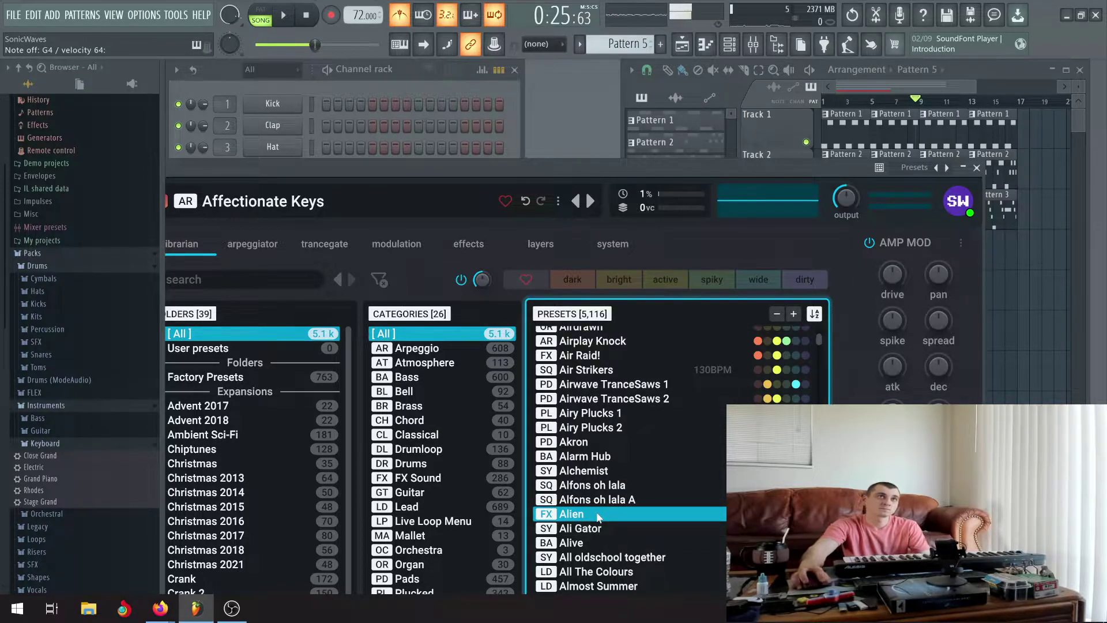
Preview Ali Gator and Alive, and load the Alive bass preset for playing
{"action": "left_click", "coordinate": [596, 530]}
{"action": "left_click", "coordinate": [597, 542]}
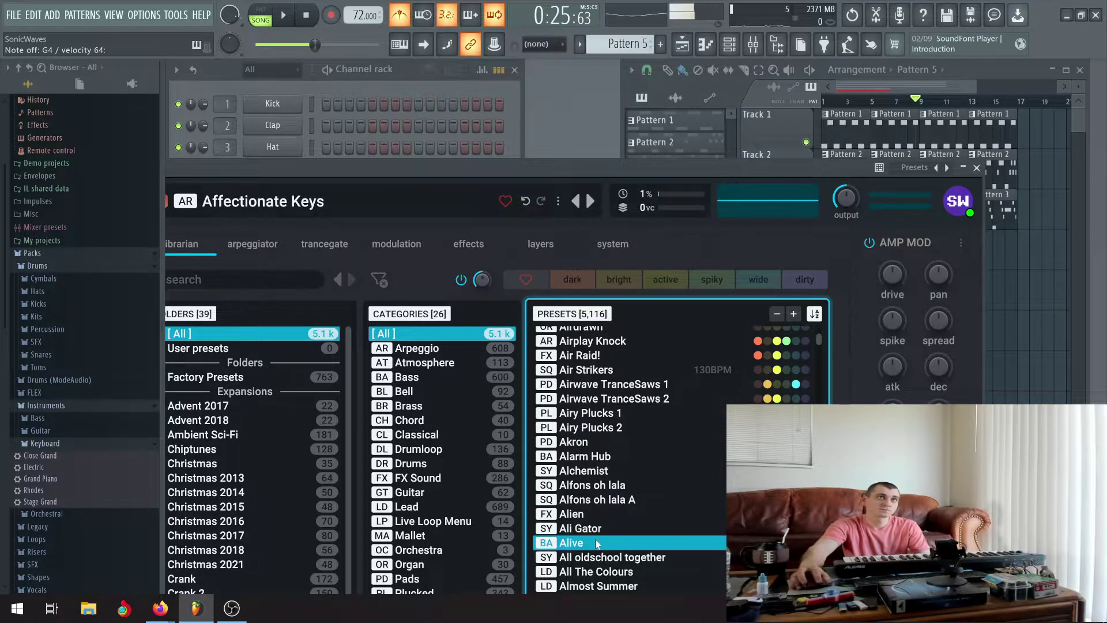
{"action": "scroll", "coordinate": [598, 544], "scroll_direction": "down", "scroll_amount": 3}
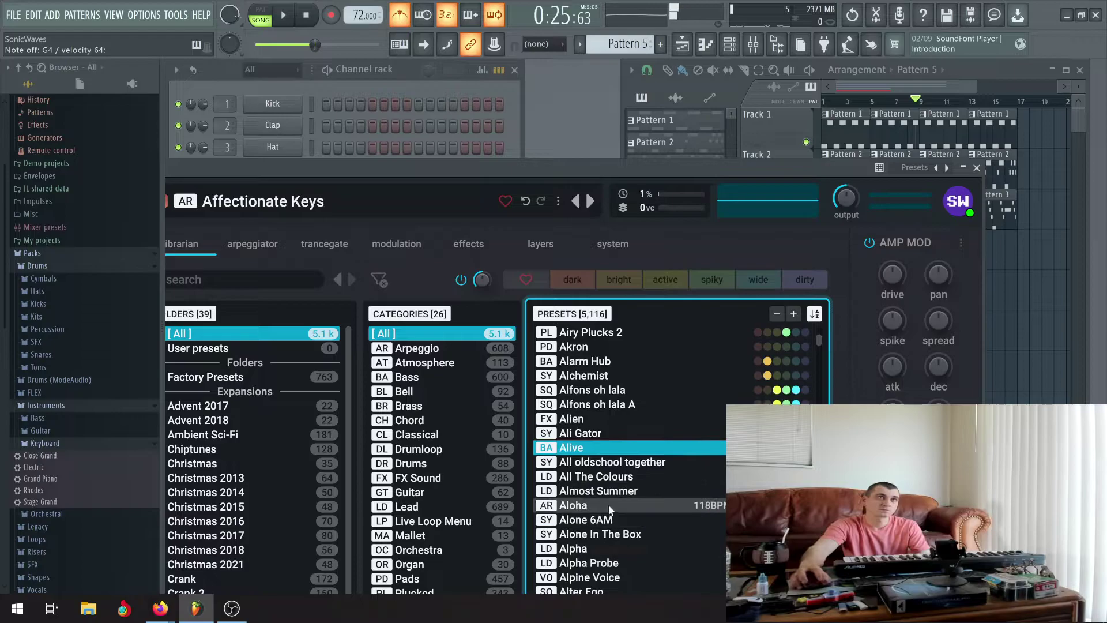
{"action": "double_click", "coordinate": [600, 455]}
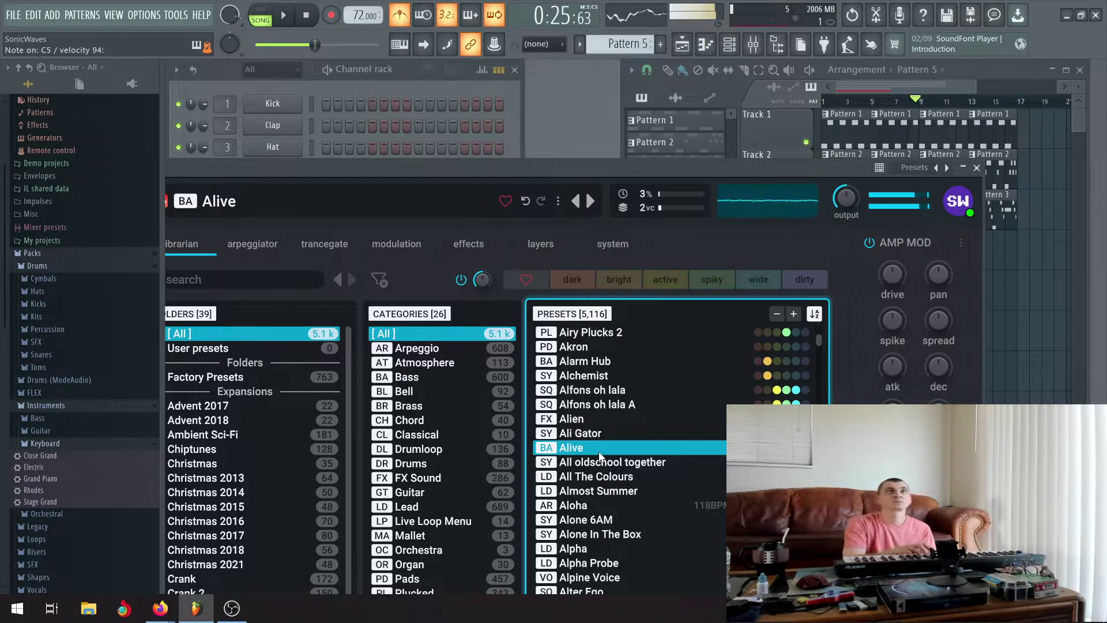
Preview All oldschool together, Alone 6AM, Alone In The Box and Alpha
{"action": "left_click", "coordinate": [597, 463]}
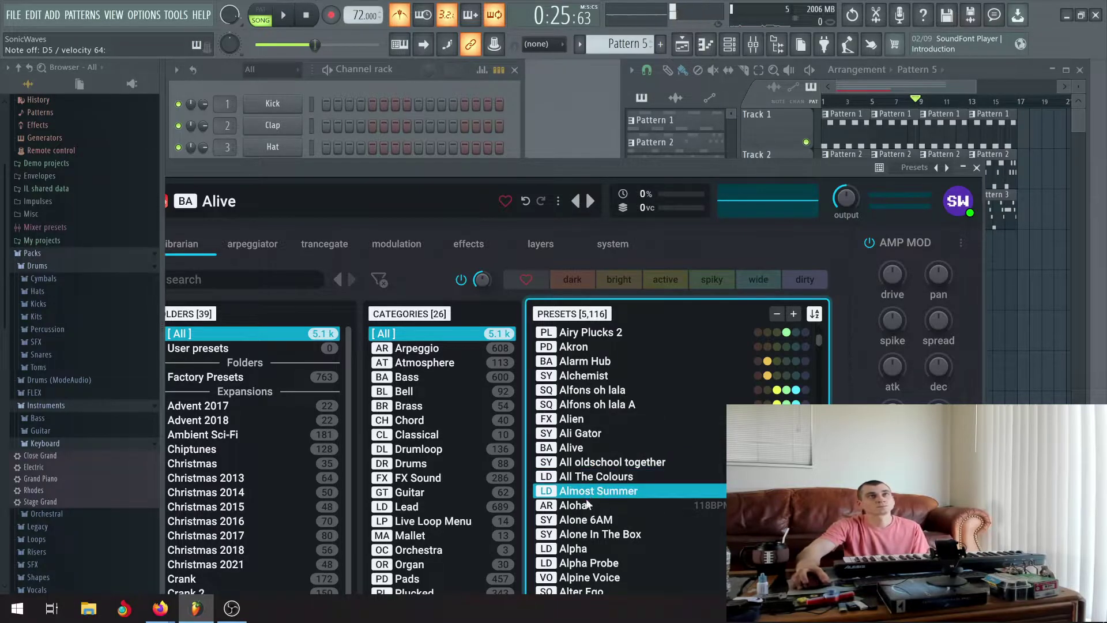
{"action": "left_click", "coordinate": [589, 520]}
{"action": "left_click", "coordinate": [597, 534]}
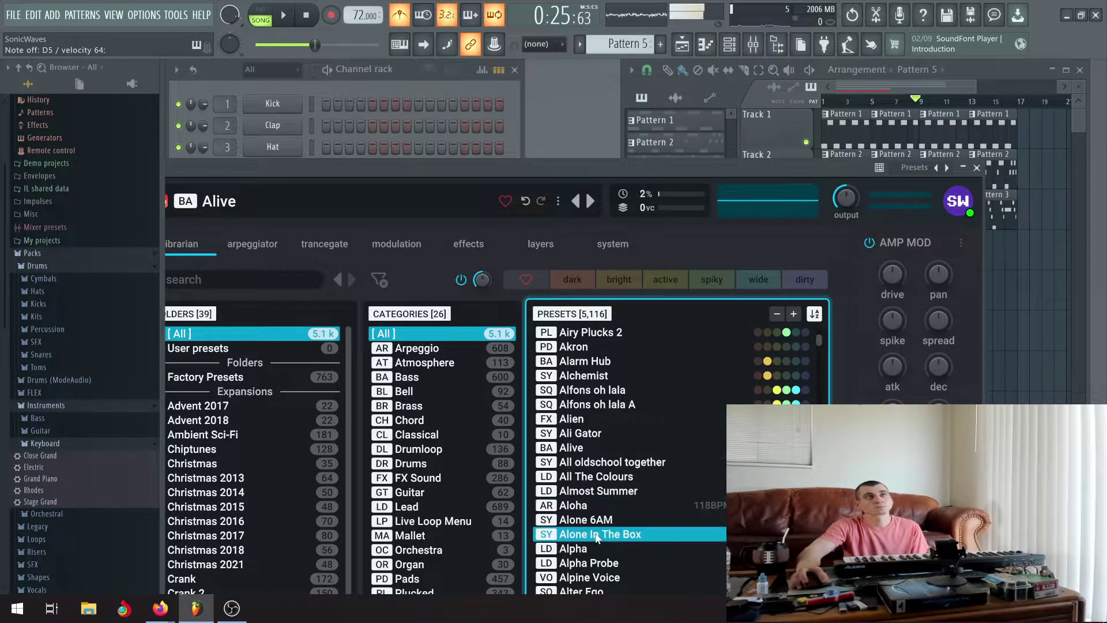
{"action": "scroll", "coordinate": [614, 521], "scroll_direction": "down", "scroll_amount": 4}
{"action": "left_click", "coordinate": [590, 407]}
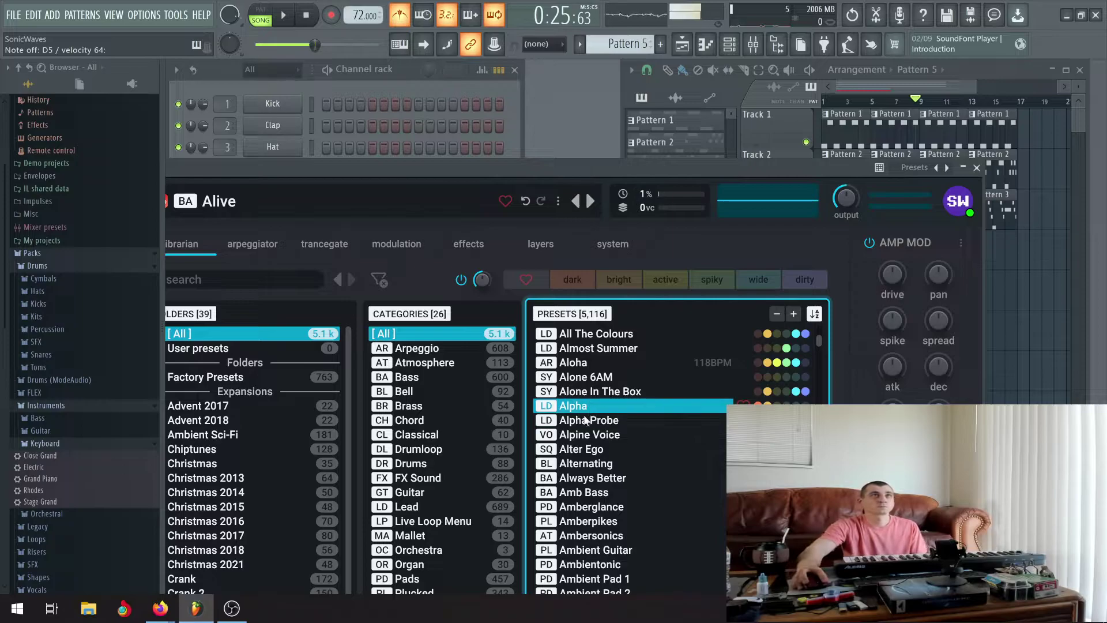
Preview Alpine Voice, Alter Ego, Always Better, Amb Bass, Amberglance, Amberpikes and Ambersonics
{"action": "left_click", "coordinate": [579, 440]}
{"action": "left_click", "coordinate": [584, 451]}
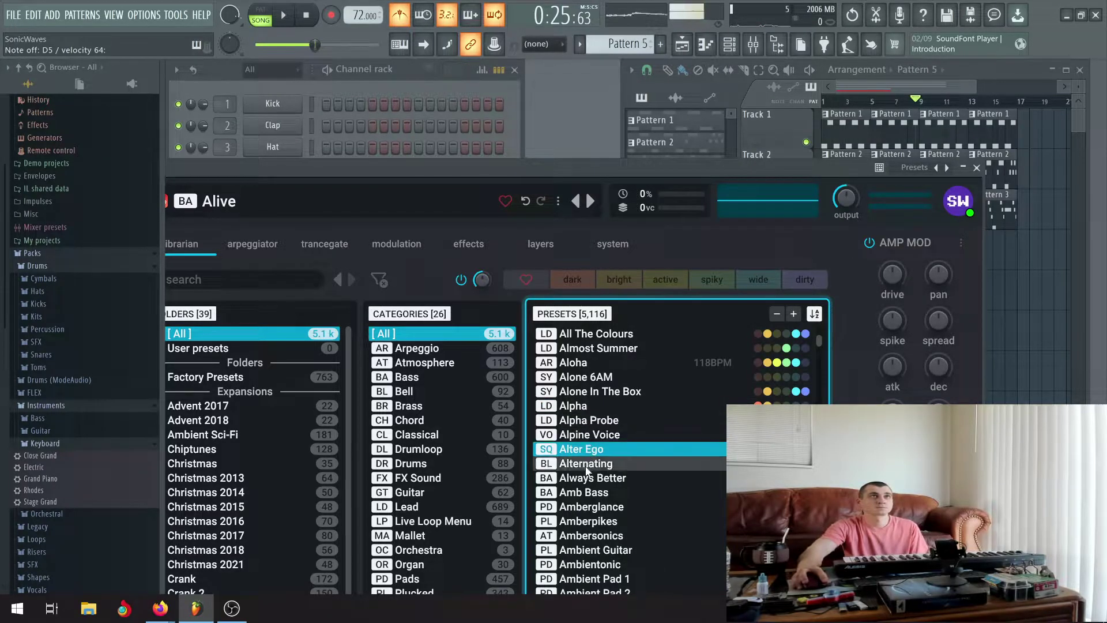
{"action": "left_click", "coordinate": [594, 478]}
{"action": "left_click", "coordinate": [600, 492]}
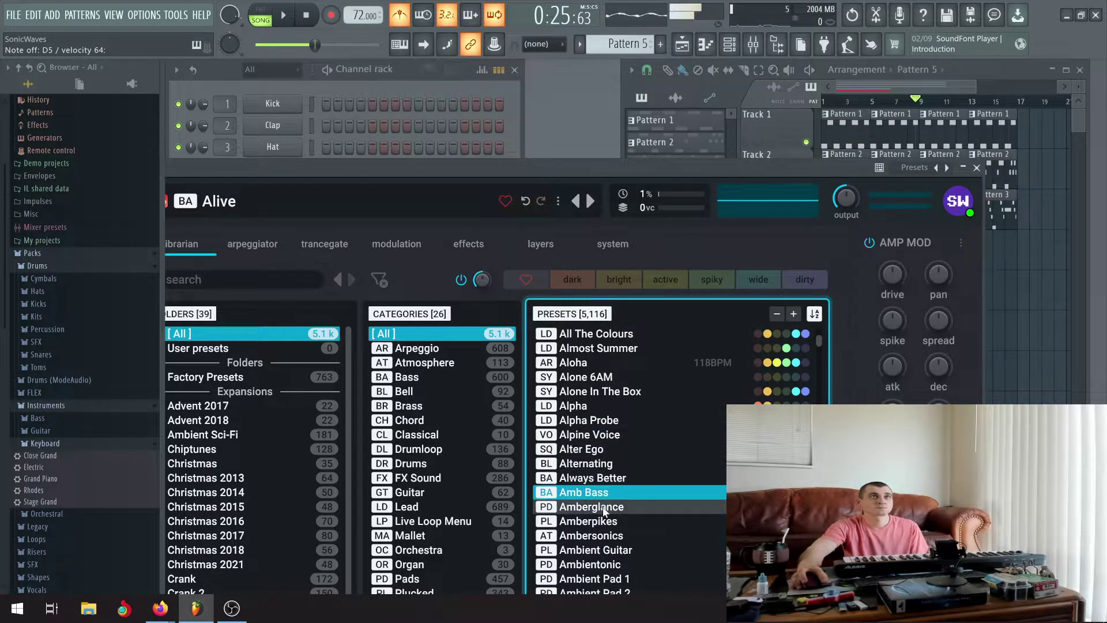
{"action": "left_click", "coordinate": [609, 505]}
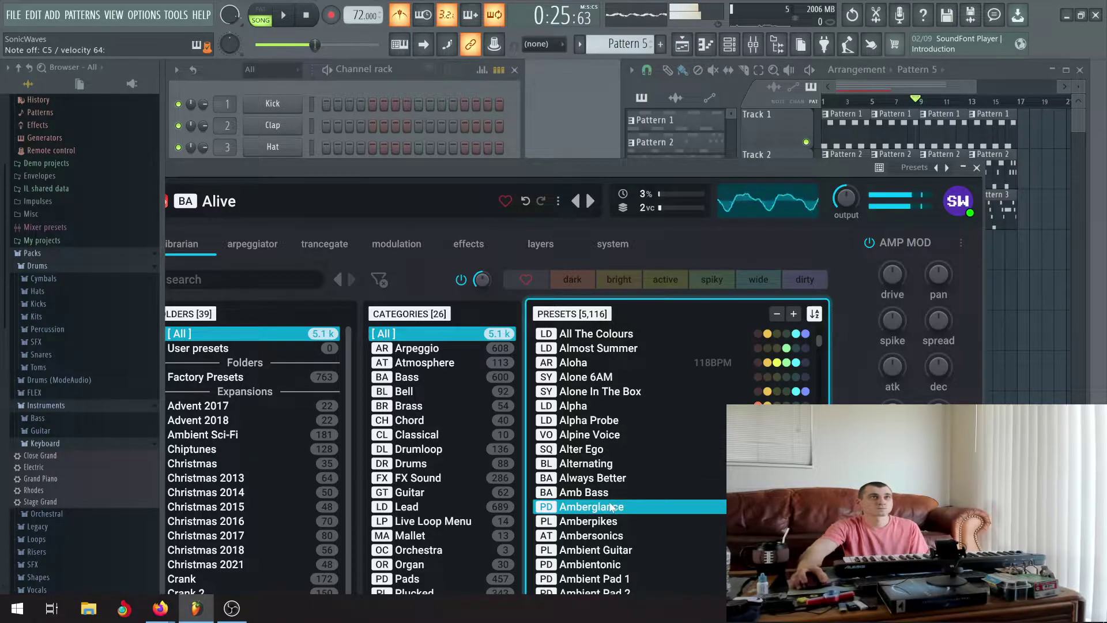
{"action": "left_click", "coordinate": [606, 522]}
{"action": "left_click", "coordinate": [606, 534]}
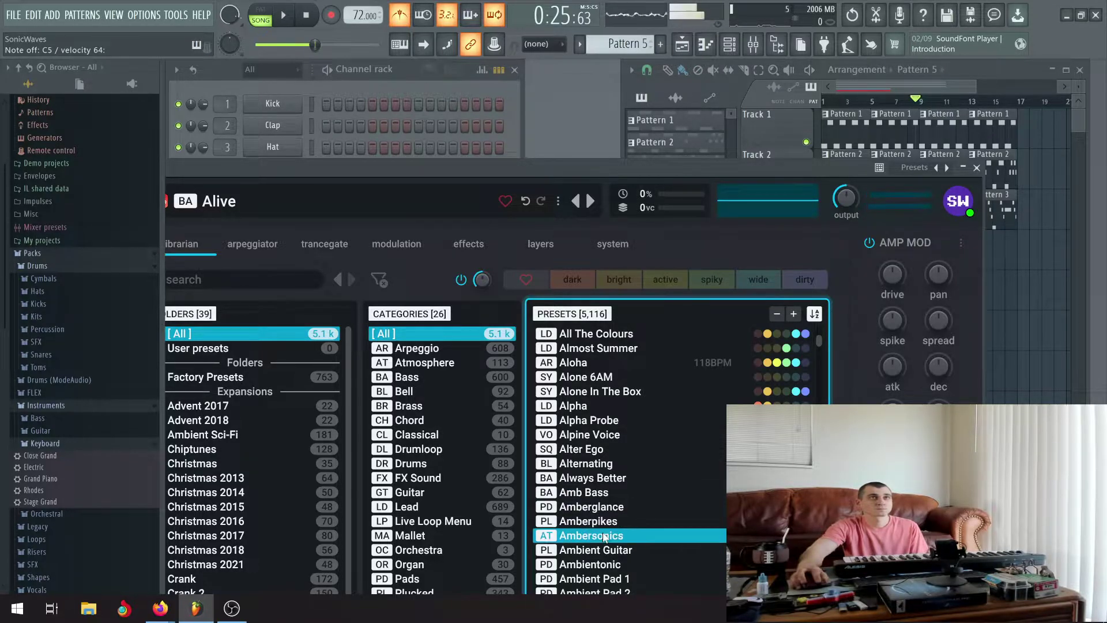
Preview Ambient Guitar and the pad presets Ambient Pad 1 through Ambient Pad 8
{"action": "scroll", "coordinate": [606, 532], "scroll_direction": "down", "scroll_amount": 1}
{"action": "scroll", "coordinate": [606, 532], "scroll_direction": "down", "scroll_amount": 1}
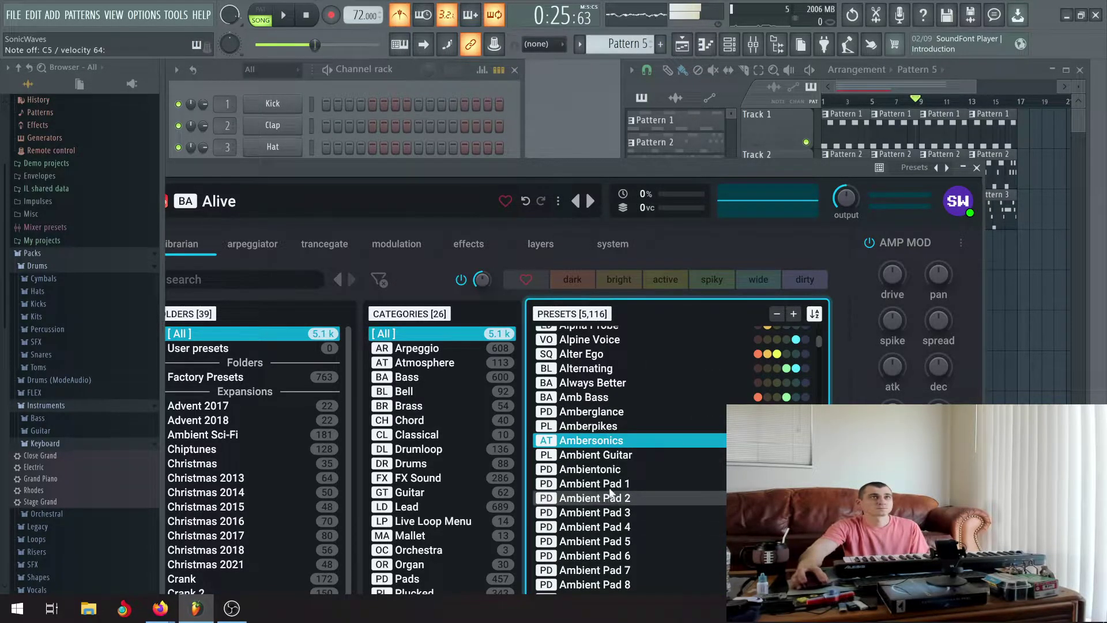
{"action": "left_click", "coordinate": [624, 459]}
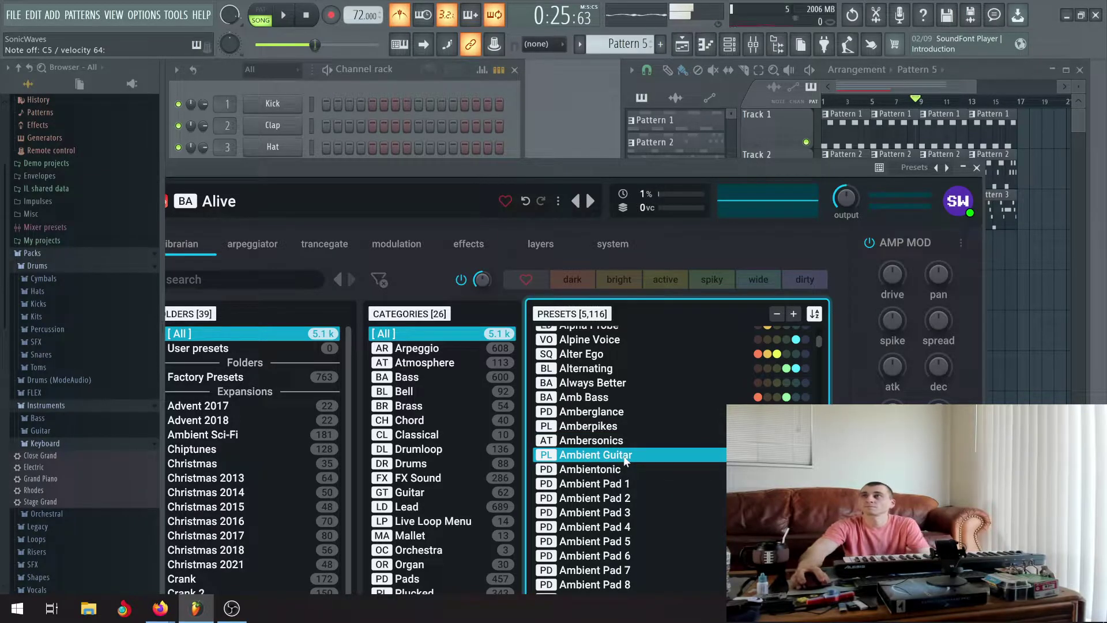
{"action": "left_click", "coordinate": [623, 484]}
{"action": "left_click", "coordinate": [620, 497]}
{"action": "left_click", "coordinate": [616, 512]}
{"action": "left_click", "coordinate": [618, 526]}
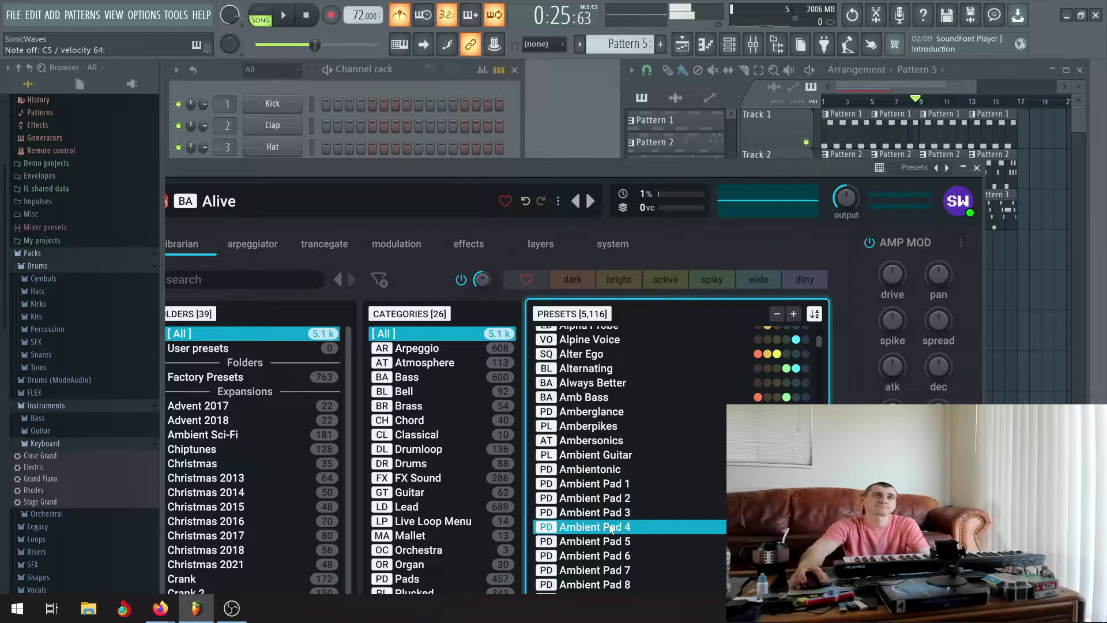
{"action": "left_click", "coordinate": [621, 541]}
{"action": "left_click", "coordinate": [622, 556]}
{"action": "scroll", "coordinate": [622, 562], "scroll_direction": "down", "scroll_amount": 2}
{"action": "left_click", "coordinate": [615, 474]}
{"action": "left_click", "coordinate": [610, 491]}
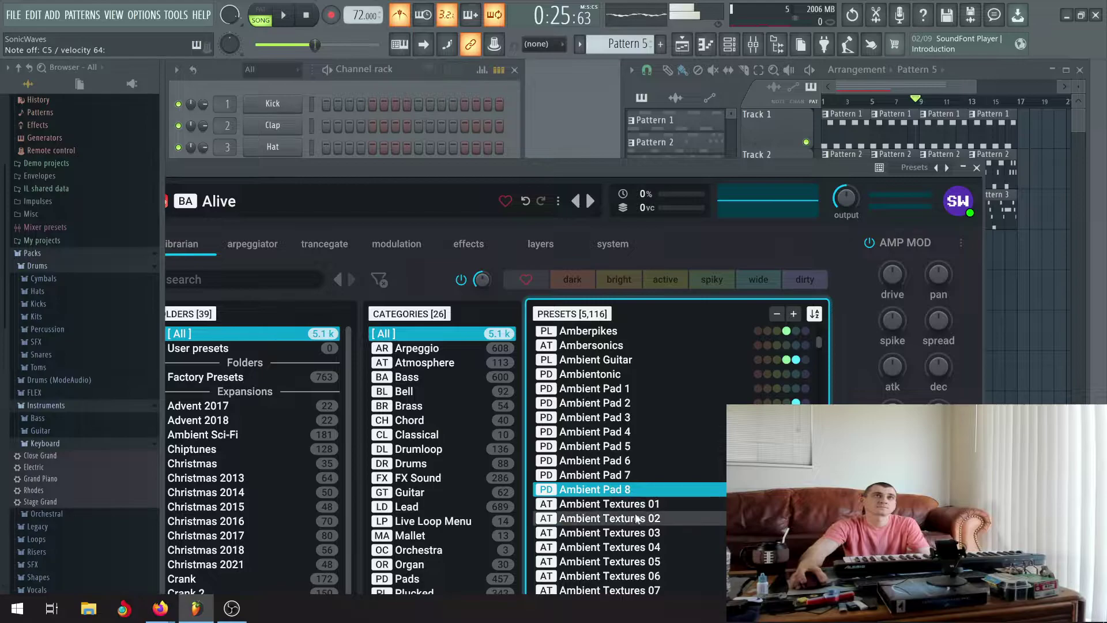
Preview the atmosphere presets from Ambient Textures 01 to Ambient Textures 08
{"action": "left_click", "coordinate": [616, 504]}
{"action": "left_click", "coordinate": [616, 519]}
{"action": "left_click", "coordinate": [616, 533]}
{"action": "scroll", "coordinate": [617, 534], "scroll_direction": "down", "scroll_amount": 3}
{"action": "key", "text": "Down"}
{"action": "key", "text": "Down"}
{"action": "key", "text": "Down"}
{"action": "key", "text": "Down"}
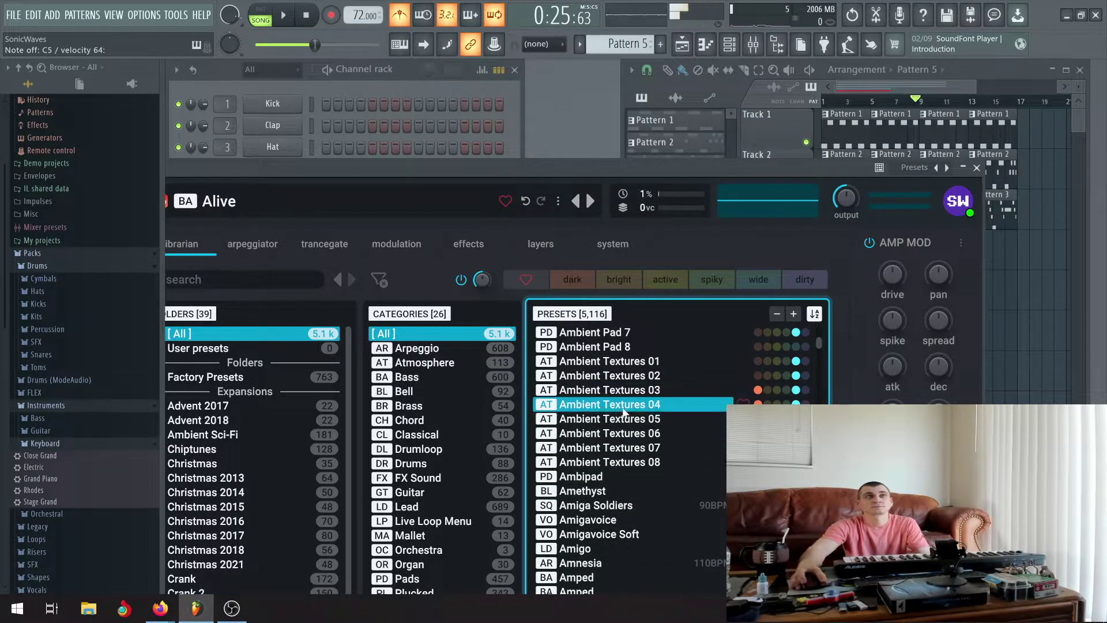
{"action": "left_click", "coordinate": [603, 462]}
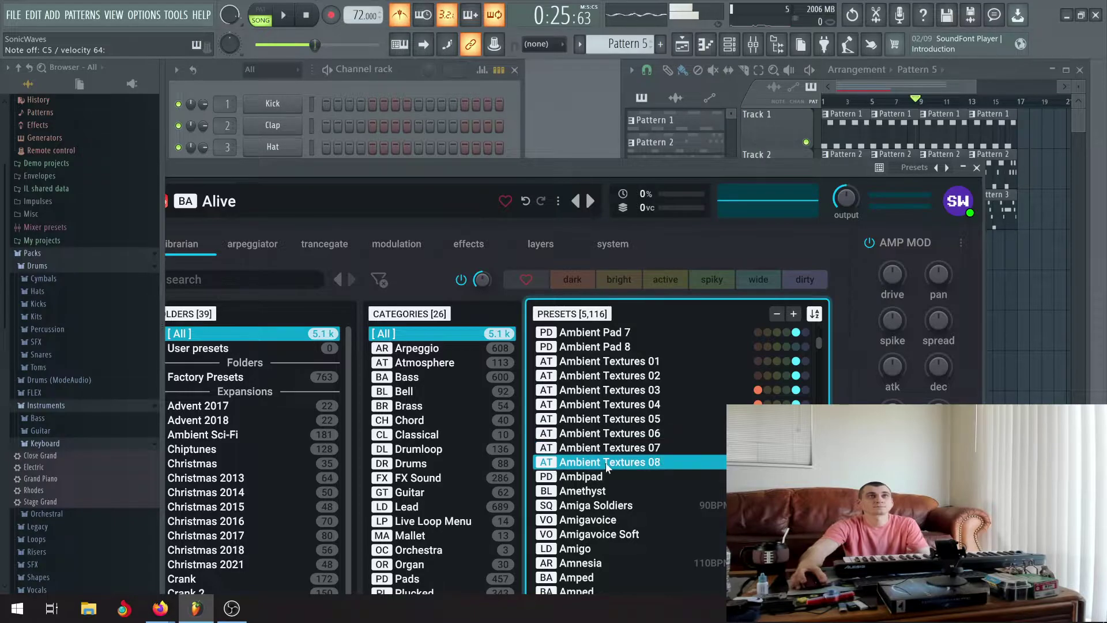
Preview the Ambipad, Amethyst and Amiga Soldiers presets
{"action": "left_click", "coordinate": [598, 476]}
{"action": "left_click", "coordinate": [594, 492]}
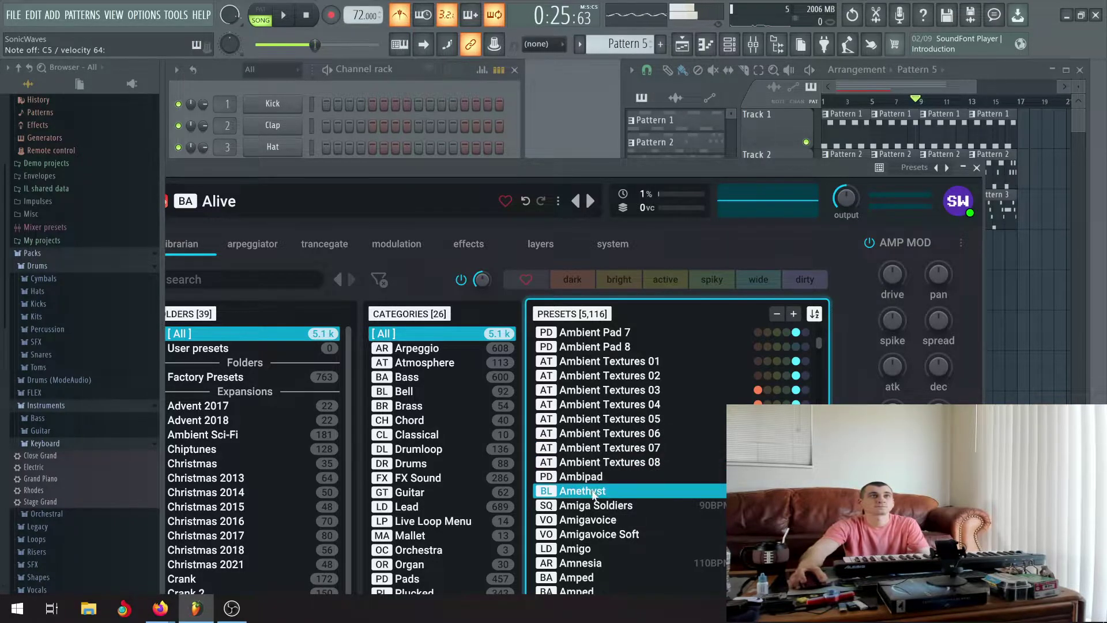
{"action": "left_click", "coordinate": [588, 505]}
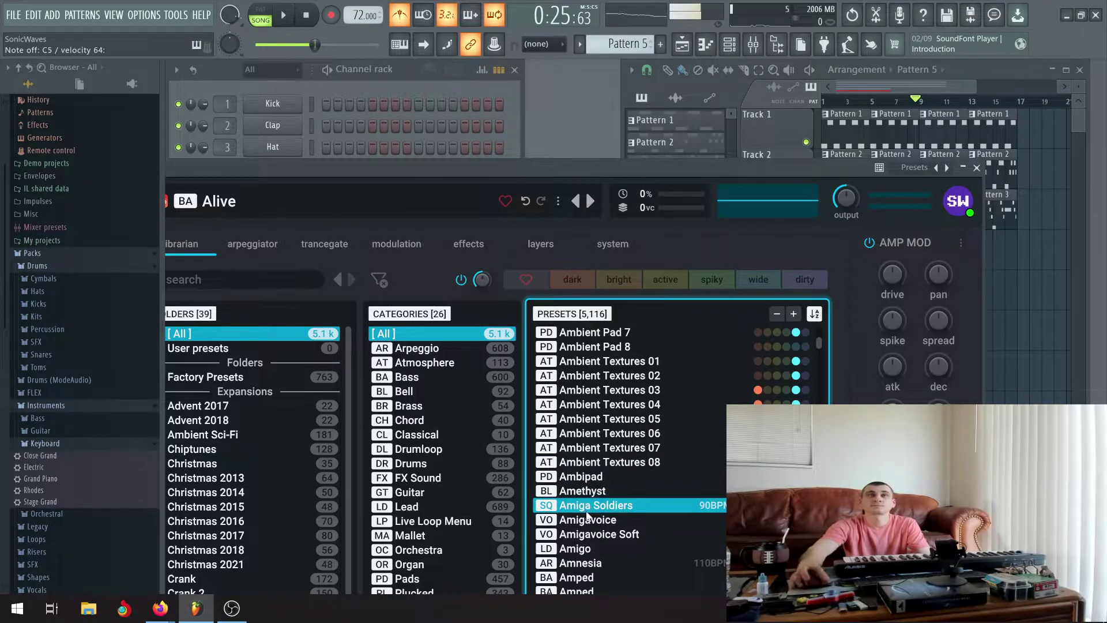
Preview Amigavoice and Amigavoice Soft, and load the Amigavoice preset for playing
{"action": "left_click", "coordinate": [588, 519]}
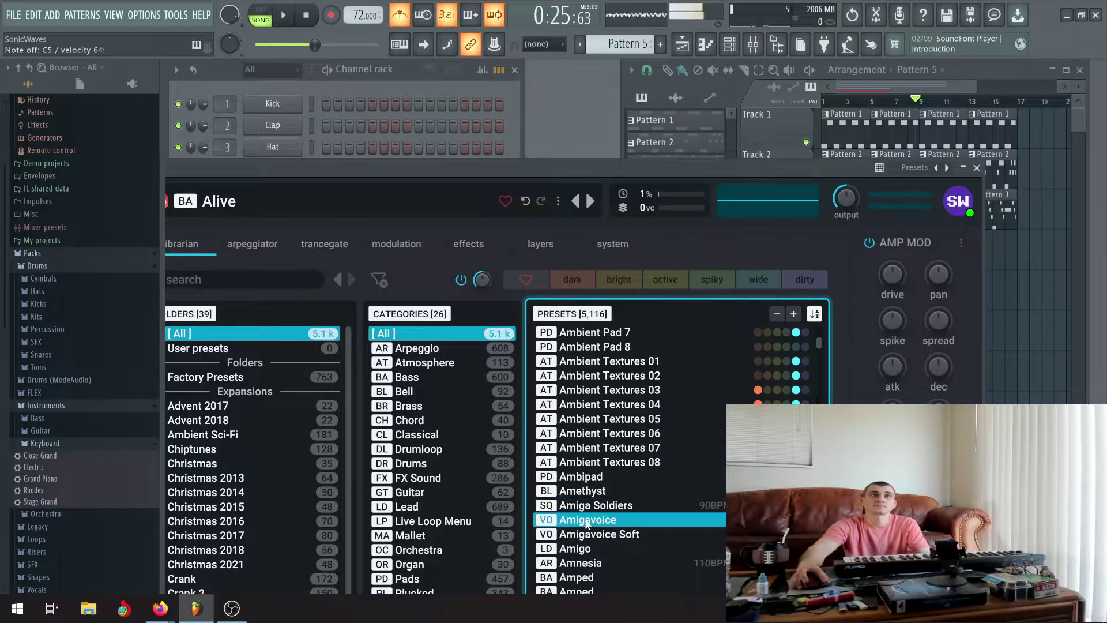
{"action": "left_click", "coordinate": [613, 534]}
{"action": "left_click", "coordinate": [597, 520]}
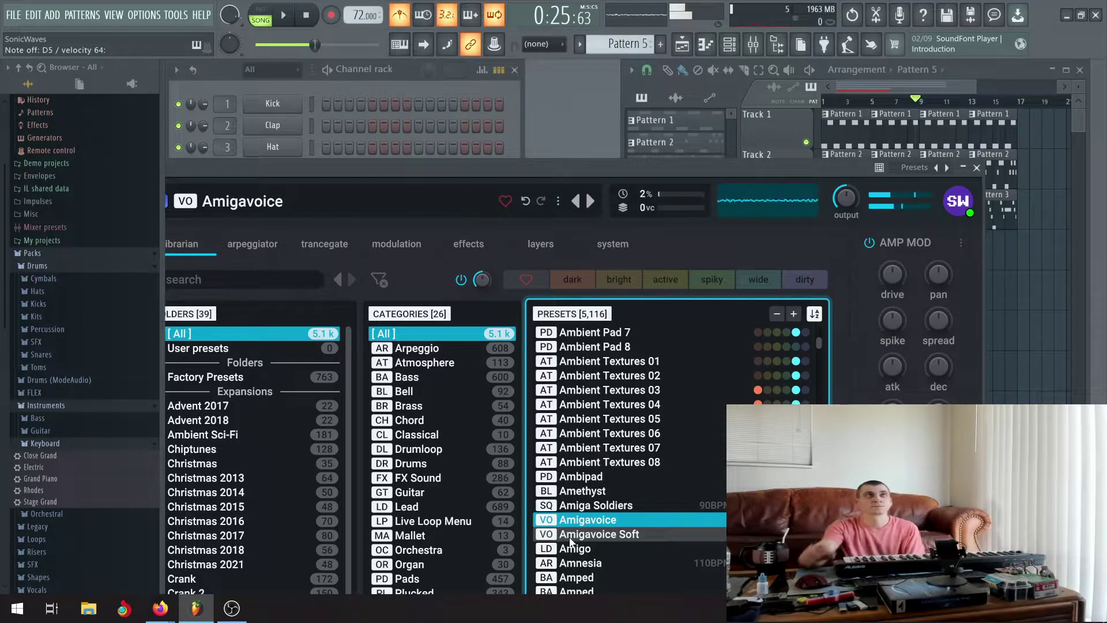
Preview Amnesia and Amped, and load the Amnesia 110BPM arpeggio preset
{"action": "left_click", "coordinate": [577, 563]}
{"action": "scroll", "coordinate": [579, 563], "scroll_direction": "down", "scroll_amount": 2}
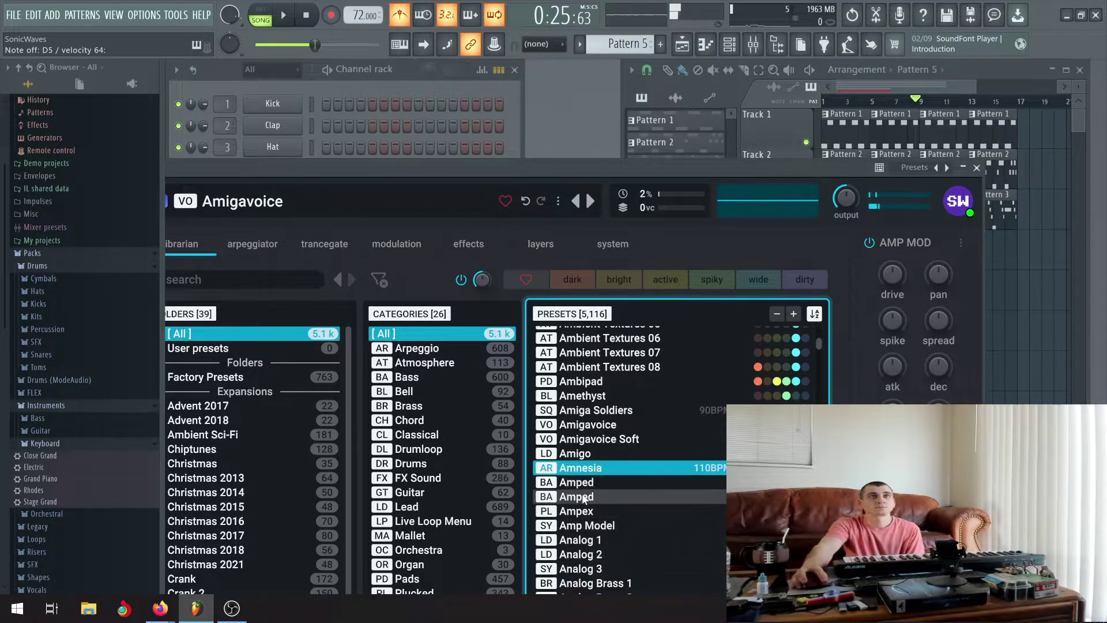
{"action": "left_click", "coordinate": [585, 485]}
{"action": "left_click", "coordinate": [595, 468]}
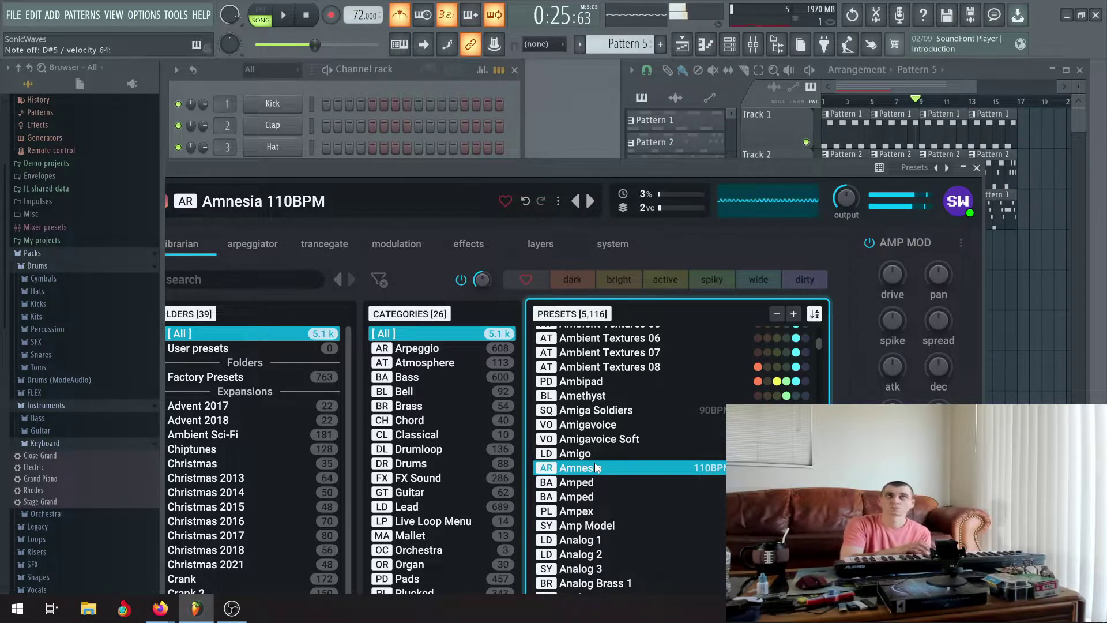
Preview both Amped basses, Ampex, Amp Model, Analog 1, Analog 2 and Analog 3
{"action": "left_click", "coordinate": [592, 483]}
{"action": "left_click", "coordinate": [587, 496]}
{"action": "left_click", "coordinate": [584, 511]}
{"action": "left_click", "coordinate": [576, 526]}
{"action": "left_click", "coordinate": [580, 539]}
{"action": "scroll", "coordinate": [588, 519], "scroll_direction": "down", "scroll_amount": 1}
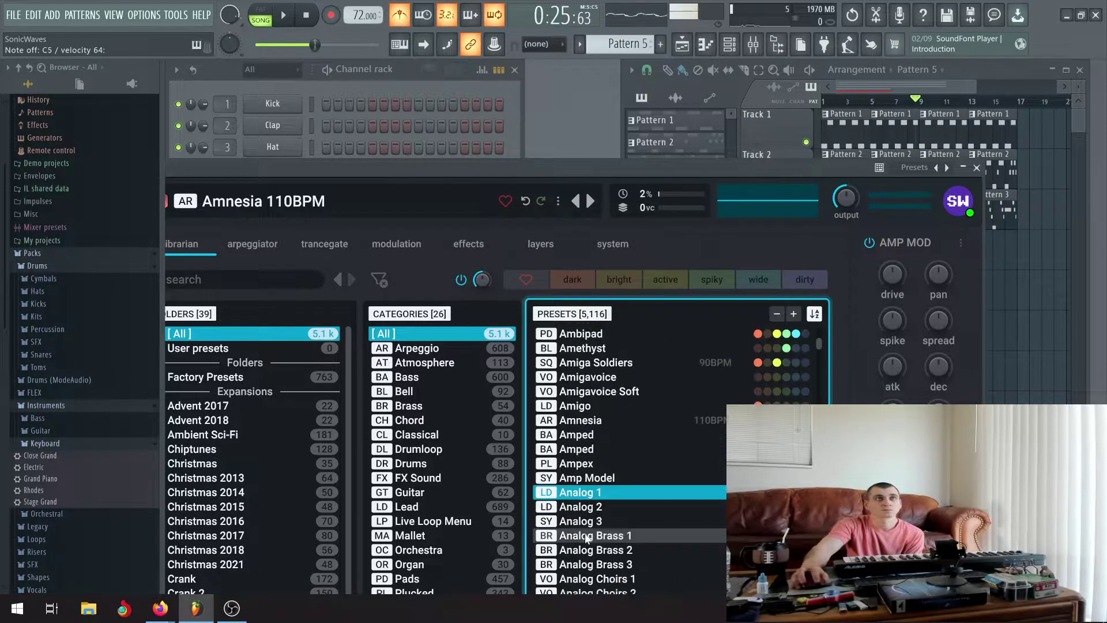
{"action": "left_click", "coordinate": [594, 506]}
{"action": "left_click", "coordinate": [594, 521]}
Preview Analog Brass 1, Analog Brass 3, Analog Choirs 1 to 3 and Analoge Sidbass+
{"action": "scroll", "coordinate": [597, 519], "scroll_direction": "down", "scroll_amount": 1}
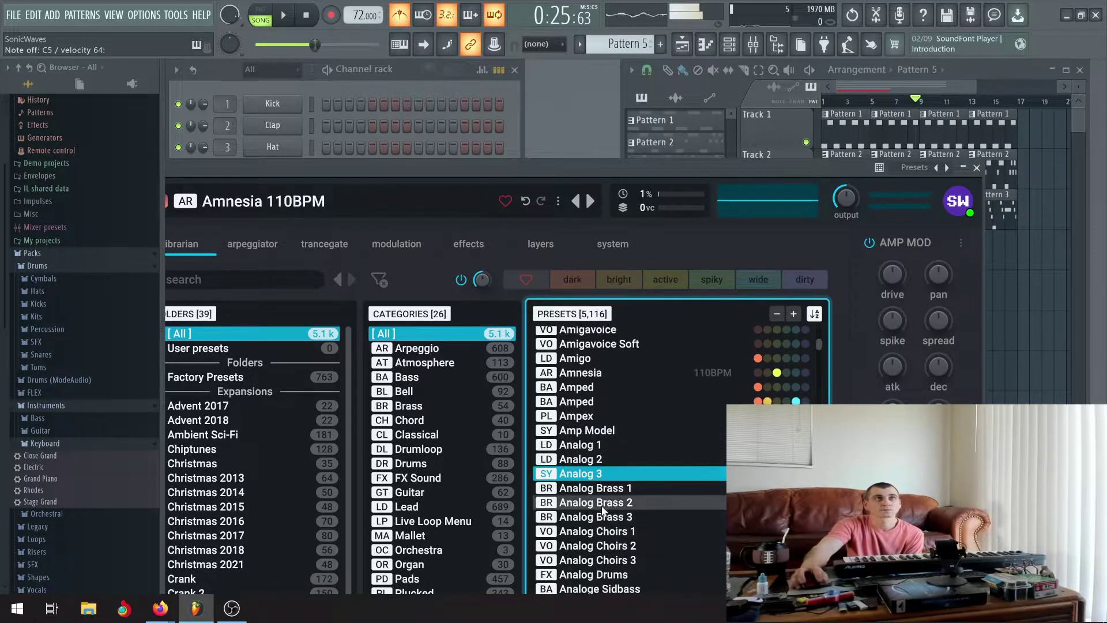
{"action": "left_click", "coordinate": [631, 489]}
{"action": "left_click", "coordinate": [641, 518]}
{"action": "left_click", "coordinate": [640, 532]}
{"action": "left_click", "coordinate": [639, 545]}
{"action": "left_click", "coordinate": [635, 559]}
{"action": "scroll", "coordinate": [635, 555], "scroll_direction": "down", "scroll_amount": 1}
{"action": "scroll", "coordinate": [635, 555], "scroll_direction": "down", "scroll_amount": 2}
{"action": "left_click", "coordinate": [628, 460]}
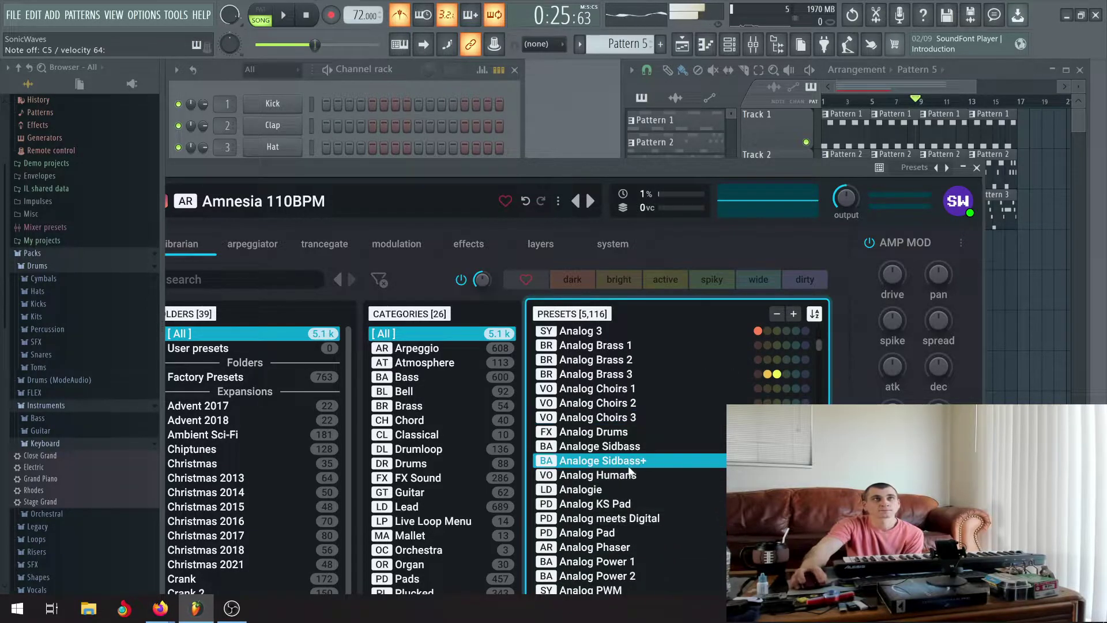
Filter the presets by the Lead category and preview the Accelerator lead
{"action": "left_click", "coordinate": [436, 493]}
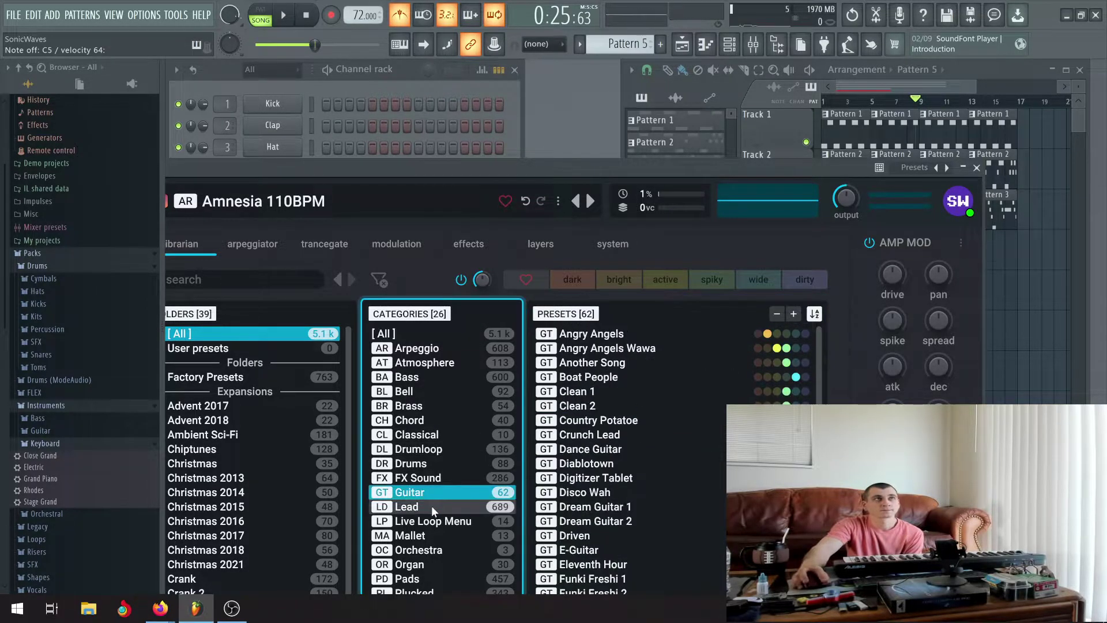
{"action": "left_click", "coordinate": [431, 507]}
{"action": "left_click", "coordinate": [646, 391]}
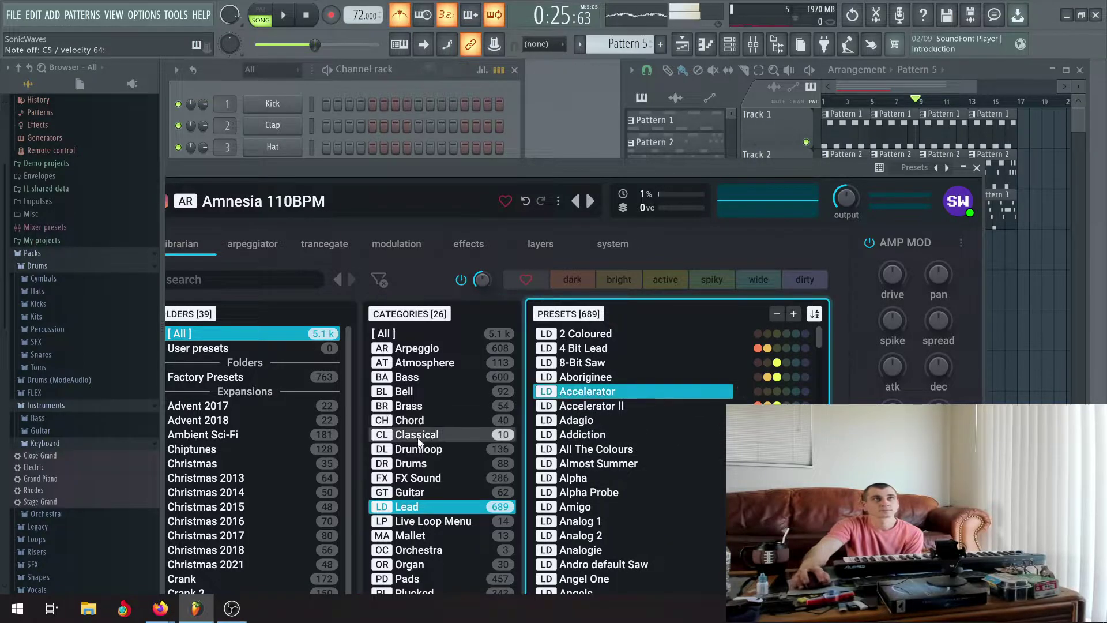
Filter the presets by the Mallet category and preview Deep Waters, Asian Wind, Digital Mallet, Forever and Happiness
{"action": "left_click", "coordinate": [450, 535]}
{"action": "left_click", "coordinate": [652, 346]}
{"action": "left_click", "coordinate": [644, 333]}
{"action": "left_click", "coordinate": [626, 362]}
{"action": "left_click", "coordinate": [611, 377]}
{"action": "left_click", "coordinate": [594, 391]}
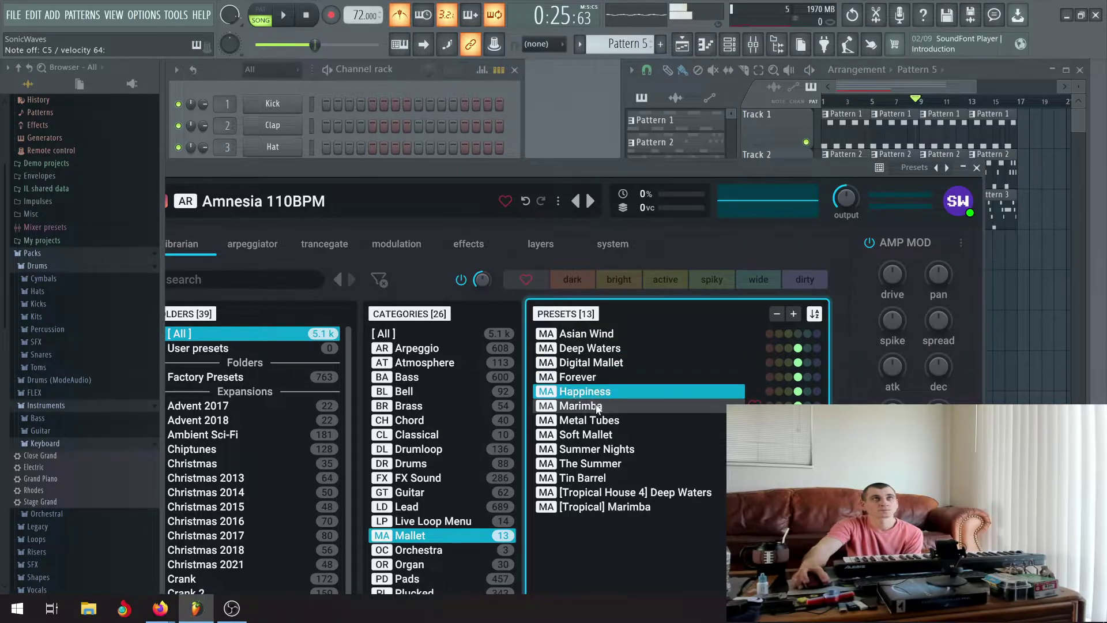
Preview the Marimba, Metal Tubes, Soft Mallet, Summer Nights and The Summer mallet presets
{"action": "left_click", "coordinate": [597, 405]}
{"action": "left_click", "coordinate": [600, 421]}
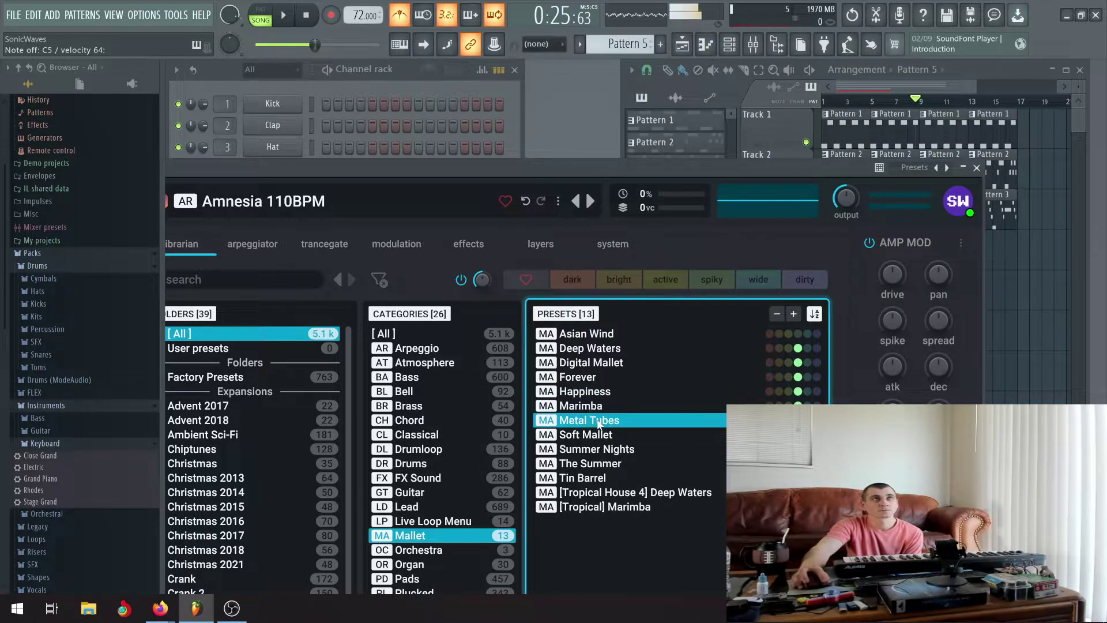
{"action": "left_click", "coordinate": [599, 435]}
{"action": "left_click", "coordinate": [597, 449]}
{"action": "left_click", "coordinate": [595, 463]}
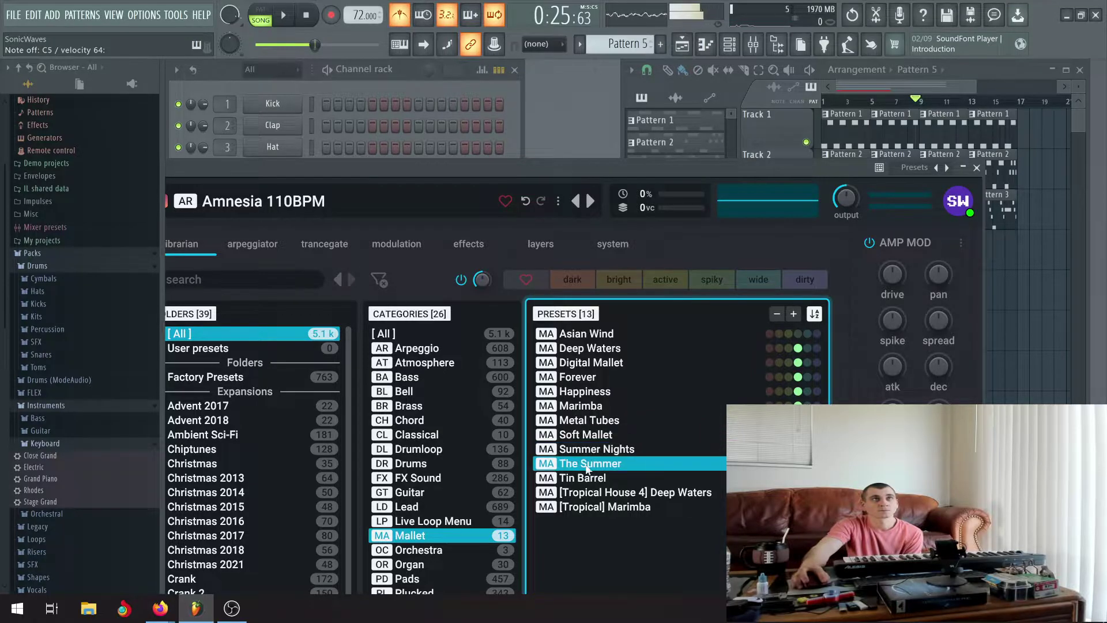
Preview Tin Barrel and [Tropical House 4] Deep Waters, then load [Tropical] Marimba and try it with the song playing
{"action": "left_click", "coordinate": [588, 478]}
{"action": "left_click", "coordinate": [589, 495]}
{"action": "left_click", "coordinate": [593, 507]}
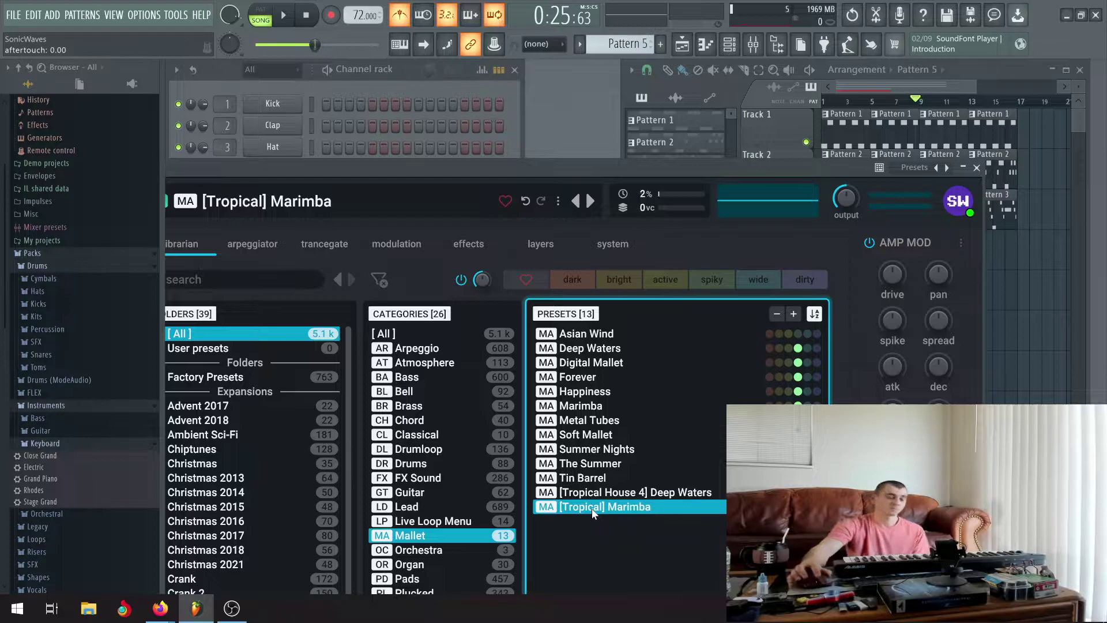
{"action": "left_click", "coordinate": [306, 27]}
{"action": "key", "text": "space"}
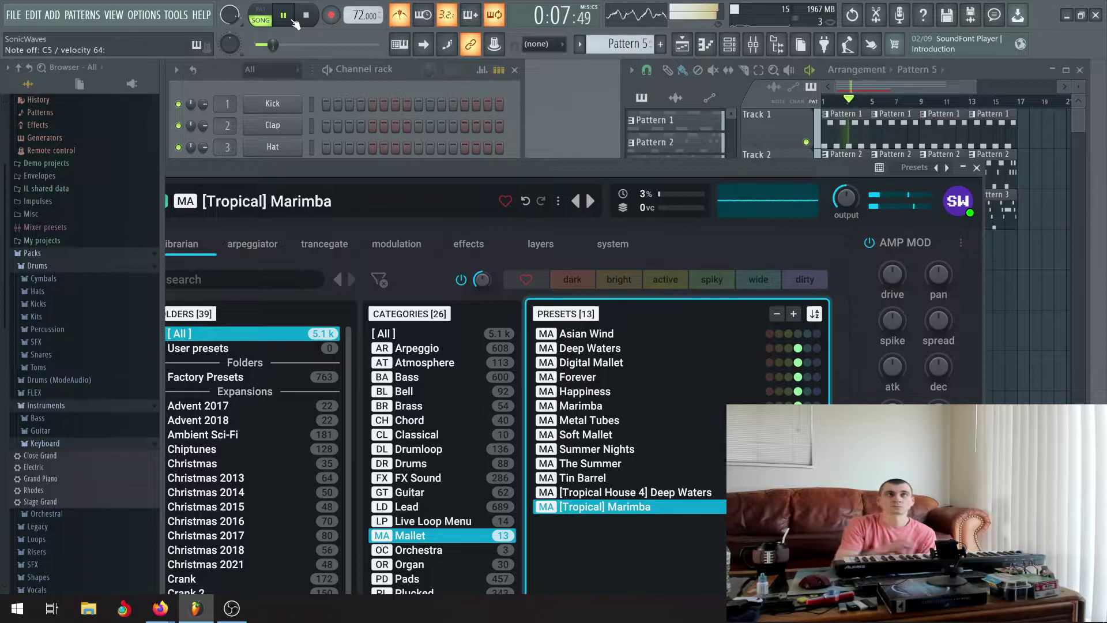
Filter the presets by the Piano category, load the Ballad Grand Piano preset and close the synth window
{"action": "left_click", "coordinate": [416, 549]}
{"action": "left_click", "coordinate": [417, 577]}
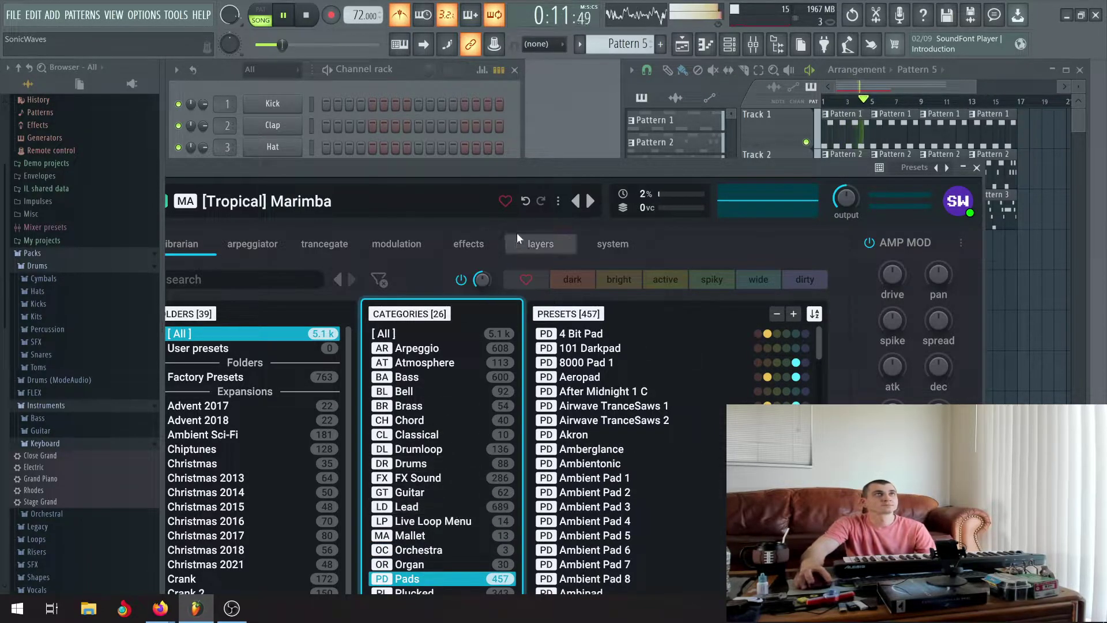
{"action": "left_click_drag", "start_coordinate": [572, 174], "coordinate": [587, 70]}
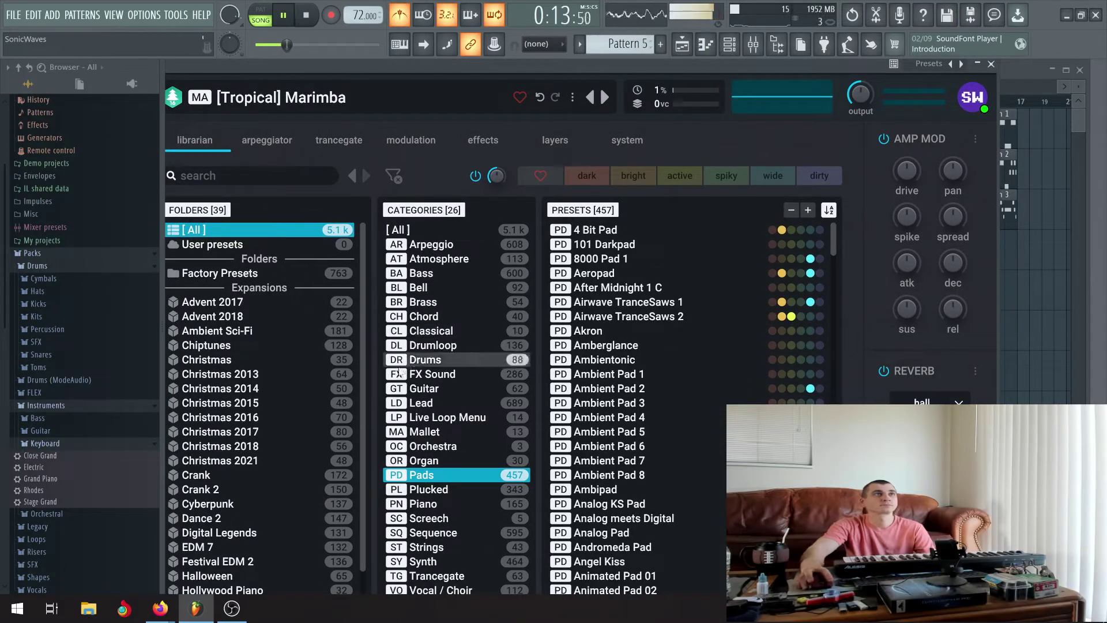
{"action": "left_click", "coordinate": [440, 516]}
{"action": "left_click", "coordinate": [444, 503]}
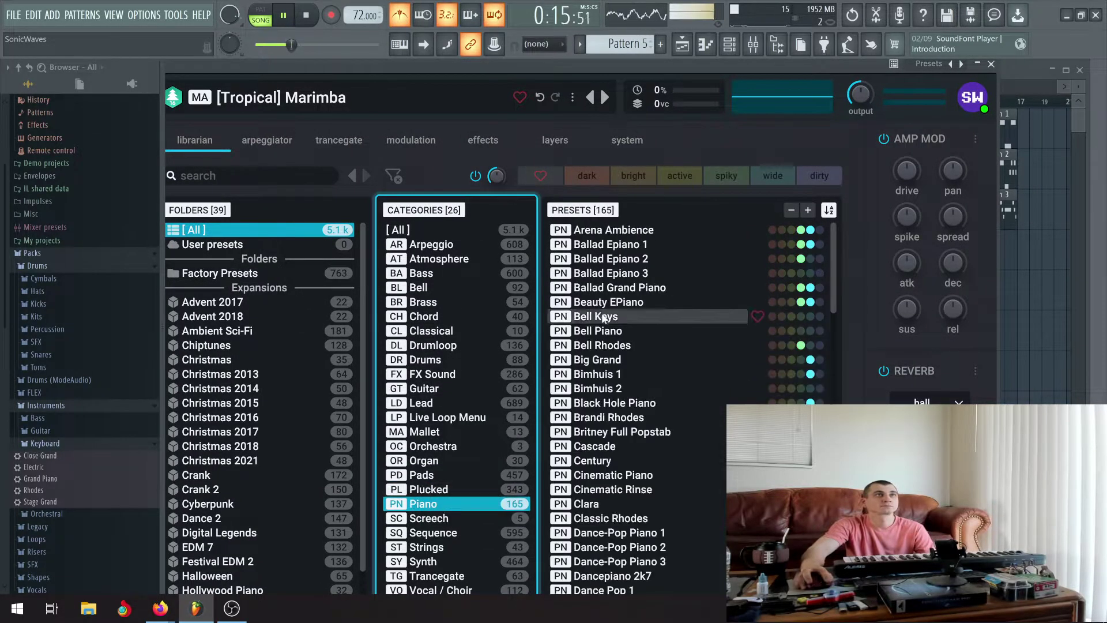
{"action": "left_click", "coordinate": [608, 247]}
{"action": "left_click", "coordinate": [625, 289]}
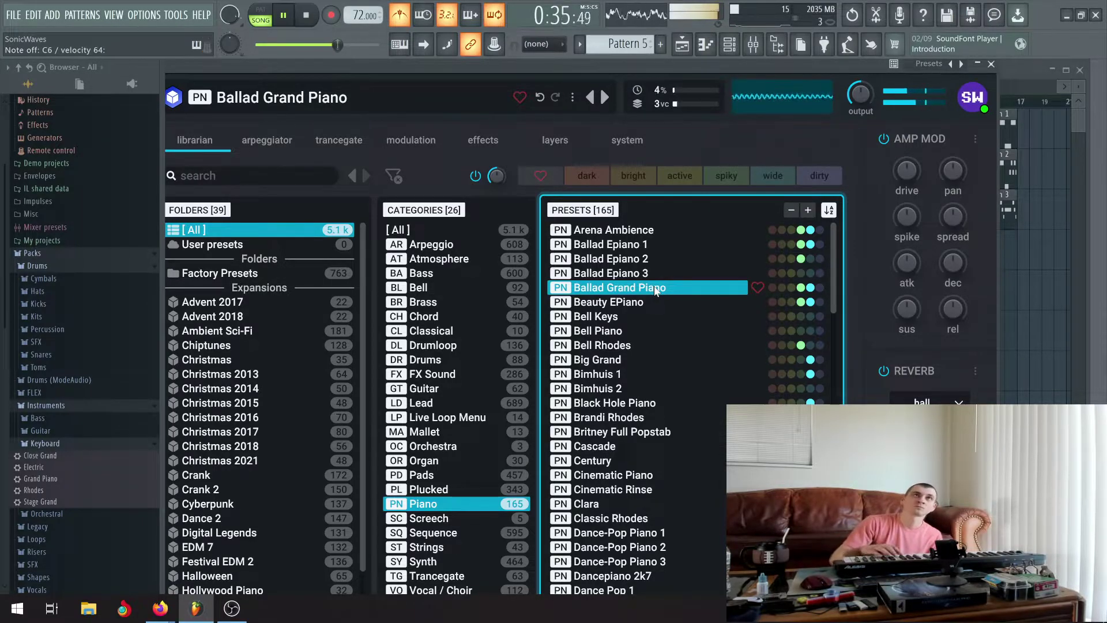
{"action": "left_click", "coordinate": [991, 65]}
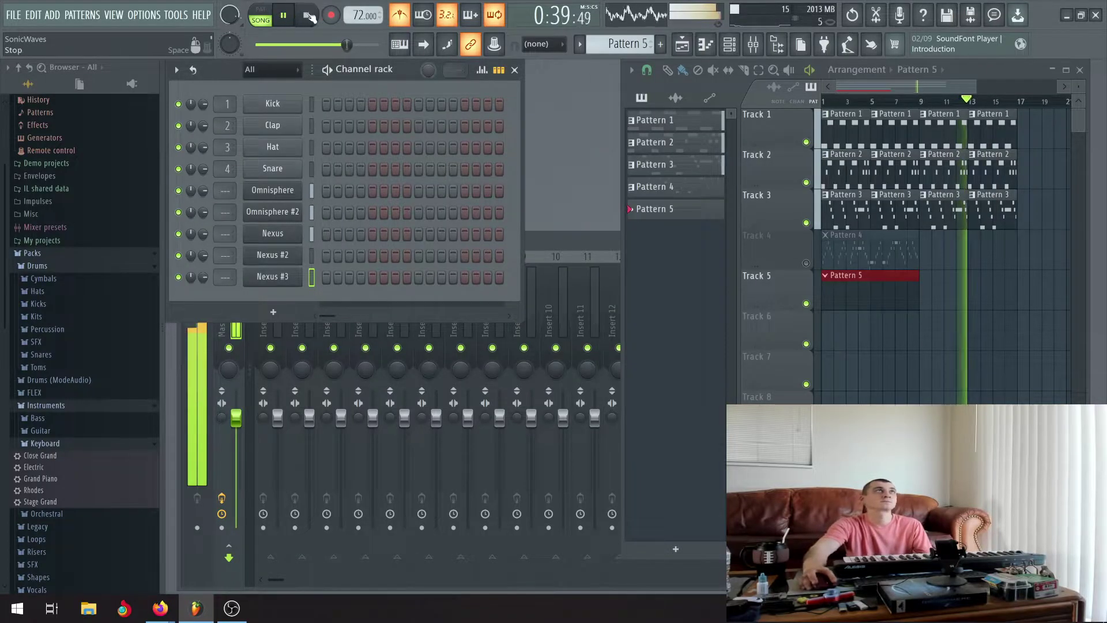
Extend the Pattern 5 clip on Track 5 to end exactly at bar 17, level with the clips above
{"action": "left_click_drag", "start_coordinate": [919, 287], "coordinate": [1015, 288]}
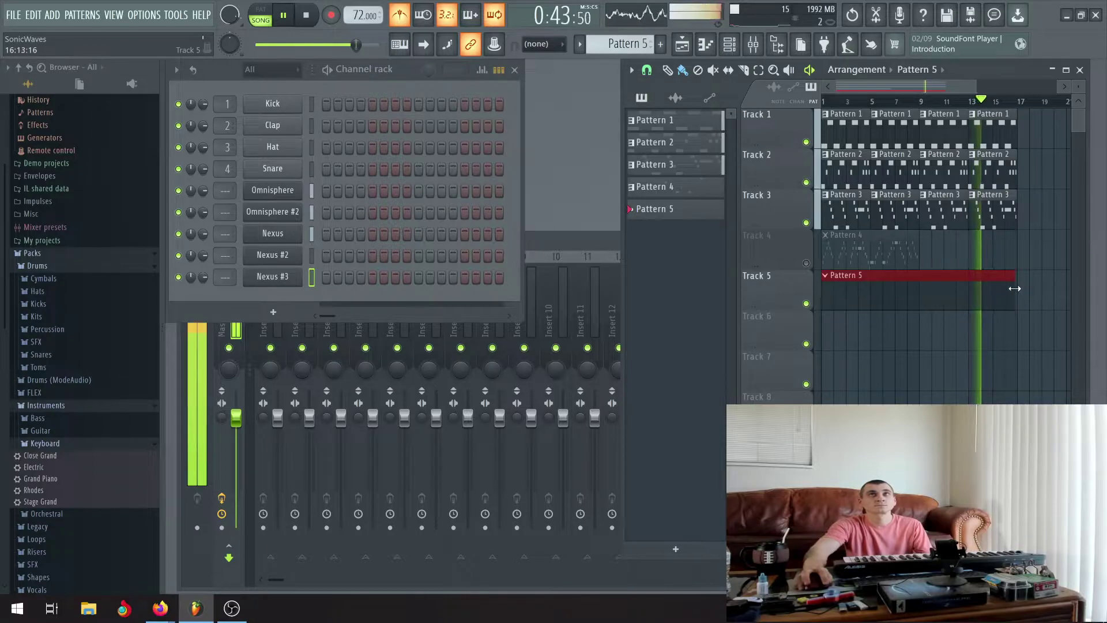
{"action": "scroll", "coordinate": [1017, 288], "scroll_direction": "up", "scroll_amount": 3}
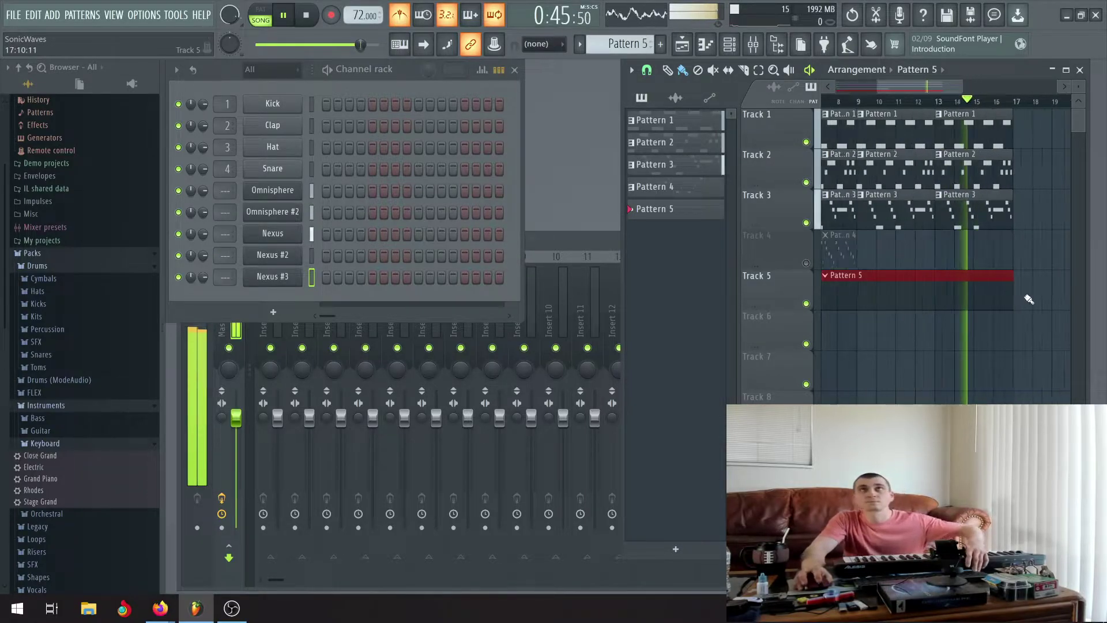
{"action": "scroll", "coordinate": [1012, 292], "scroll_direction": "up", "scroll_amount": 2}
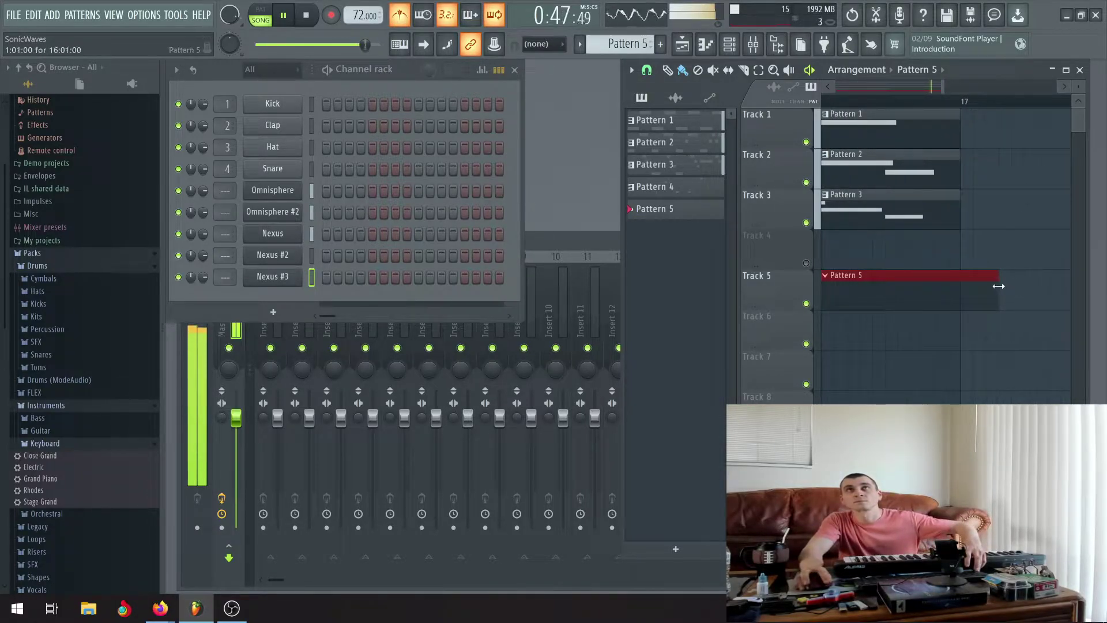
{"action": "left_click_drag", "start_coordinate": [991, 286], "coordinate": [963, 288]}
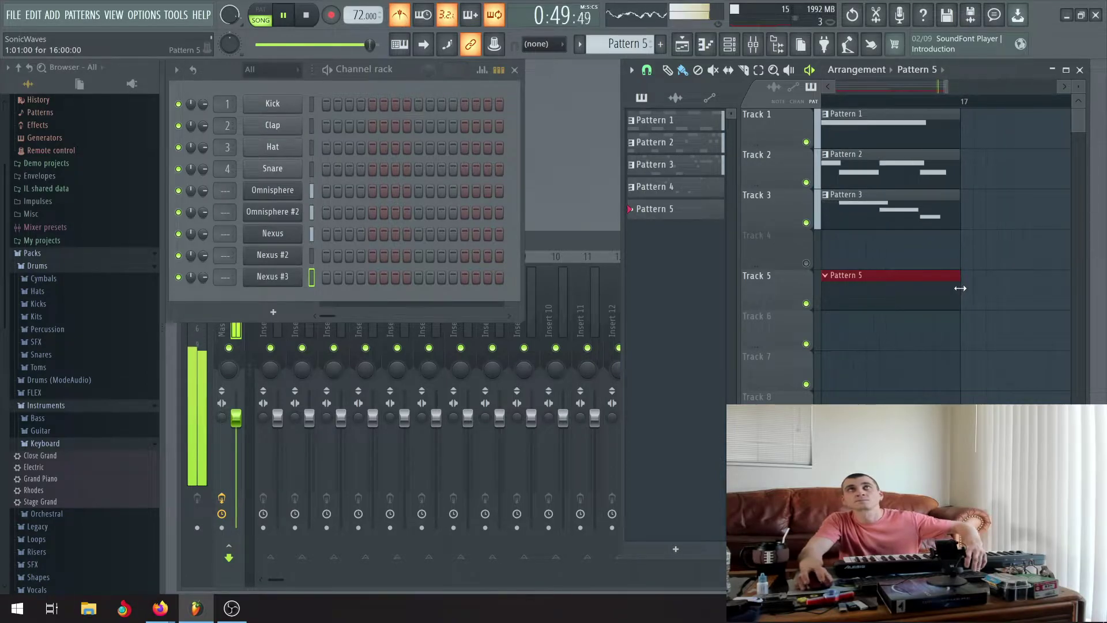
{"action": "scroll", "coordinate": [934, 276], "scroll_direction": "down", "scroll_amount": 2}
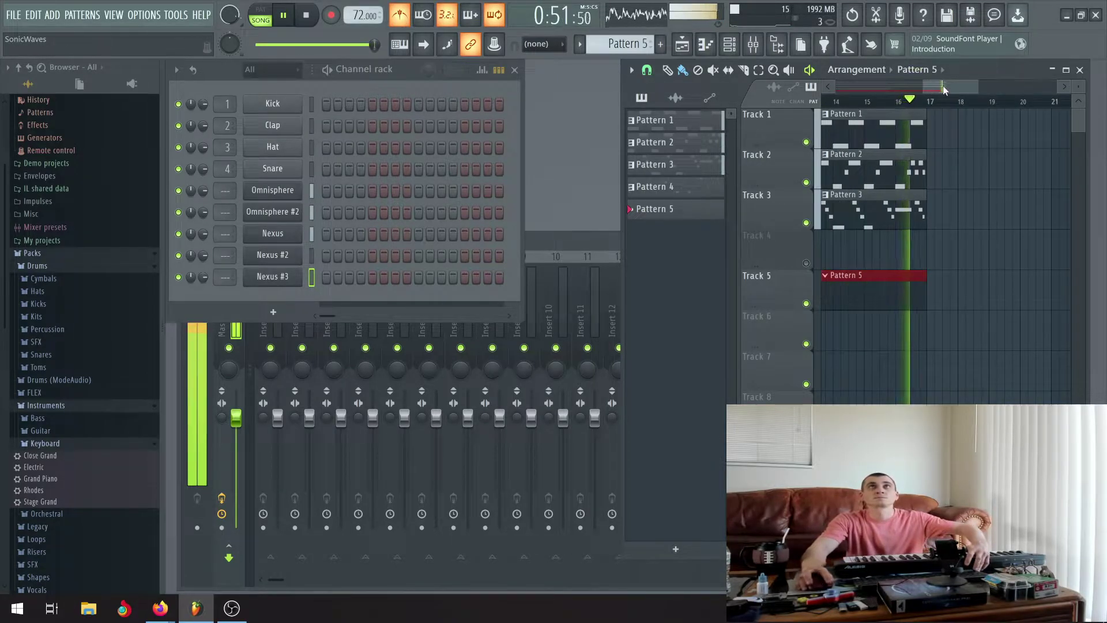
{"action": "left_click_drag", "start_coordinate": [943, 85], "coordinate": [779, 97]}
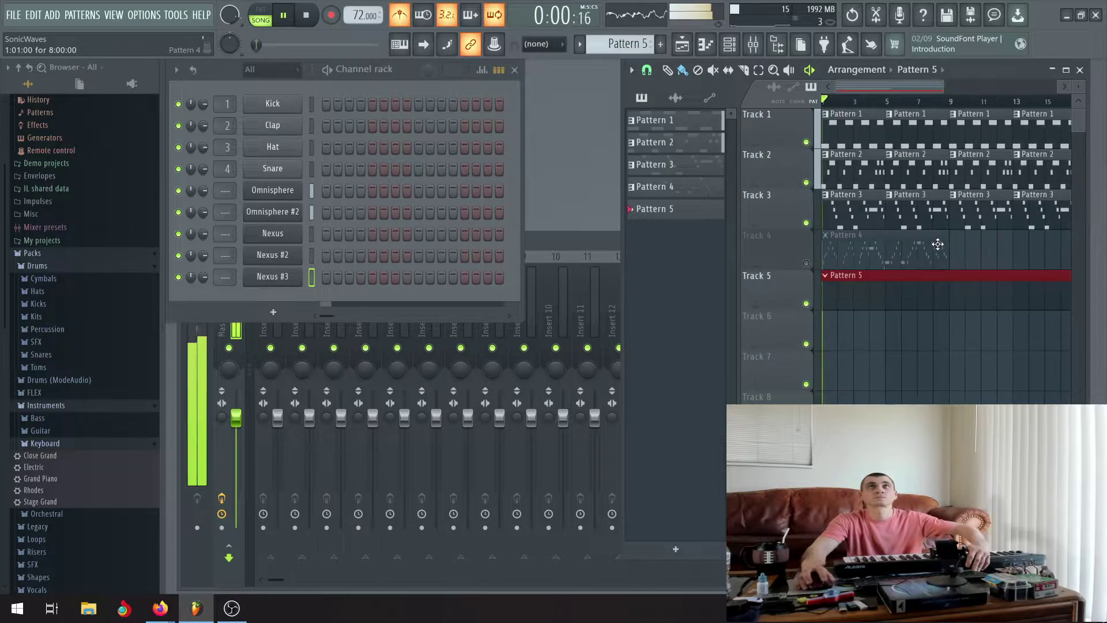
{"action": "scroll", "coordinate": [979, 250], "scroll_direction": "down", "scroll_amount": 2}
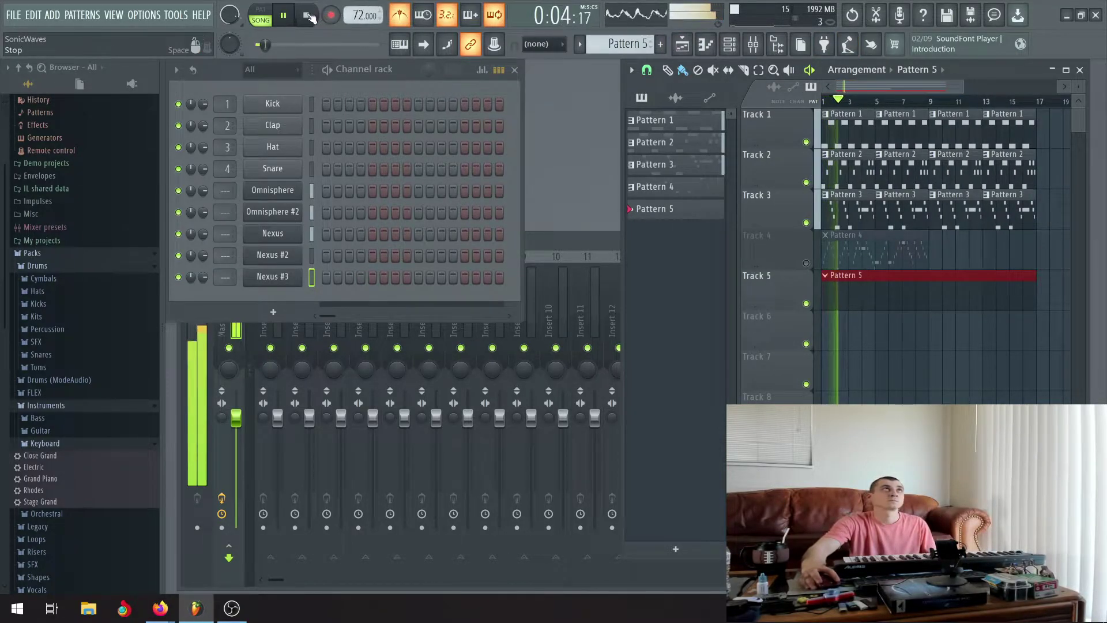
Rehearse the Nexus #3 part against the song, then record the melody into Pattern 5 from bar 1 to the clip's end
{"action": "left_click", "coordinate": [309, 17]}
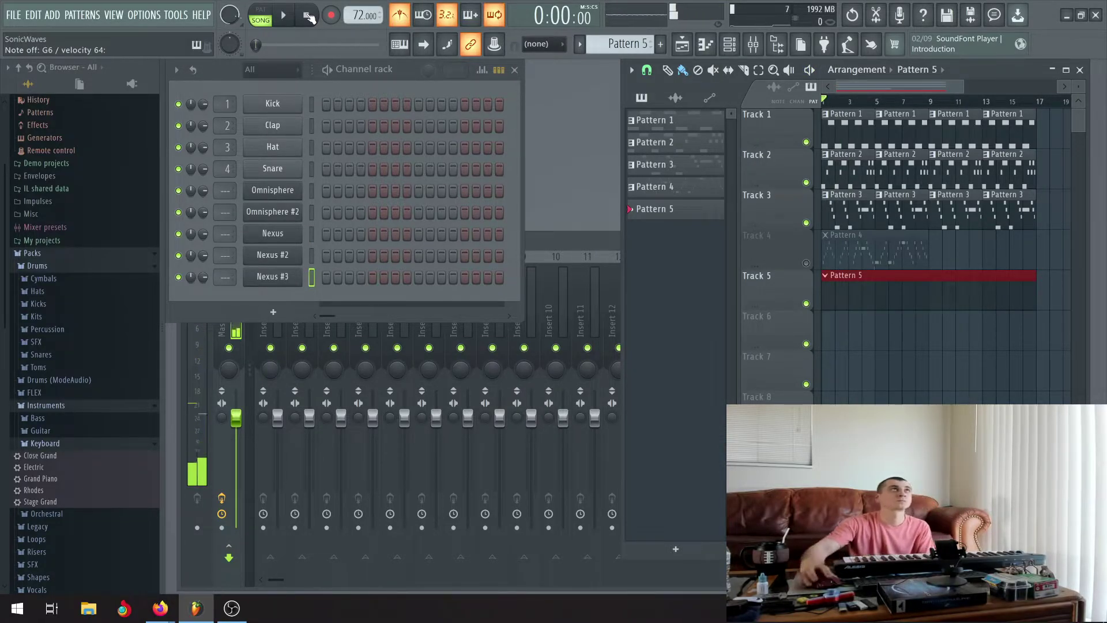
{"action": "left_click", "coordinate": [284, 17]}
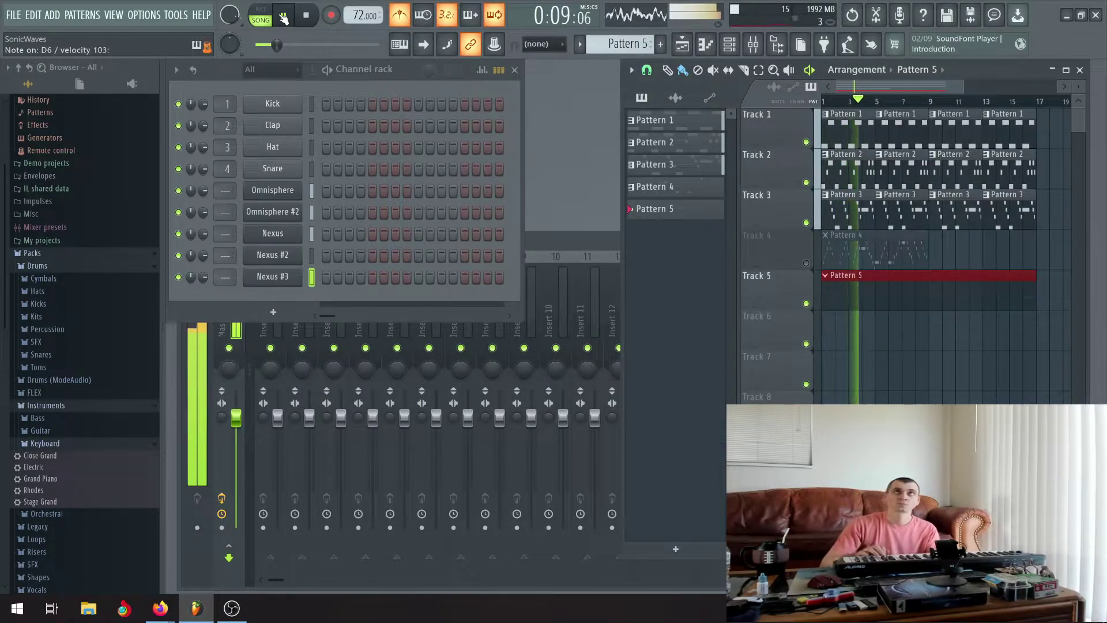
{"action": "left_click", "coordinate": [284, 16]}
{"action": "left_click", "coordinate": [310, 15]}
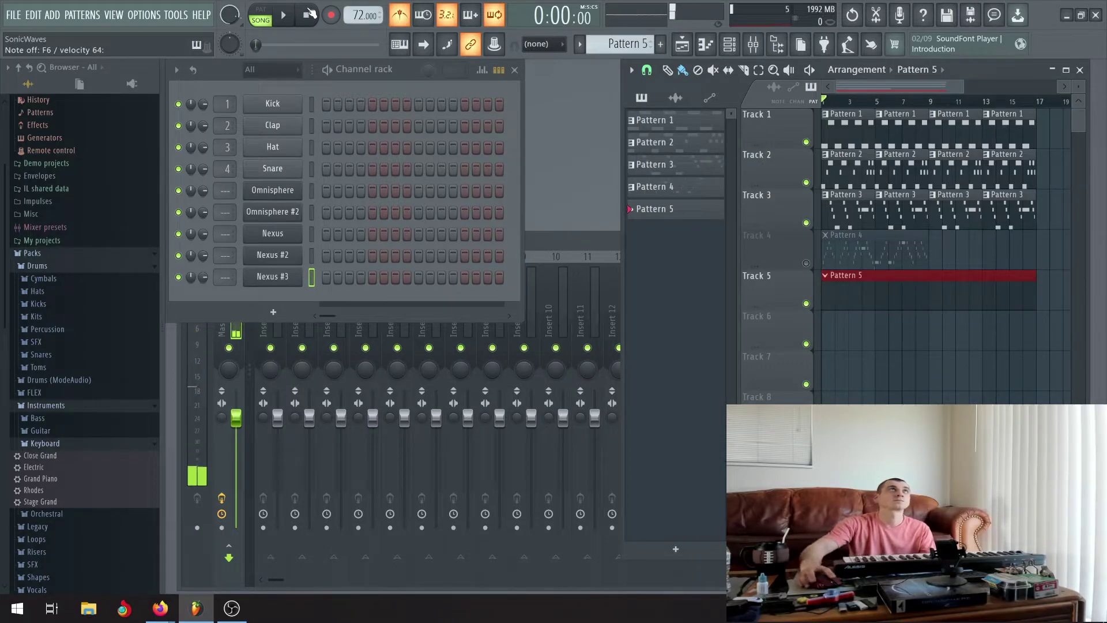
{"action": "left_click", "coordinate": [285, 16]}
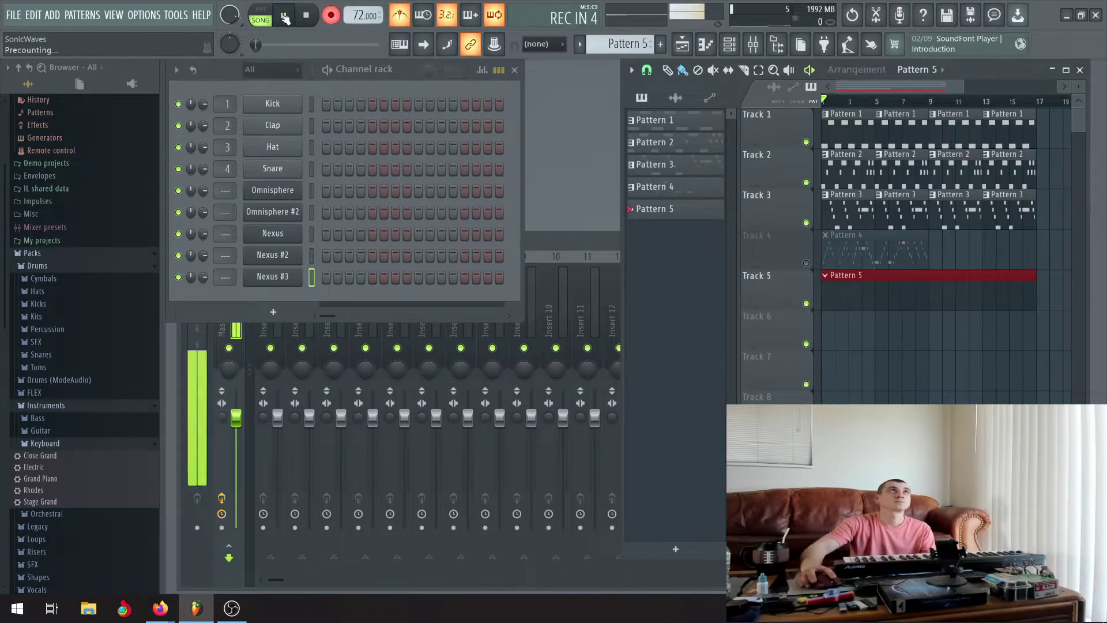
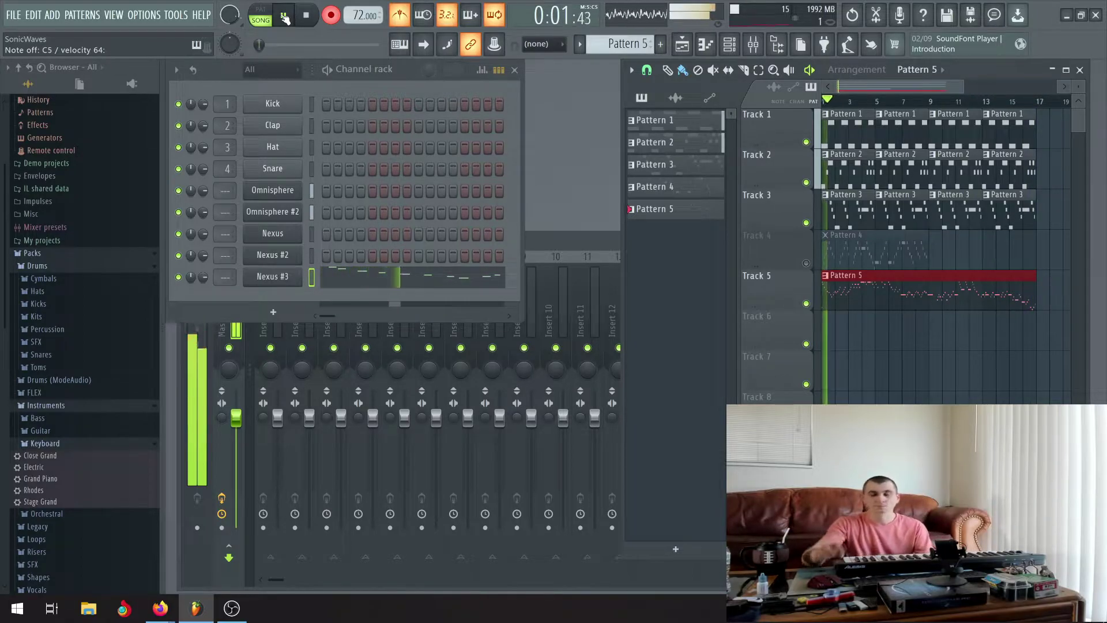
{"action": "left_click", "coordinate": [306, 15]}
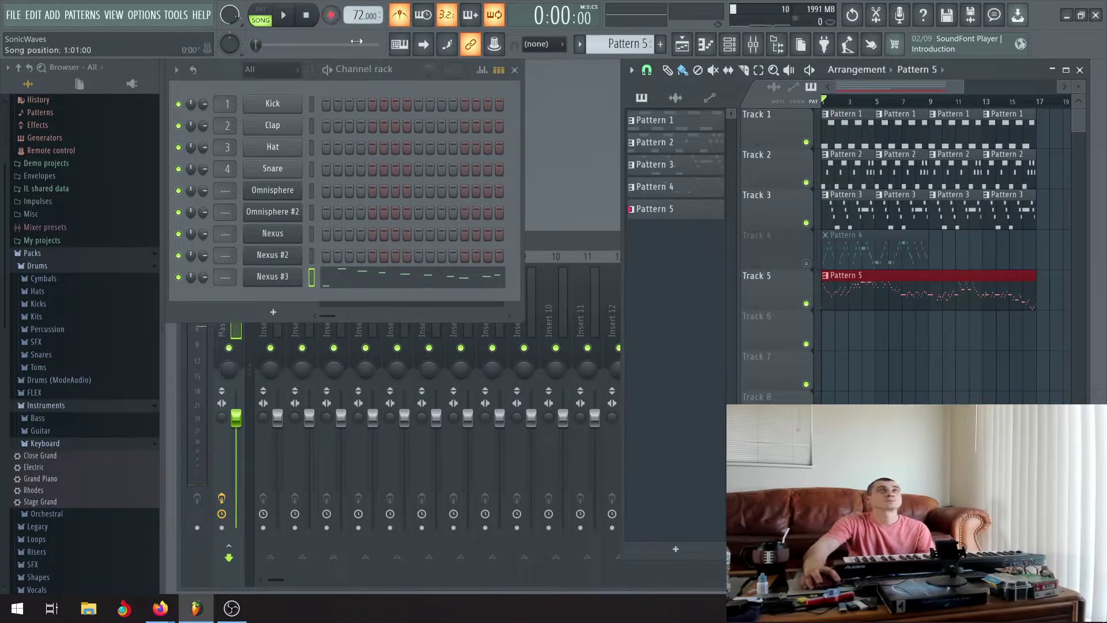
Inspect the opening notes of the recorded Pattern 5 melody in the Nexus #3 piano roll
{"action": "double_click", "coordinate": [852, 293]}
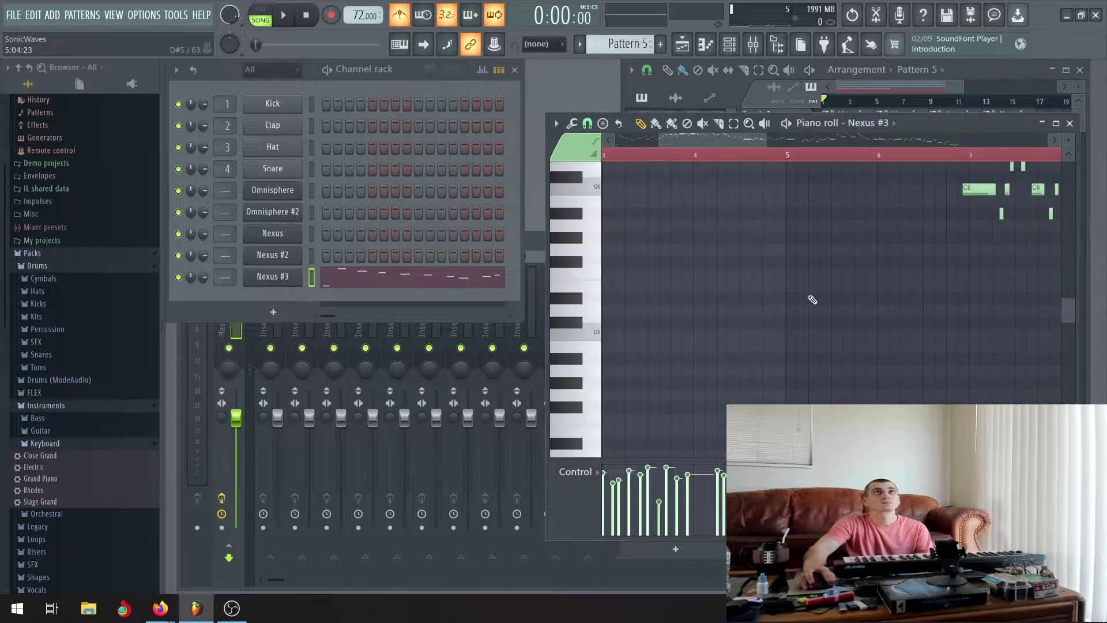
{"action": "left_click_drag", "start_coordinate": [718, 142], "coordinate": [672, 143]}
{"action": "scroll", "coordinate": [642, 338], "scroll_direction": "down", "scroll_amount": 3}
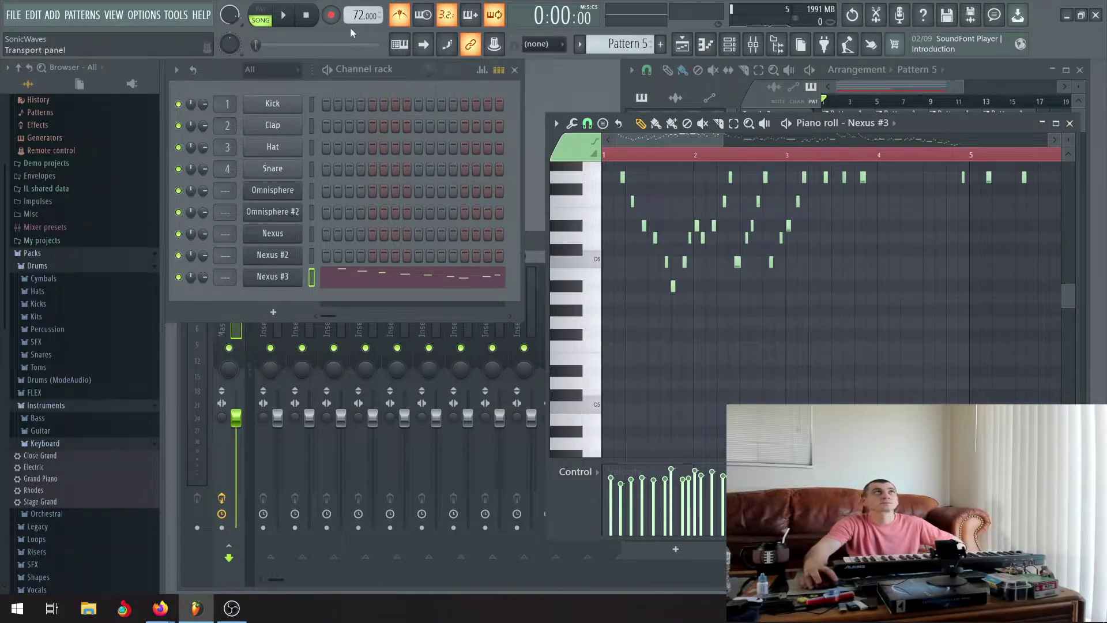
{"action": "left_click", "coordinate": [1070, 124]}
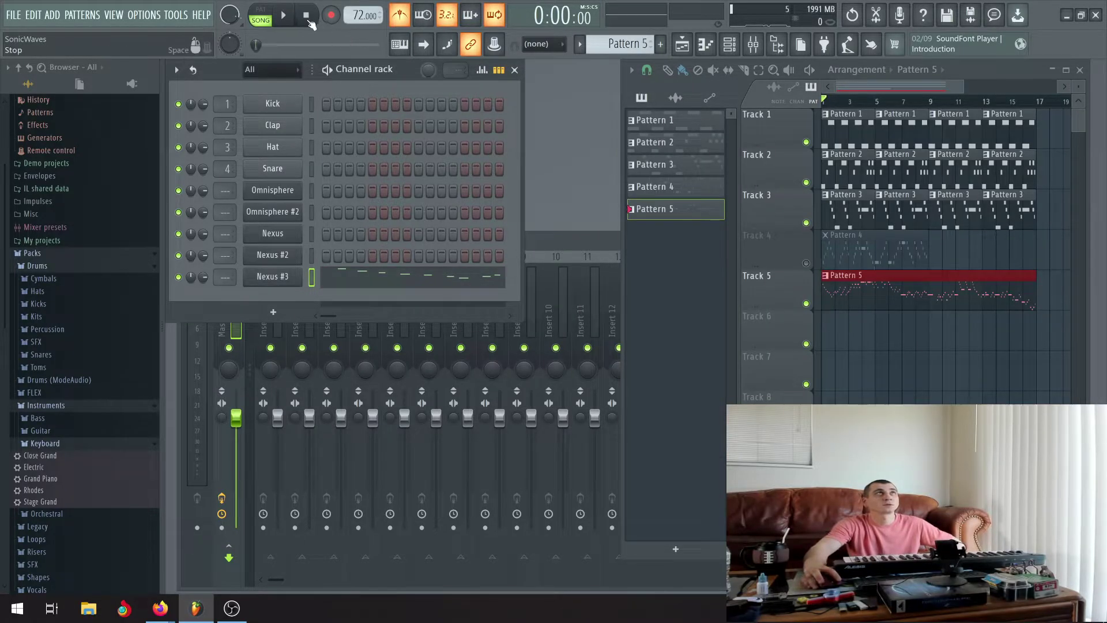
Play back the start of the recorded song and turn off the metronome
{"action": "left_click", "coordinate": [285, 17]}
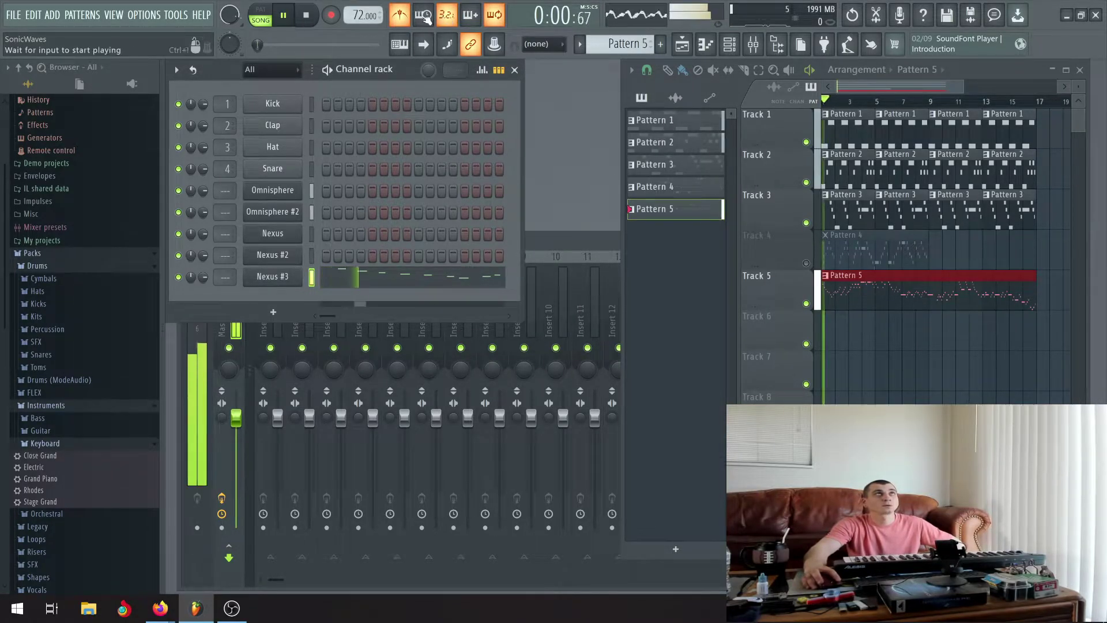
{"action": "left_click", "coordinate": [320, 17]}
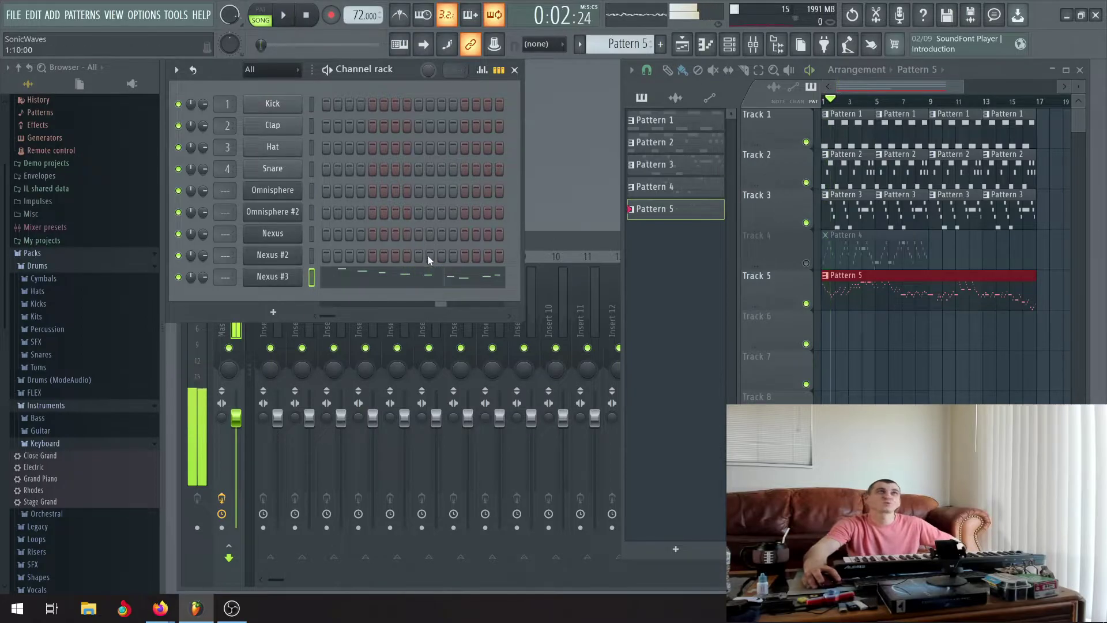
In the Nexus #3 piano roll, move the melody's second note, G6, to about 1:05:03
{"action": "left_click", "coordinate": [423, 280]}
{"action": "scroll", "coordinate": [644, 281], "scroll_direction": "up", "scroll_amount": 3}
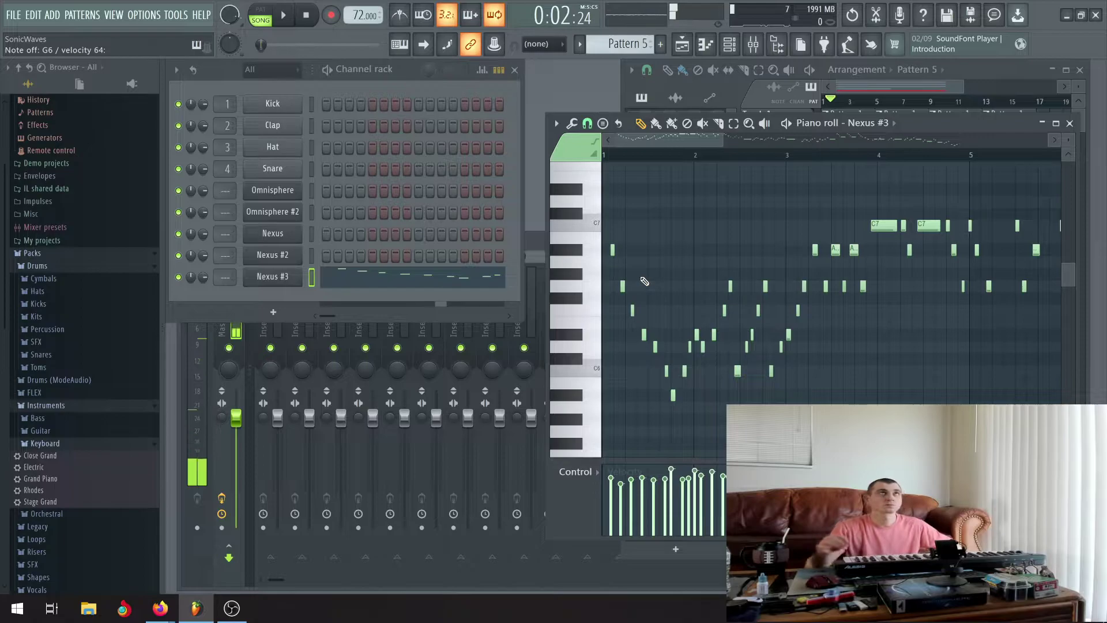
{"action": "scroll", "coordinate": [644, 281], "scroll_direction": "up", "scroll_amount": 1}
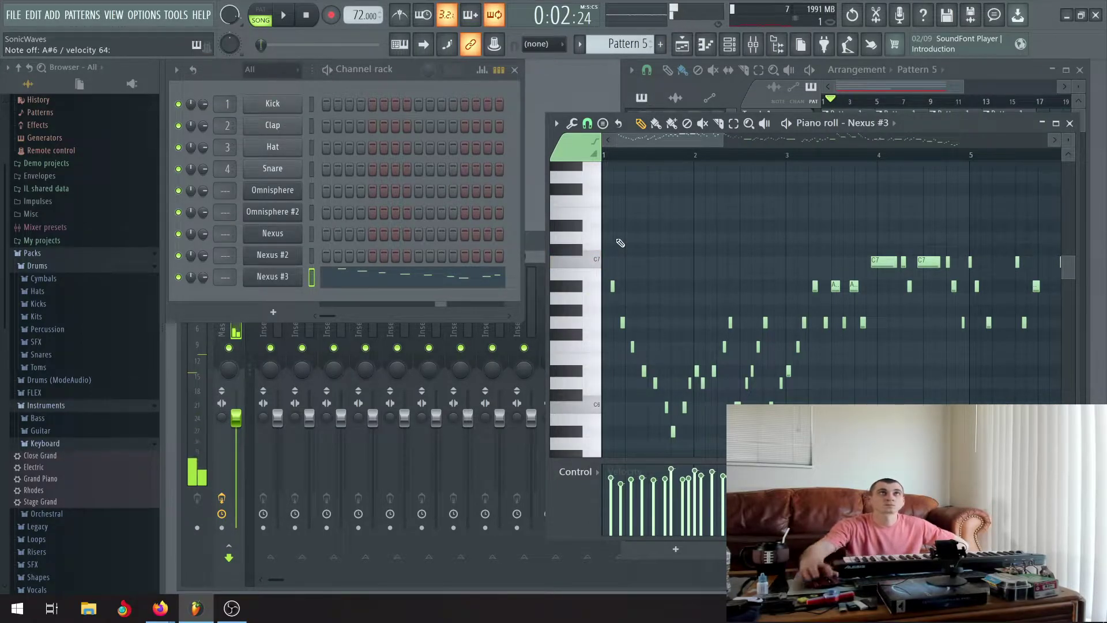
{"action": "left_click_drag", "start_coordinate": [620, 319], "coordinate": [617, 321]}
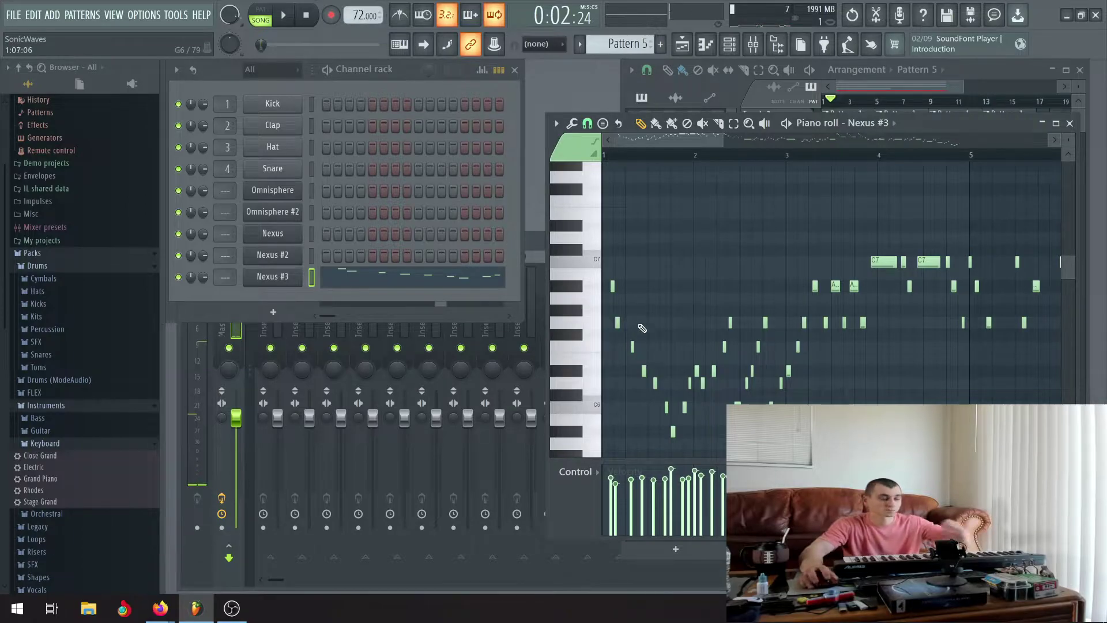
{"action": "scroll", "coordinate": [633, 298], "scroll_direction": "up", "scroll_amount": 3}
{"action": "left_click_drag", "start_coordinate": [649, 140], "coordinate": [586, 141]}
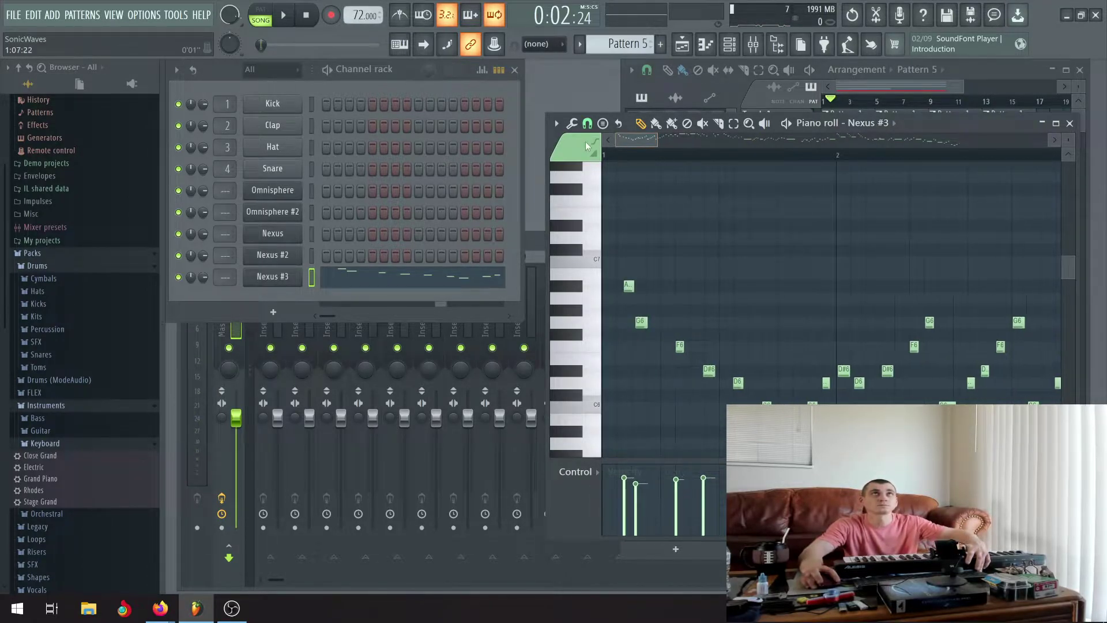
{"action": "left_click", "coordinate": [628, 285]}
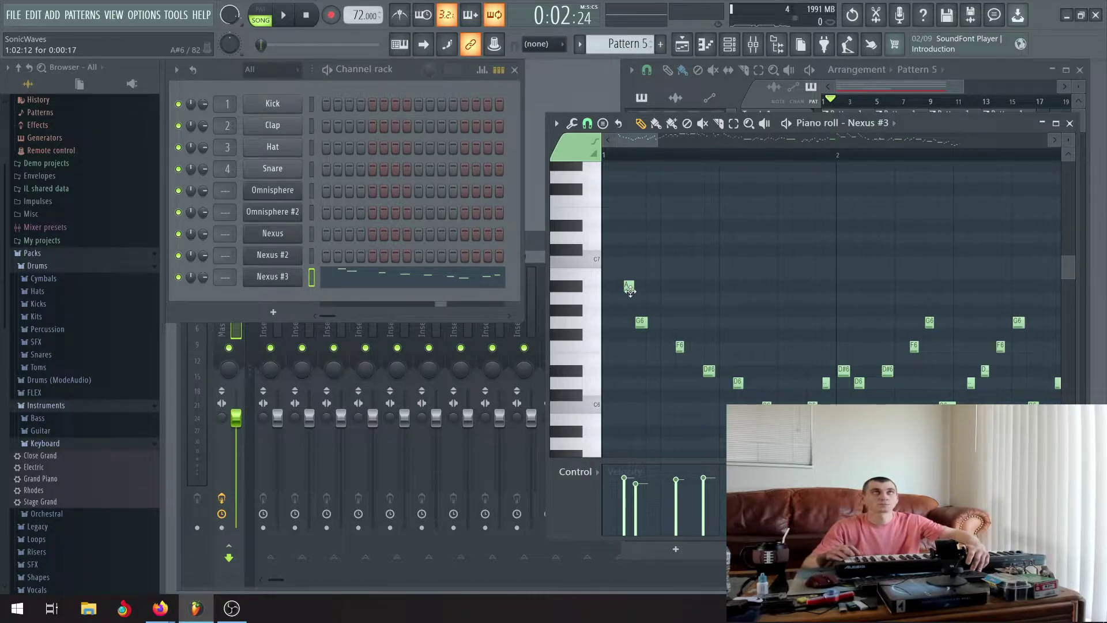
{"action": "left_click", "coordinate": [630, 290]}
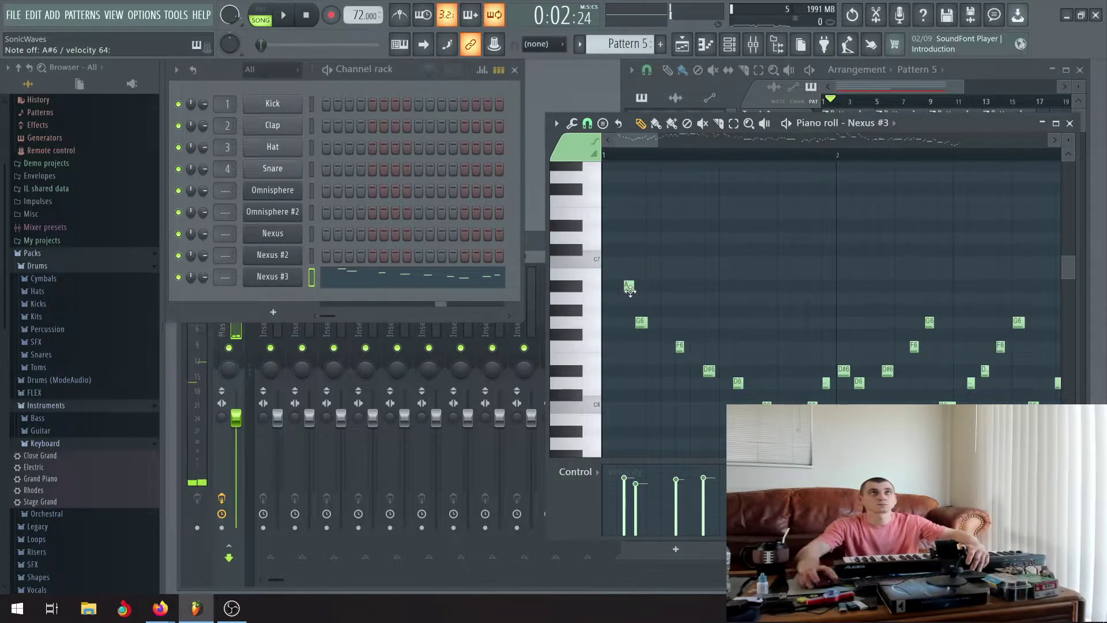
{"action": "left_click_drag", "start_coordinate": [641, 323], "coordinate": [668, 322]}
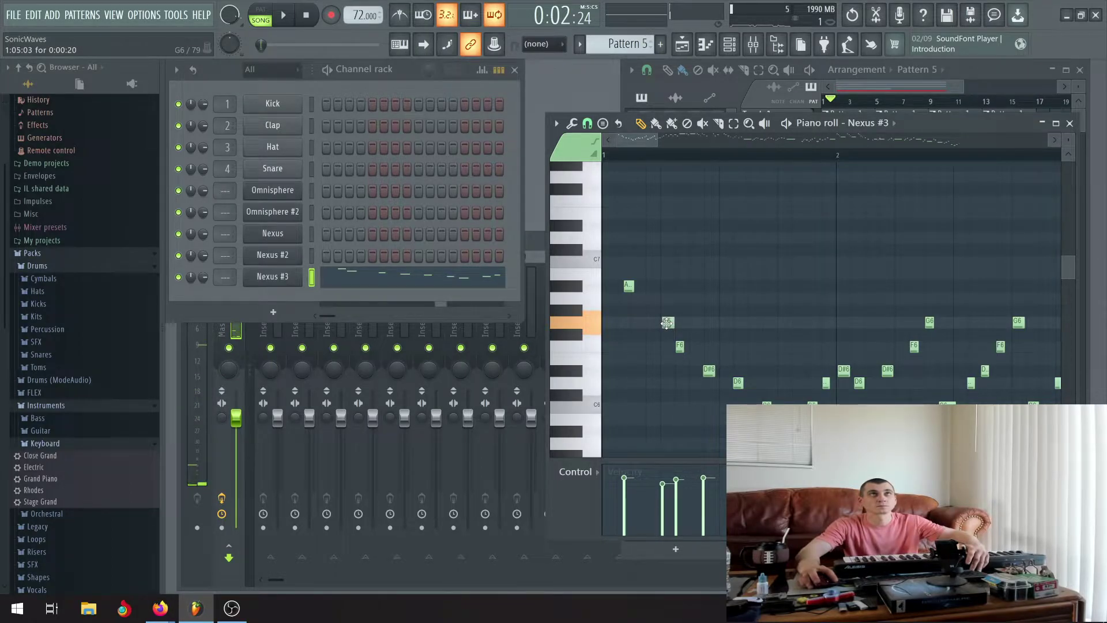
Shift the melody's opening A#6 note later in bar 1 and add a C7 note just ahead of it
{"action": "left_click_drag", "start_coordinate": [628, 285], "coordinate": [652, 285]}
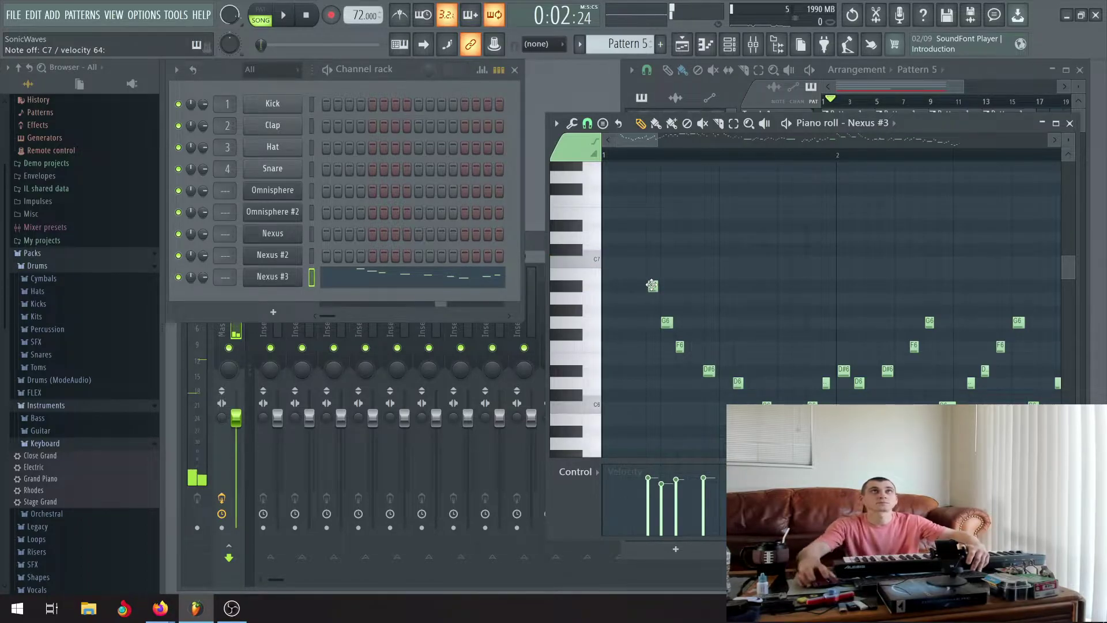
{"action": "scroll", "coordinate": [652, 286], "scroll_direction": "up", "scroll_amount": 1}
{"action": "left_click", "coordinate": [637, 287]}
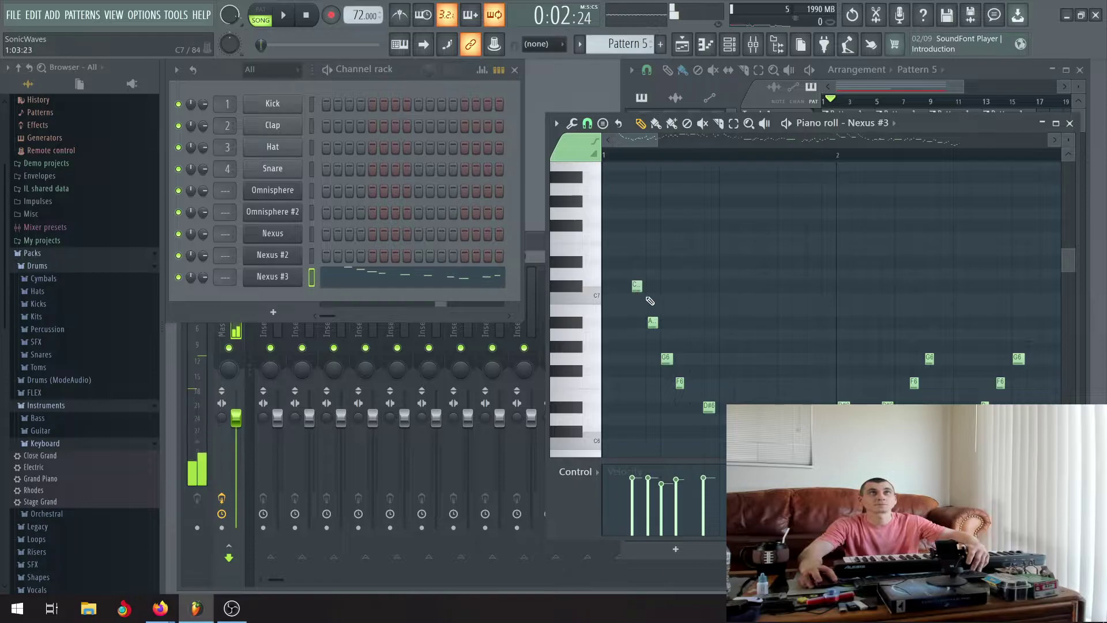
{"action": "mouse_move", "coordinate": [632, 282]}
{"action": "left_mouse_down"}
{"action": "mouse_move", "coordinate": [653, 323]}
{"action": "mouse_move", "coordinate": [666, 322]}
{"action": "left_mouse_up"}
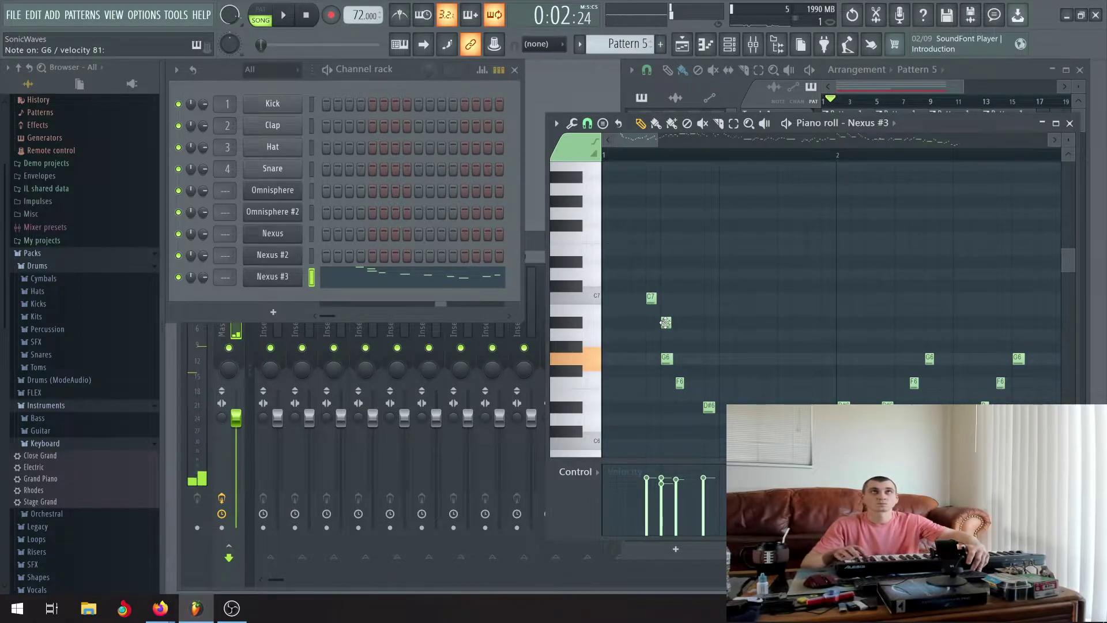
Move the C7 and A#6 notes about one step earlier, auditioning the song's opening before and after the change
{"action": "left_click", "coordinate": [285, 16]}
{"action": "left_click", "coordinate": [287, 17]}
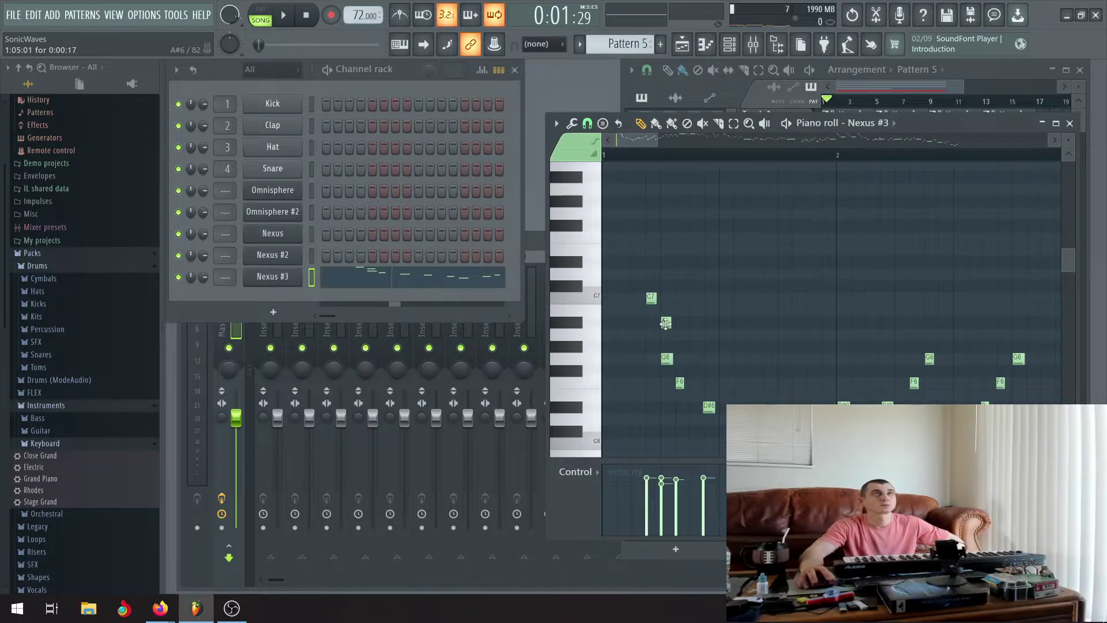
{"action": "left_click_drag", "start_coordinate": [648, 297], "coordinate": [650, 322]}
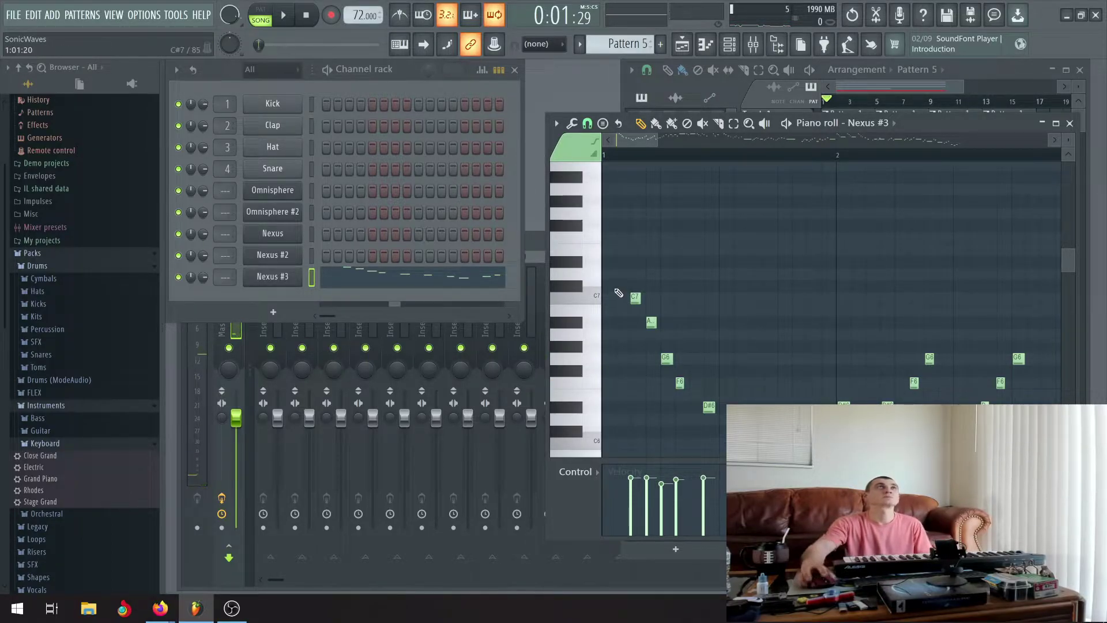
{"action": "left_click", "coordinate": [288, 18]}
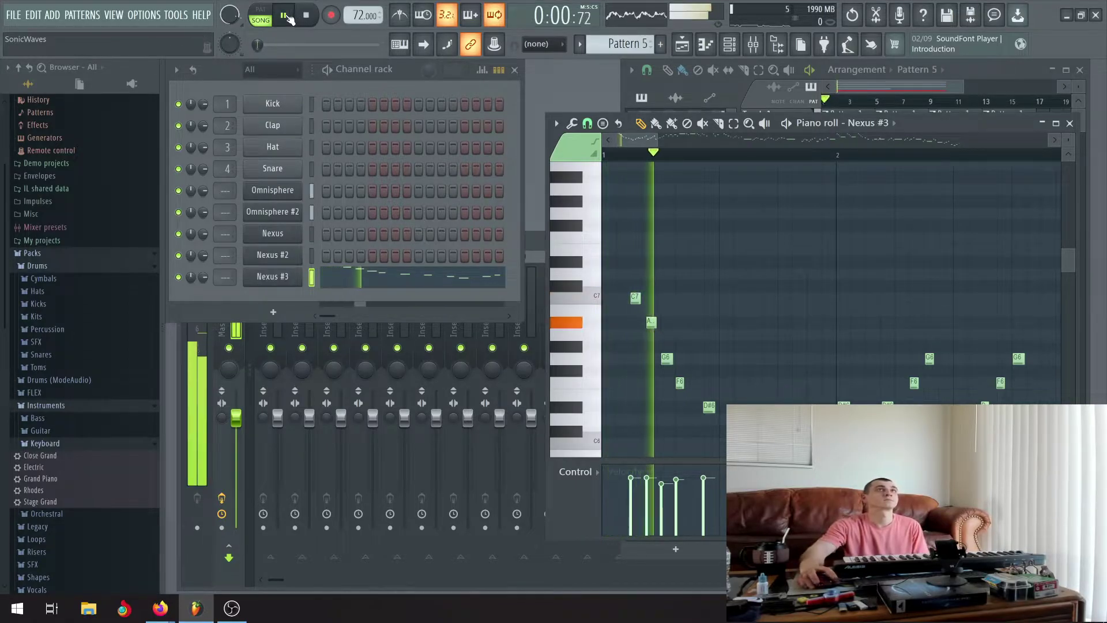
{"action": "left_click", "coordinate": [285, 16]}
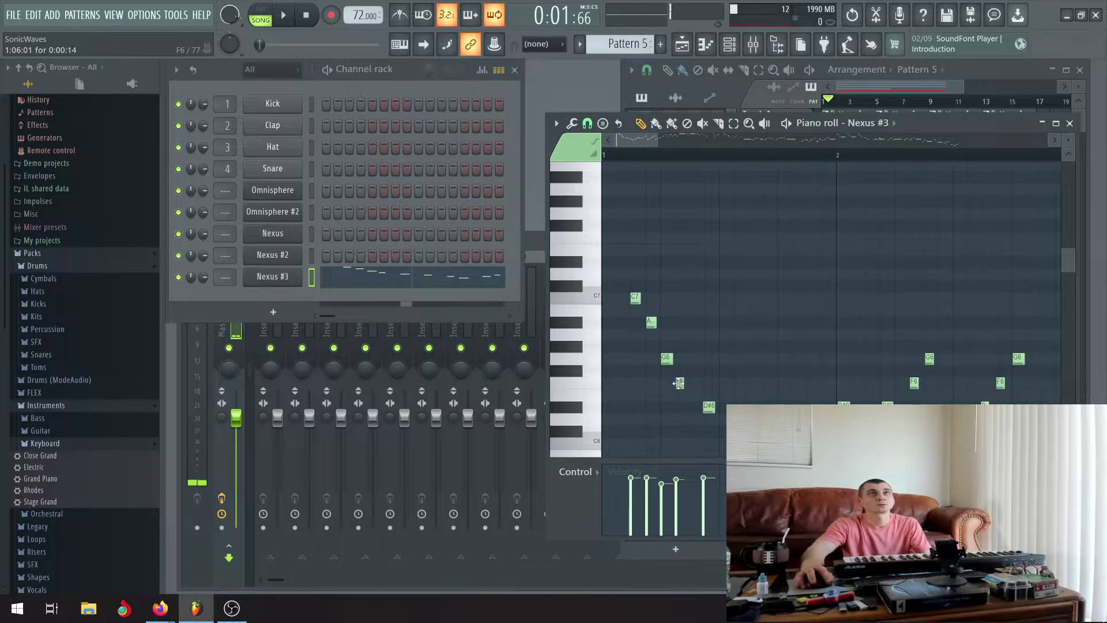
Move G6 about one step later, shift the F6, D#6 and D6 notes after it later in bar 1, and audition the phrase
{"action": "left_click_drag", "start_coordinate": [667, 358], "coordinate": [683, 359]}
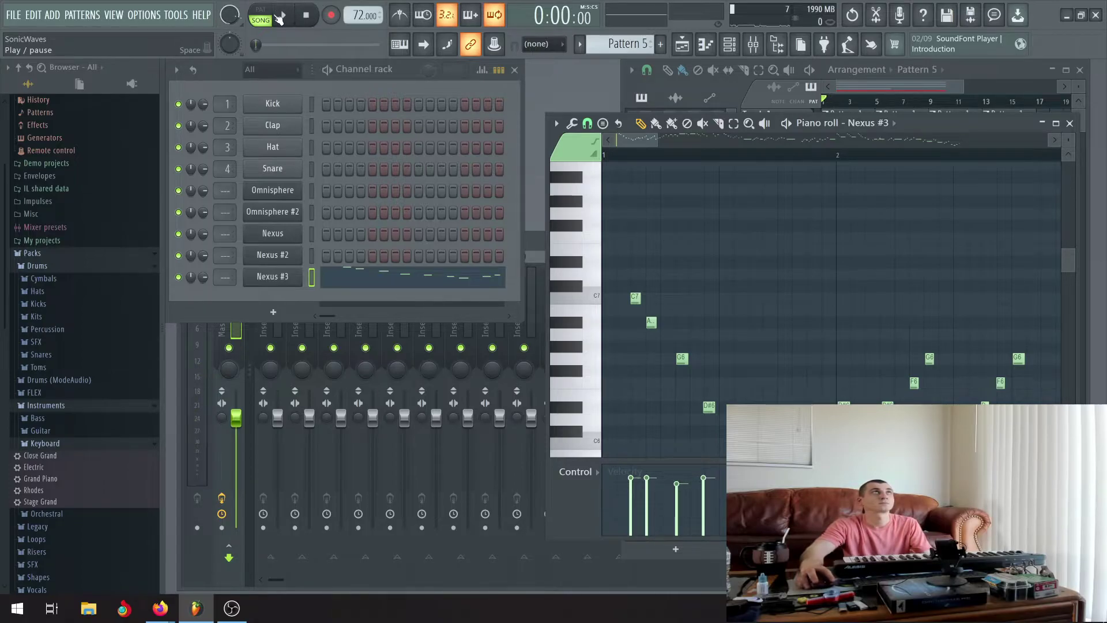
{"action": "left_click", "coordinate": [283, 16]}
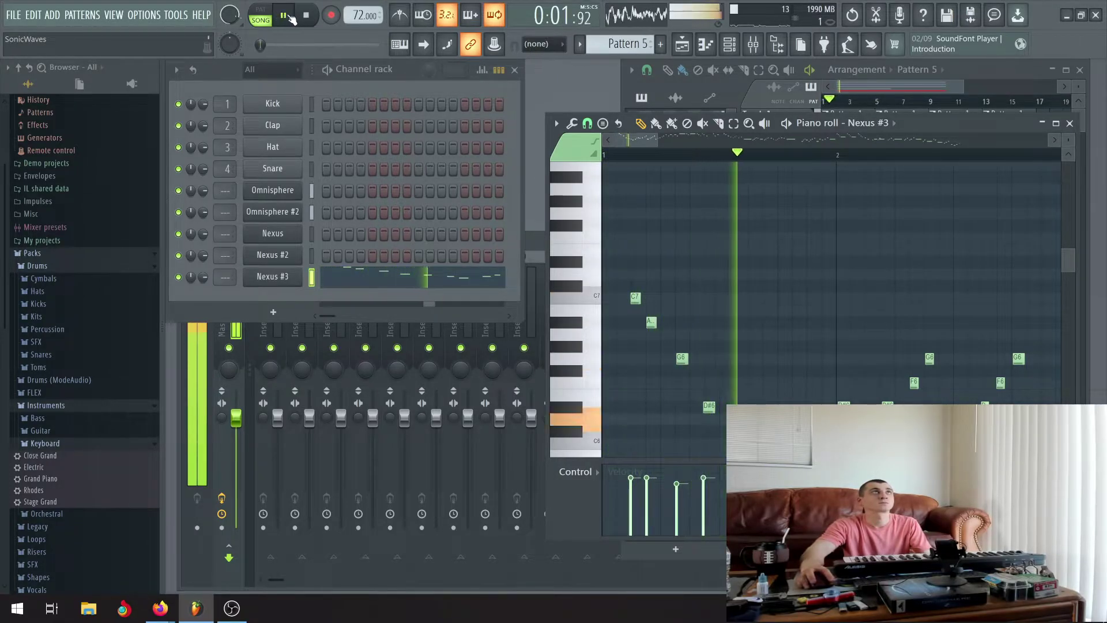
{"action": "left_click", "coordinate": [282, 16]}
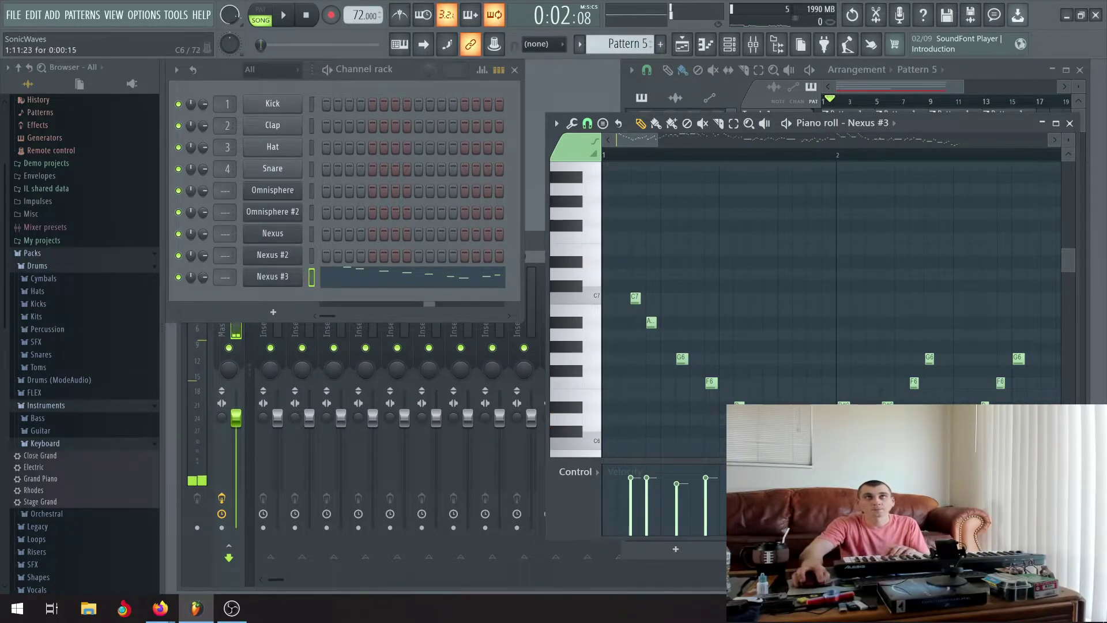
Play the song from the start through bar 16, following the full Pattern 5 melody in the Nexus #3 piano roll
{"action": "scroll", "coordinate": [767, 398], "scroll_direction": "down", "scroll_amount": 3}
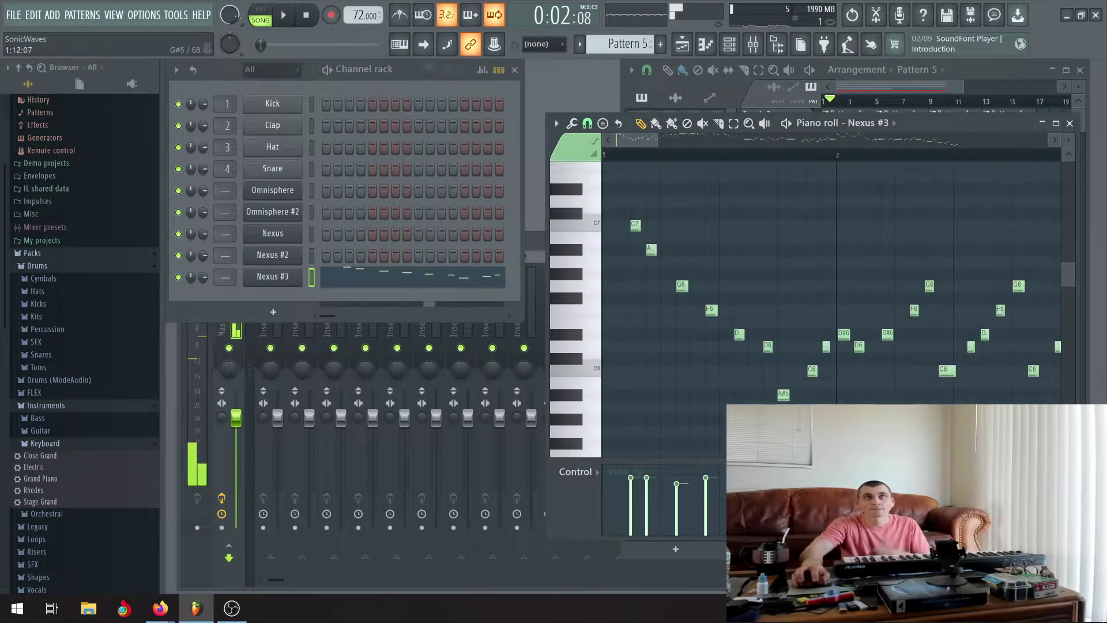
{"action": "left_click", "coordinate": [284, 16]}
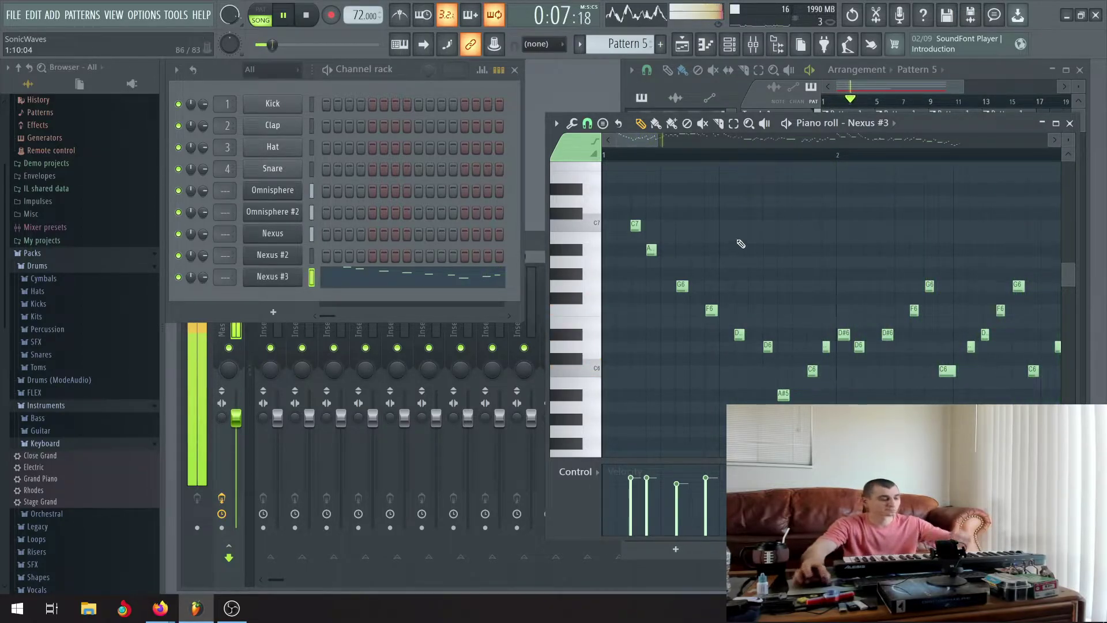
{"action": "scroll", "coordinate": [786, 242], "scroll_direction": "down", "scroll_amount": 1}
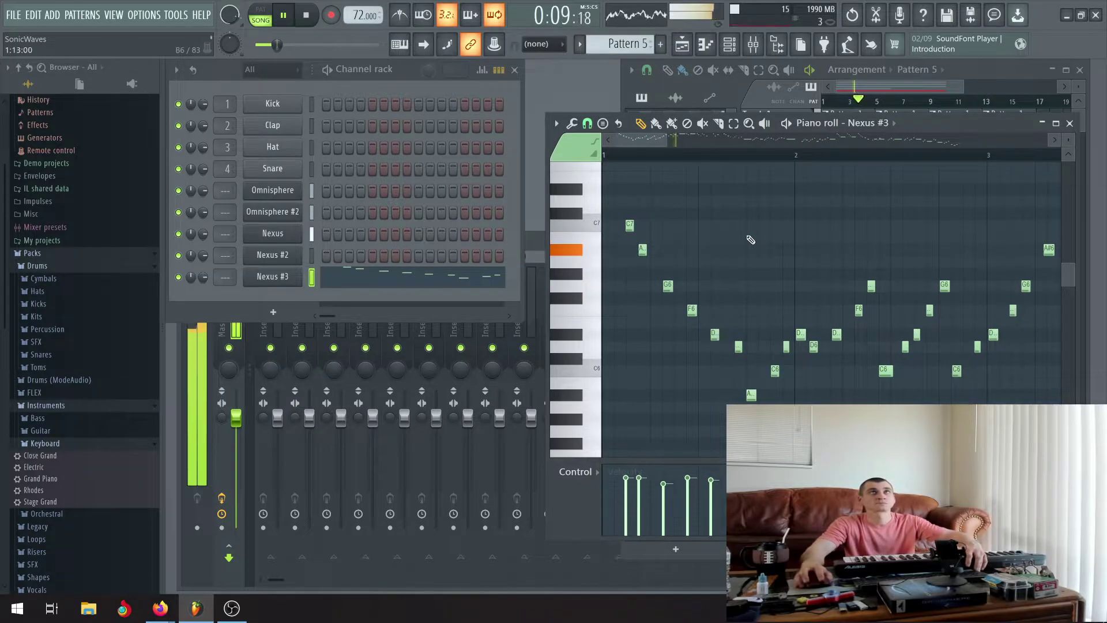
{"action": "scroll", "coordinate": [781, 225], "scroll_direction": "down", "scroll_amount": 2}
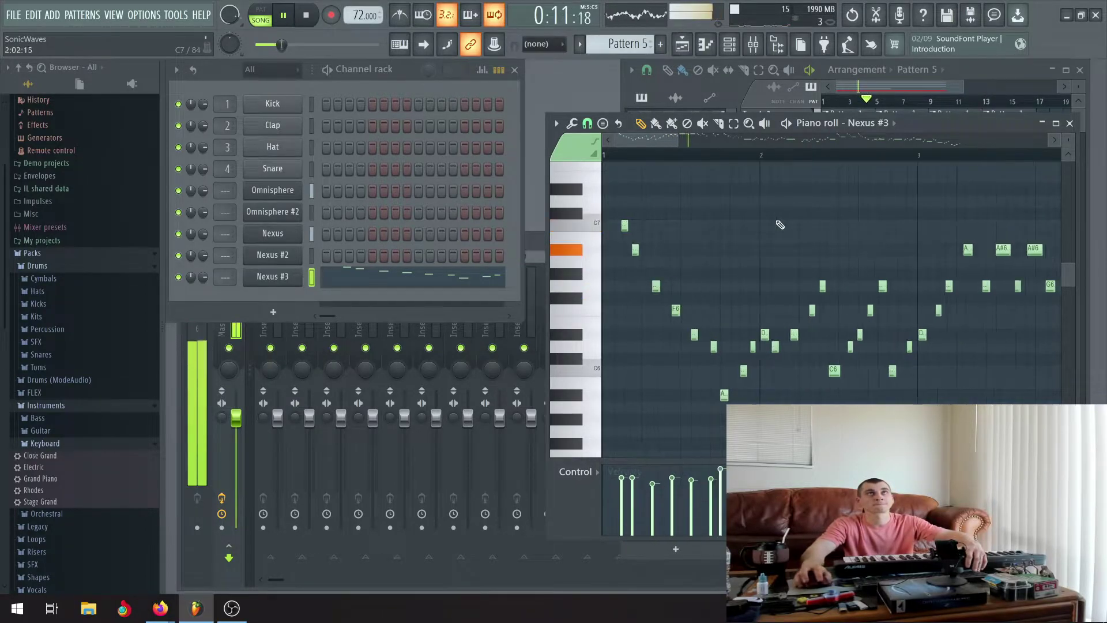
{"action": "scroll", "coordinate": [773, 225], "scroll_direction": "down", "scroll_amount": 2}
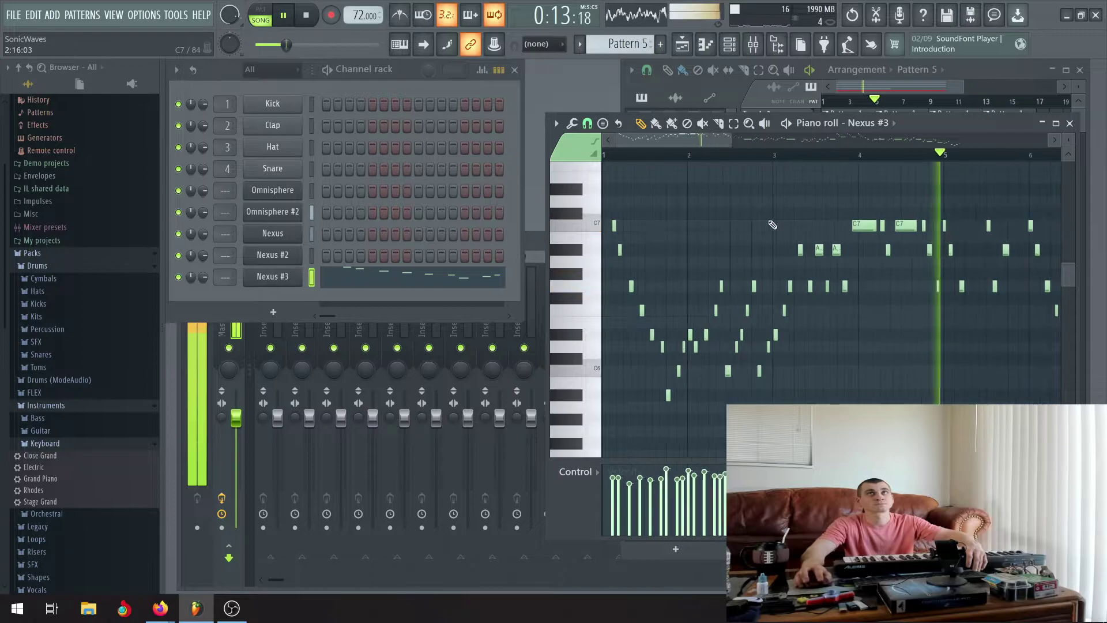
{"action": "scroll", "coordinate": [773, 225], "scroll_direction": "down", "scroll_amount": 1}
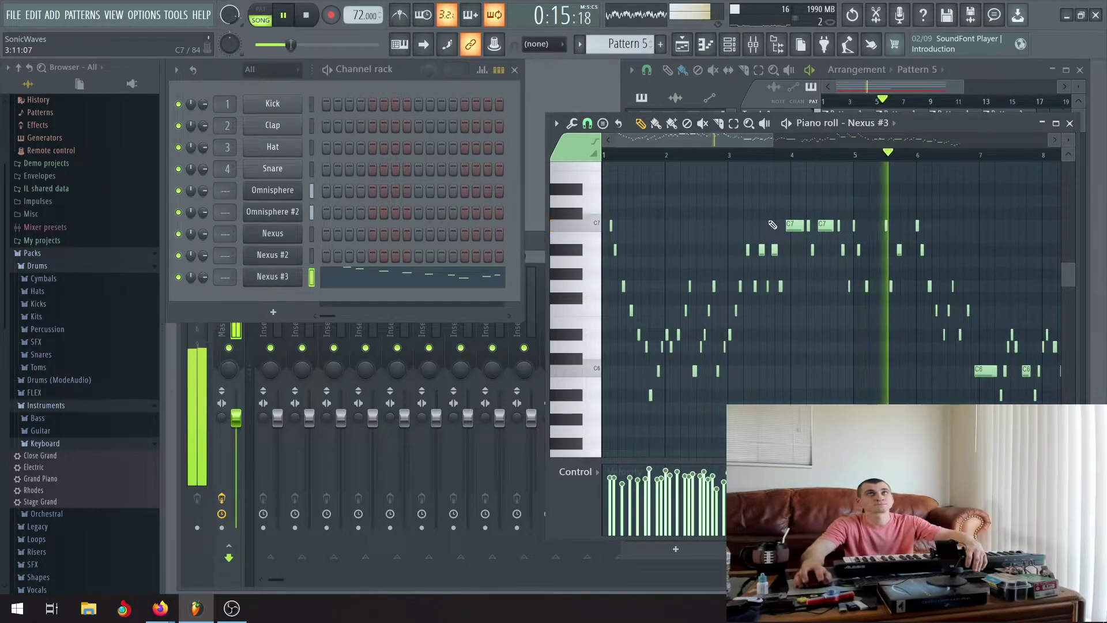
{"action": "scroll", "coordinate": [770, 222], "scroll_direction": "down", "scroll_amount": 1}
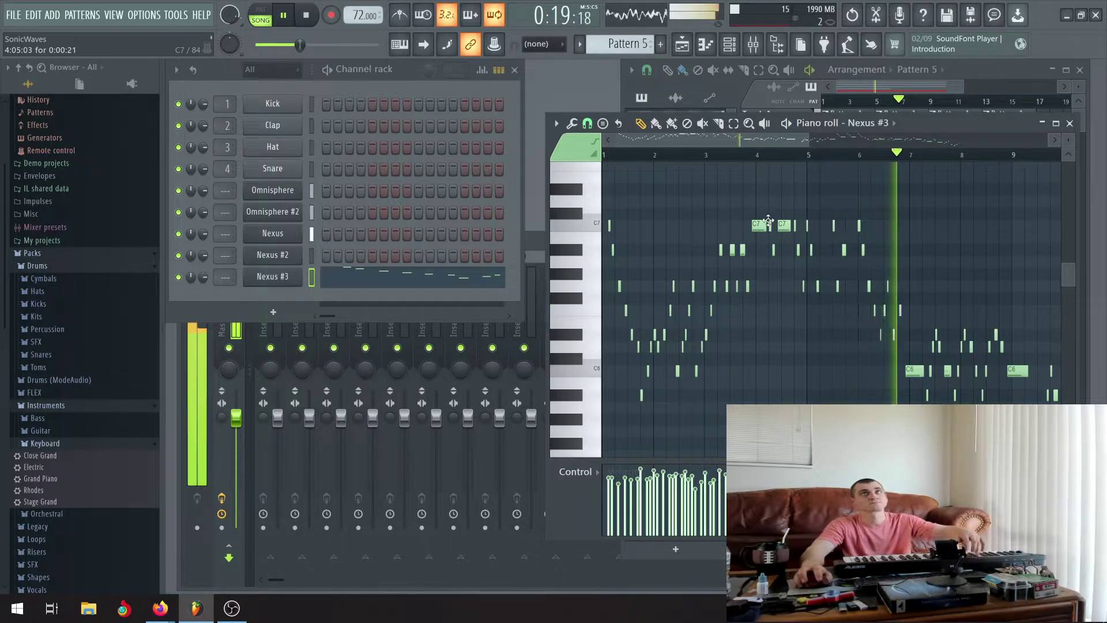
{"action": "scroll", "coordinate": [808, 223], "scroll_direction": "down", "scroll_amount": 1}
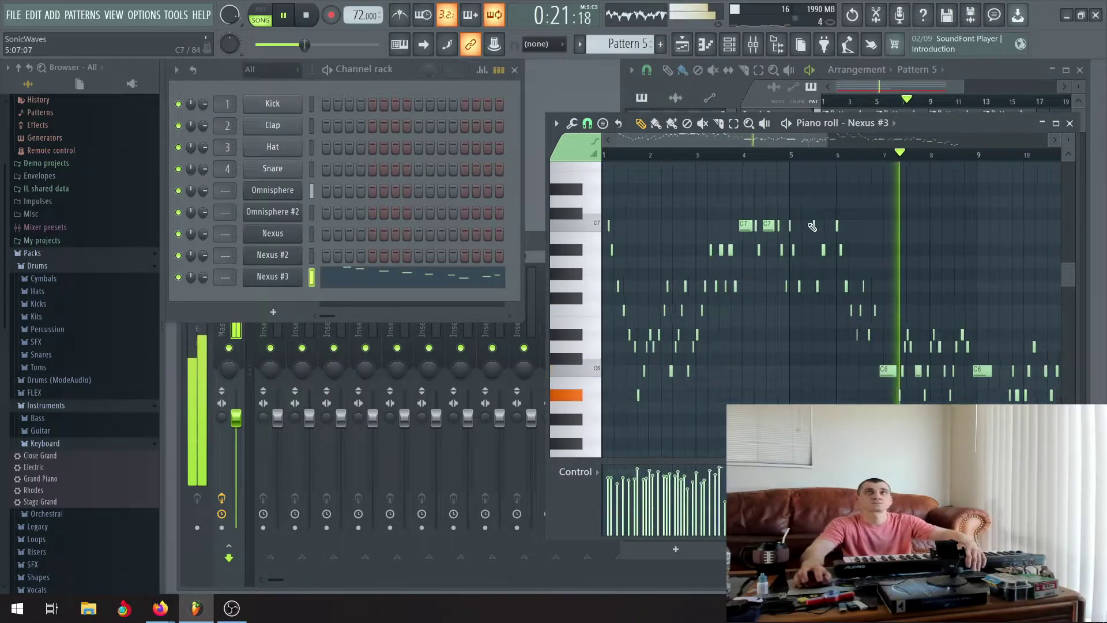
{"action": "scroll", "coordinate": [810, 225], "scroll_direction": "down", "scroll_amount": 1}
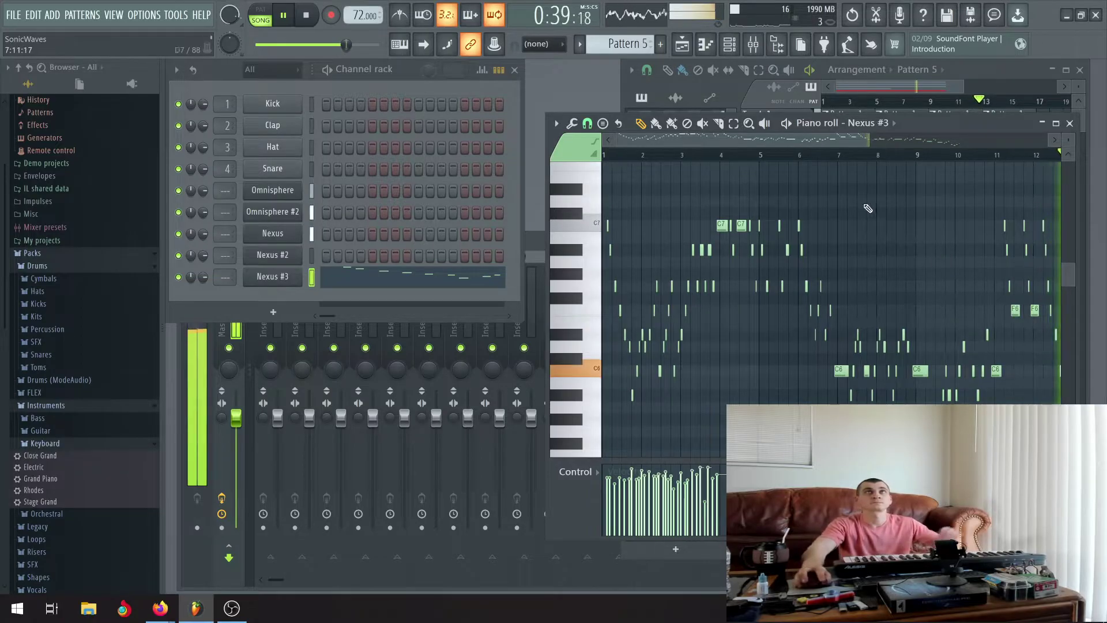
{"action": "scroll", "coordinate": [879, 287], "scroll_direction": "down", "scroll_amount": 4}
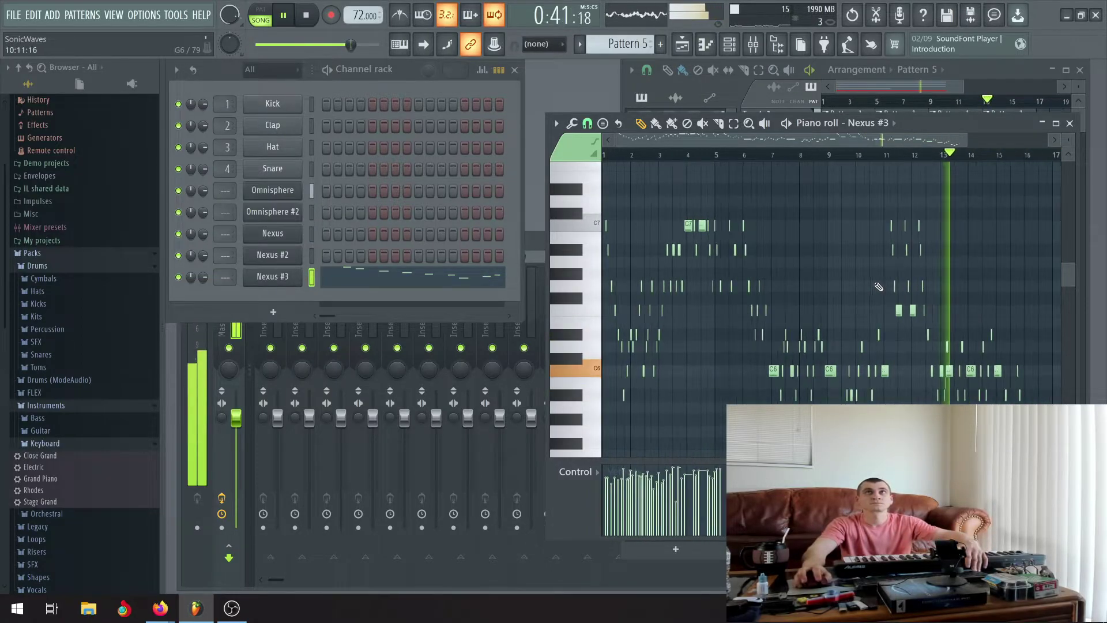
{"action": "scroll", "coordinate": [899, 283], "scroll_direction": "down", "scroll_amount": 3}
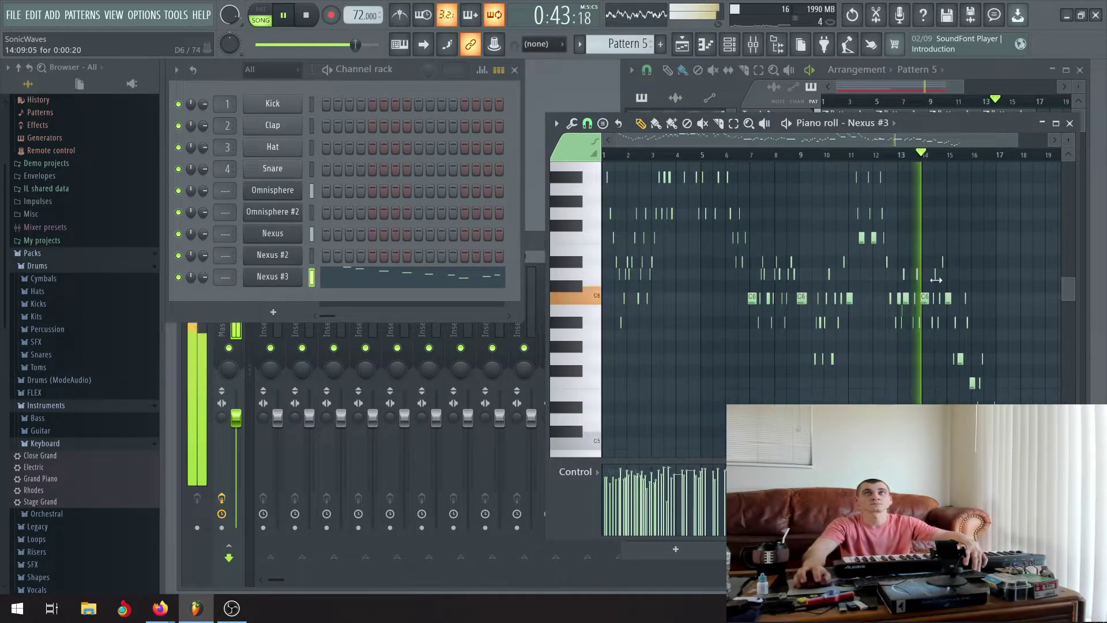
{"action": "scroll", "coordinate": [937, 283], "scroll_direction": "down", "scroll_amount": 2}
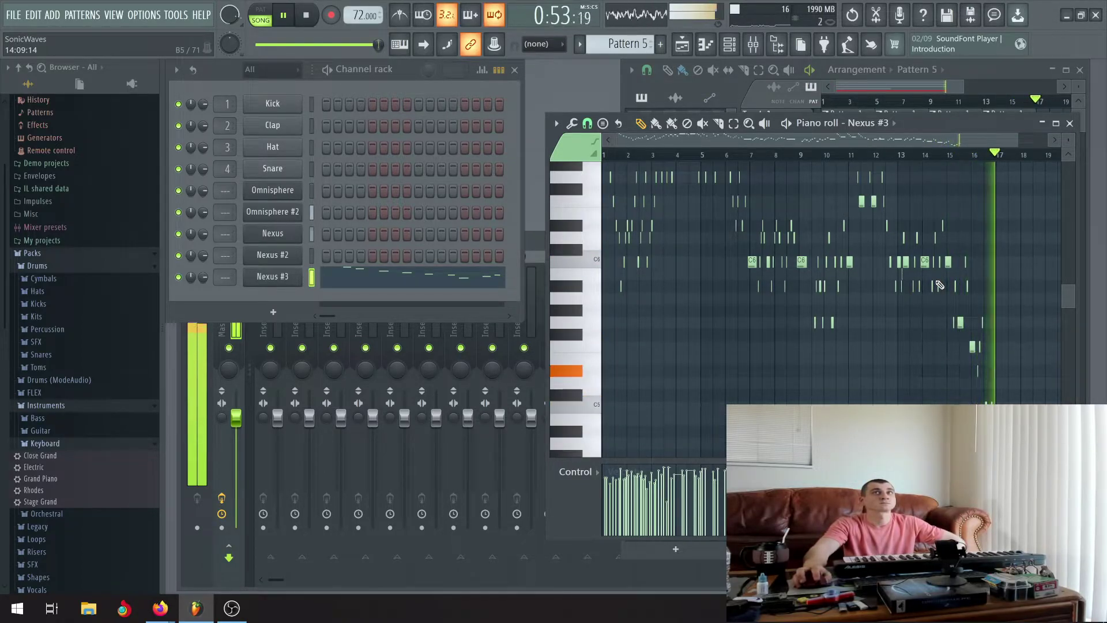
{"action": "key", "text": "space"}
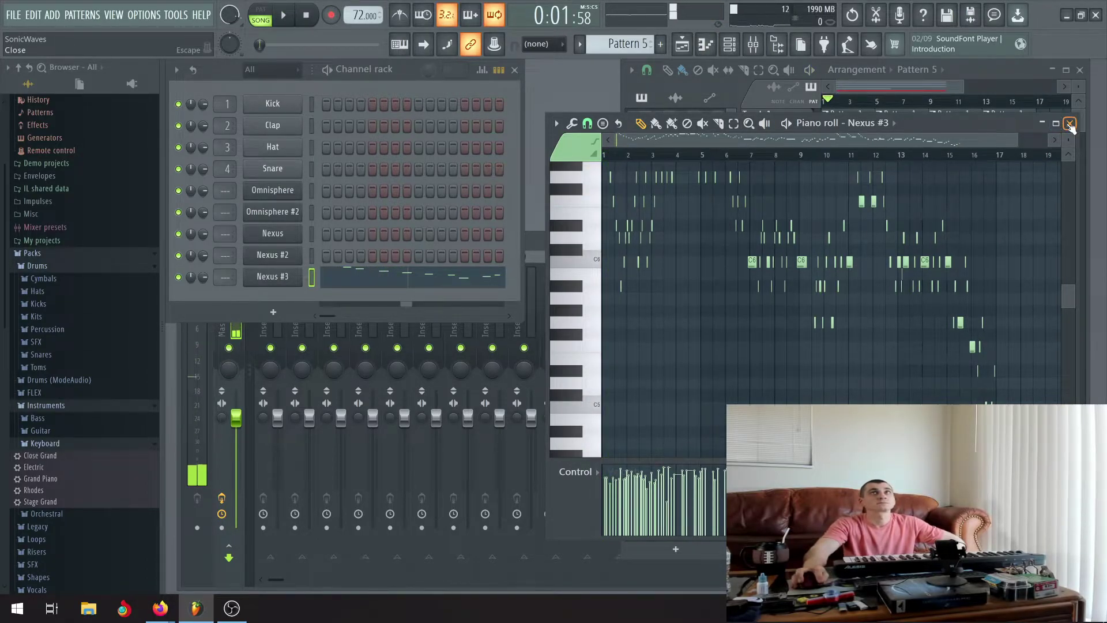
Quantize the Nexus #3 notes with the Default template, full start-time strength and Leave duration
{"action": "scroll", "coordinate": [1023, 232], "scroll_direction": "up", "scroll_amount": 1}
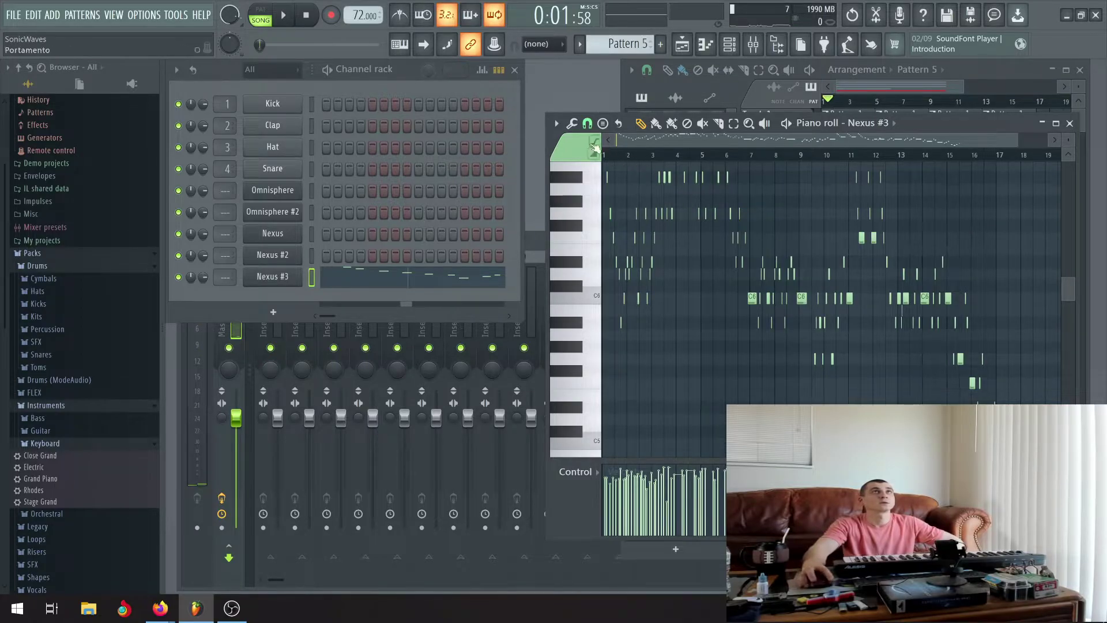
{"action": "left_click", "coordinate": [573, 124]}
{"action": "left_click", "coordinate": [608, 215]}
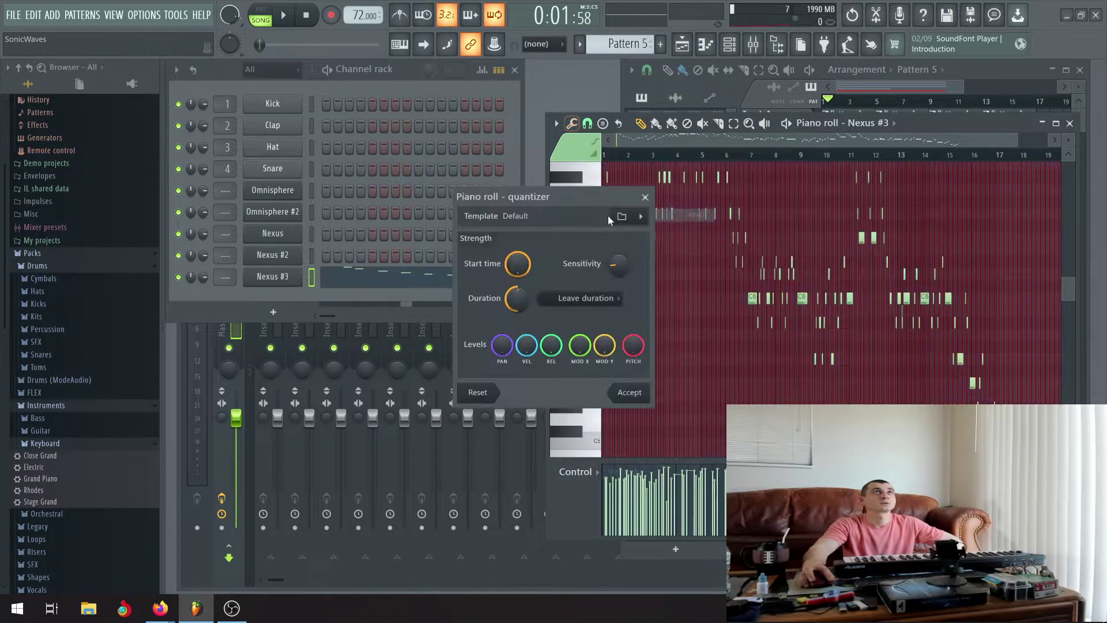
{"action": "left_click", "coordinate": [641, 397]}
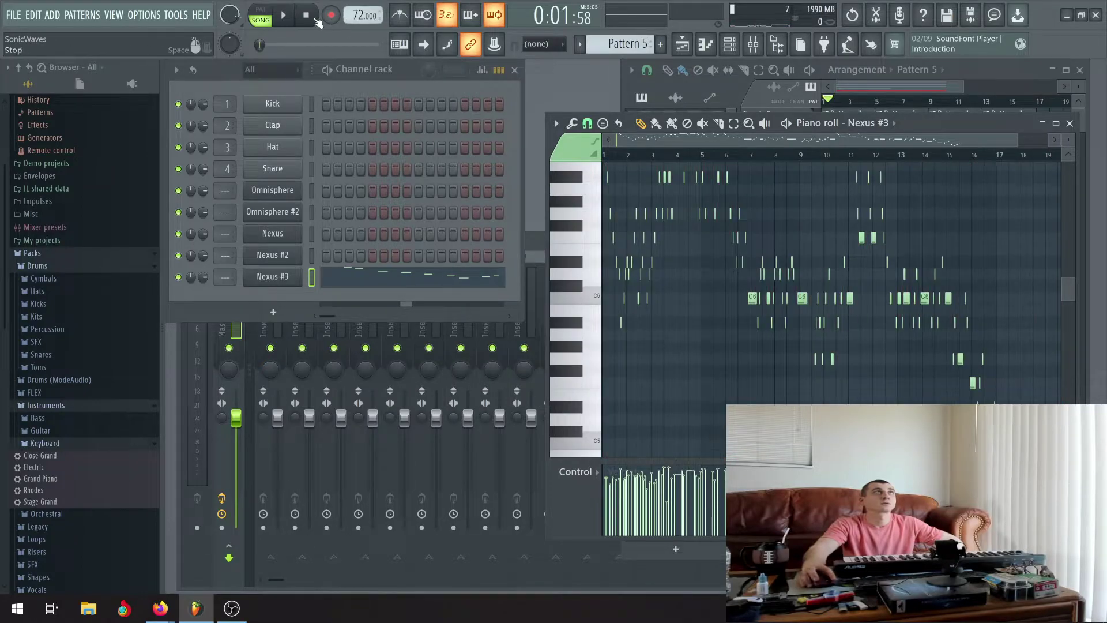
Play the song through bar 16 to check the quantized Nexus #3 melody, and close its piano roll
{"action": "left_click", "coordinate": [290, 20]}
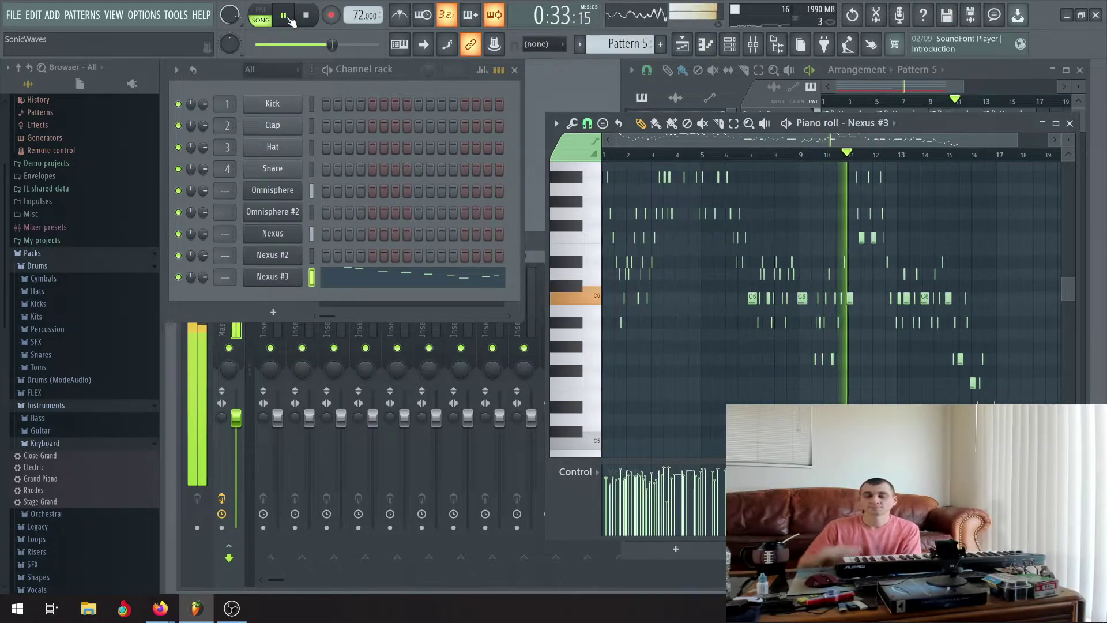
{"action": "scroll", "coordinate": [699, 181], "scroll_direction": "up", "scroll_amount": 1}
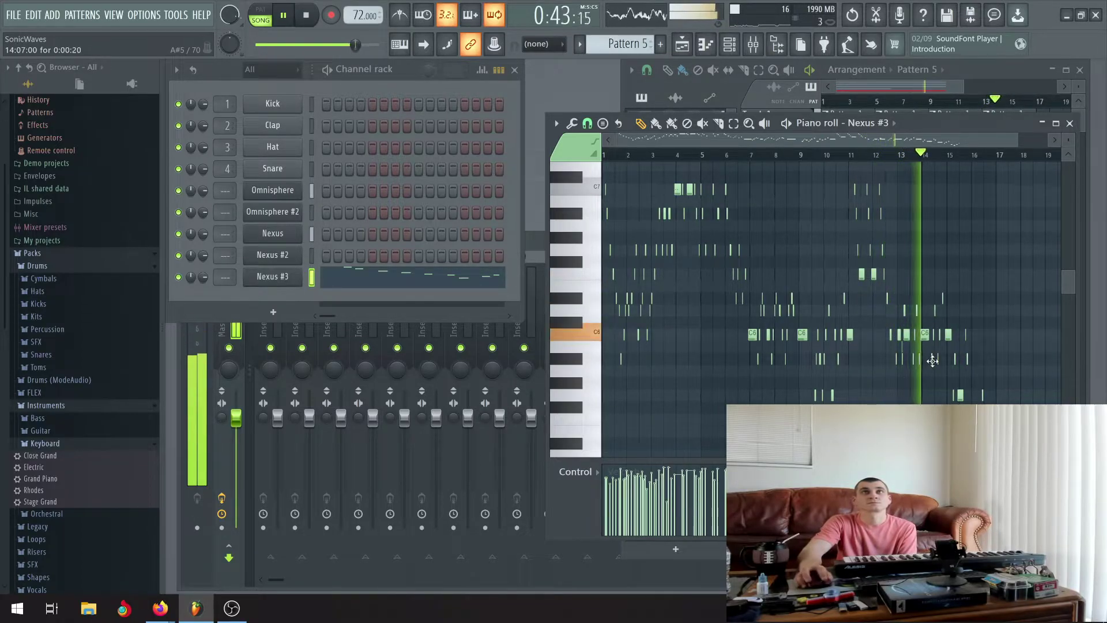
{"action": "scroll", "coordinate": [936, 363], "scroll_direction": "down", "scroll_amount": 3}
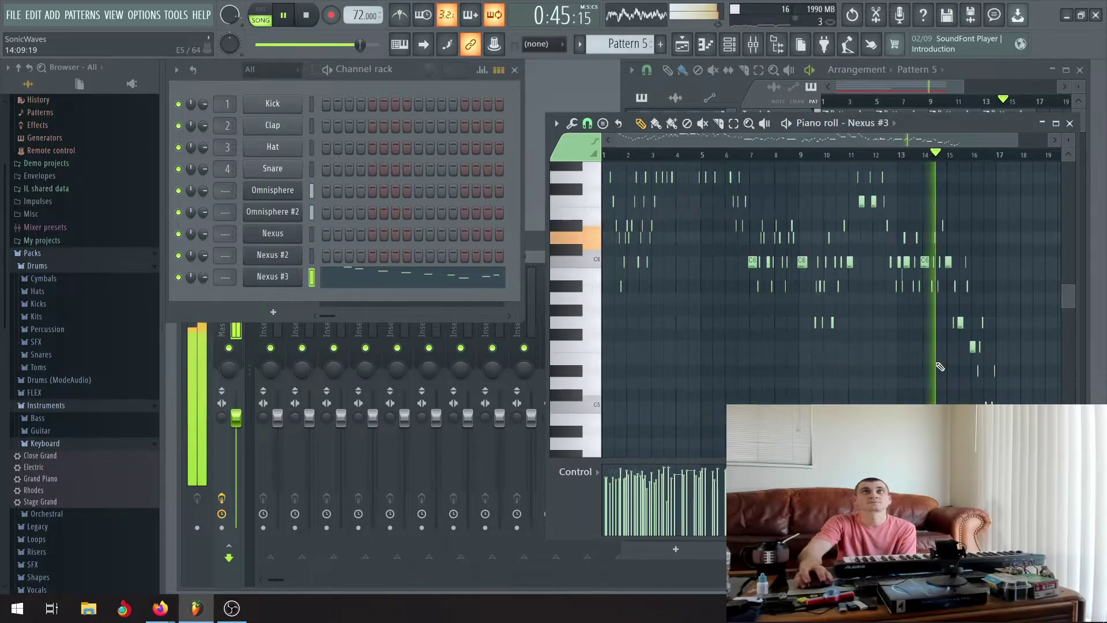
{"action": "scroll", "coordinate": [940, 366], "scroll_direction": "down", "scroll_amount": 2}
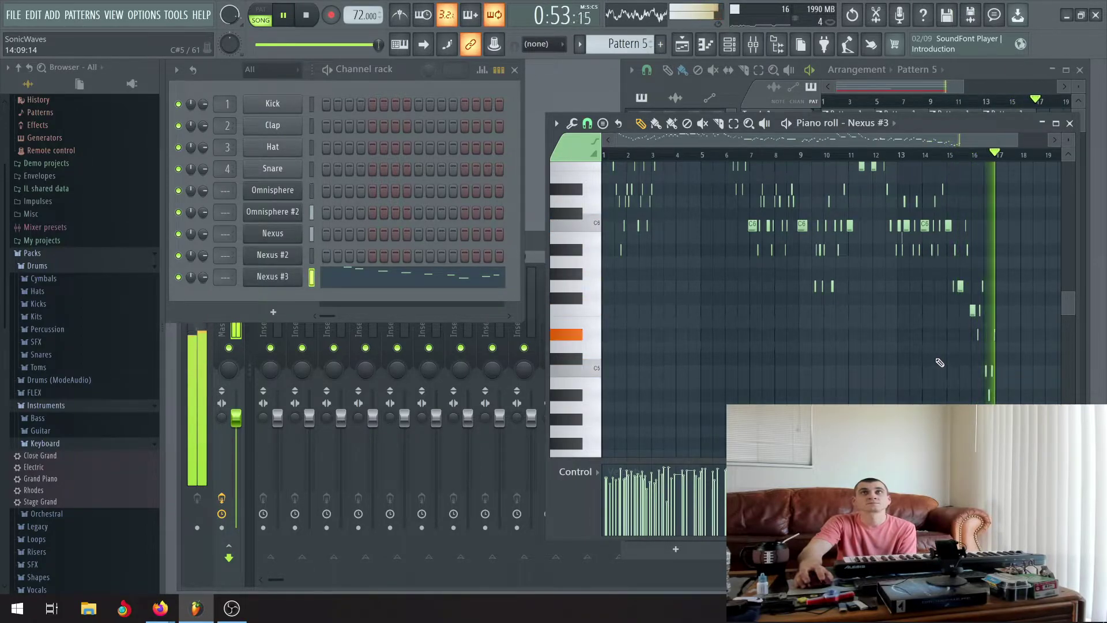
{"action": "left_click", "coordinate": [1071, 123]}
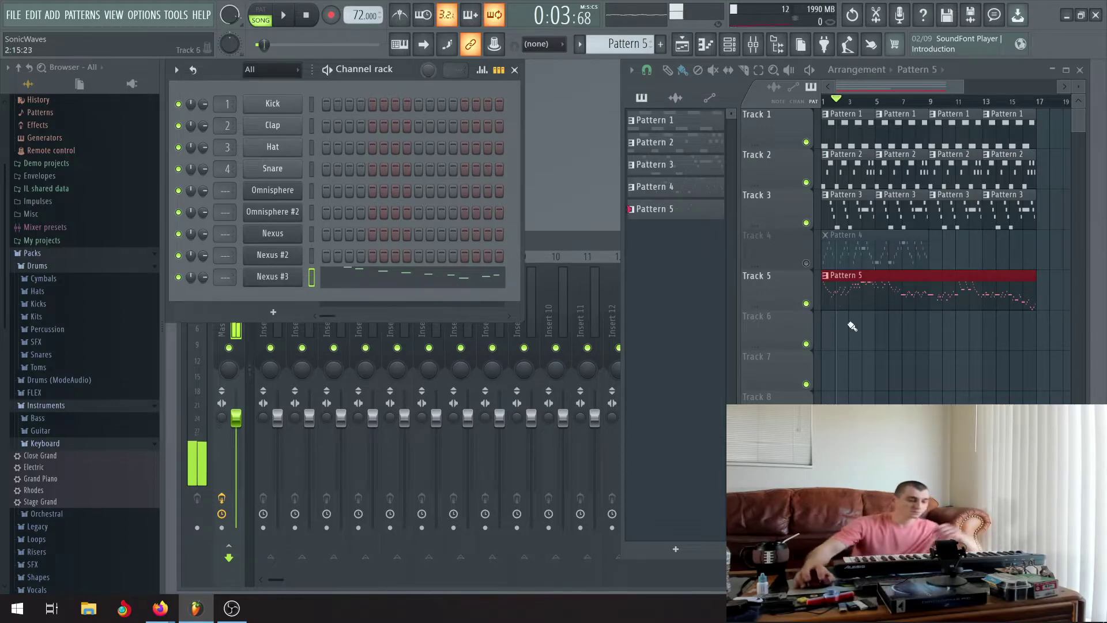
Move the Pattern 5 clip on Track 5 to start at bar 9 and unmute Track 4
{"action": "left_click_drag", "start_coordinate": [901, 275], "coordinate": [1011, 275]}
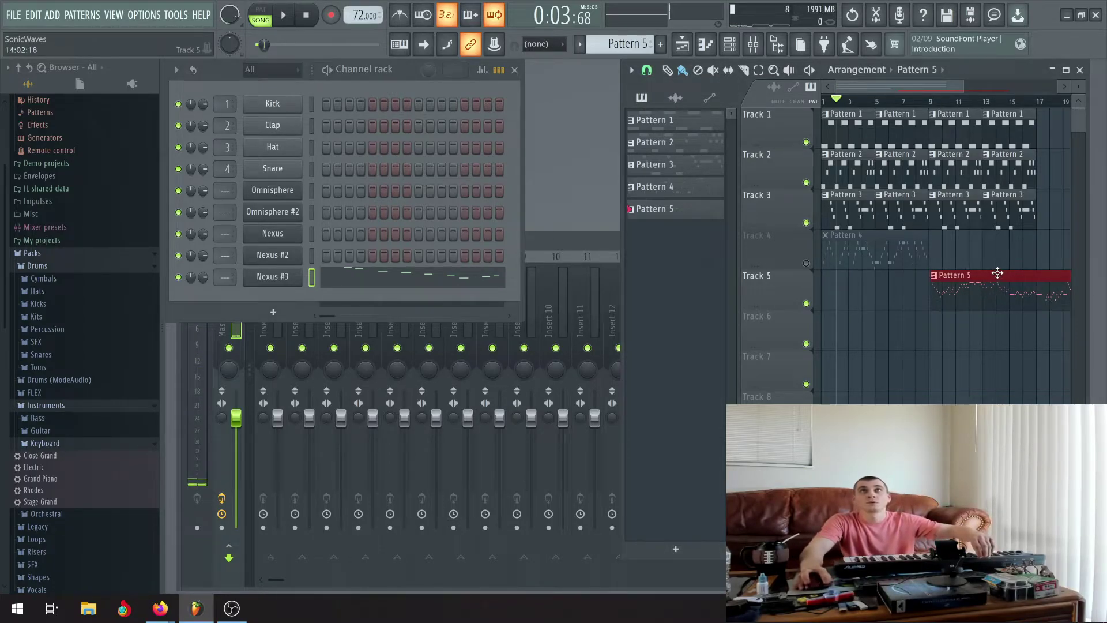
{"action": "left_click", "coordinate": [807, 265]}
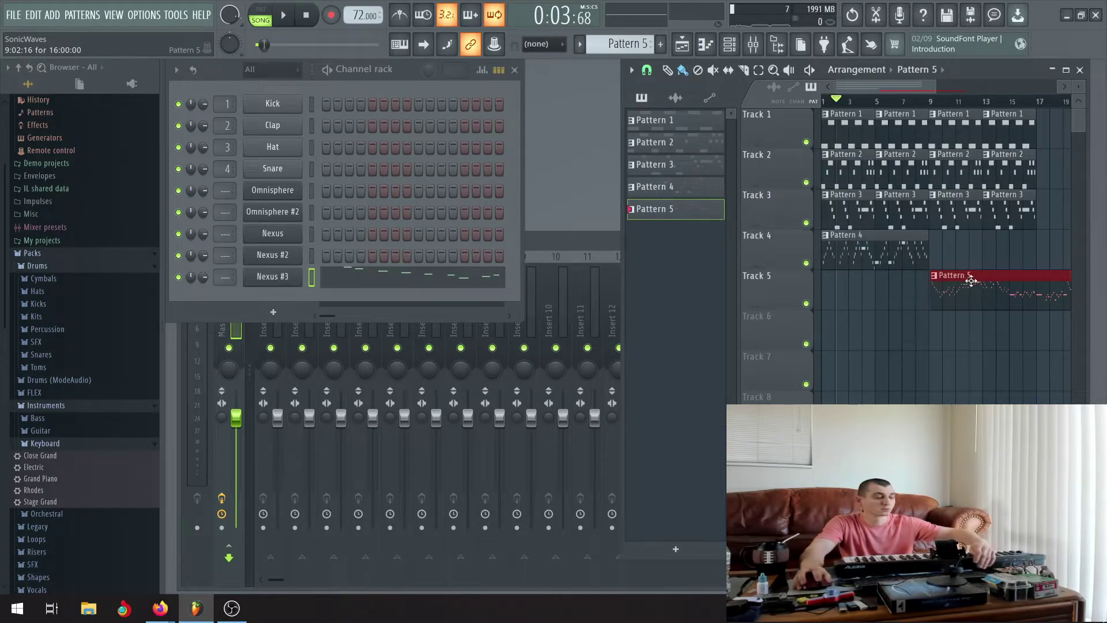
{"action": "scroll", "coordinate": [922, 279], "scroll_direction": "up", "scroll_amount": 5}
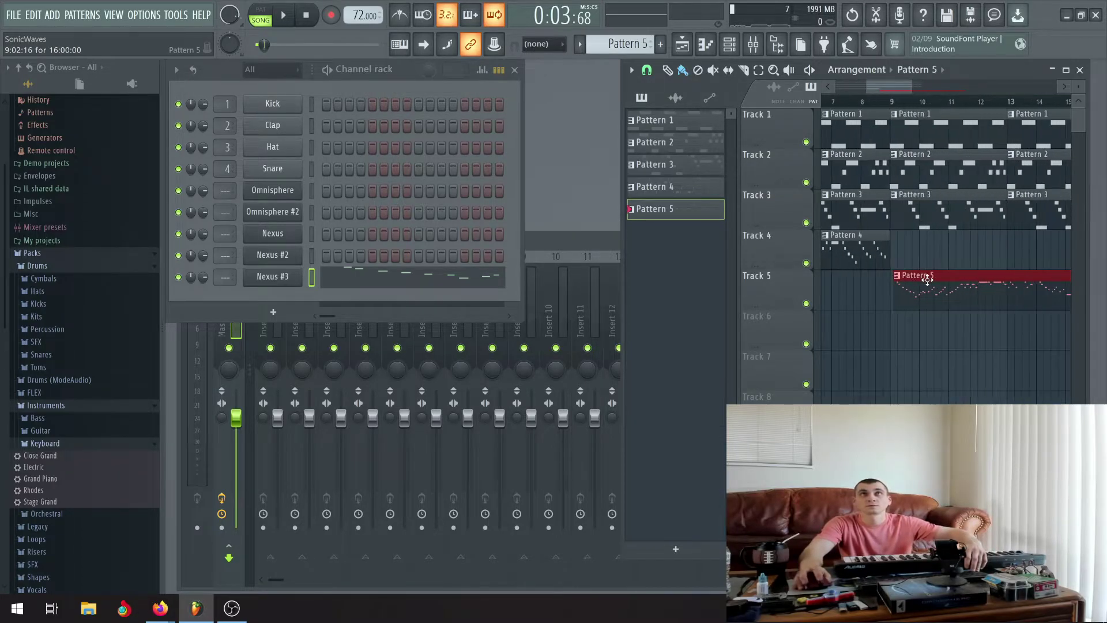
{"action": "scroll", "coordinate": [926, 280], "scroll_direction": "up", "scroll_amount": 2}
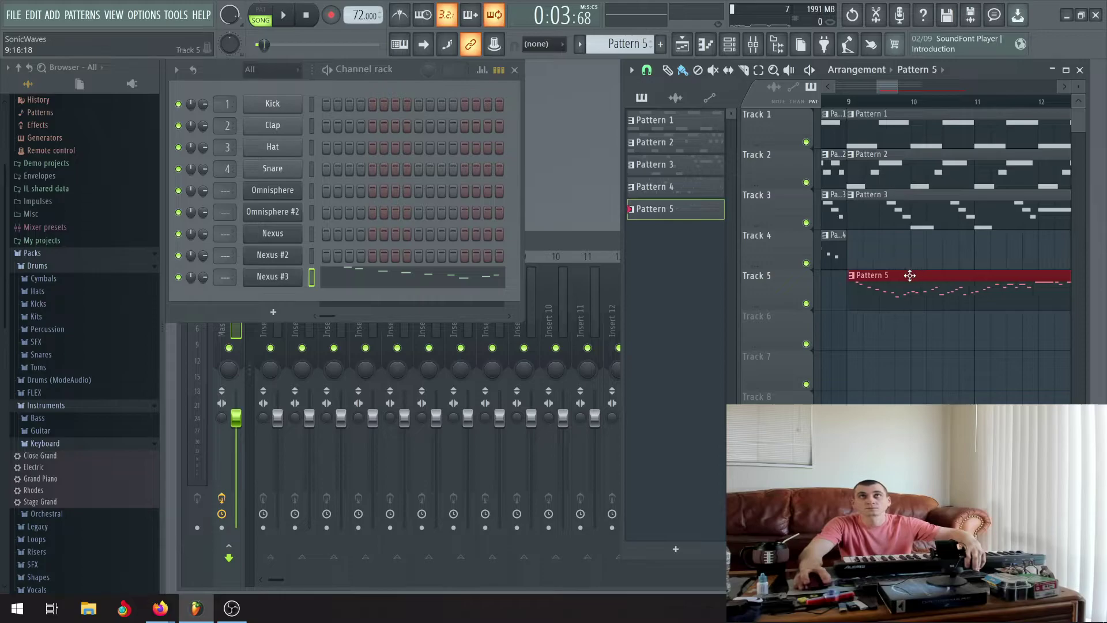
Align the start of the Pattern 5 clip on Track 5 exactly with bar 9
{"action": "scroll", "coordinate": [867, 286], "scroll_direction": "up", "scroll_amount": 2}
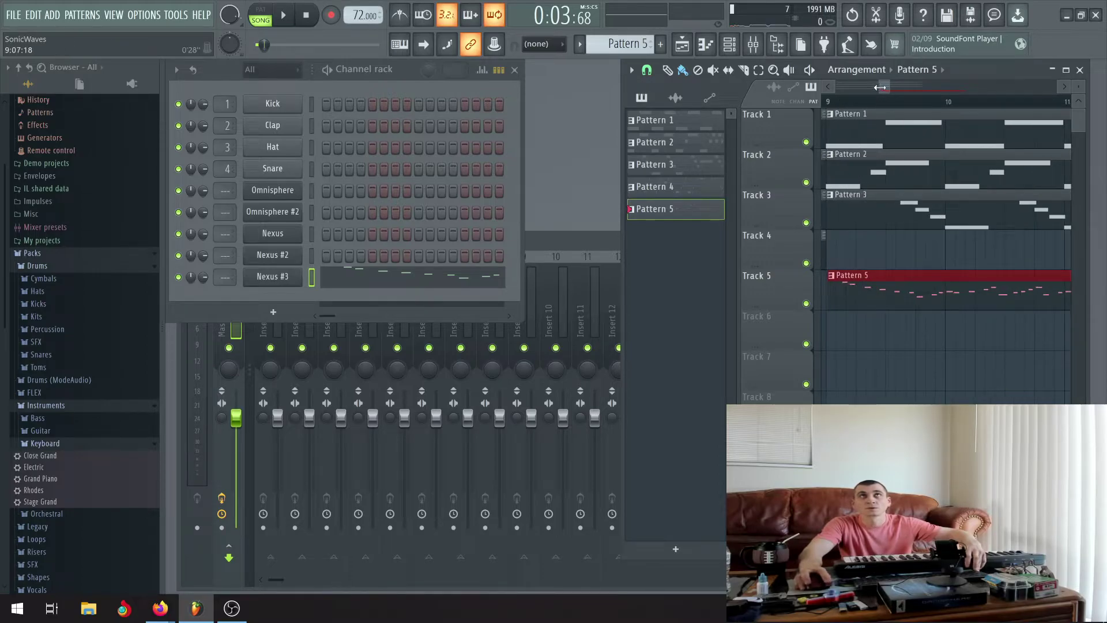
{"action": "scroll", "coordinate": [884, 91], "scroll_direction": "up", "scroll_amount": 3}
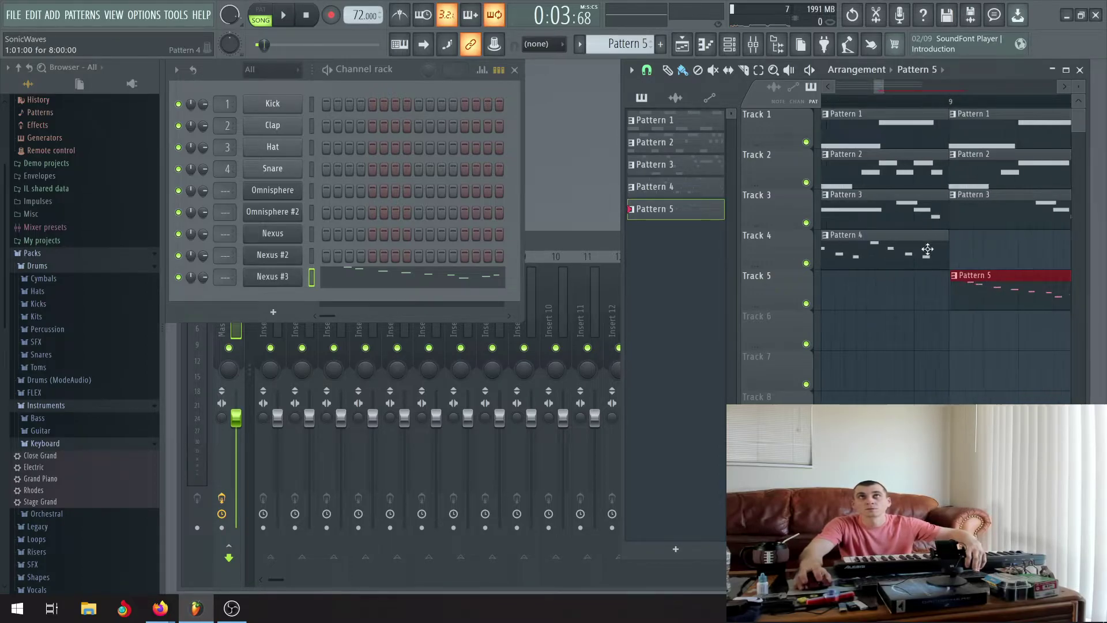
{"action": "scroll", "coordinate": [929, 251], "scroll_direction": "up", "scroll_amount": 1}
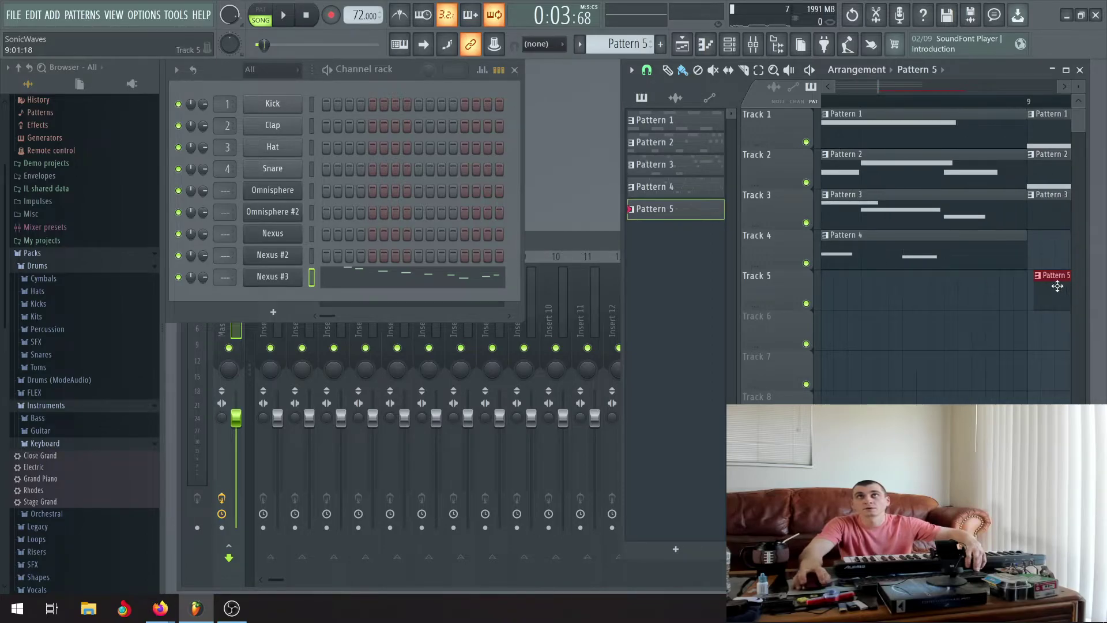
{"action": "scroll", "coordinate": [1026, 269], "scroll_direction": "down", "scroll_amount": 6}
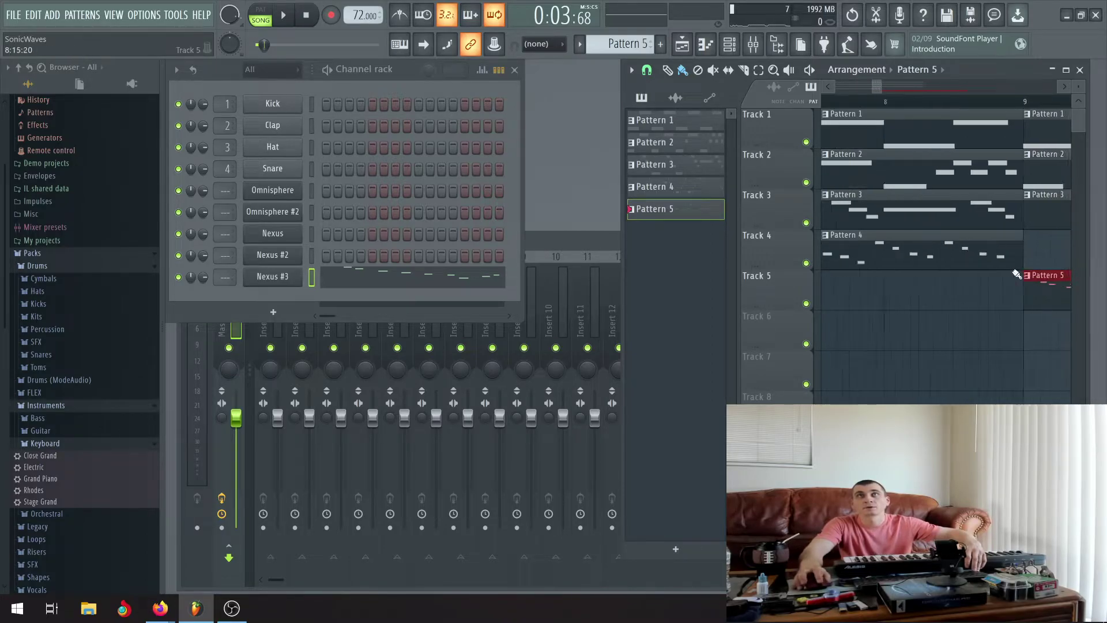
Duplicate the Pattern 1, 2 and 3 clips of bars 9 to 16 directly after the originals on Tracks 1 to 3
{"action": "scroll", "coordinate": [962, 264], "scroll_direction": "down", "scroll_amount": 3}
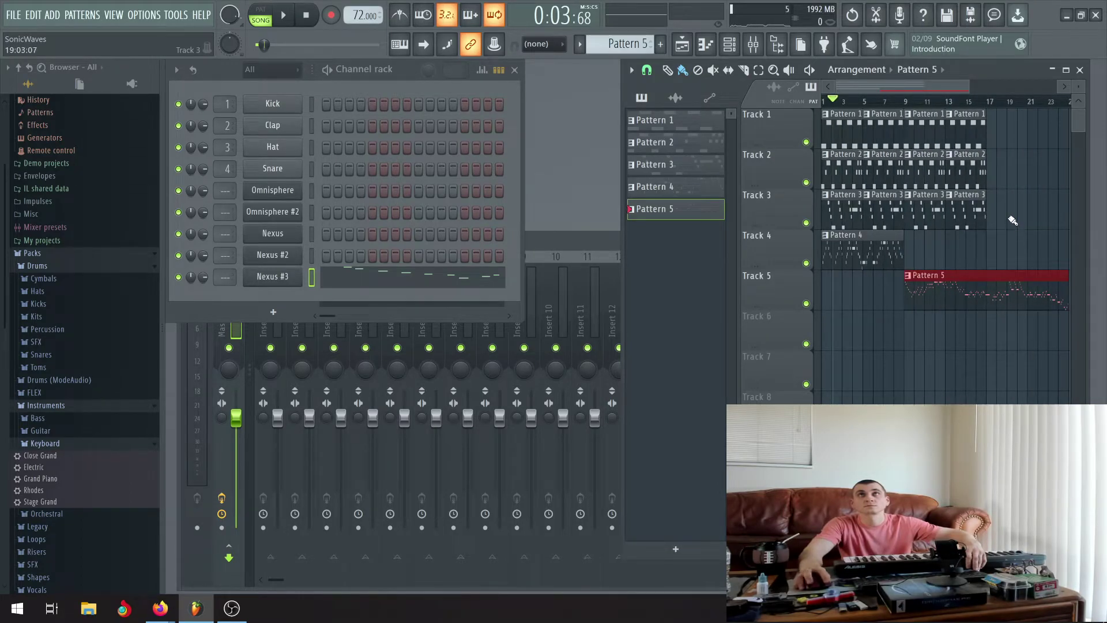
{"action": "left_click_drag", "start_coordinate": [1008, 218], "coordinate": [933, 139]}
{"action": "key", "text": "ctrl+b"}
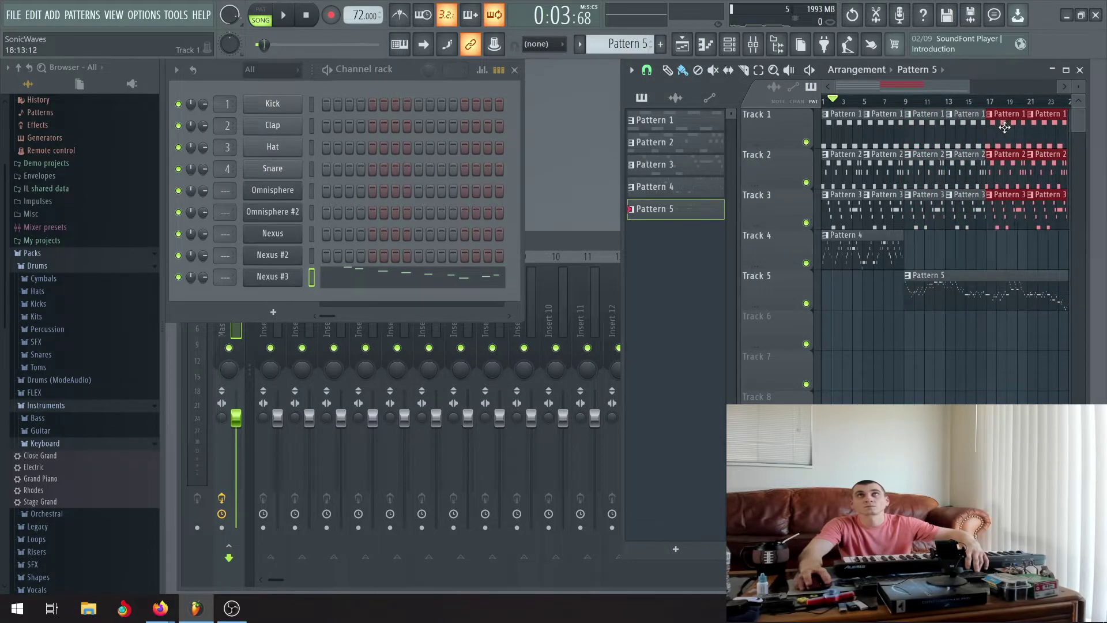
Move the duplicated Pattern 1, 2 and 3 clips to start exactly at bar 17, and deselect them
{"action": "left_click_drag", "start_coordinate": [1005, 127], "coordinate": [1006, 127]}
{"action": "scroll", "coordinate": [1007, 127], "scroll_direction": "up", "scroll_amount": 5}
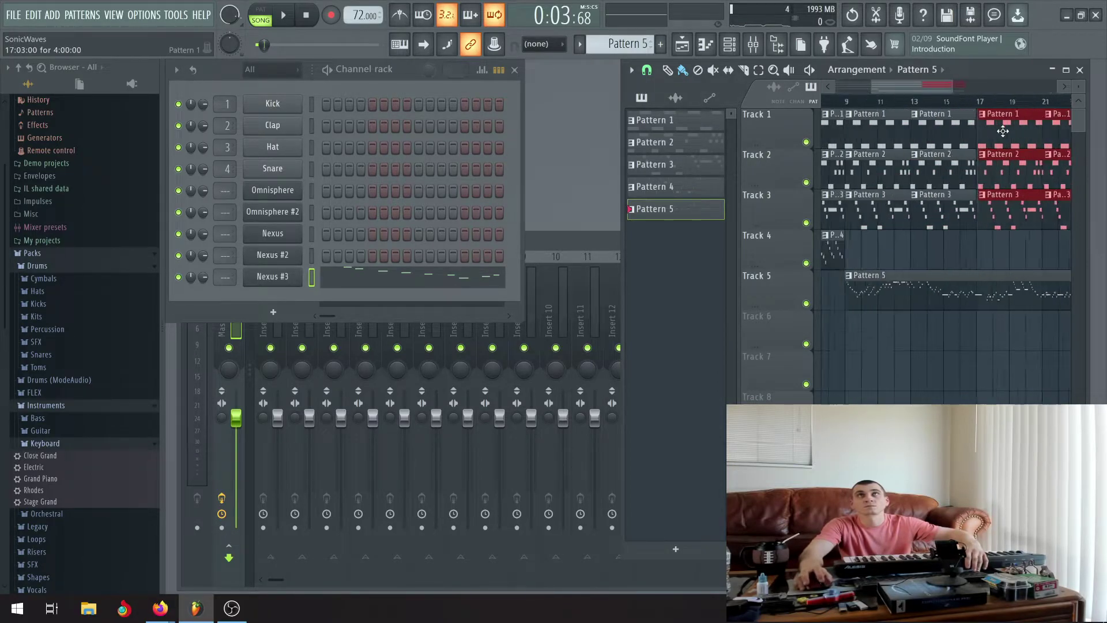
{"action": "scroll", "coordinate": [957, 140], "scroll_direction": "up", "scroll_amount": 2}
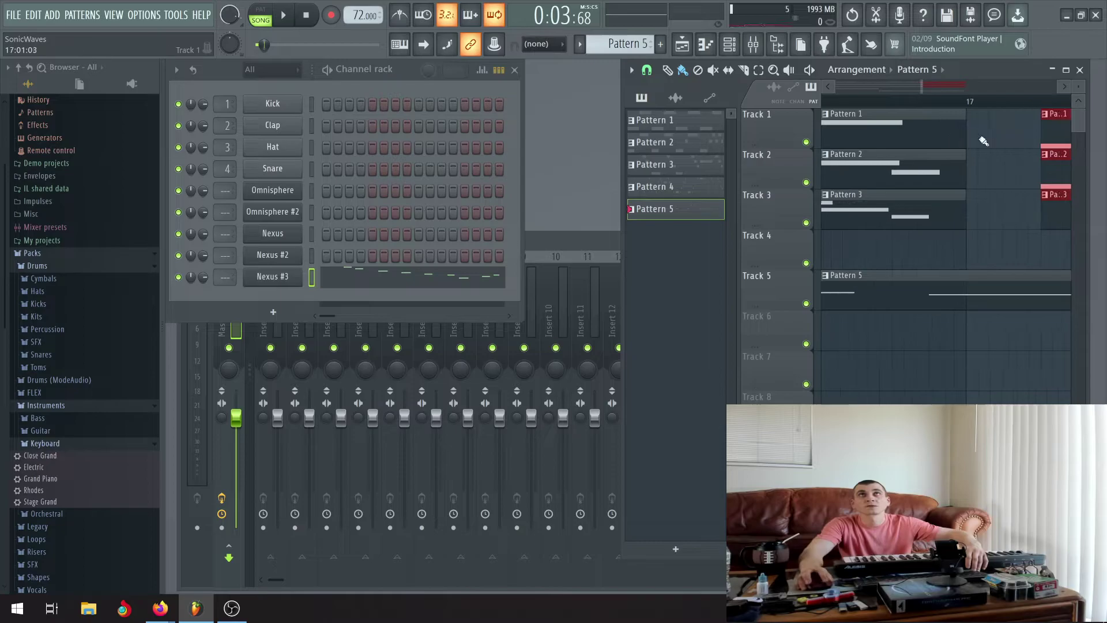
{"action": "left_click_drag", "start_coordinate": [1060, 128], "coordinate": [988, 129]}
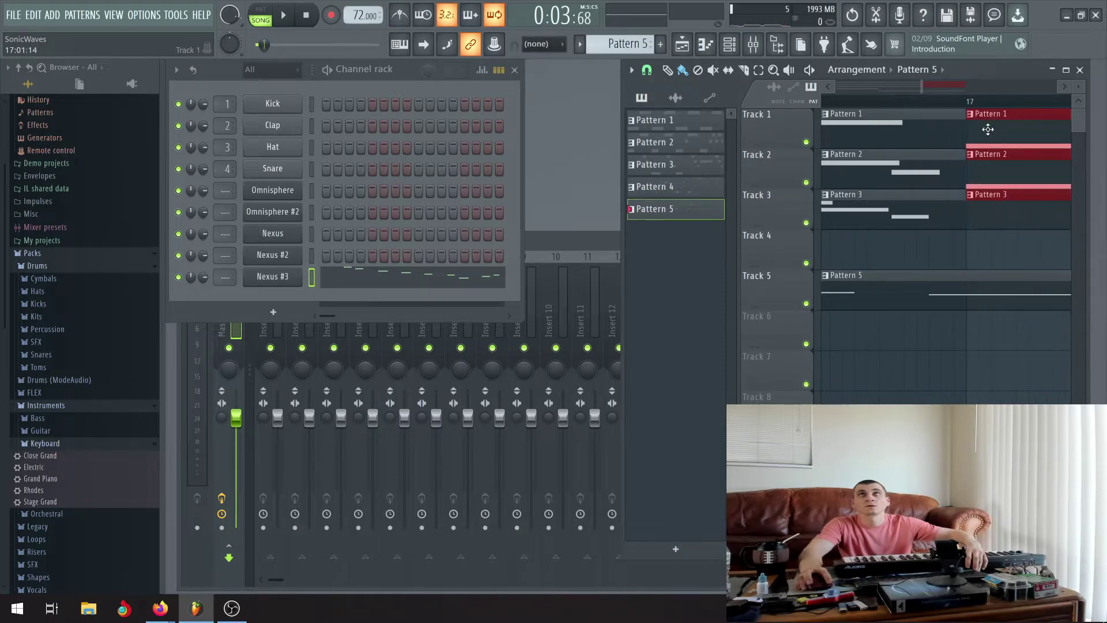
{"action": "left_click", "coordinate": [988, 130]}
{"action": "scroll", "coordinate": [928, 157], "scroll_direction": "down", "scroll_amount": 4}
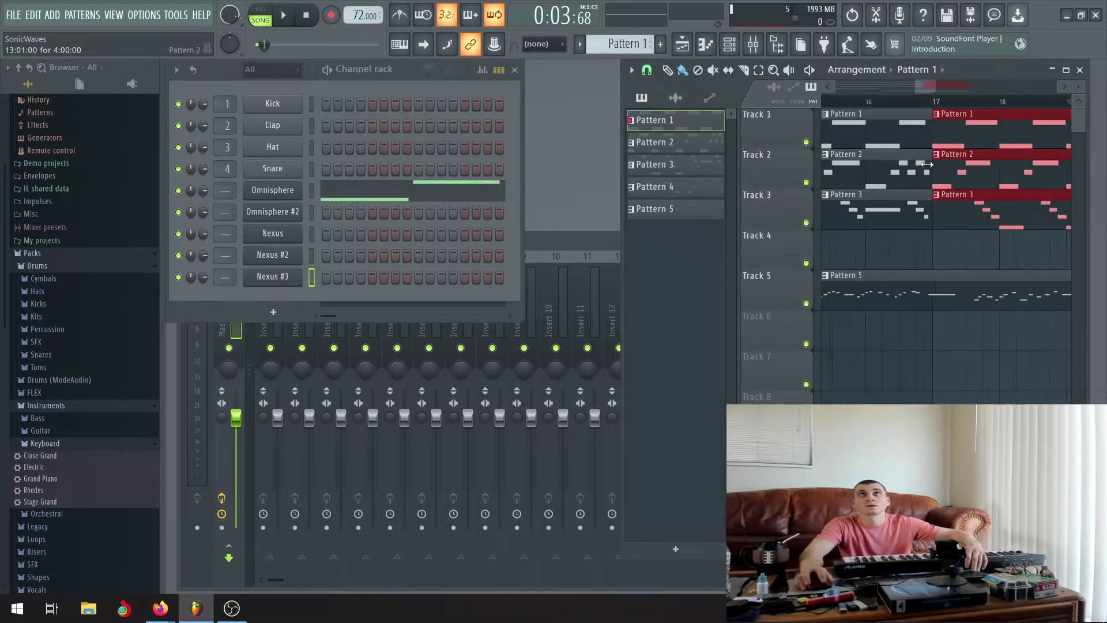
{"action": "scroll", "coordinate": [923, 164], "scroll_direction": "down", "scroll_amount": 3}
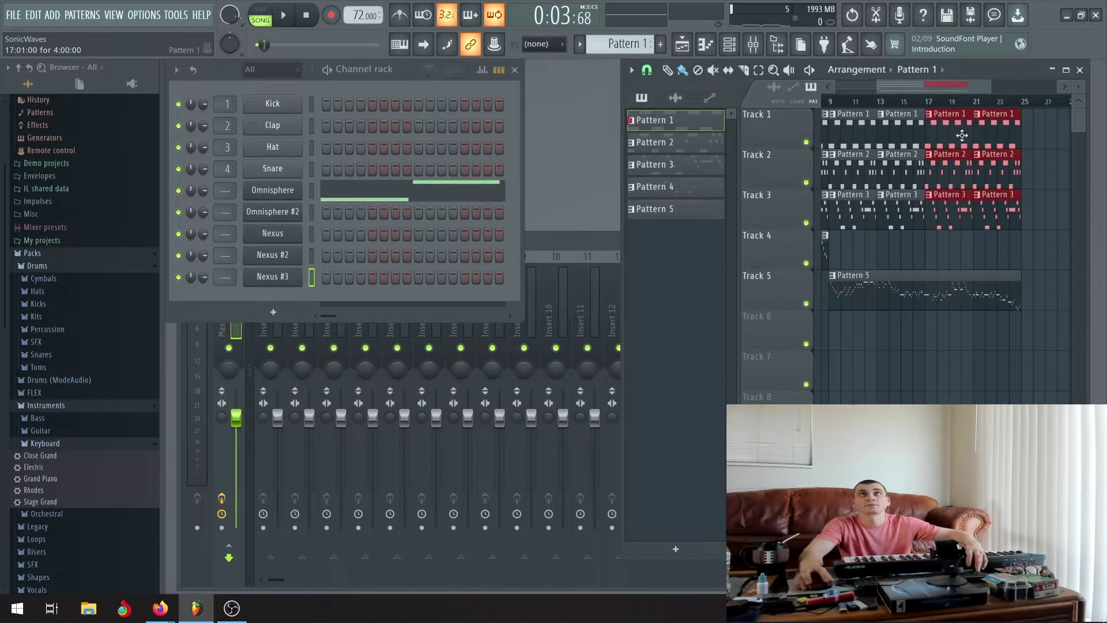
{"action": "scroll", "coordinate": [893, 89], "scroll_direction": "down", "scroll_amount": 2}
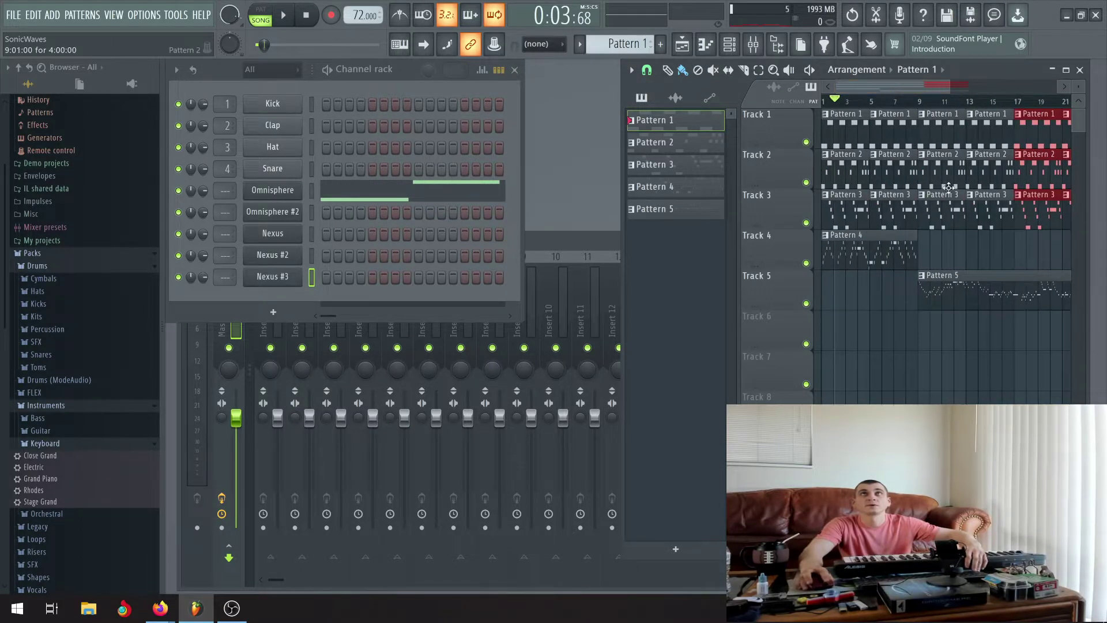
{"action": "scroll", "coordinate": [948, 187], "scroll_direction": "down", "scroll_amount": 3}
{"action": "left_click", "coordinate": [1044, 254]}
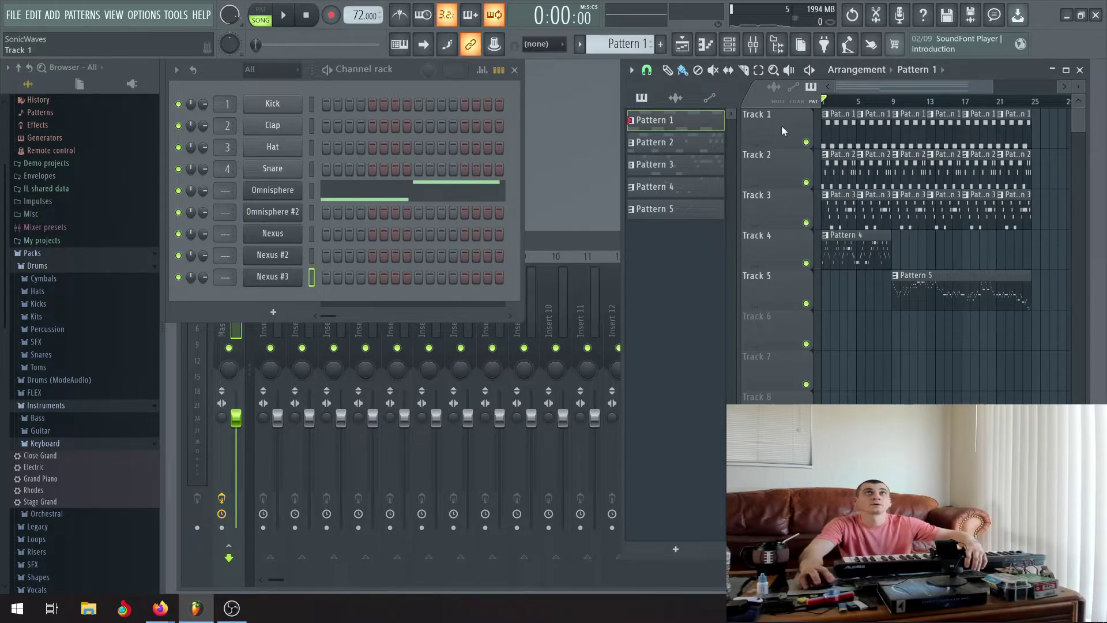
Mute Tracks 2 to 5 and play the song briefly to hear Pattern 1 on its own
{"action": "left_click", "coordinate": [806, 182]}
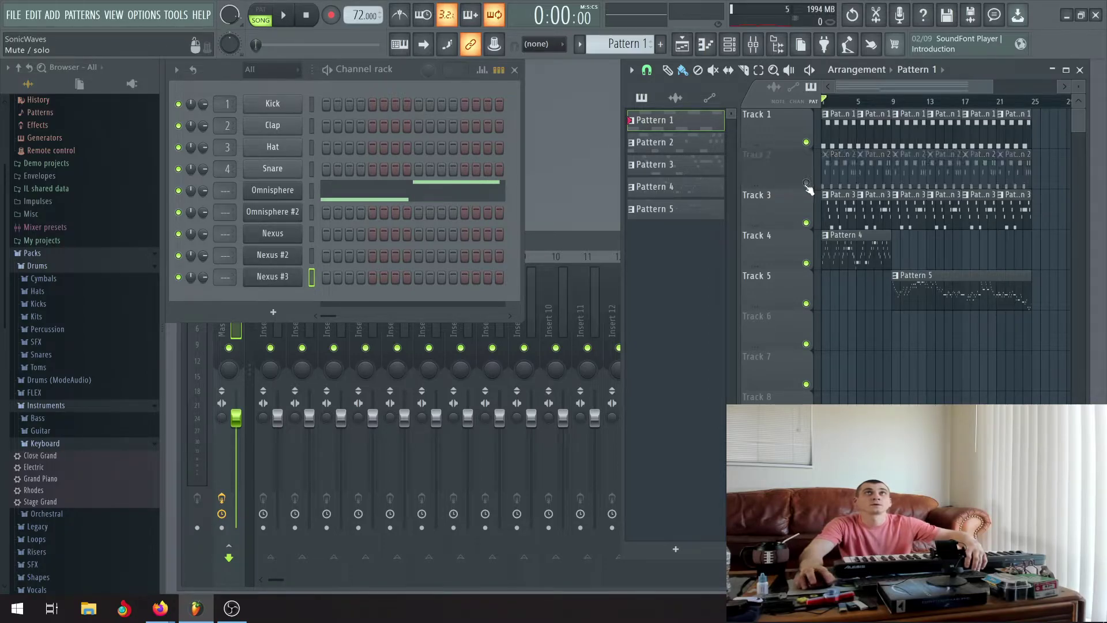
{"action": "left_click", "coordinate": [806, 223]}
{"action": "left_click", "coordinate": [807, 263]}
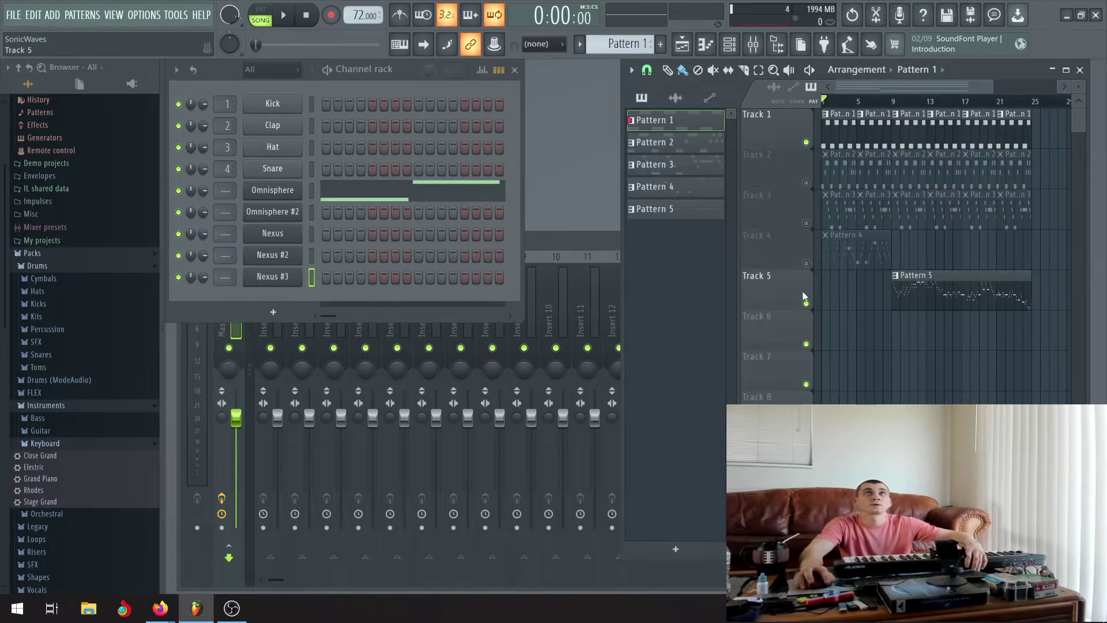
{"action": "left_click", "coordinate": [807, 303]}
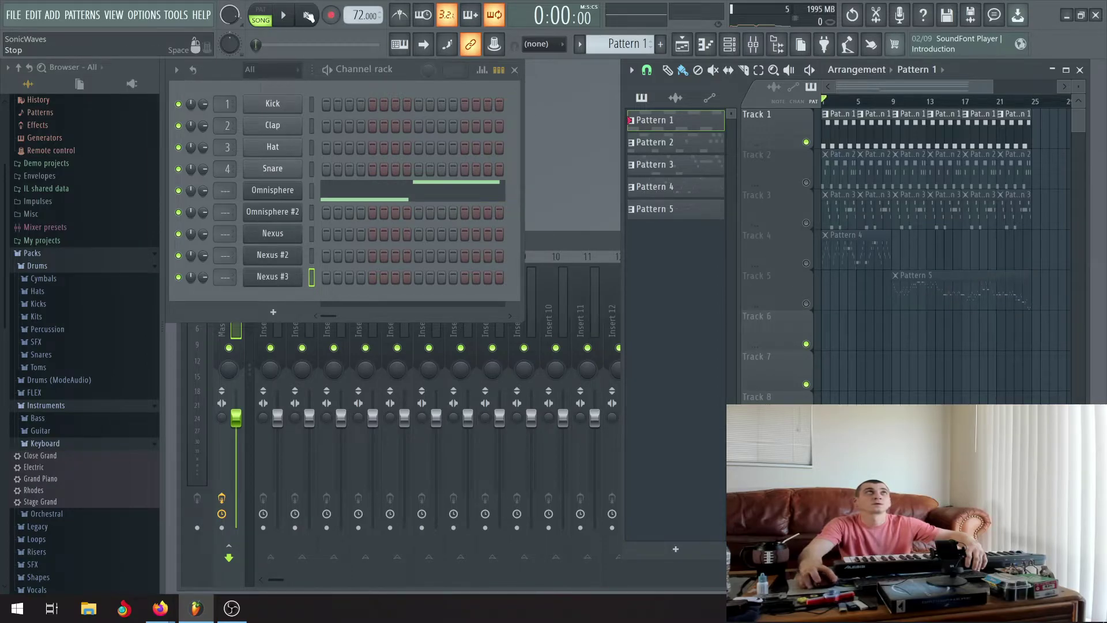
{"action": "left_click", "coordinate": [285, 19]}
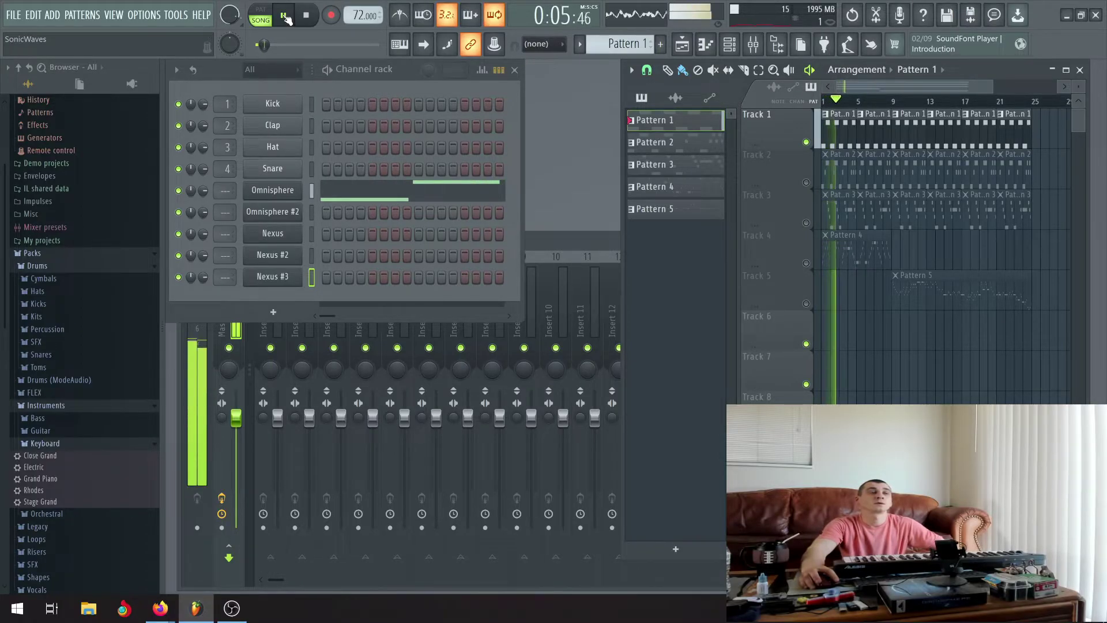
{"action": "left_click", "coordinate": [285, 17]}
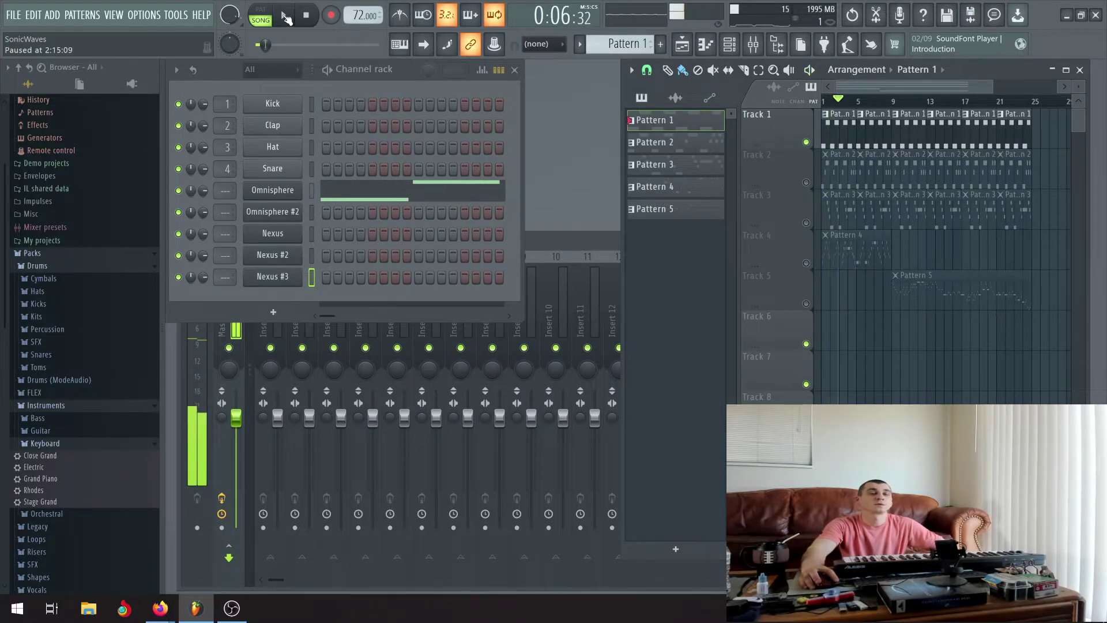
Rename Pattern 1 as Blaring lights and give it a random color
{"action": "right_click", "coordinate": [670, 123]}
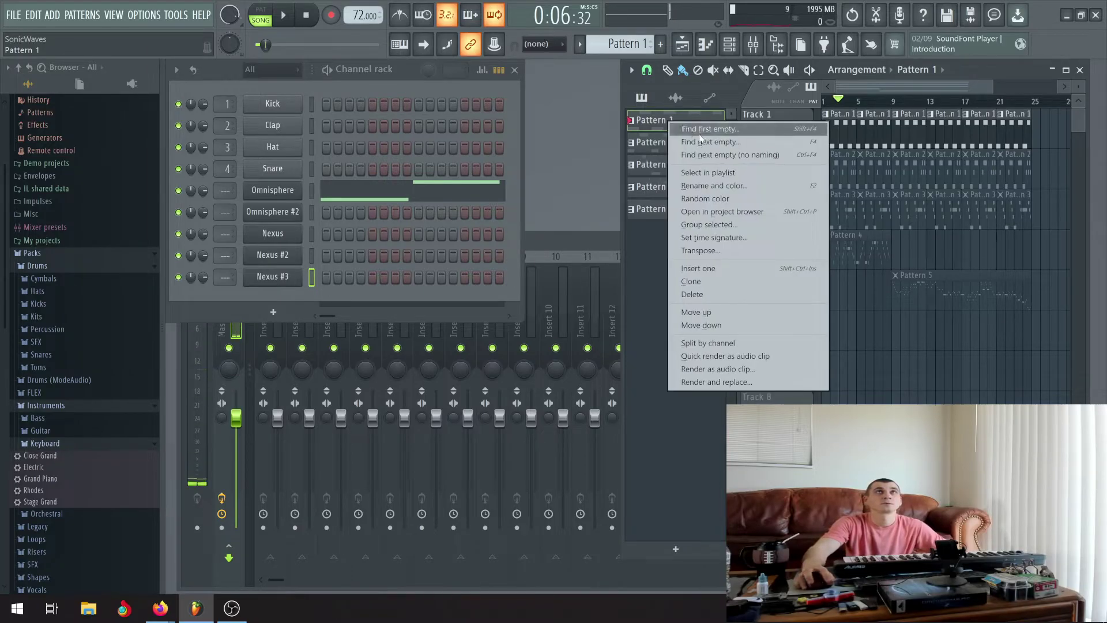
{"action": "left_click", "coordinate": [747, 185]}
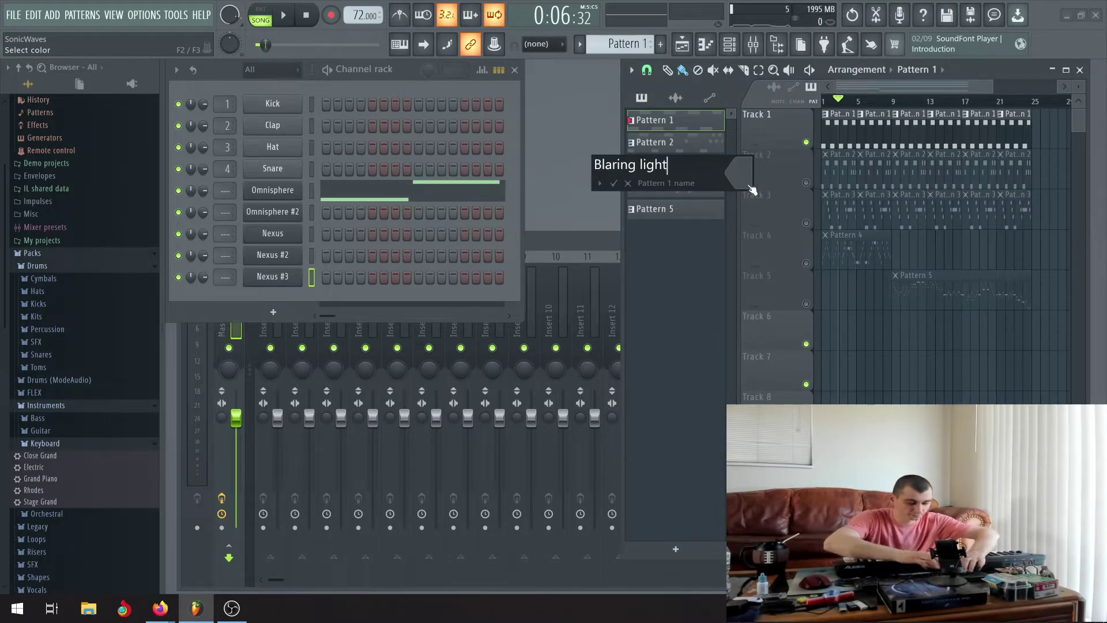
{"action": "key", "text": "Return"}
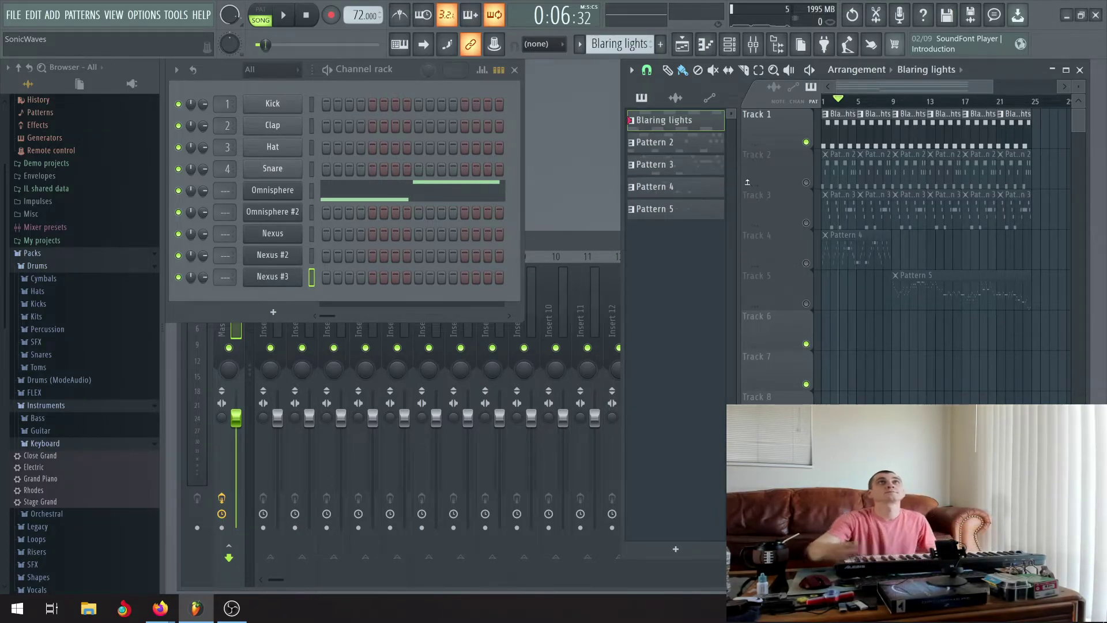
{"action": "right_click", "coordinate": [706, 141]}
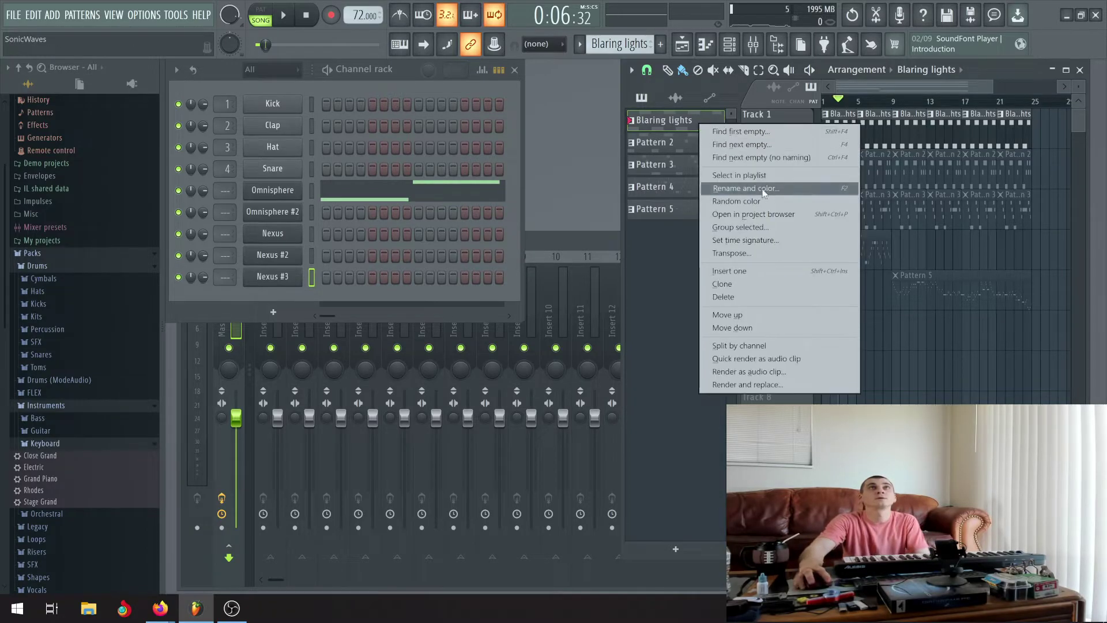
{"action": "left_click", "coordinate": [676, 148]}
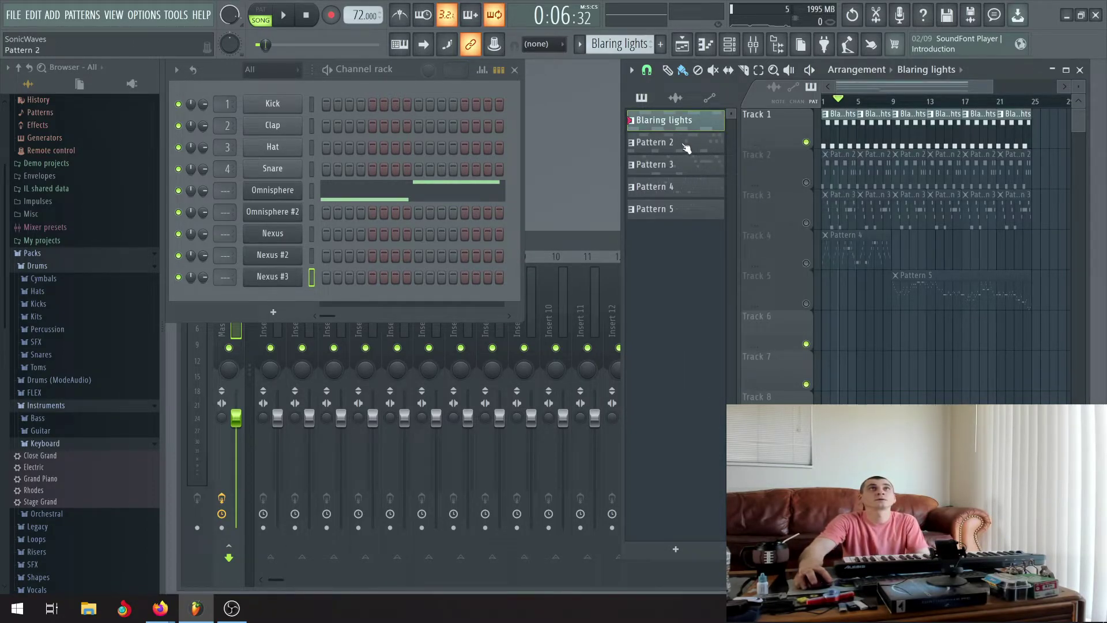
Mute Track 1, unmute Track 2 and resume playback for a while to hear Pattern 2 on its own
{"action": "left_click", "coordinate": [806, 142]}
{"action": "left_click", "coordinate": [806, 182]}
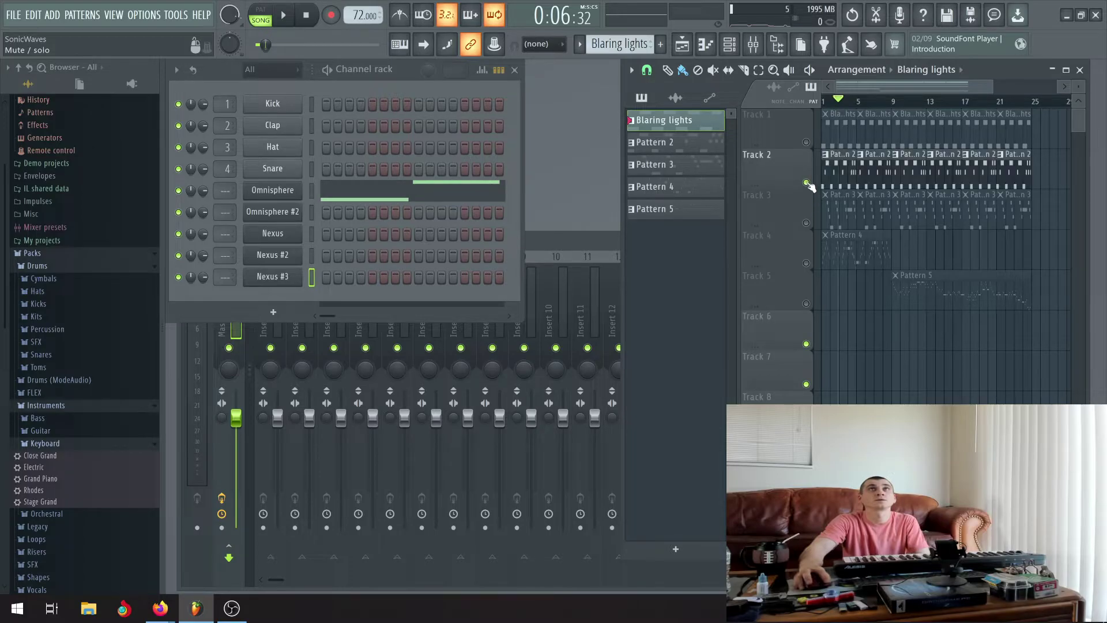
{"action": "left_click", "coordinate": [283, 16]}
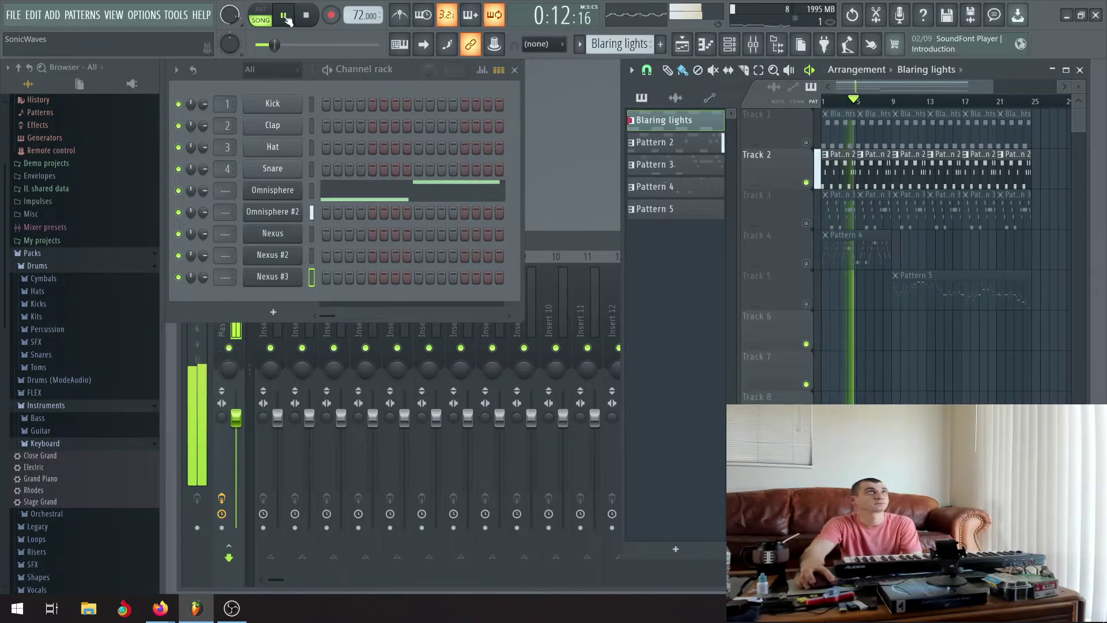
{"action": "left_click", "coordinate": [285, 17]}
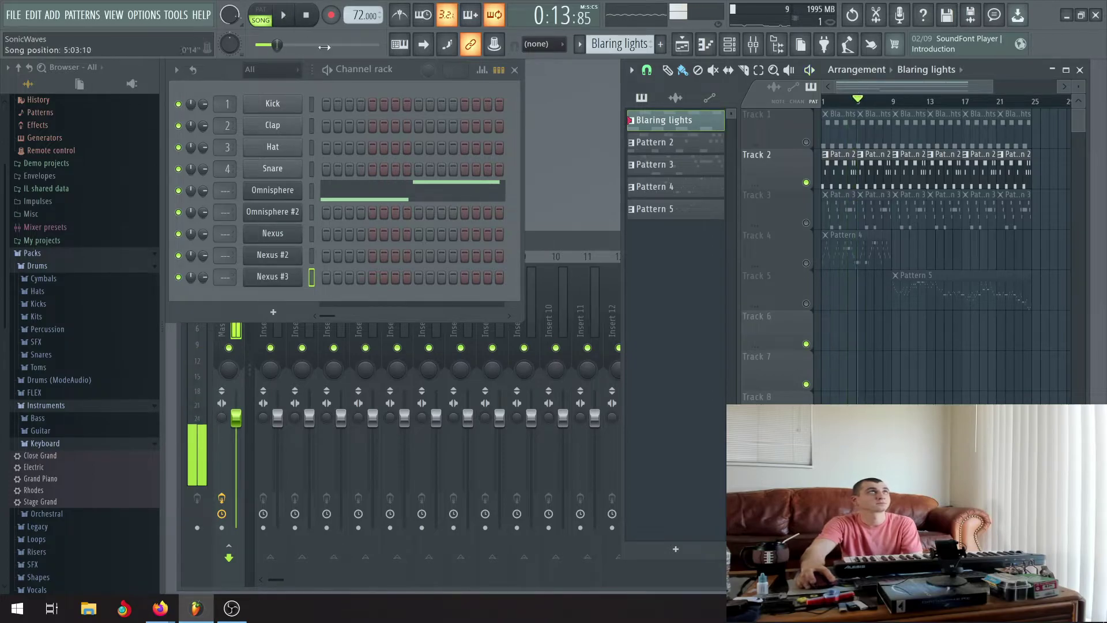
{"action": "right_click", "coordinate": [652, 149]}
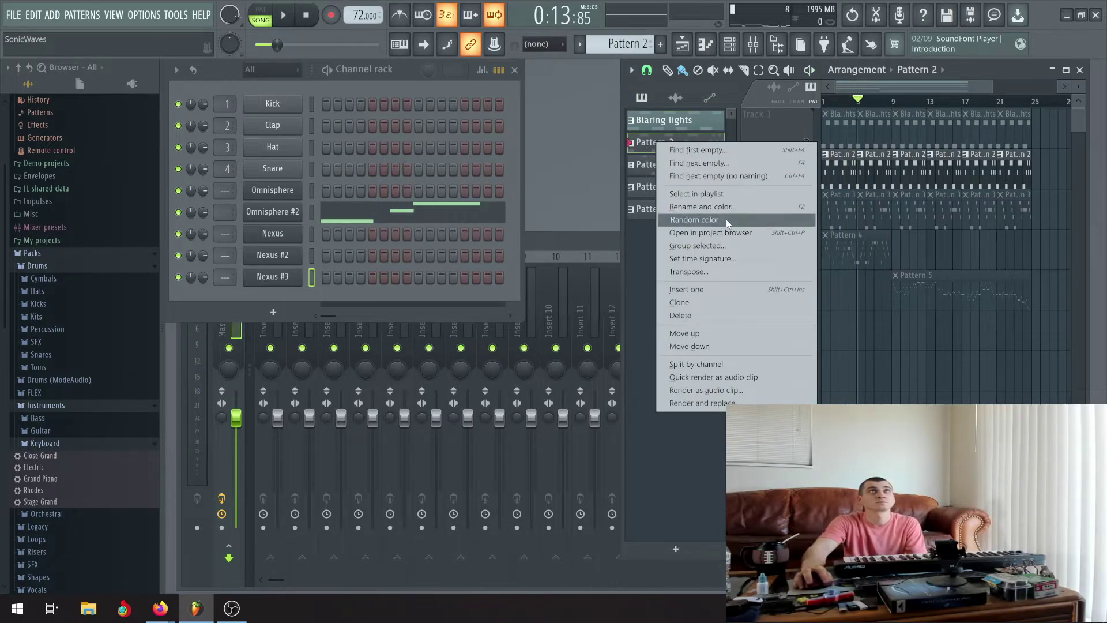
{"action": "left_click", "coordinate": [718, 194]}
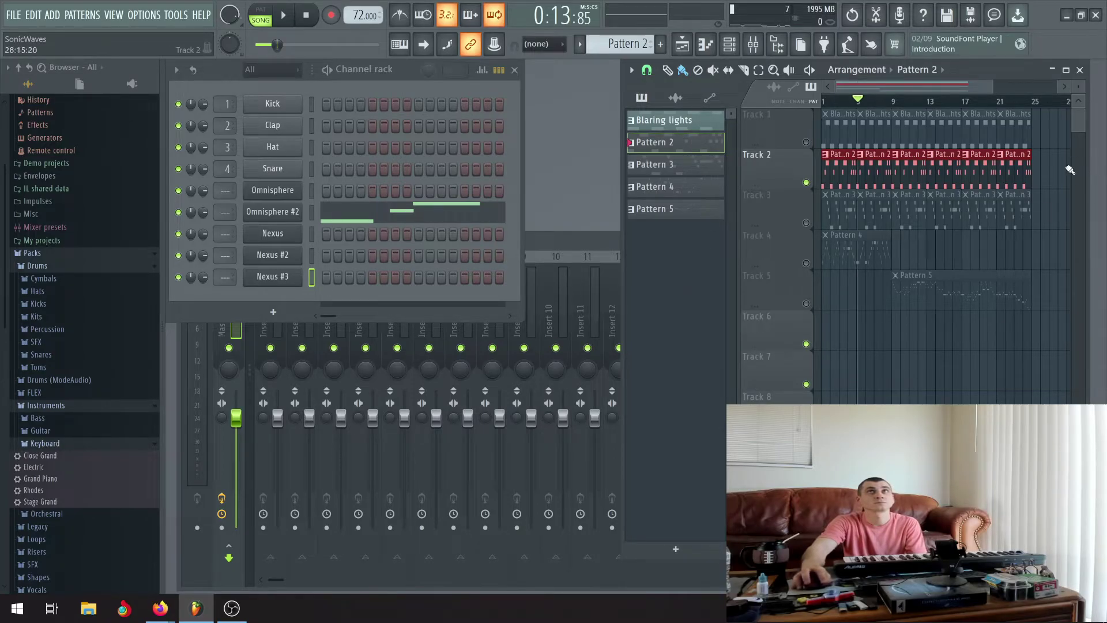
{"action": "left_click", "coordinate": [1049, 167]}
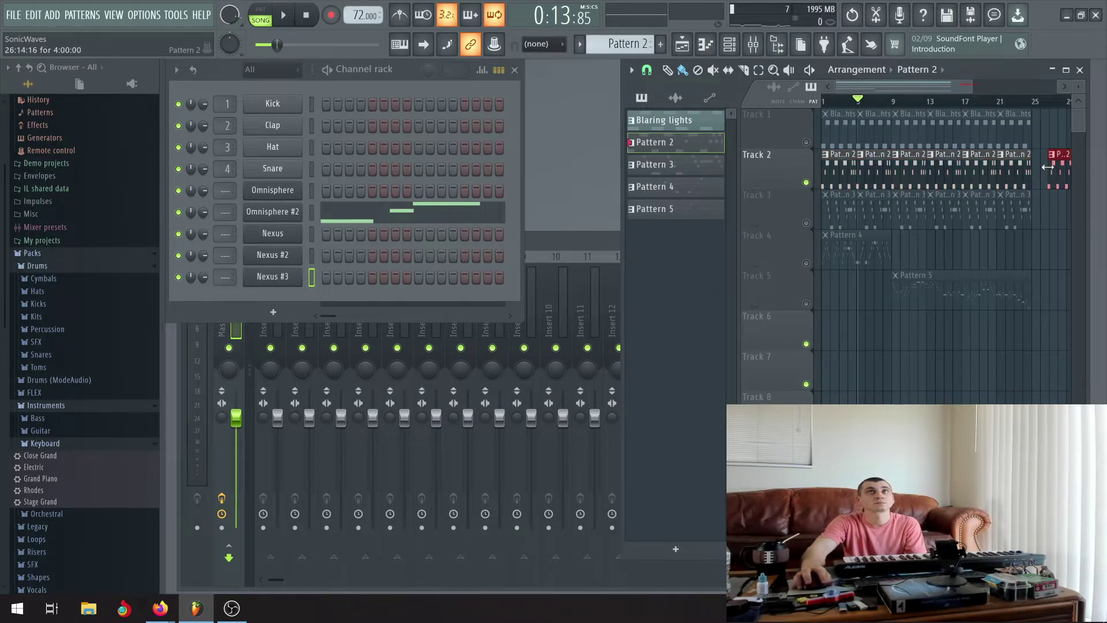
Rename Pattern 2 as Fog Knife and give it a random color
{"action": "right_click", "coordinate": [682, 145]}
{"action": "left_click", "coordinate": [748, 209]}
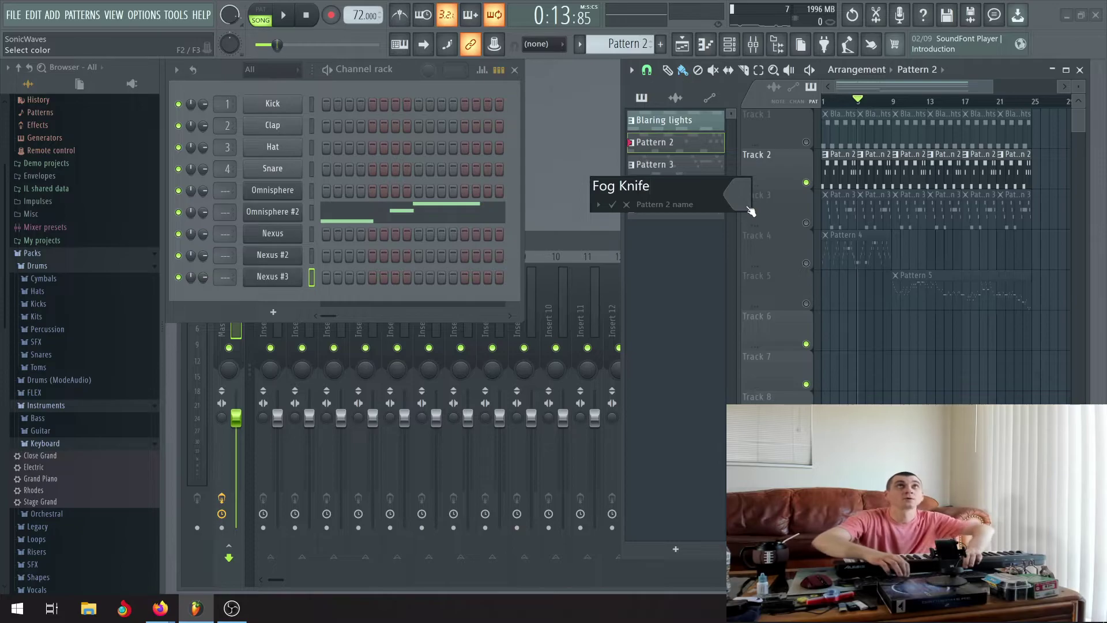
{"action": "key", "text": "Return"}
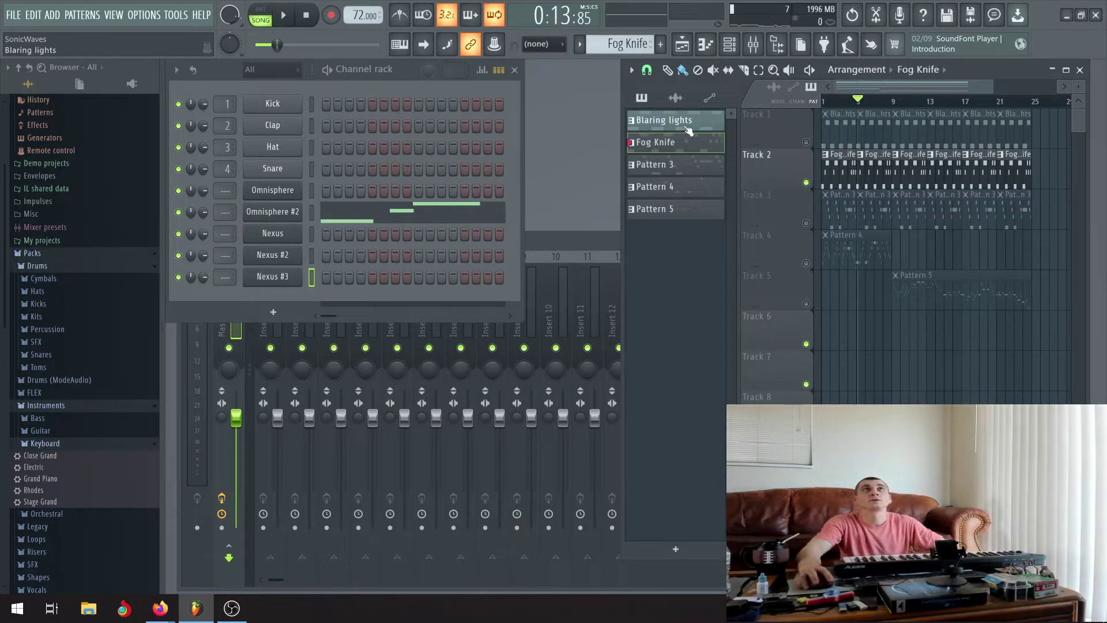
{"action": "right_click", "coordinate": [678, 142]}
{"action": "left_click", "coordinate": [737, 218]}
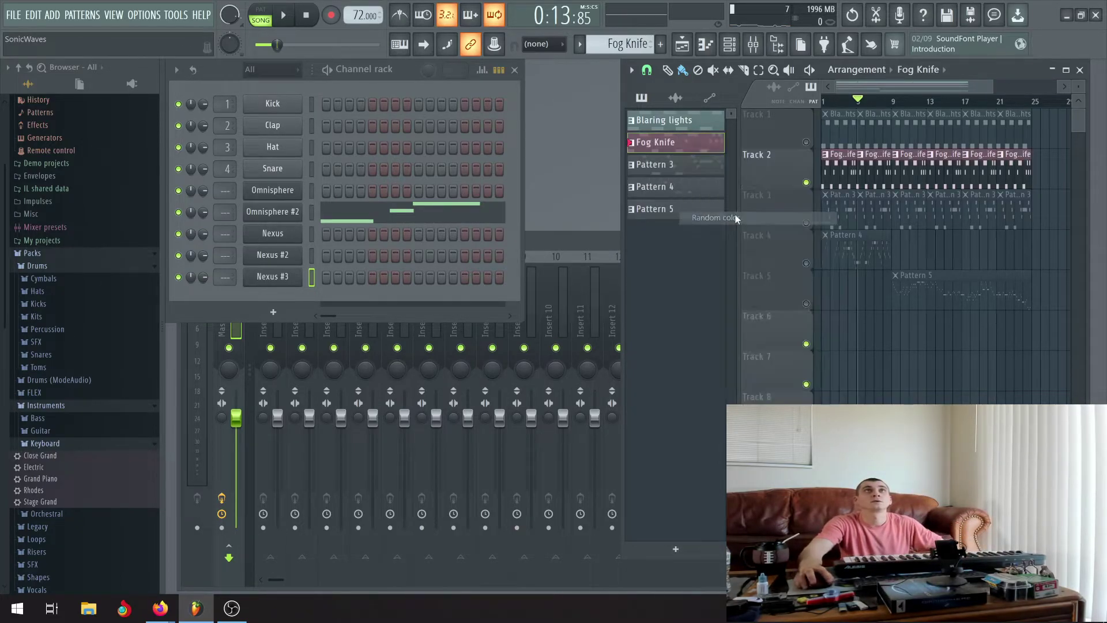
Mute Track 2, unmute Track 3, select Pattern 3 and play the song from the start to hear it alone
{"action": "left_click", "coordinate": [806, 183]}
{"action": "left_click", "coordinate": [806, 223]}
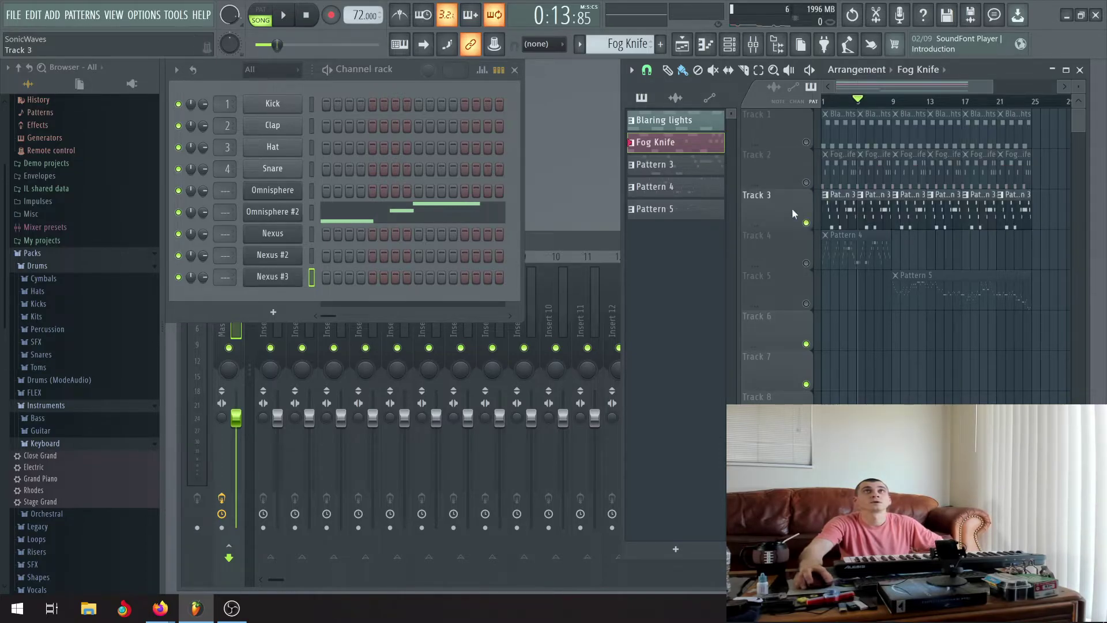
{"action": "left_click", "coordinate": [665, 167]}
{"action": "left_click", "coordinate": [307, 15]}
{"action": "left_click", "coordinate": [283, 16]}
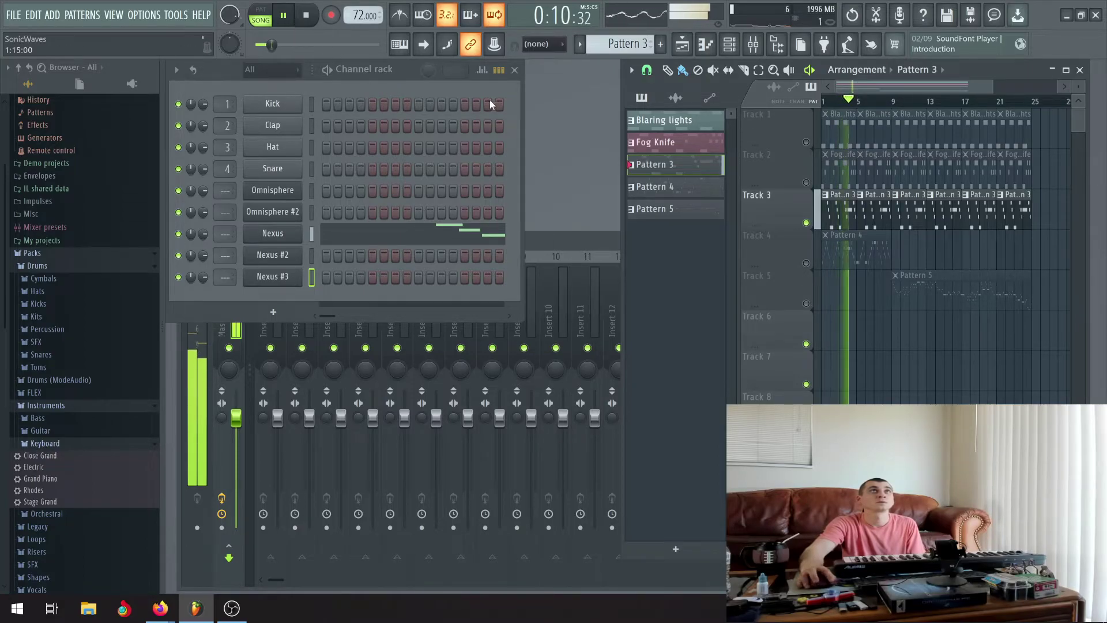
Rename Pattern 3 as Blues Wale and give it a random color
{"action": "right_click", "coordinate": [676, 167]}
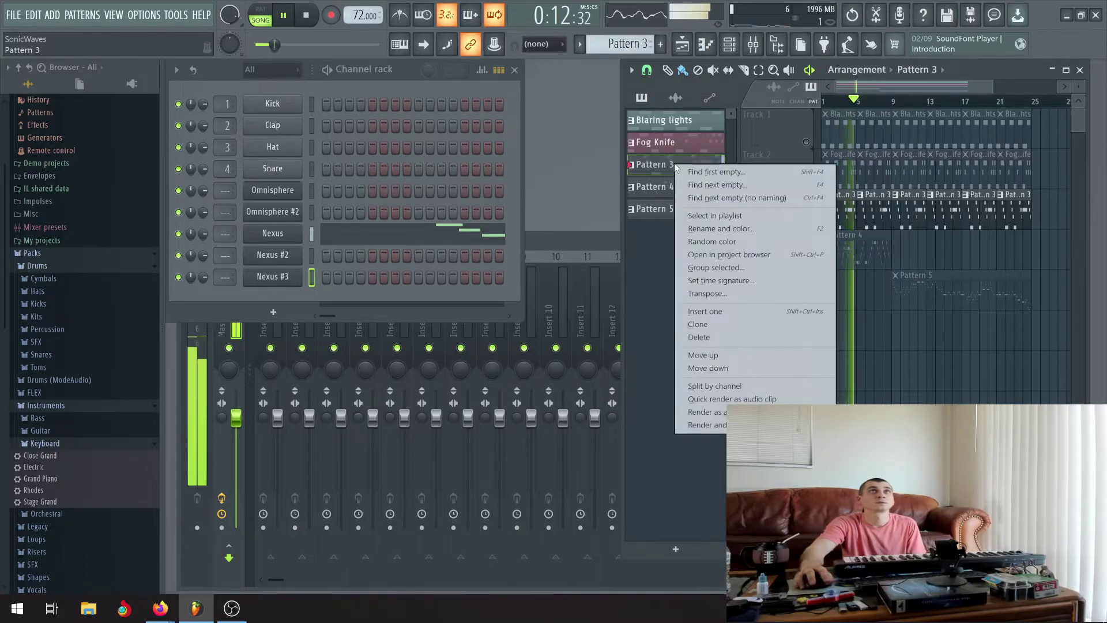
{"action": "left_click", "coordinate": [742, 227]}
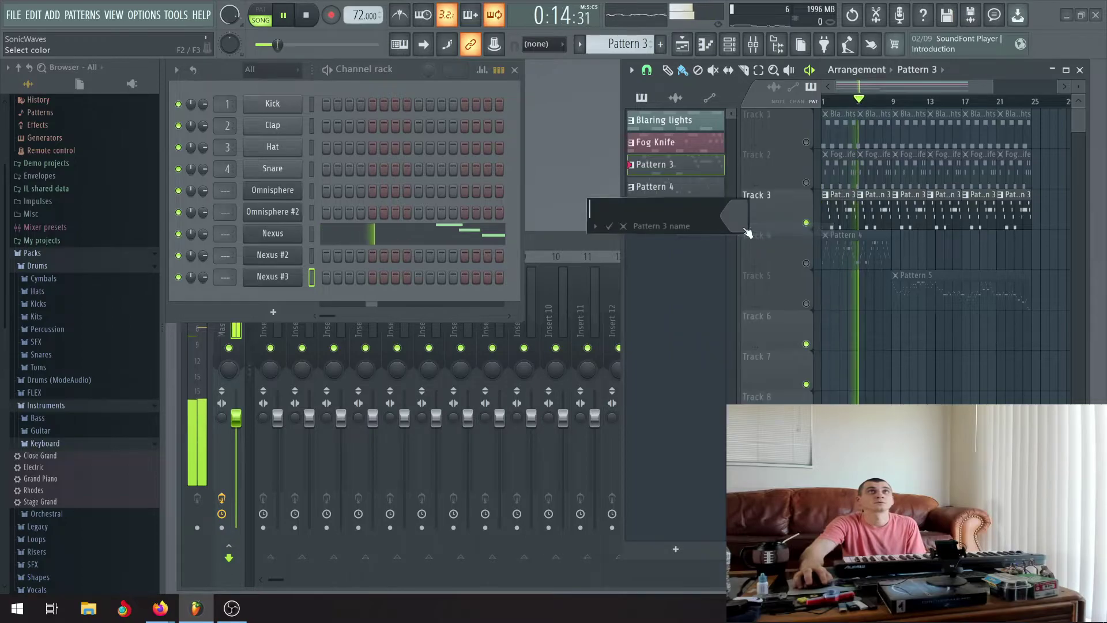
{"action": "type", "text": "B"}
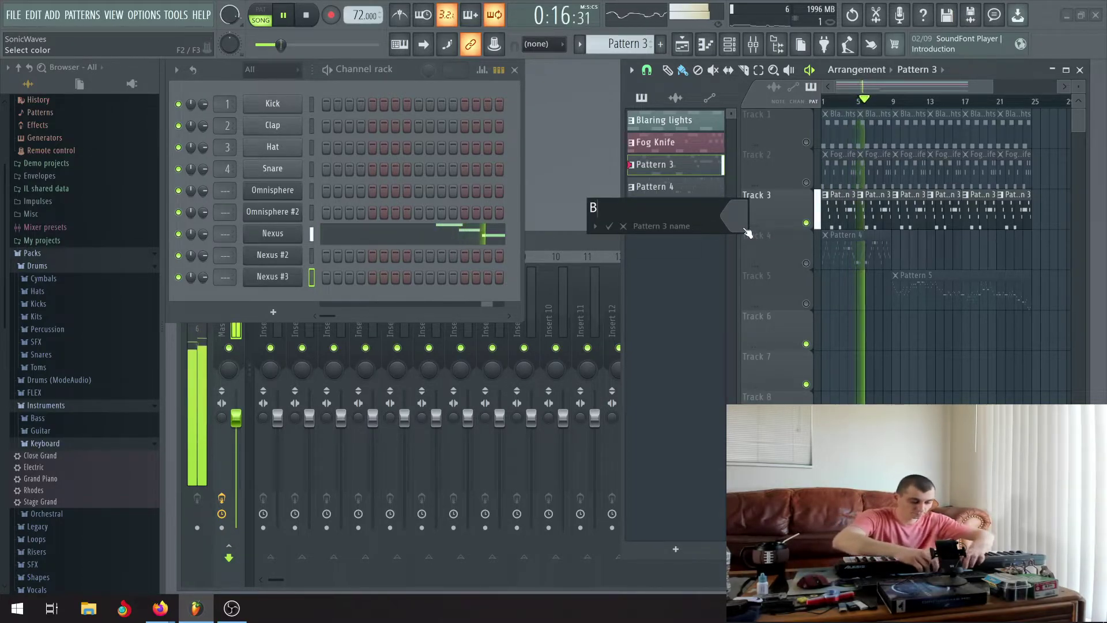
{"action": "type", "text": "lues Wal"}
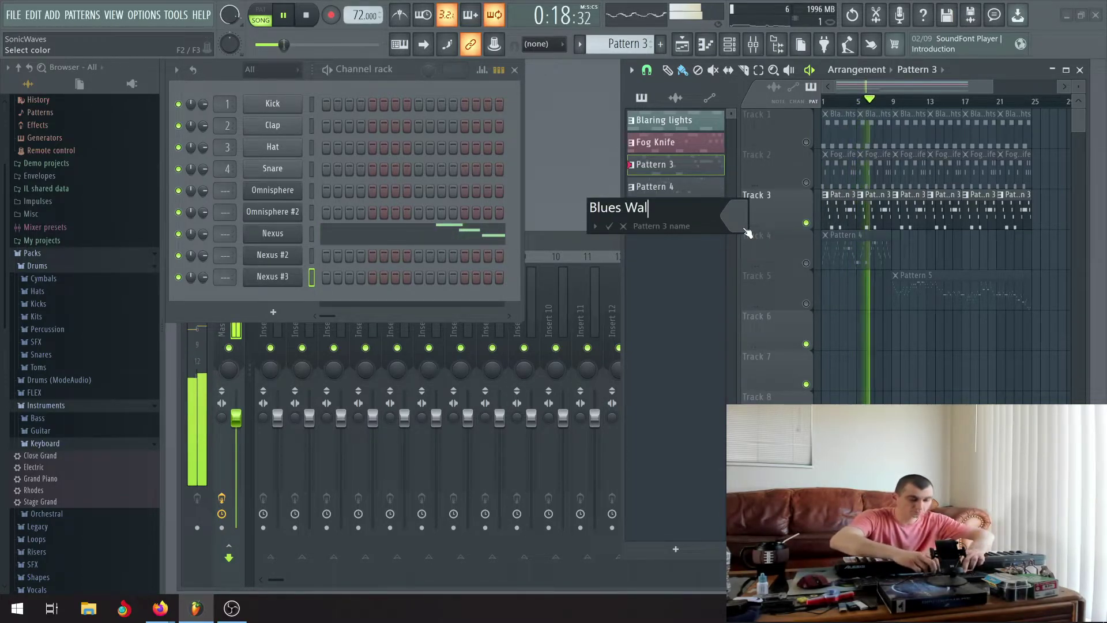
{"action": "type", "text": "e"}
{"action": "key", "text": "Return"}
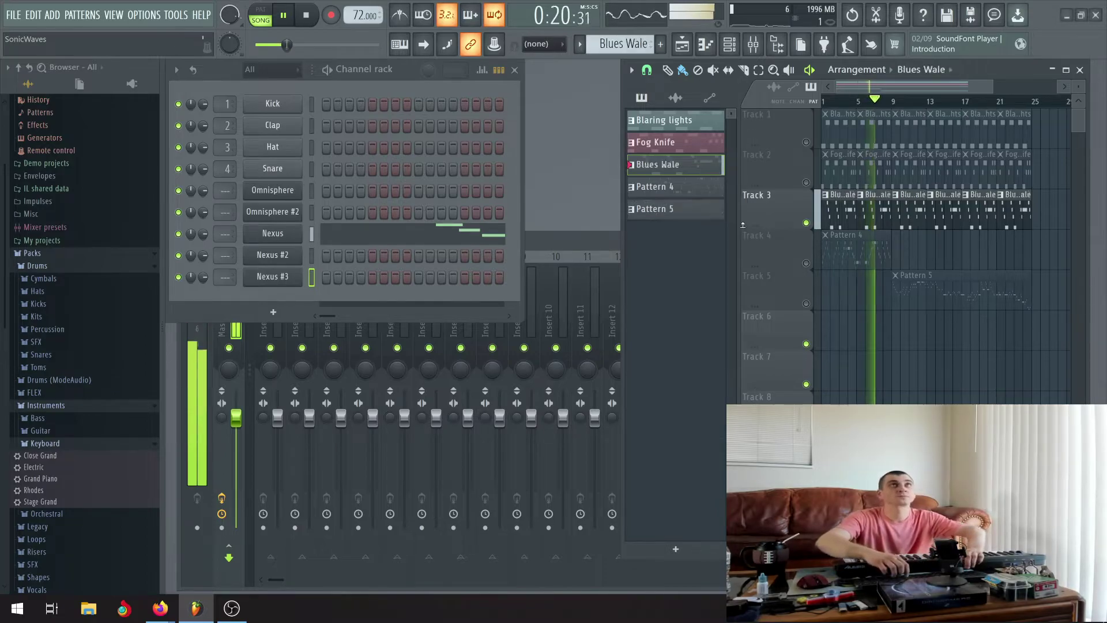
{"action": "right_click", "coordinate": [675, 177]}
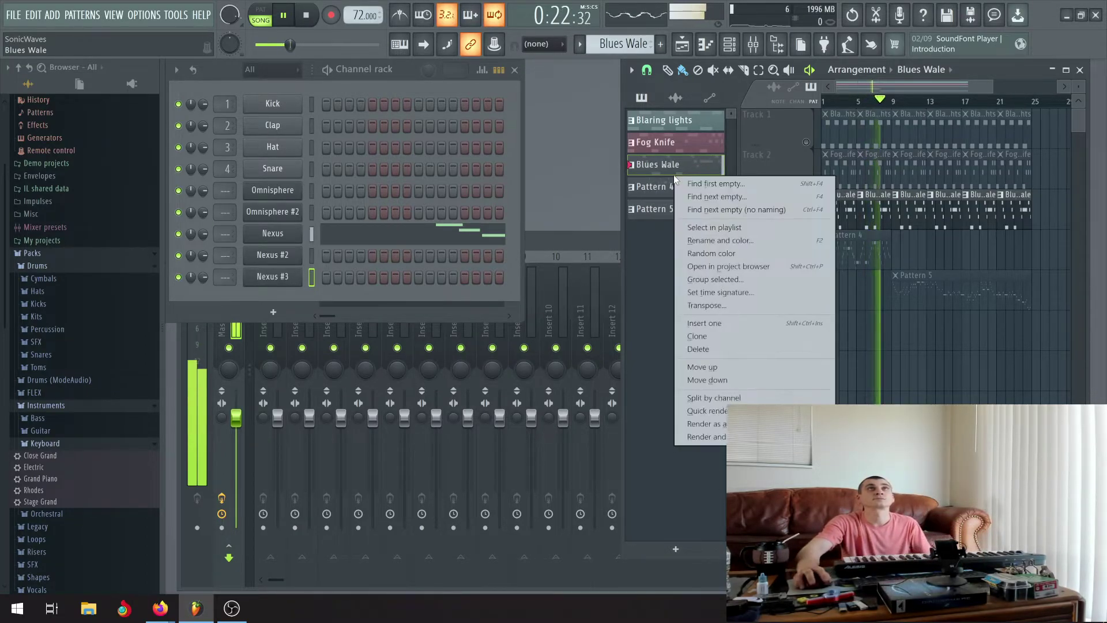
{"action": "left_click", "coordinate": [736, 253]}
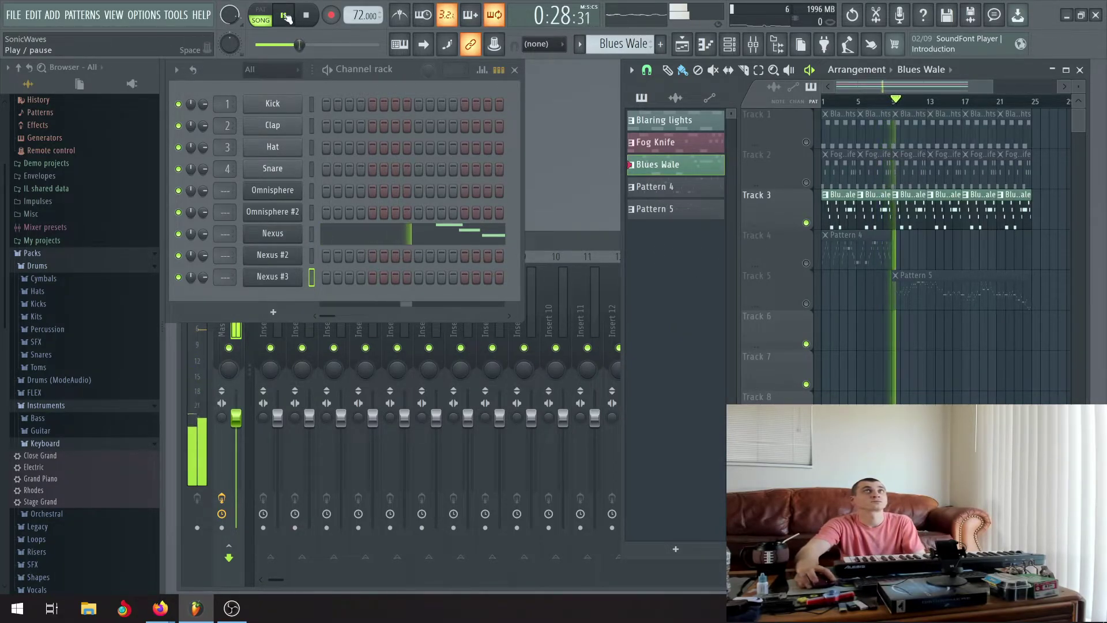
Stop playback, mute Track 3, unmute Track 4 and play the song from the start briefly to hear Pattern 4 alone
{"action": "left_click", "coordinate": [311, 16]}
{"action": "left_click", "coordinate": [315, 18]}
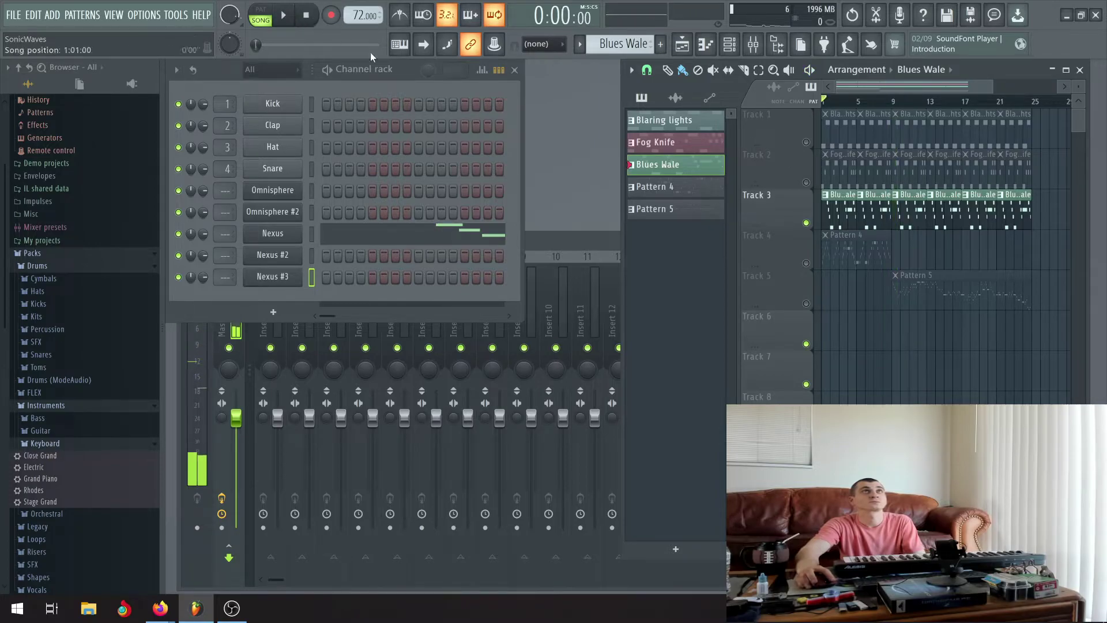
{"action": "left_click", "coordinate": [806, 223]}
{"action": "left_click", "coordinate": [806, 264]}
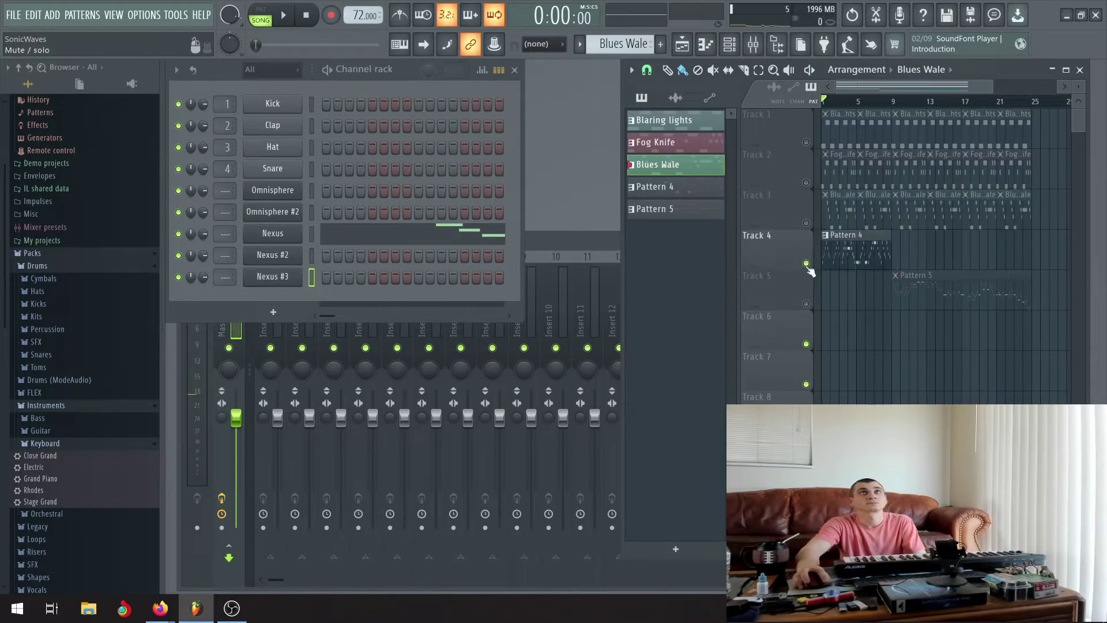
{"action": "left_click", "coordinate": [285, 16]}
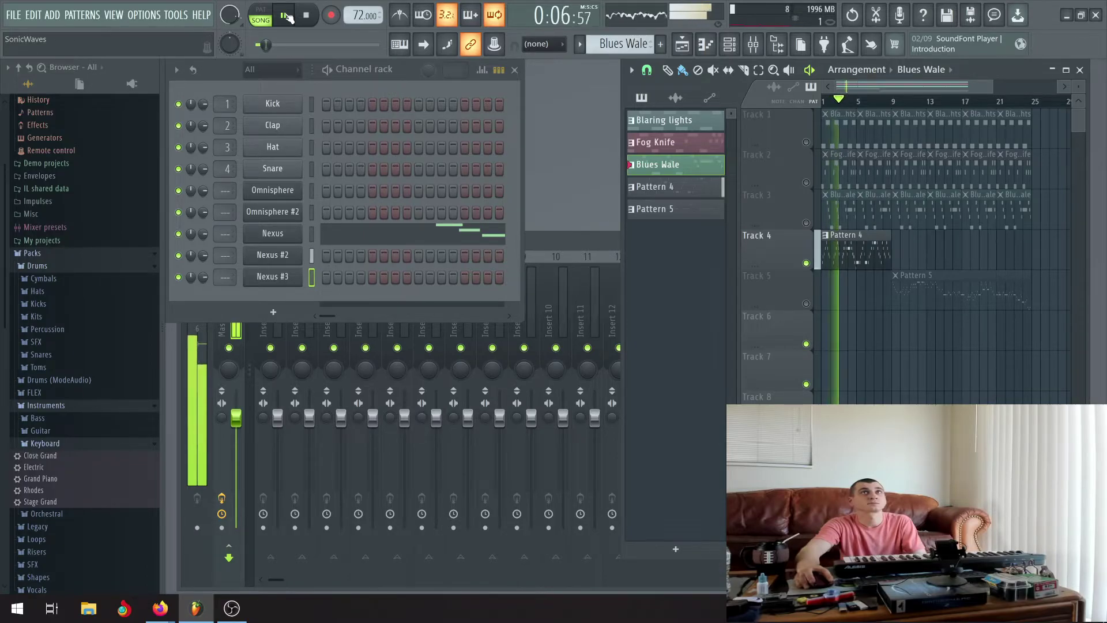
{"action": "left_click", "coordinate": [287, 18]}
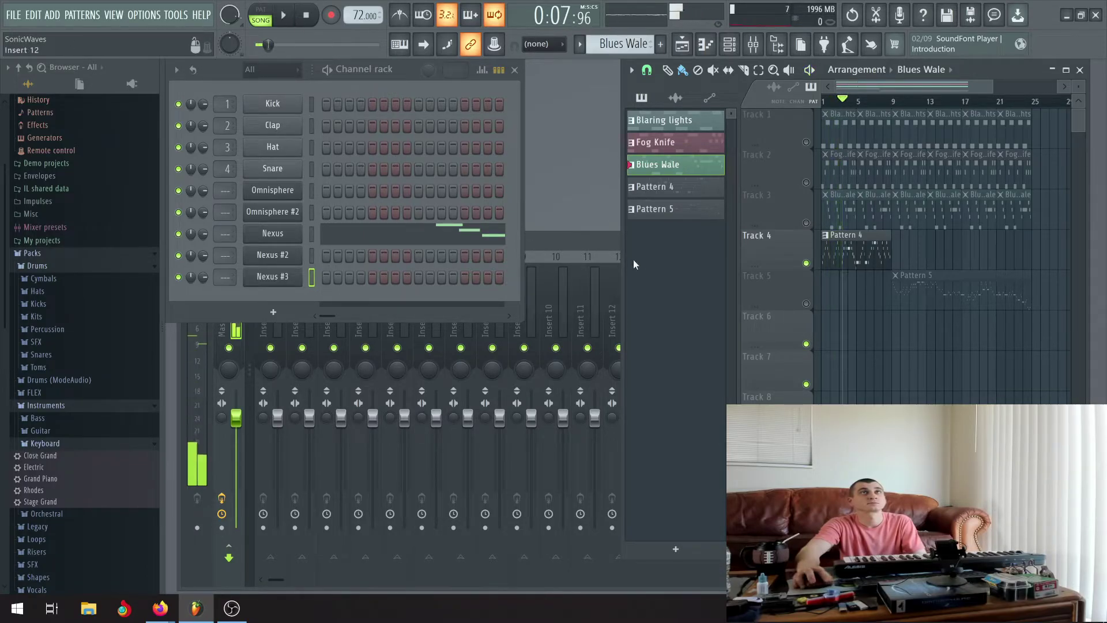
Rename Pattern 4 as E Deck Piano and give it a random color
{"action": "right_click", "coordinate": [674, 190]}
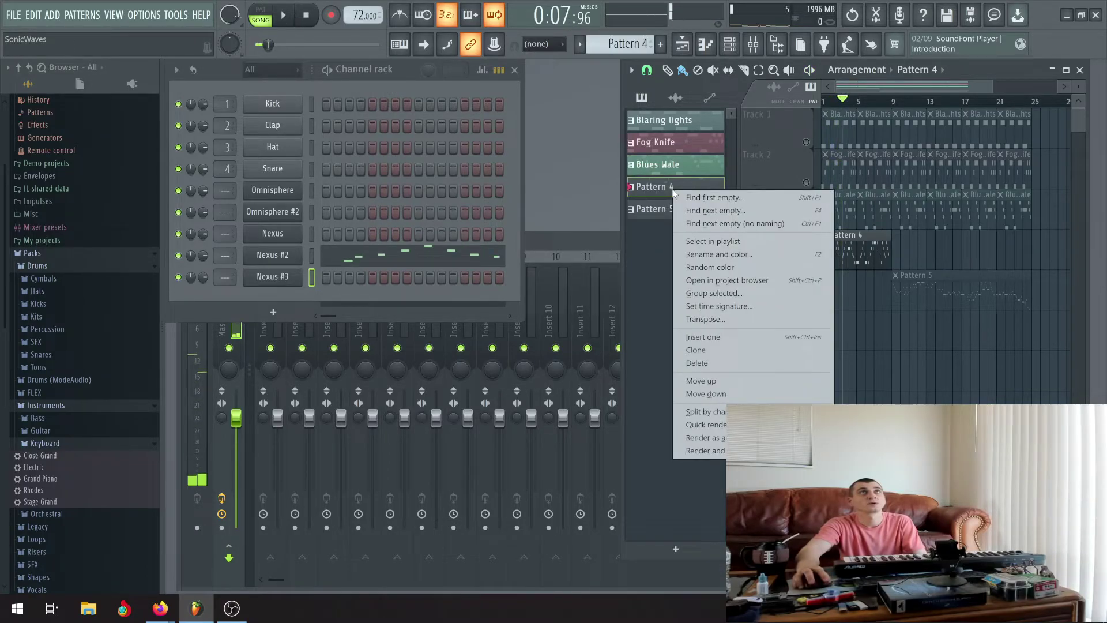
{"action": "left_click", "coordinate": [735, 255]}
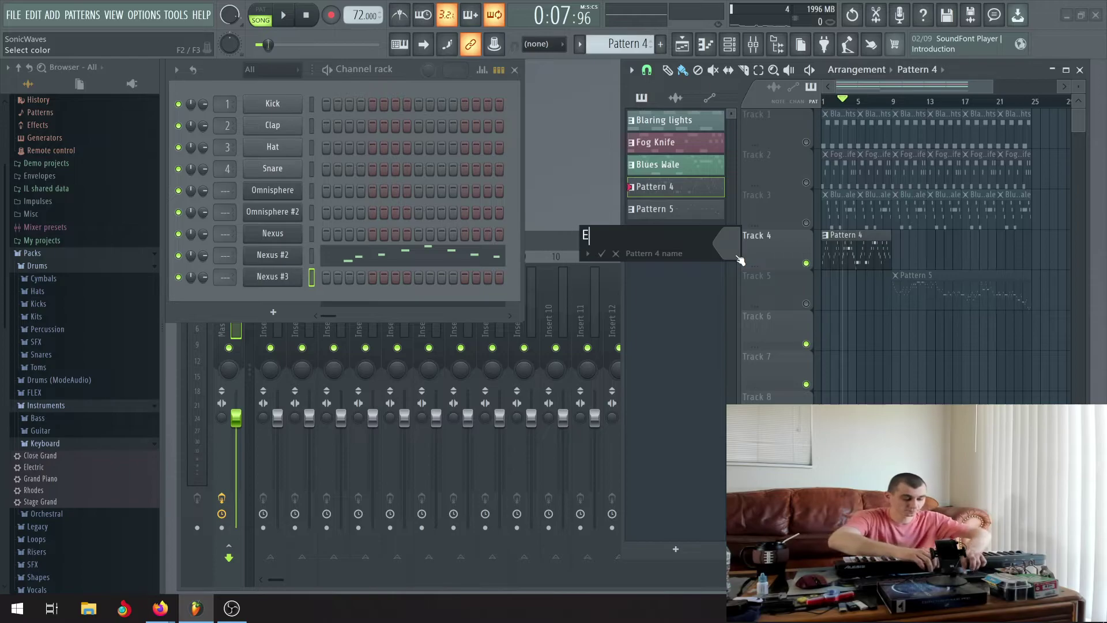
{"action": "type", "text": "E Deck Piano"}
{"action": "key", "text": "Return"}
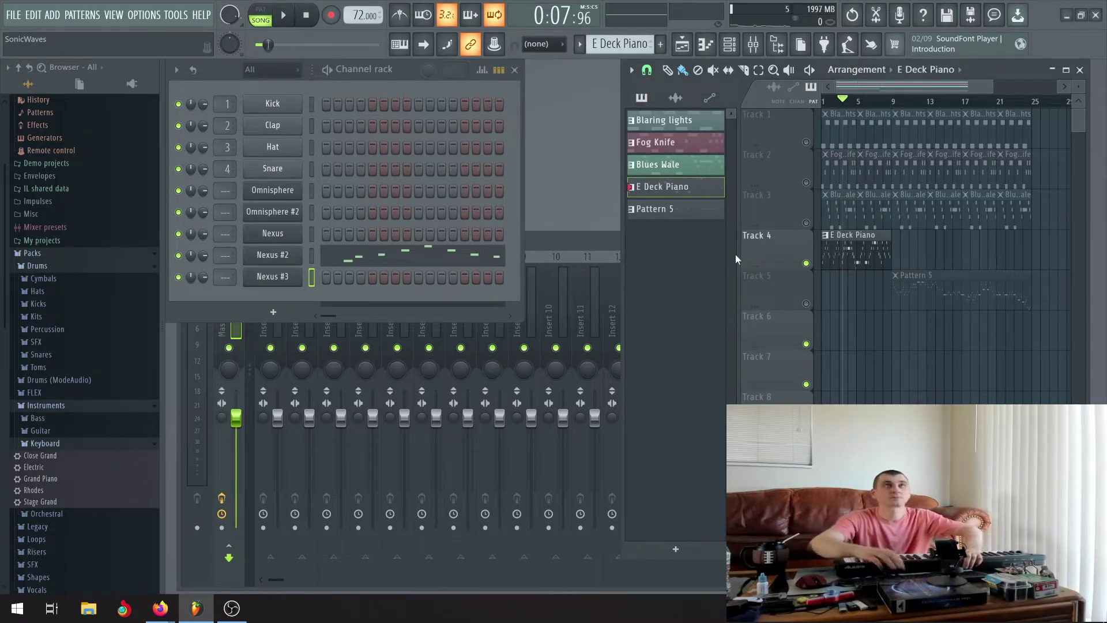
{"action": "right_click", "coordinate": [685, 190]}
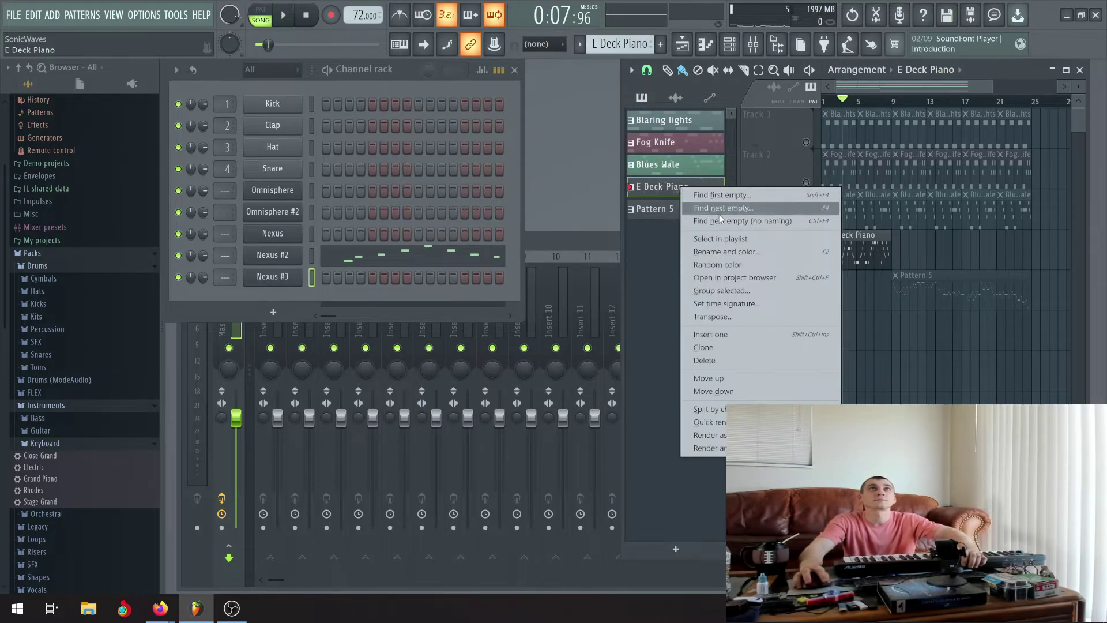
{"action": "left_click", "coordinate": [707, 264]}
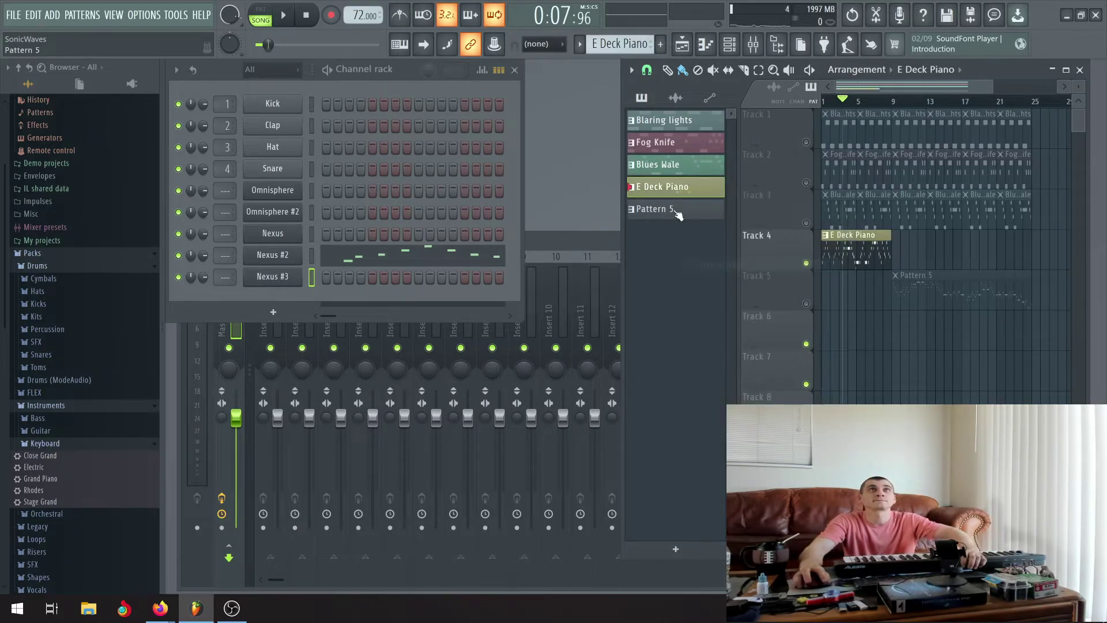
Mute Track 4, unmute Track 5 and play briefly from bar 9 to hear Pattern 5 alone
{"action": "left_click", "coordinate": [806, 264]}
{"action": "left_click", "coordinate": [806, 304]}
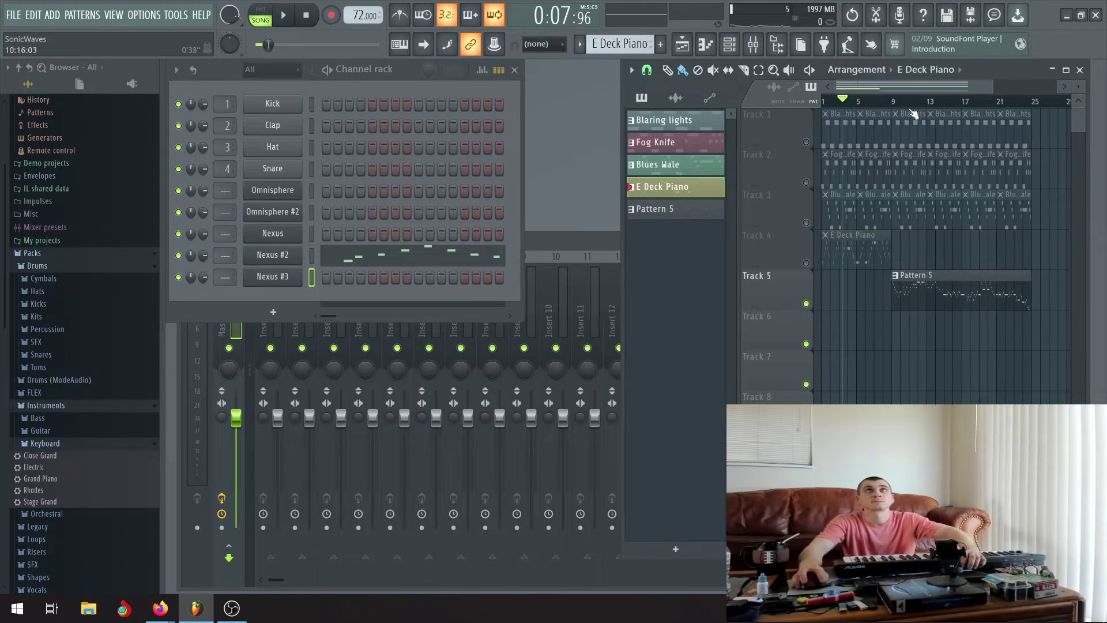
{"action": "left_click", "coordinate": [894, 102]}
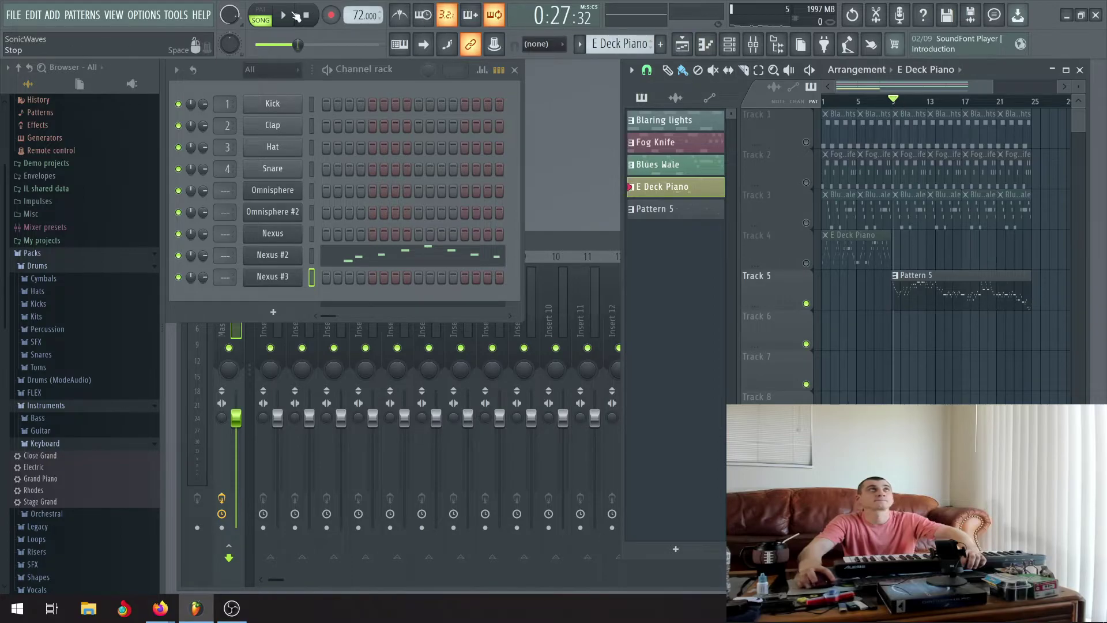
{"action": "left_click", "coordinate": [295, 16]}
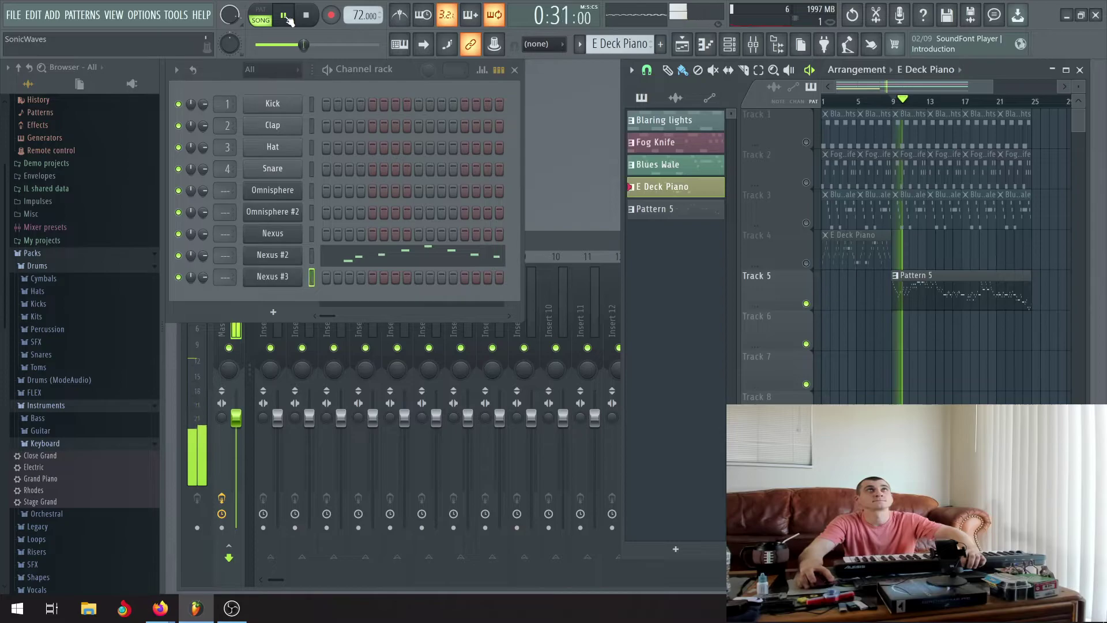
{"action": "left_click", "coordinate": [288, 18]}
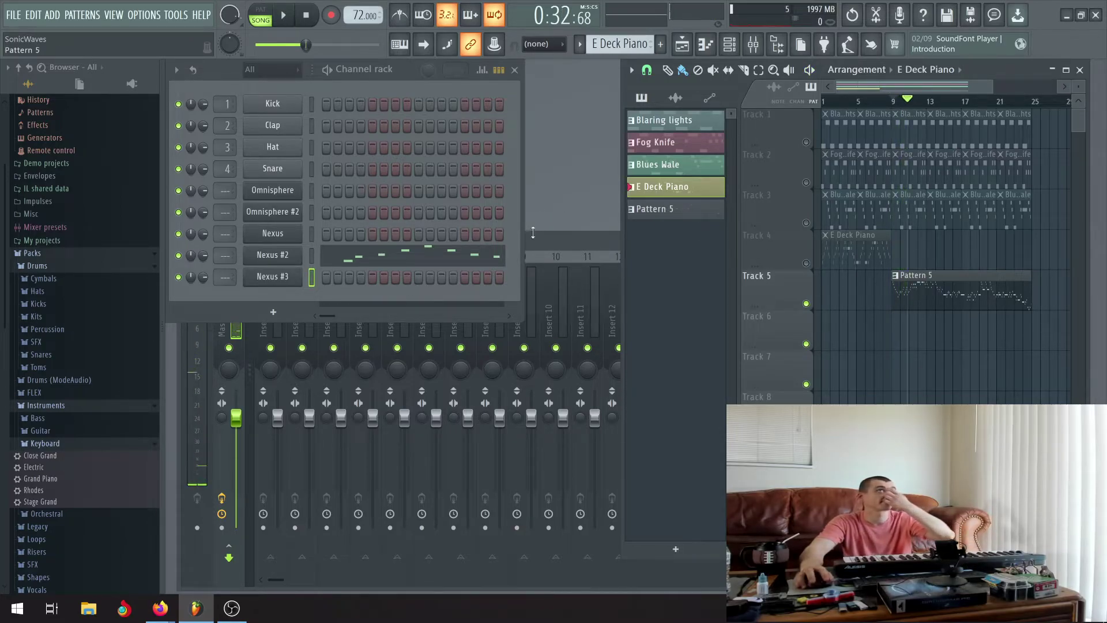
Rename Pattern 5 as Sharp Grand Piano and give it a random color
{"action": "right_click", "coordinate": [683, 210]}
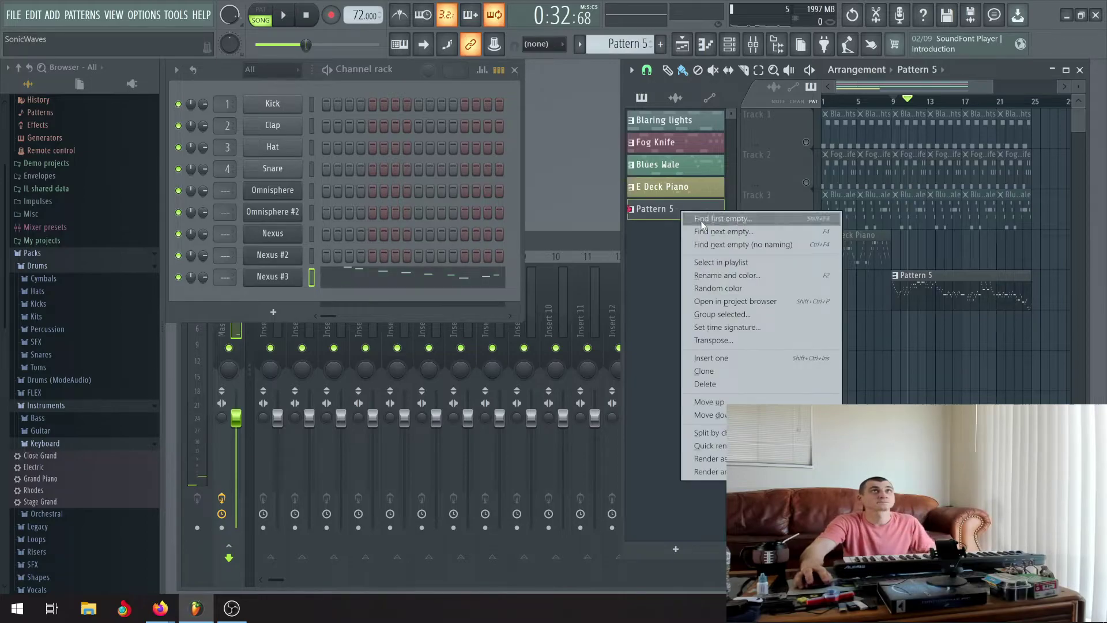
{"action": "left_click", "coordinate": [742, 276]}
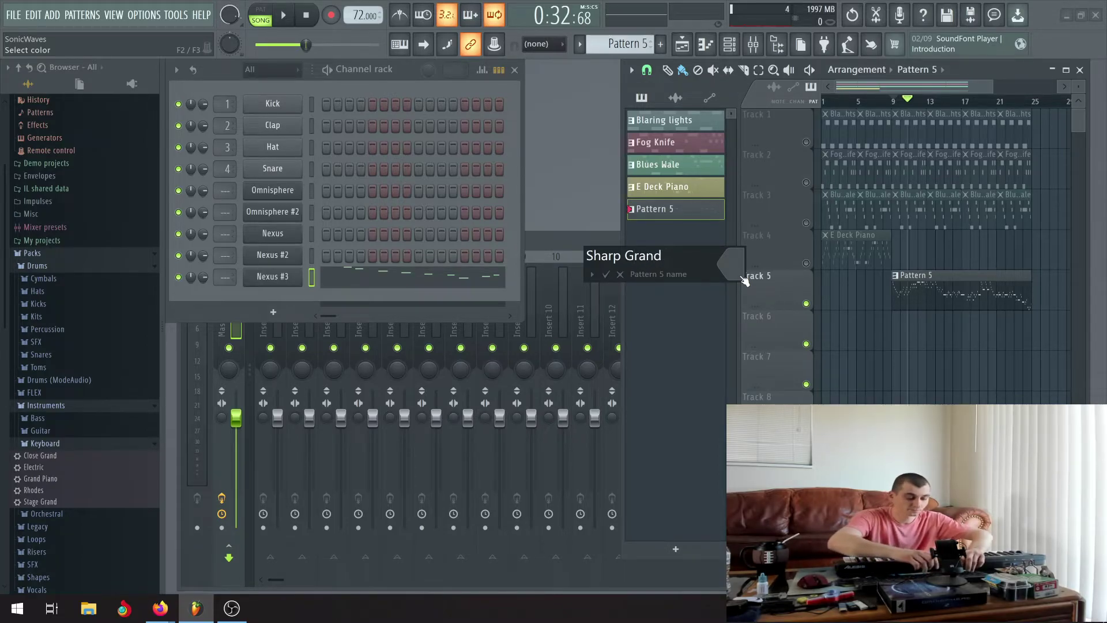
{"action": "type", "text": "no"}
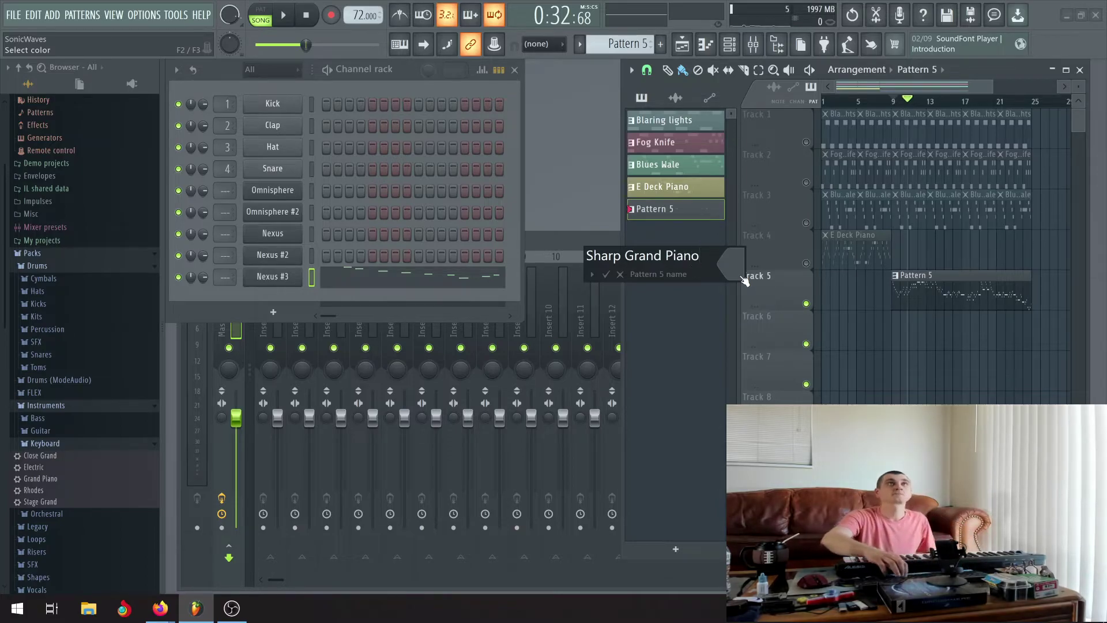
{"action": "key", "text": "Return"}
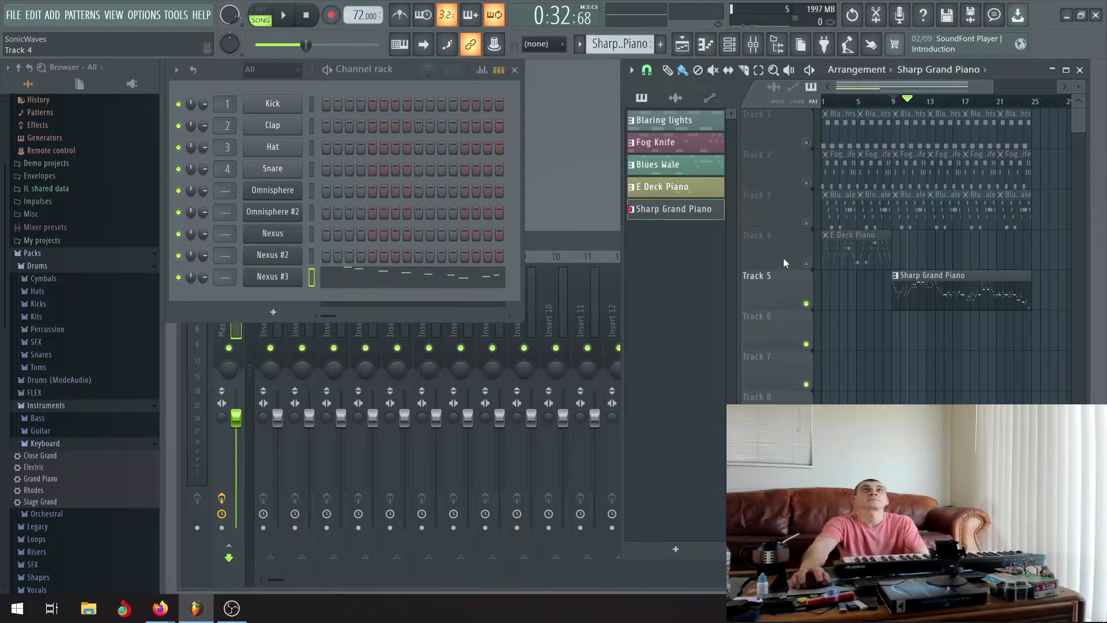
{"action": "right_click", "coordinate": [712, 224]}
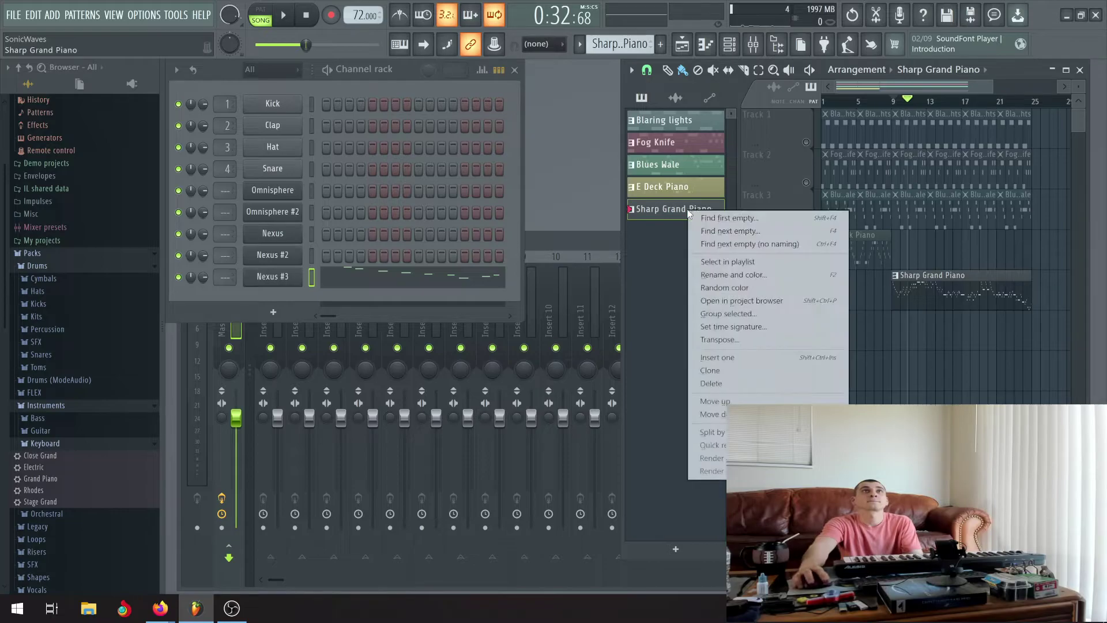
{"action": "left_click", "coordinate": [762, 287]}
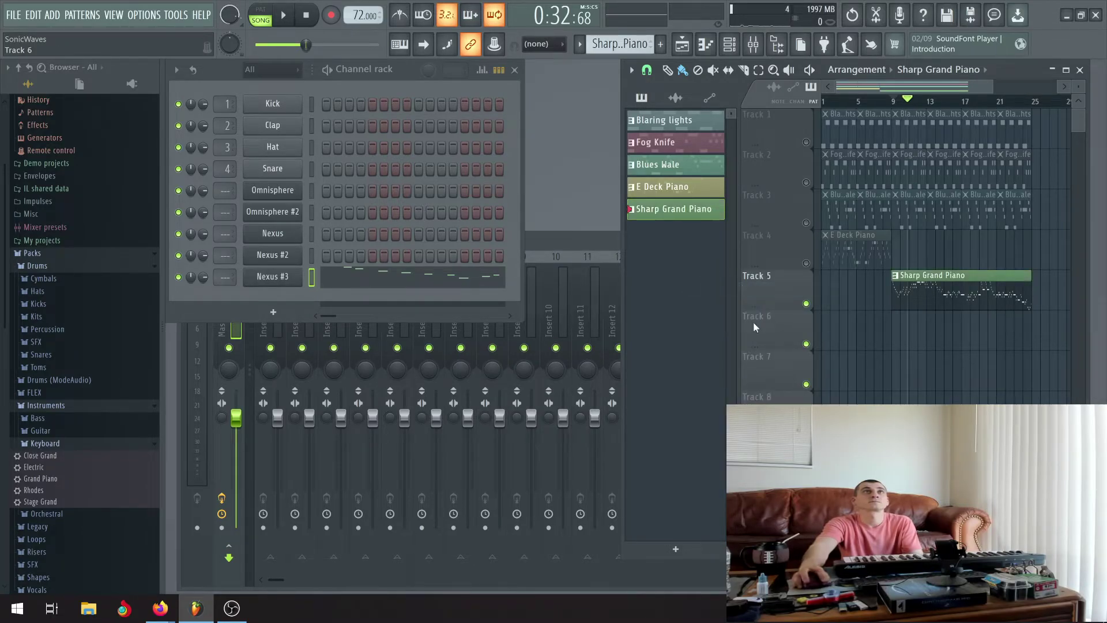
Unmute Tracks 1 to 4 and play the full arrangement from the start, restarting playback once it has looped
{"action": "left_click", "coordinate": [806, 263]}
{"action": "left_click", "coordinate": [807, 222]}
{"action": "left_click", "coordinate": [807, 182]}
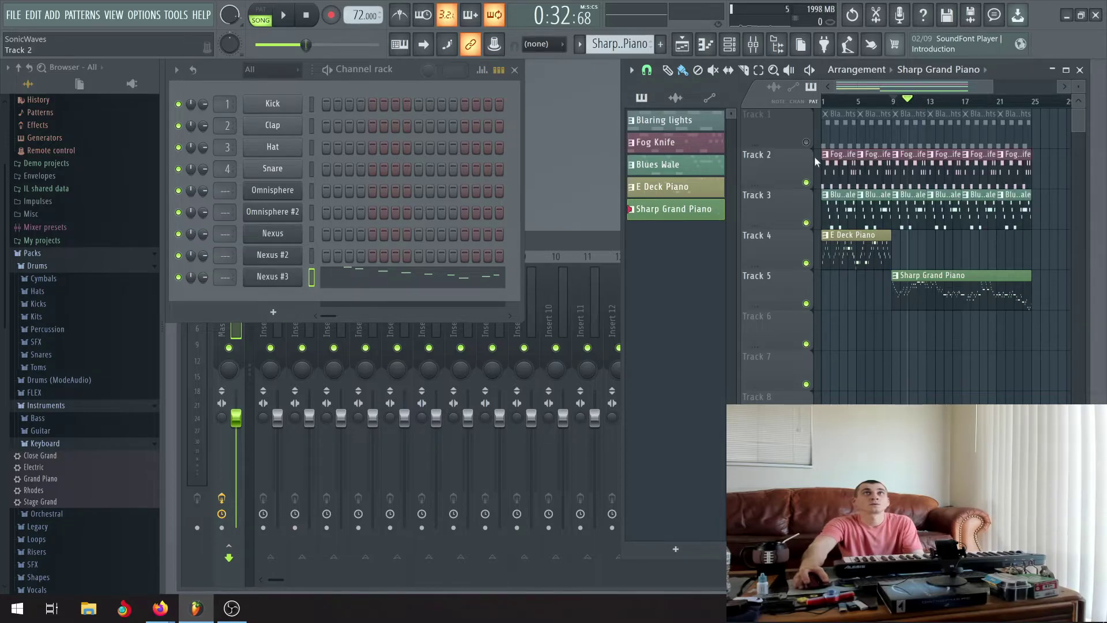
{"action": "left_click", "coordinate": [806, 141]}
{"action": "left_click", "coordinate": [309, 18]}
{"action": "left_click", "coordinate": [286, 16]}
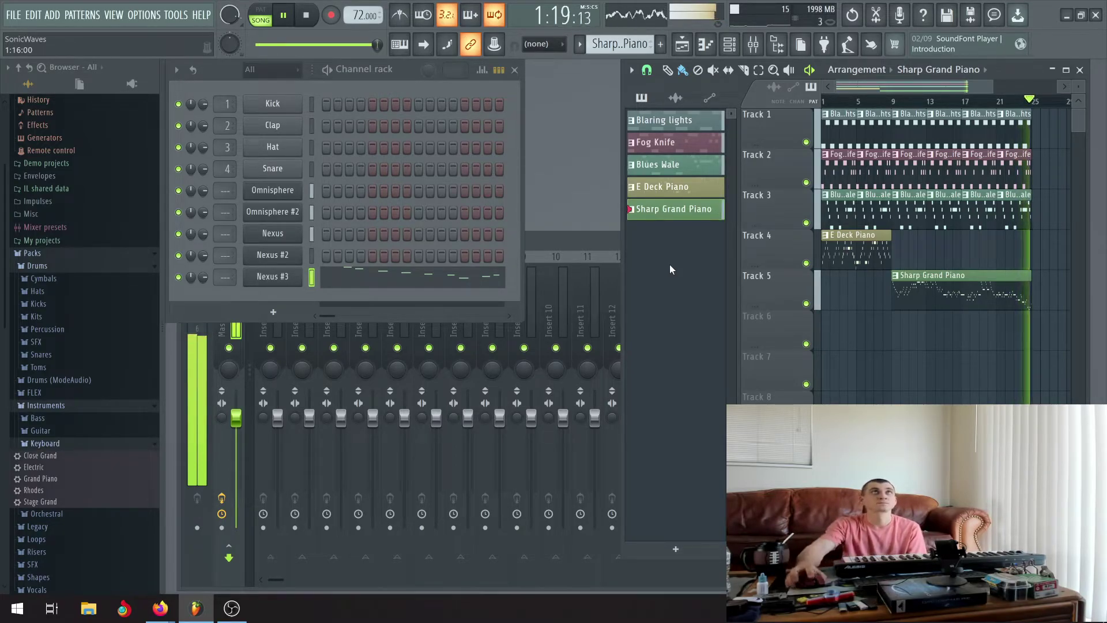
{"action": "key", "text": "space"}
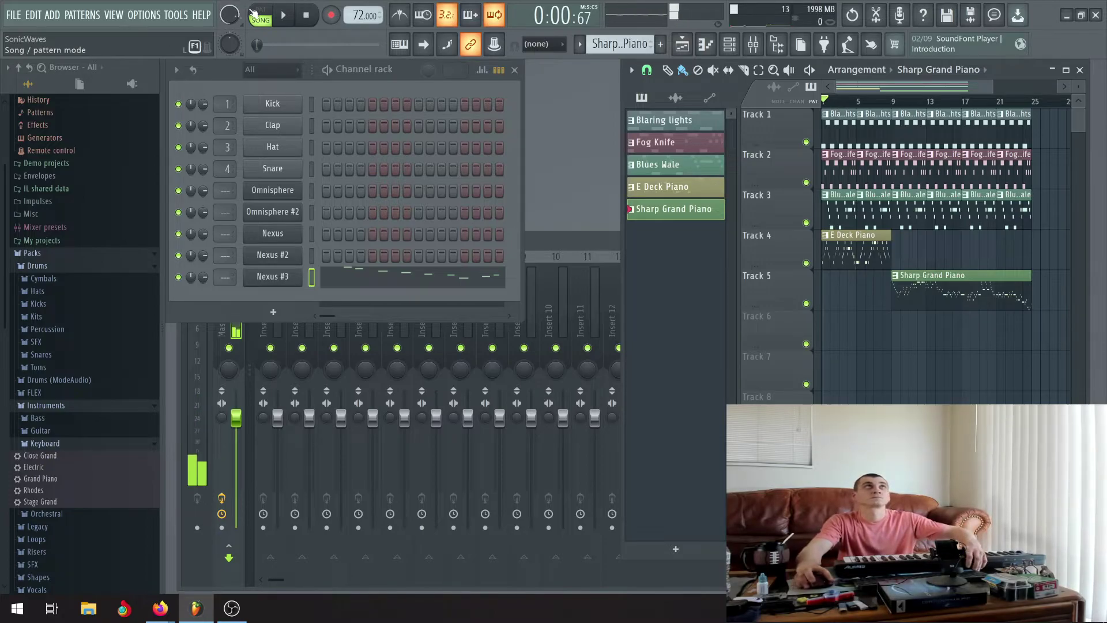
{"action": "left_click", "coordinate": [283, 15]}
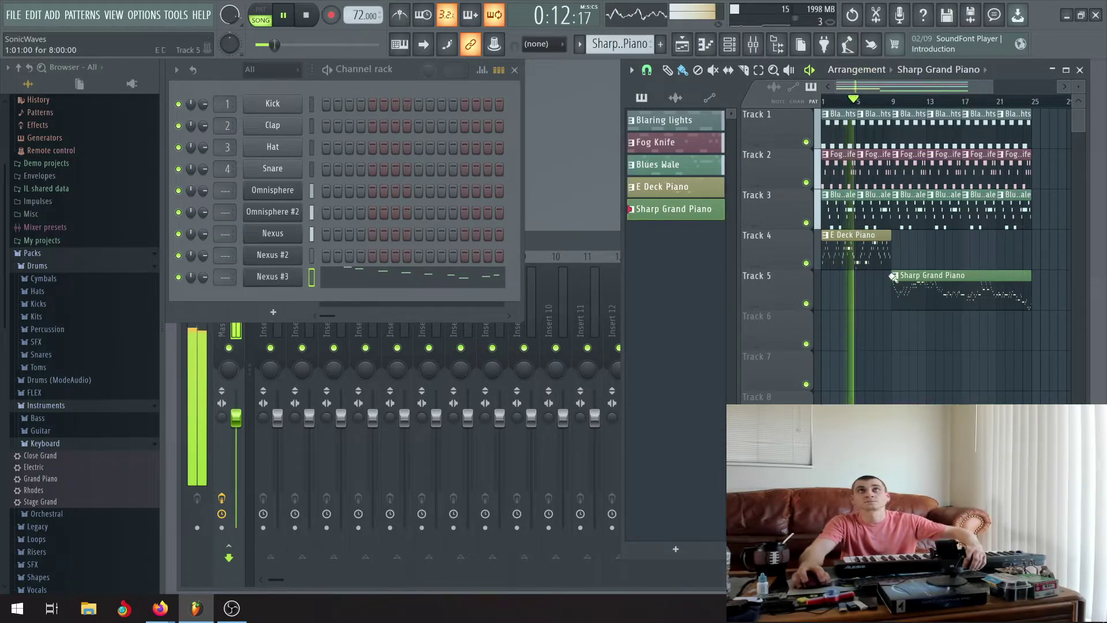
Duplicate the first eight bars of clips on Tracks 1 to 4 and align the copy to start at bar 25
{"action": "left_click_drag", "start_coordinate": [879, 309], "coordinate": [819, 182]}
{"action": "key", "text": "ctrl+b"}
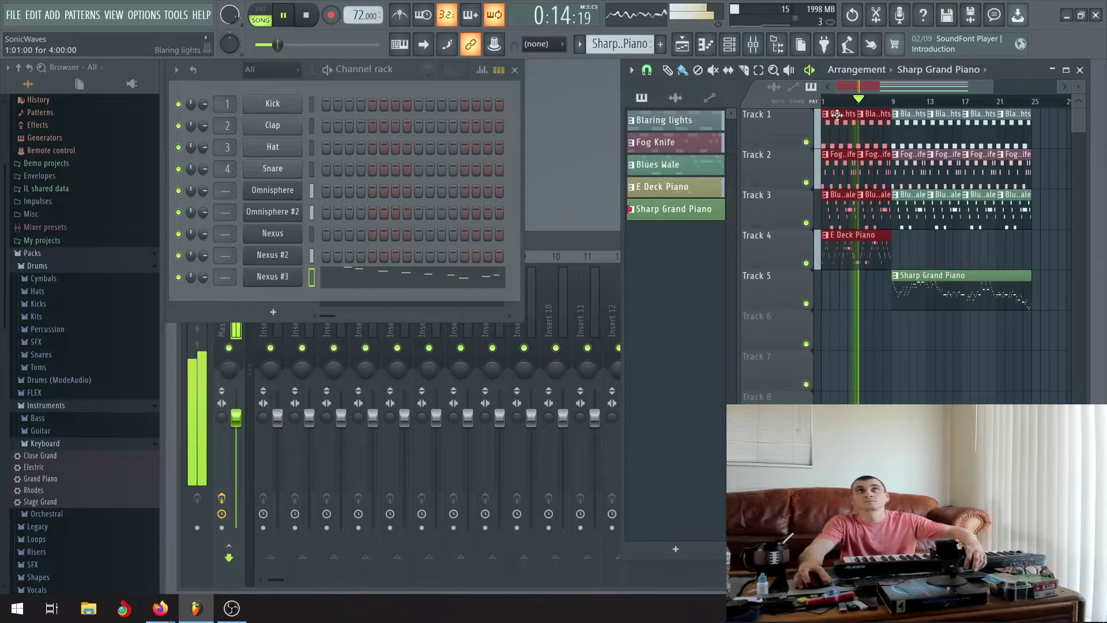
{"action": "left_click_drag", "start_coordinate": [884, 129], "coordinate": [1048, 135]}
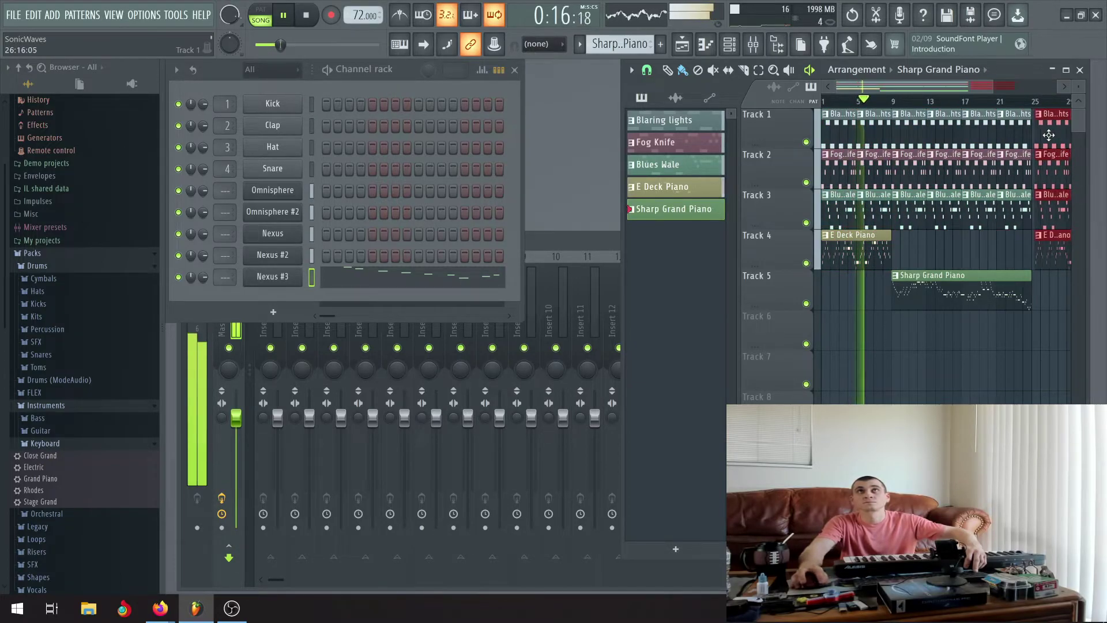
{"action": "scroll", "coordinate": [1032, 131], "scroll_direction": "up", "scroll_amount": 6, "text": "ctrl"}
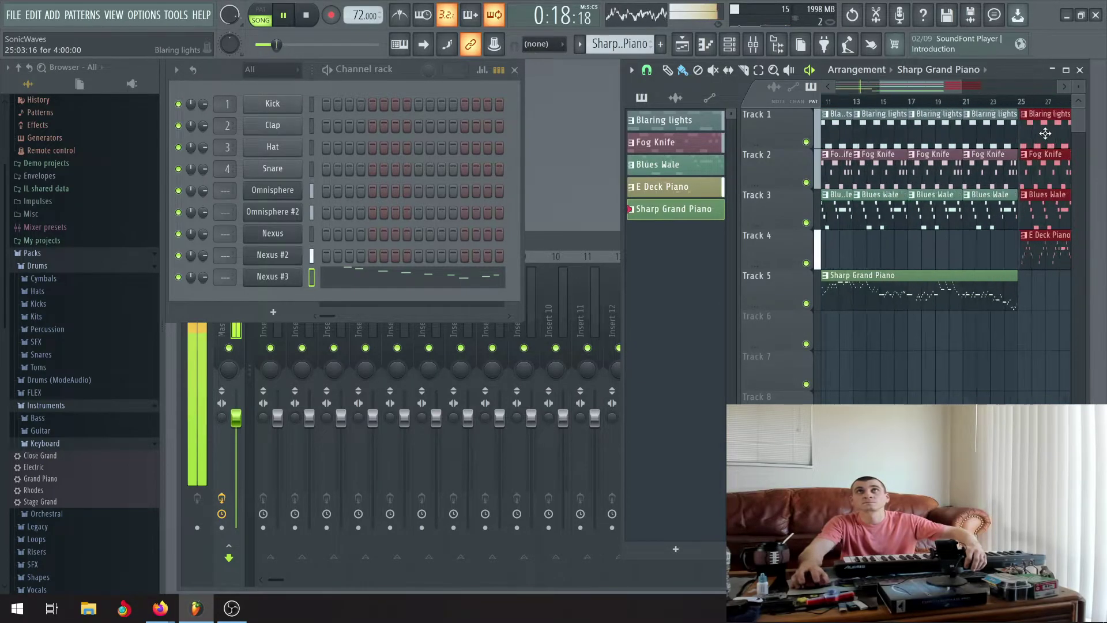
{"action": "scroll", "coordinate": [1045, 128], "scroll_direction": "up", "scroll_amount": 2, "text": "ctrl"}
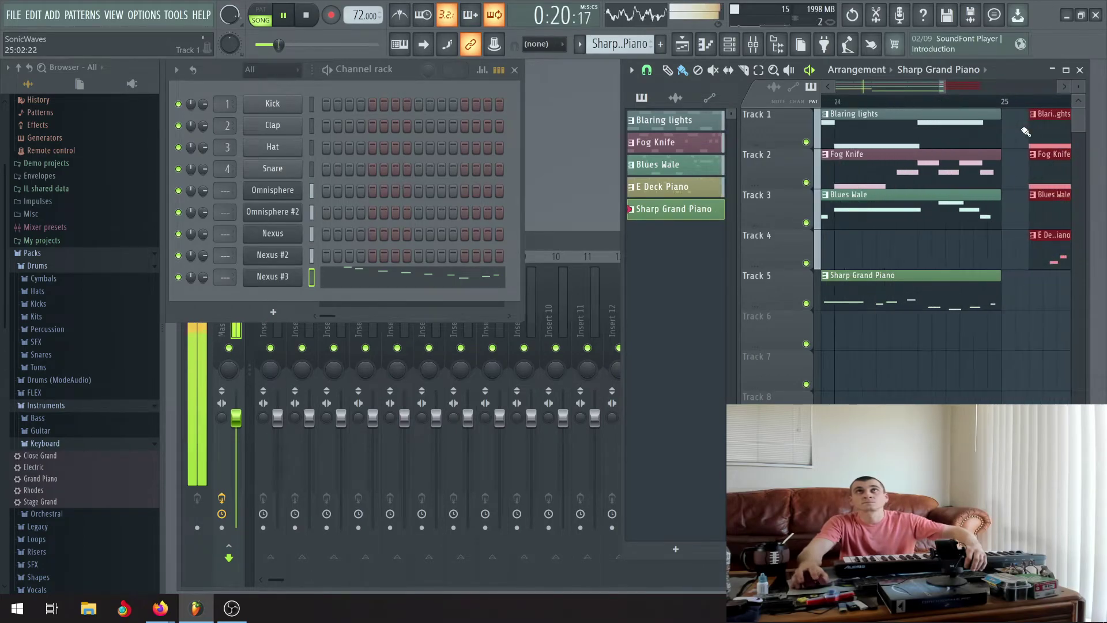
{"action": "left_click_drag", "start_coordinate": [1054, 126], "coordinate": [1018, 127]}
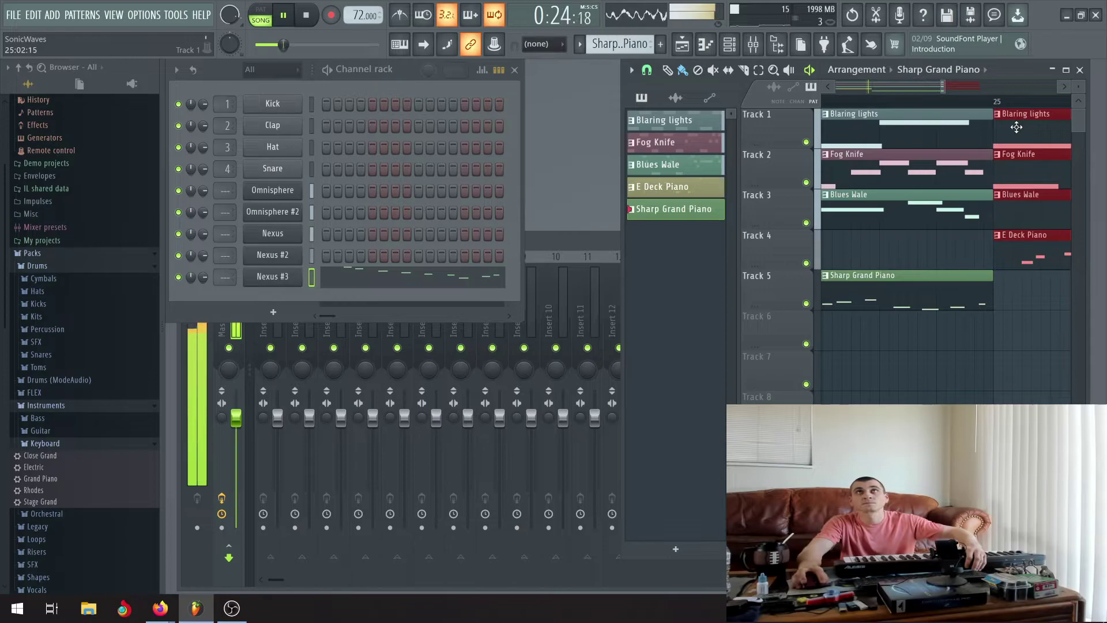
Nudge the selected copied clips on Tracks 1 to 4 exactly onto the start of bar 25 and deselect them
{"action": "left_click", "coordinate": [1014, 128]}
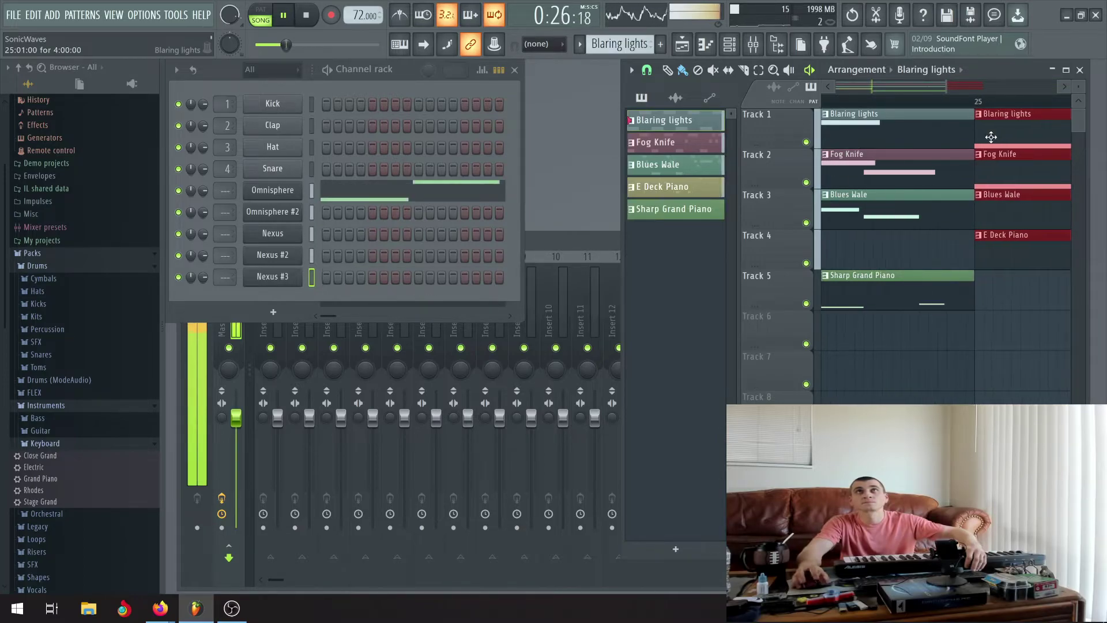
{"action": "scroll", "coordinate": [1009, 213], "scroll_direction": "down", "scroll_amount": 3}
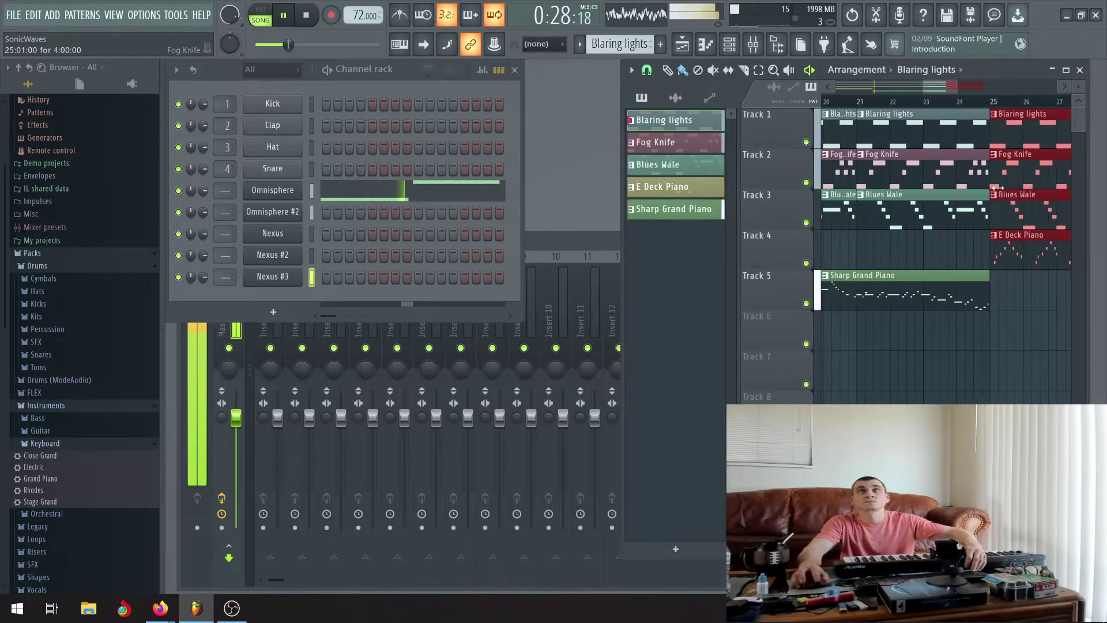
{"action": "scroll", "coordinate": [1027, 286], "scroll_direction": "down", "scroll_amount": 3}
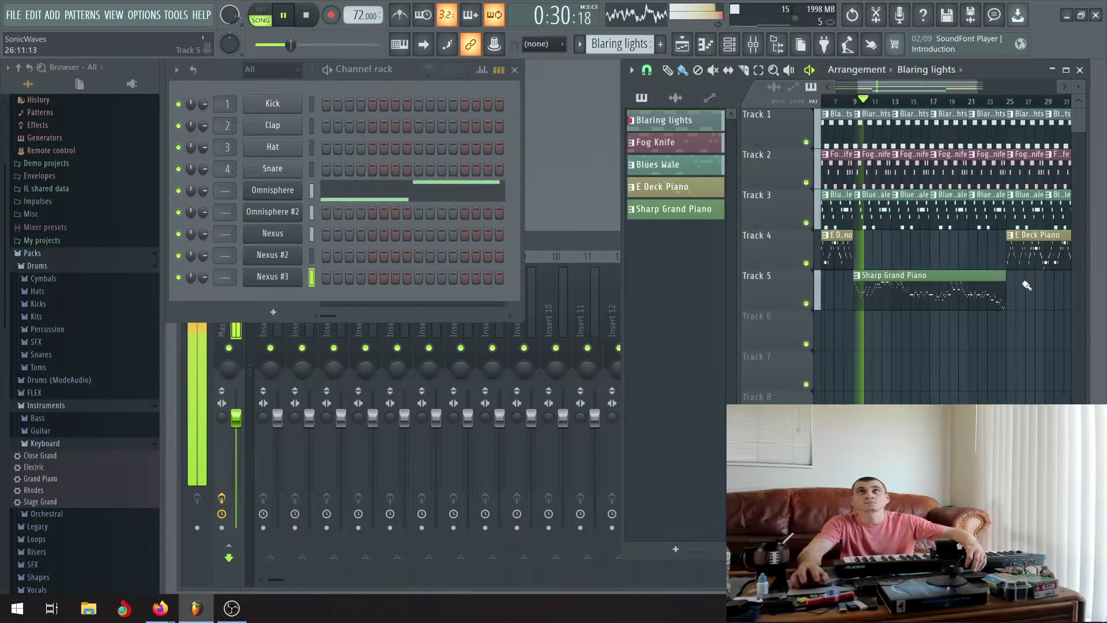
{"action": "left_click_drag", "start_coordinate": [915, 87], "coordinate": [922, 88]}
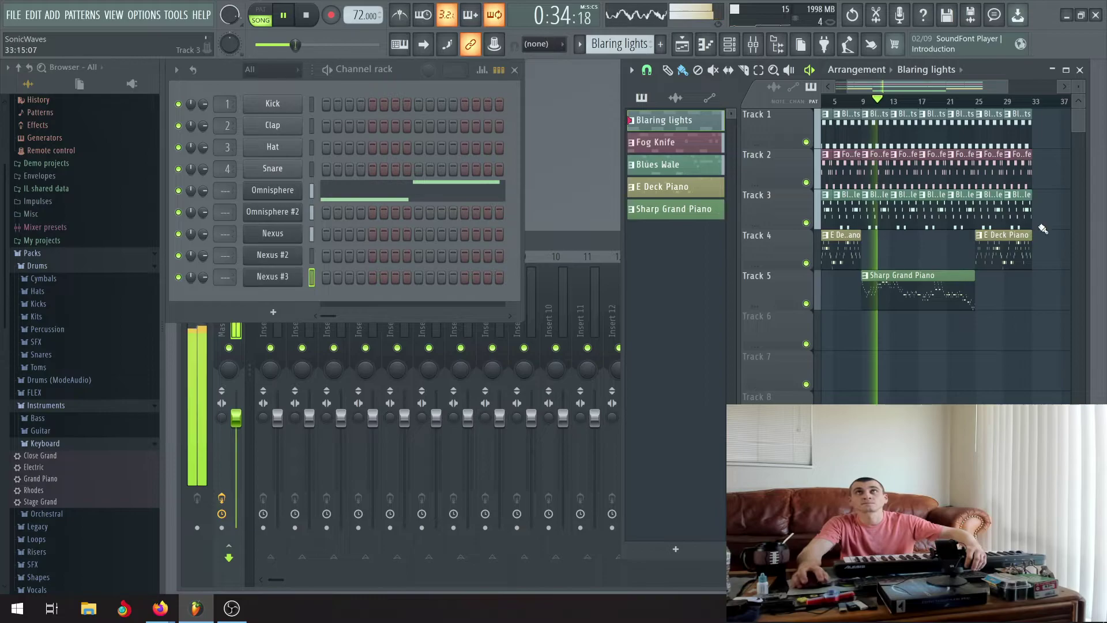
Make the E Deck Piano clip starting at bar 25 on Track 4 unique
{"action": "scroll", "coordinate": [1040, 253], "scroll_direction": "up", "scroll_amount": 4}
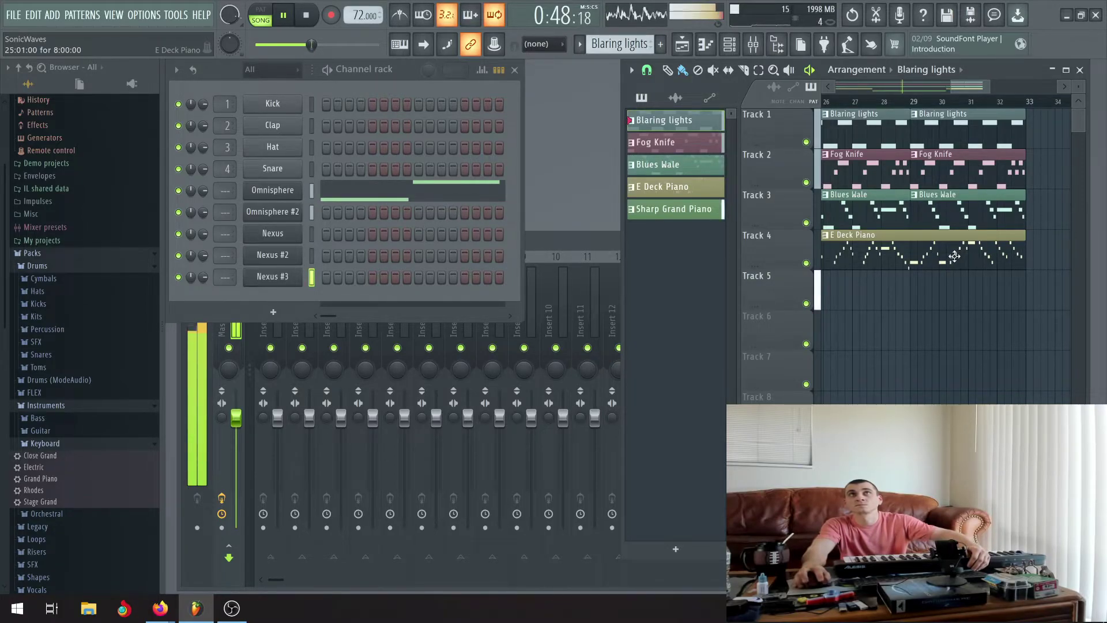
{"action": "scroll", "coordinate": [954, 256], "scroll_direction": "down", "scroll_amount": 1}
{"action": "scroll", "coordinate": [954, 256], "scroll_direction": "down", "scroll_amount": 1}
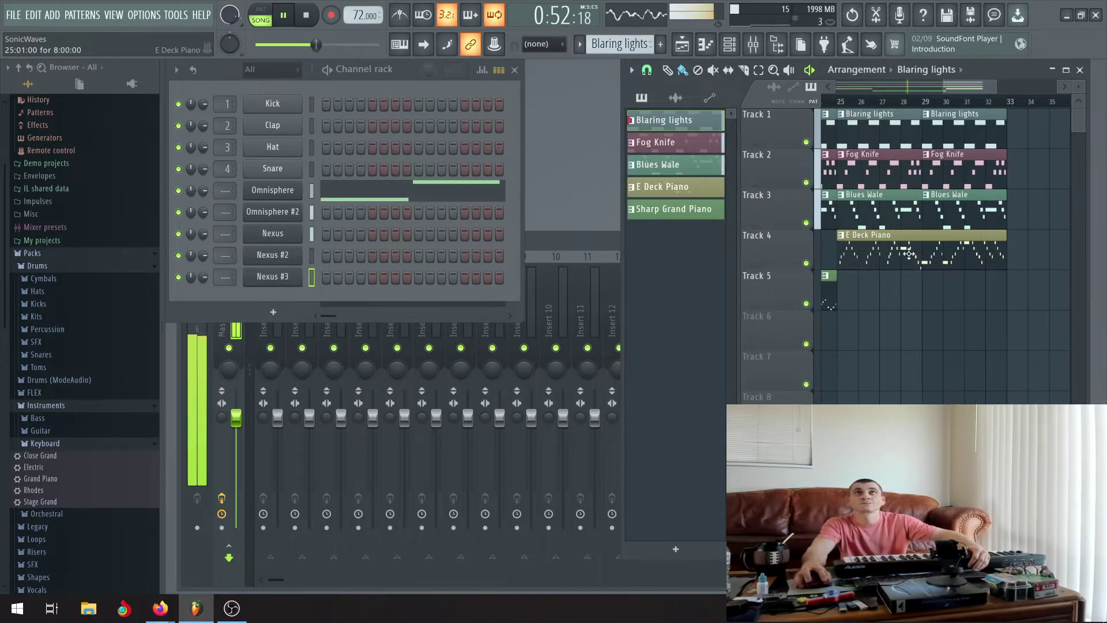
{"action": "left_click", "coordinate": [842, 236]}
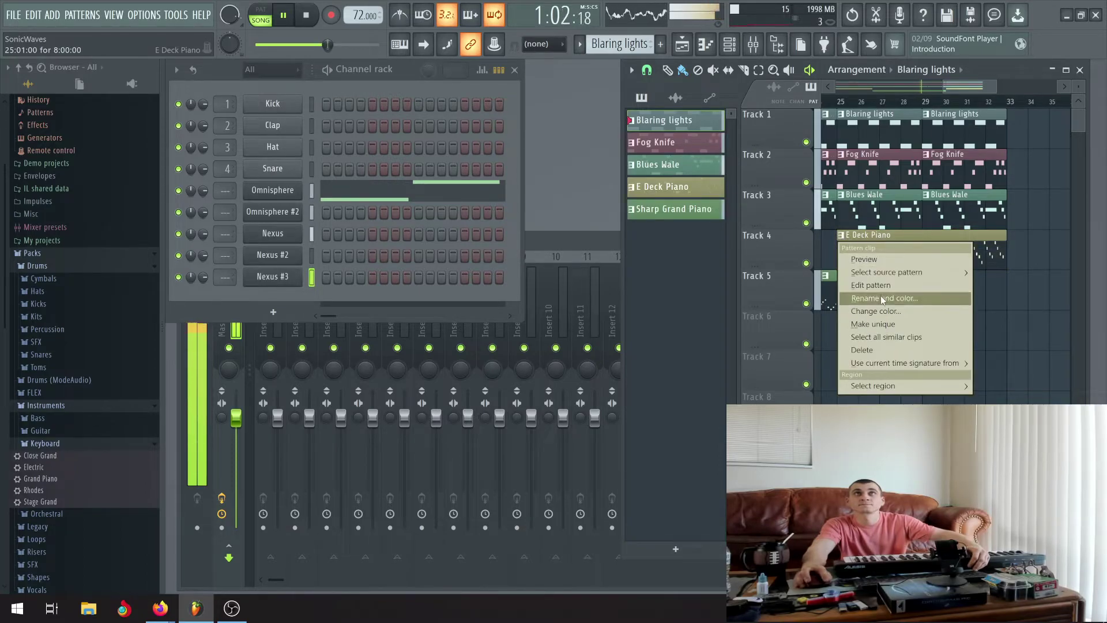
{"action": "left_click", "coordinate": [884, 324]}
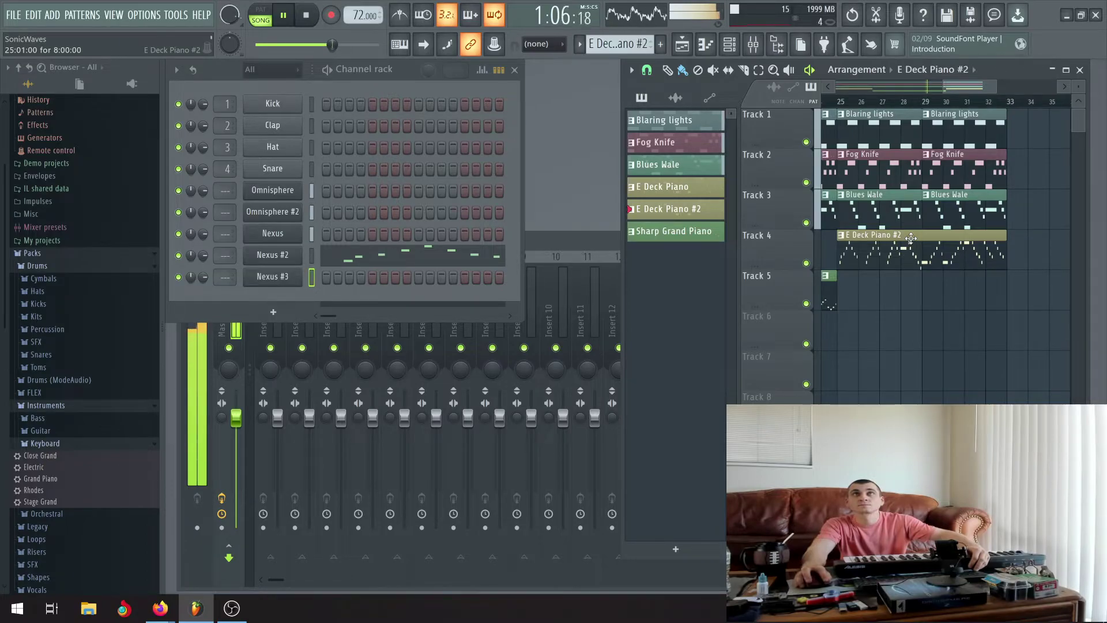
Duplicate the E Deck Piano #2 clip on Track 4 and place the copy right after the original at about bar 33
{"action": "left_click_drag", "start_coordinate": [894, 237], "coordinate": [1066, 237]}
{"action": "scroll", "coordinate": [1013, 242], "scroll_direction": "up", "scroll_amount": 3}
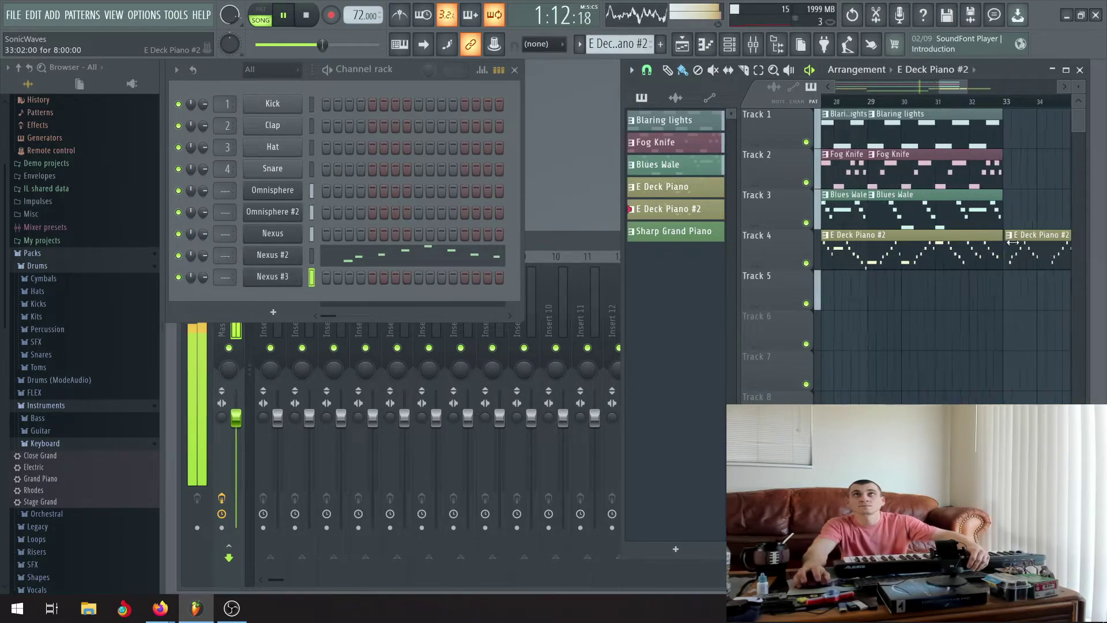
{"action": "scroll", "coordinate": [1014, 242], "scroll_direction": "up", "scroll_amount": 2}
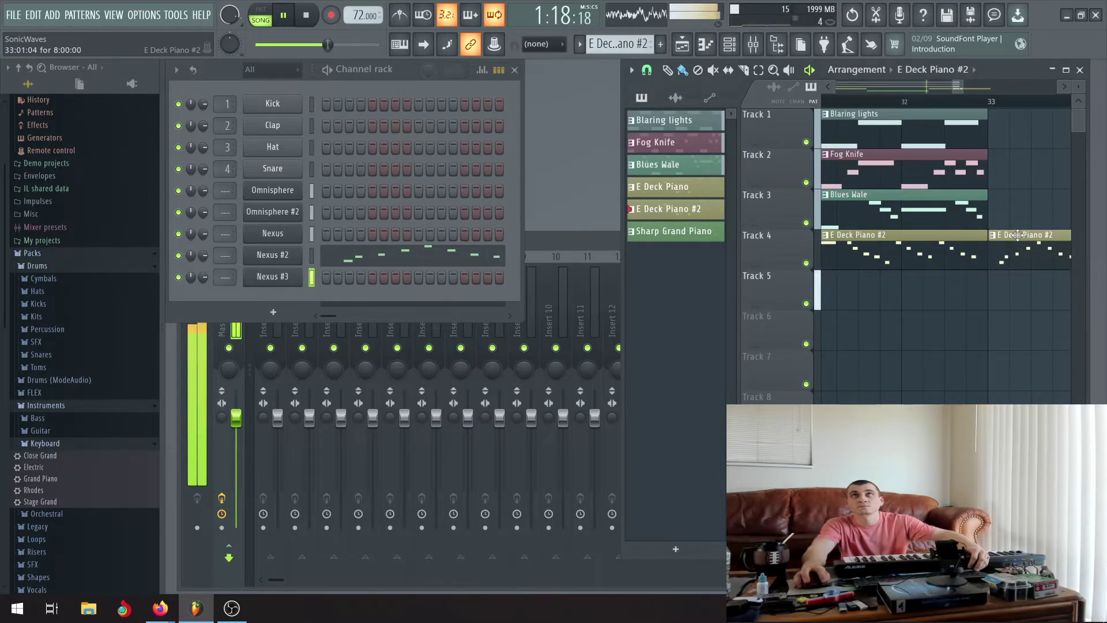
{"action": "scroll", "coordinate": [1018, 235], "scroll_direction": "down", "scroll_amount": 5}
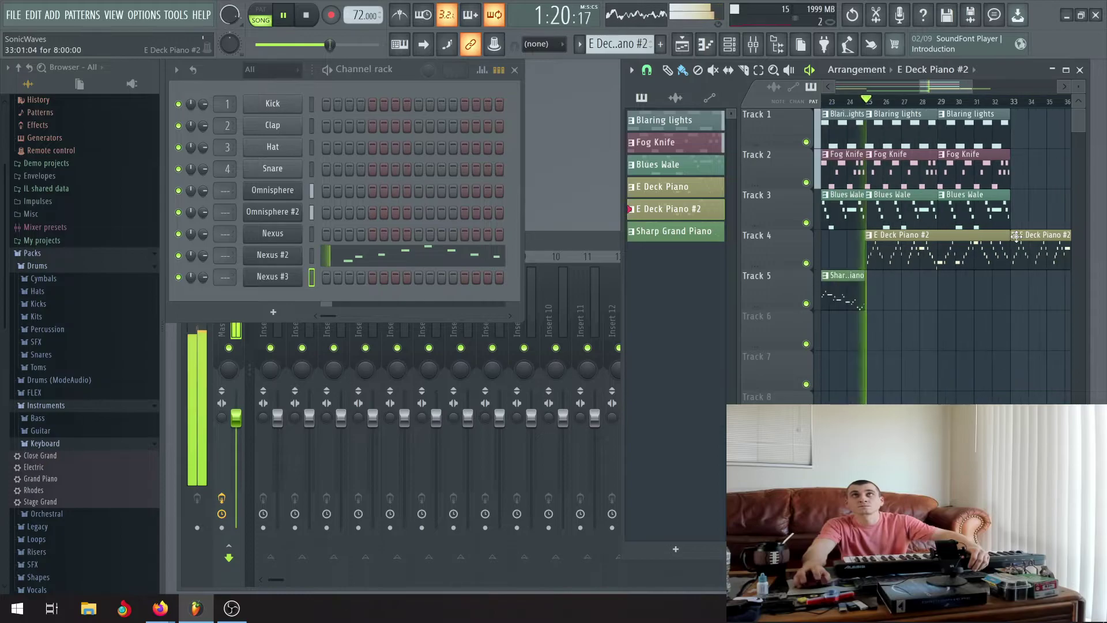
{"action": "left_click_drag", "start_coordinate": [975, 88], "coordinate": [986, 92]}
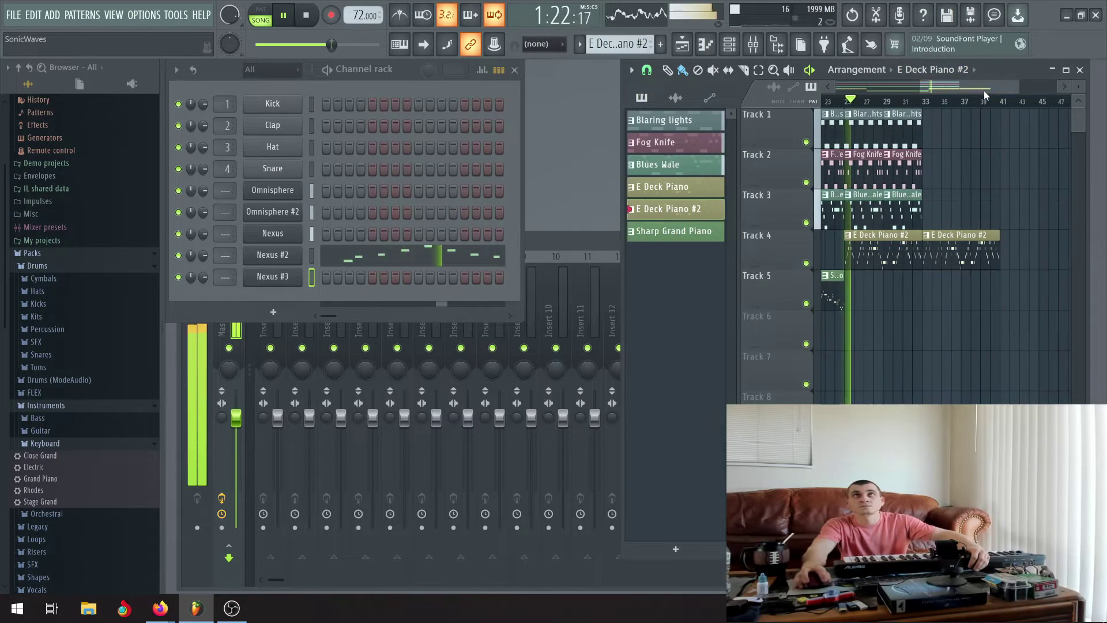
Trim the first four bars off the second E Deck Piano #2 clip and move it back to start at bar 33
{"action": "scroll", "coordinate": [933, 251], "scroll_direction": "up", "scroll_amount": 4}
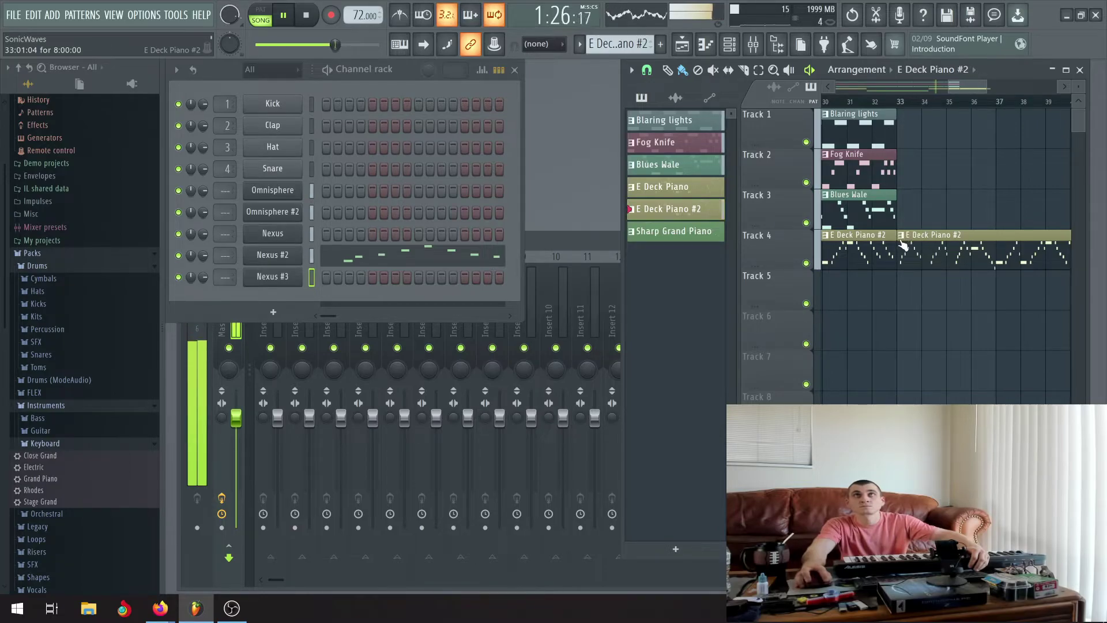
{"action": "left_click_drag", "start_coordinate": [898, 237], "coordinate": [991, 236]}
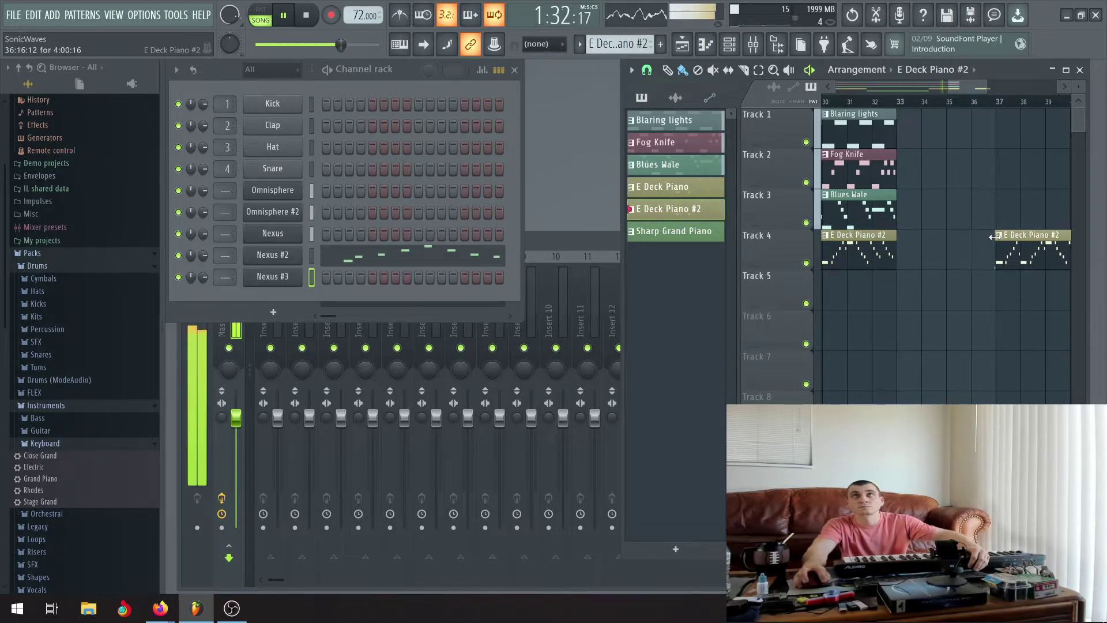
{"action": "left_click_drag", "start_coordinate": [1034, 235], "coordinate": [938, 237]}
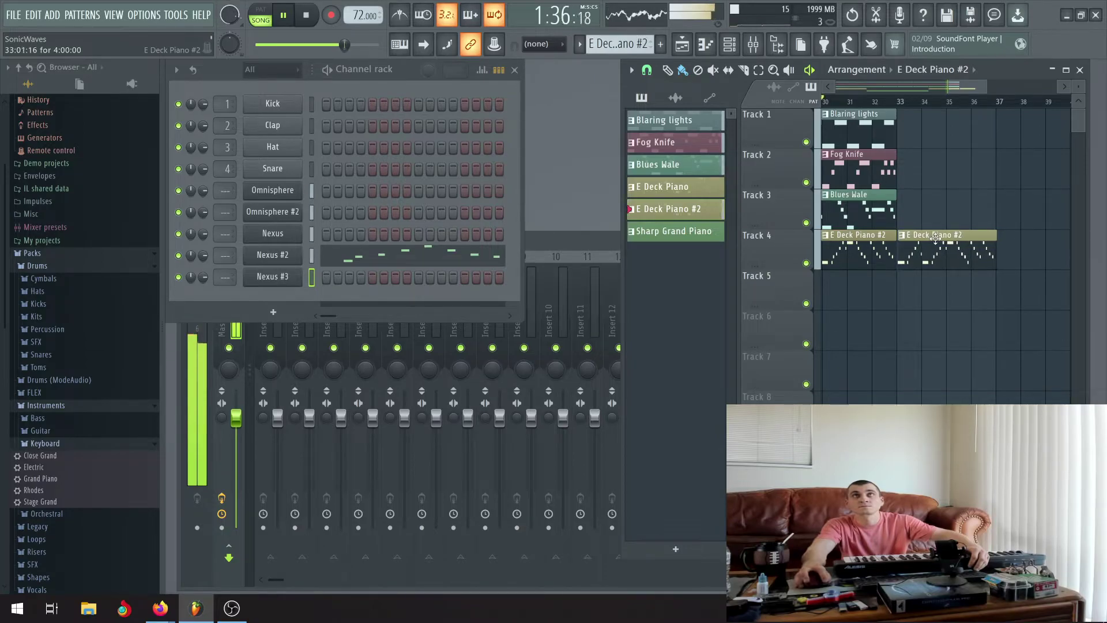
{"action": "scroll", "coordinate": [909, 240], "scroll_direction": "up", "scroll_amount": 1}
{"action": "scroll", "coordinate": [910, 239], "scroll_direction": "up", "scroll_amount": 6}
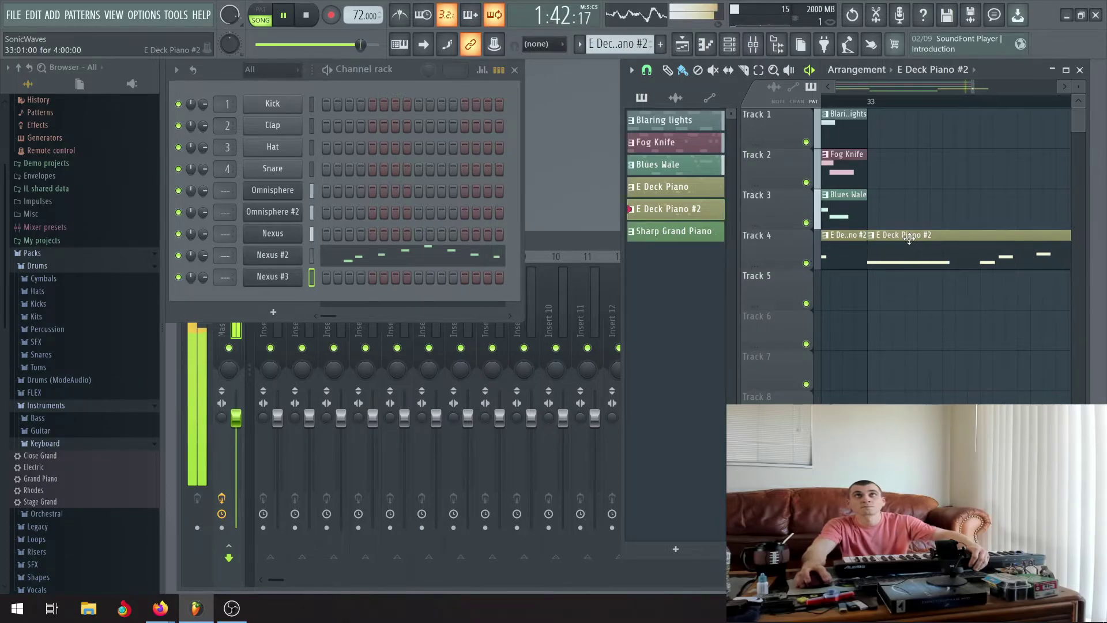
{"action": "scroll", "coordinate": [911, 240], "scroll_direction": "up", "scroll_amount": 2}
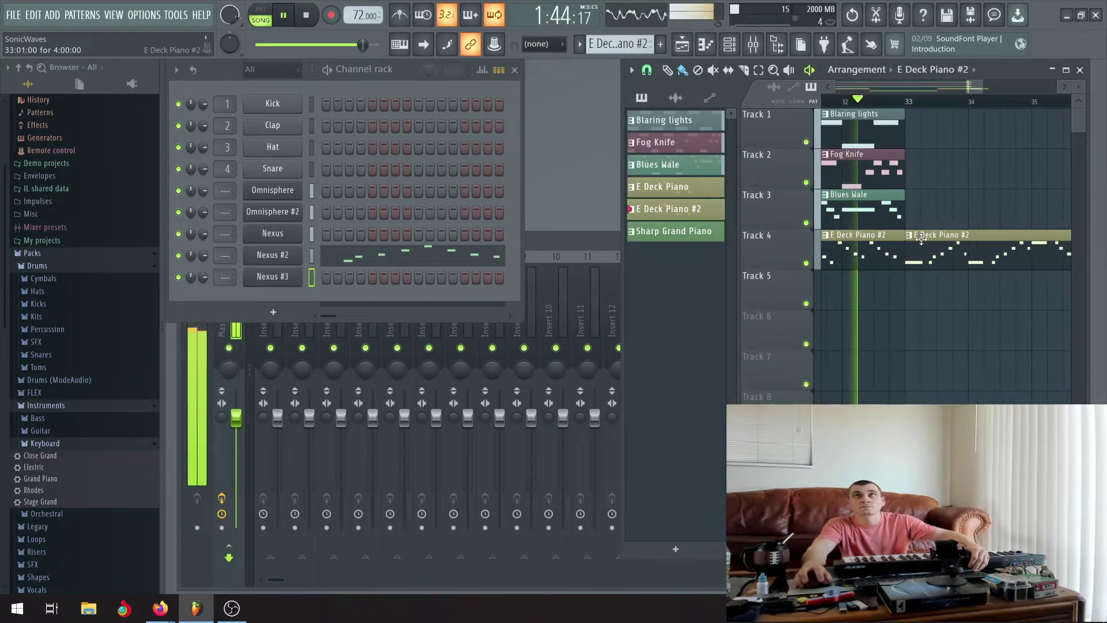
{"action": "scroll", "coordinate": [921, 239], "scroll_direction": "down", "scroll_amount": 1}
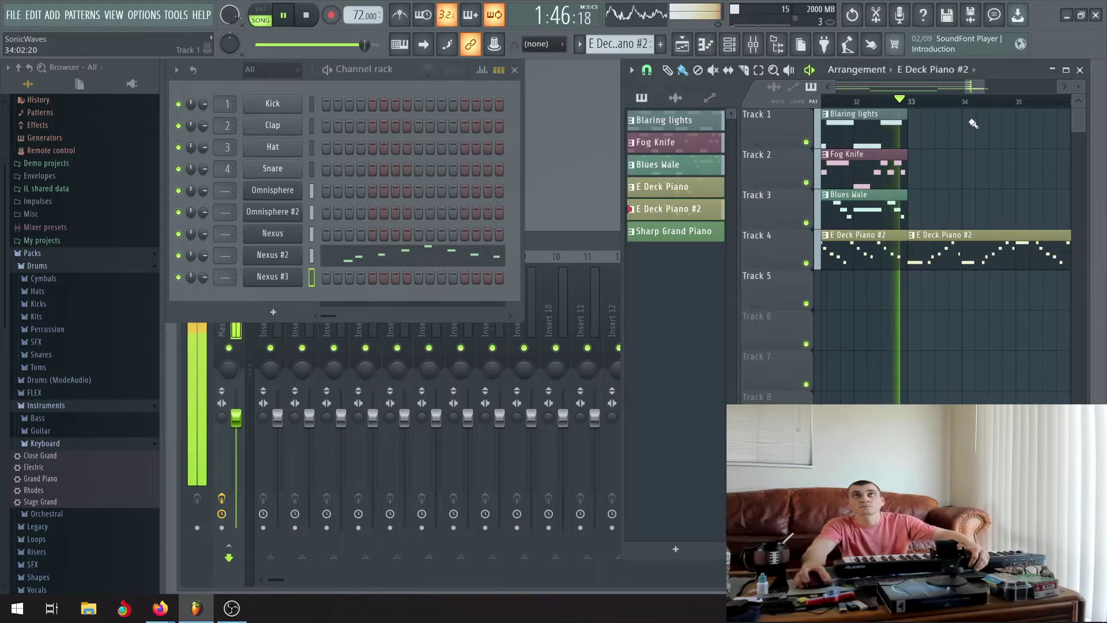
Duplicate the last Blaring lights, Fog Knife and Blues Wale clips so the copies follow them above the second E Deck Piano #2 clip
{"action": "left_click", "coordinate": [1065, 86]}
{"action": "left_click", "coordinate": [1068, 85]}
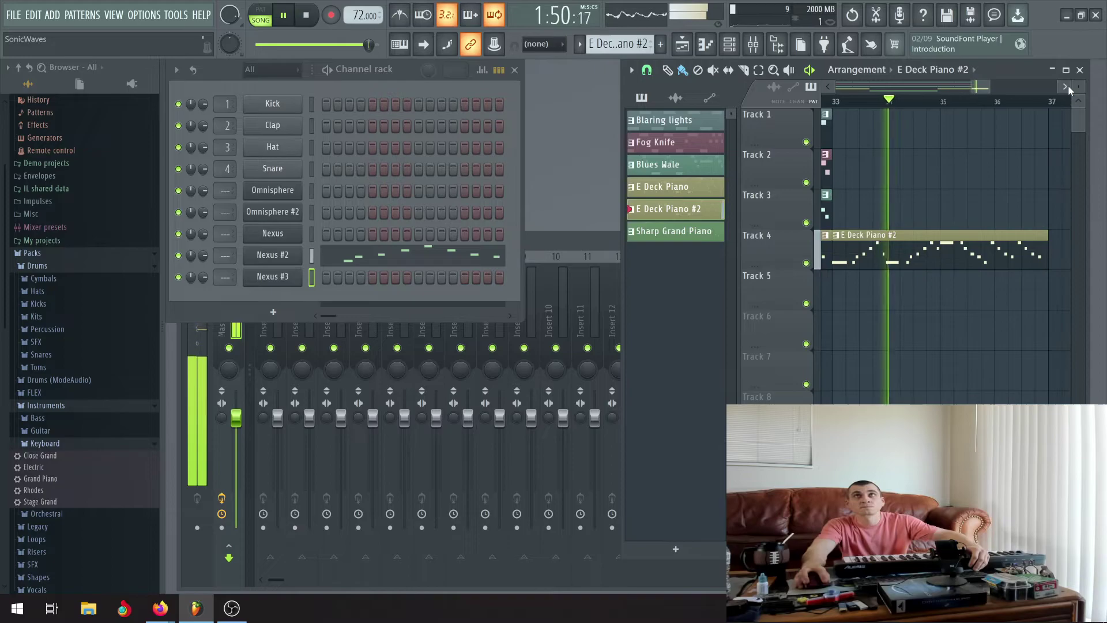
{"action": "scroll", "coordinate": [924, 186], "scroll_direction": "down", "scroll_amount": 4}
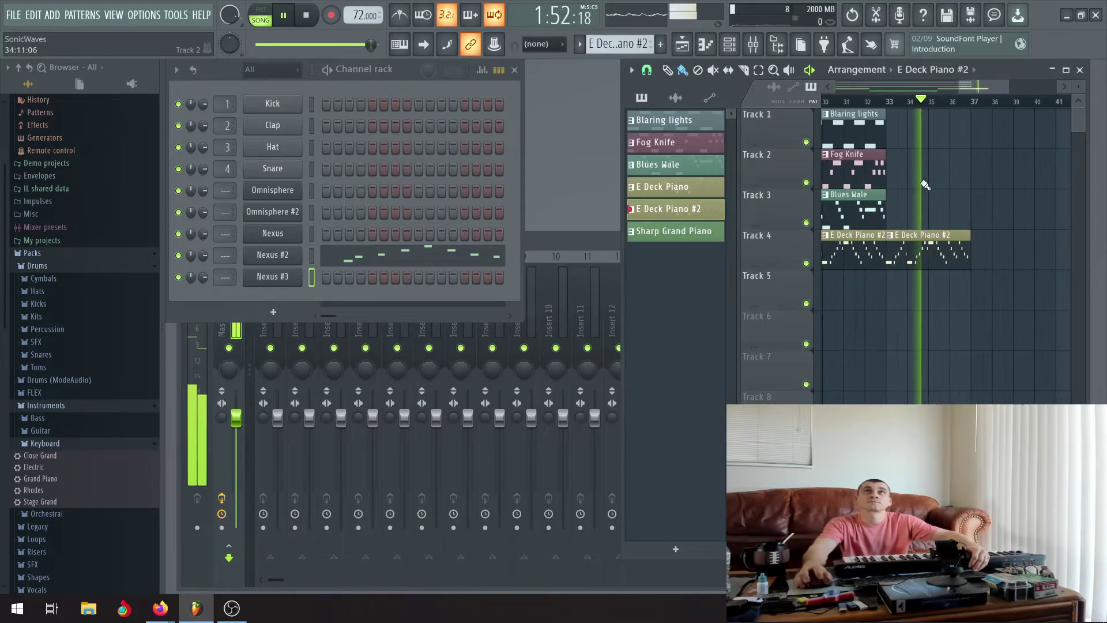
{"action": "left_click_drag", "start_coordinate": [905, 224], "coordinate": [878, 149]}
{"action": "key", "text": "ctrl+b"}
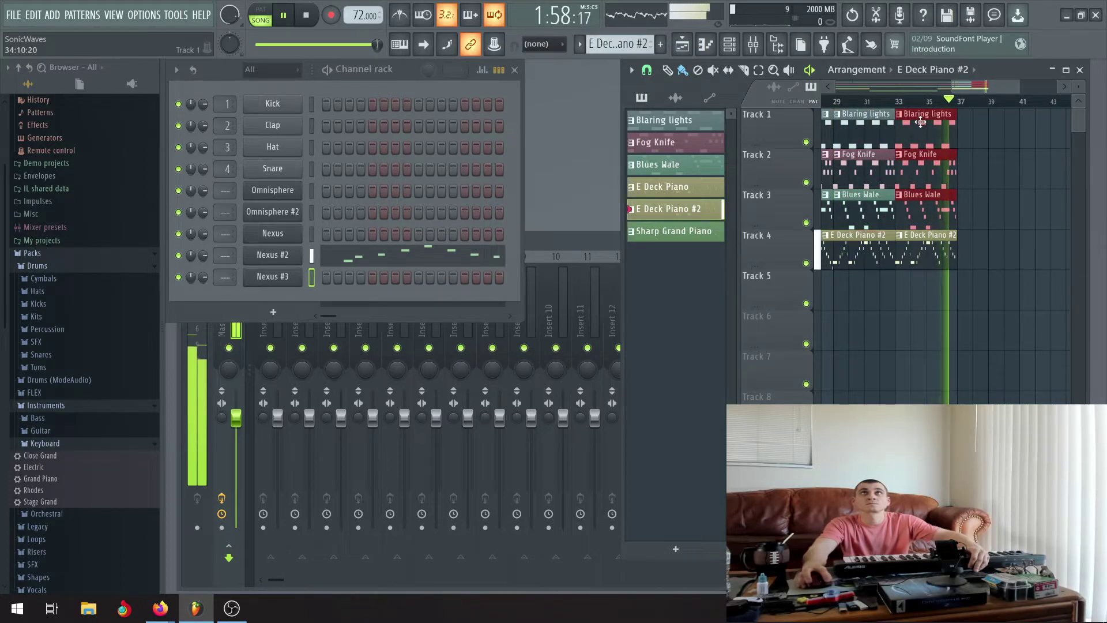
Align the copied clips on Tracks 1 to 3 exactly with the start of bar 33
{"action": "scroll", "coordinate": [888, 115], "scroll_direction": "up", "scroll_amount": 4}
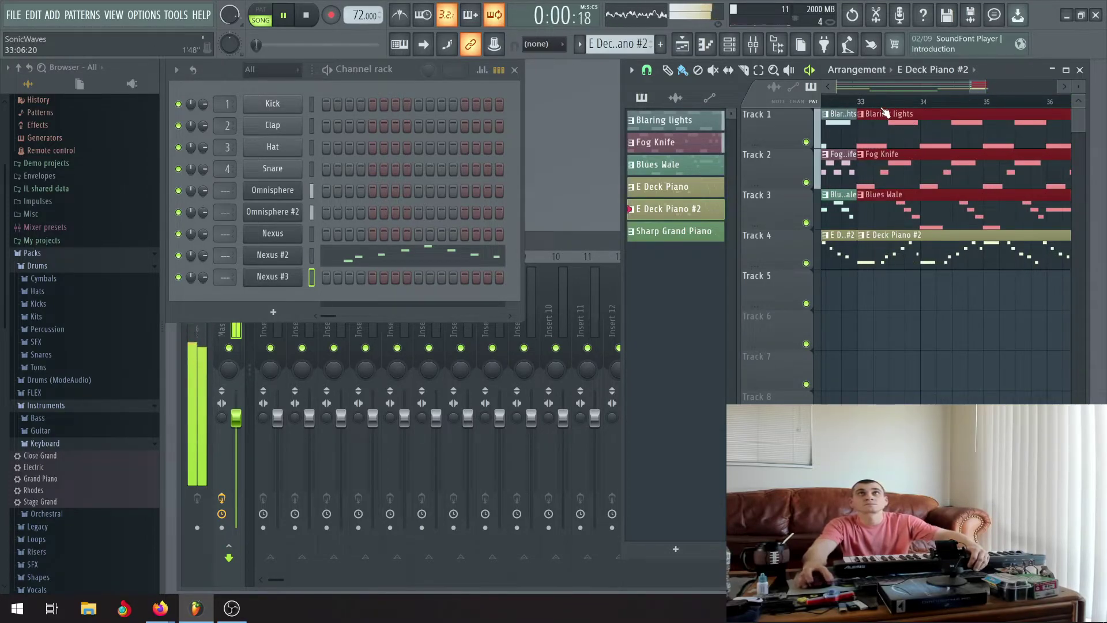
{"action": "left_click_drag", "start_coordinate": [883, 114], "coordinate": [913, 114]}
{"action": "scroll", "coordinate": [899, 118], "scroll_direction": "up", "scroll_amount": 2}
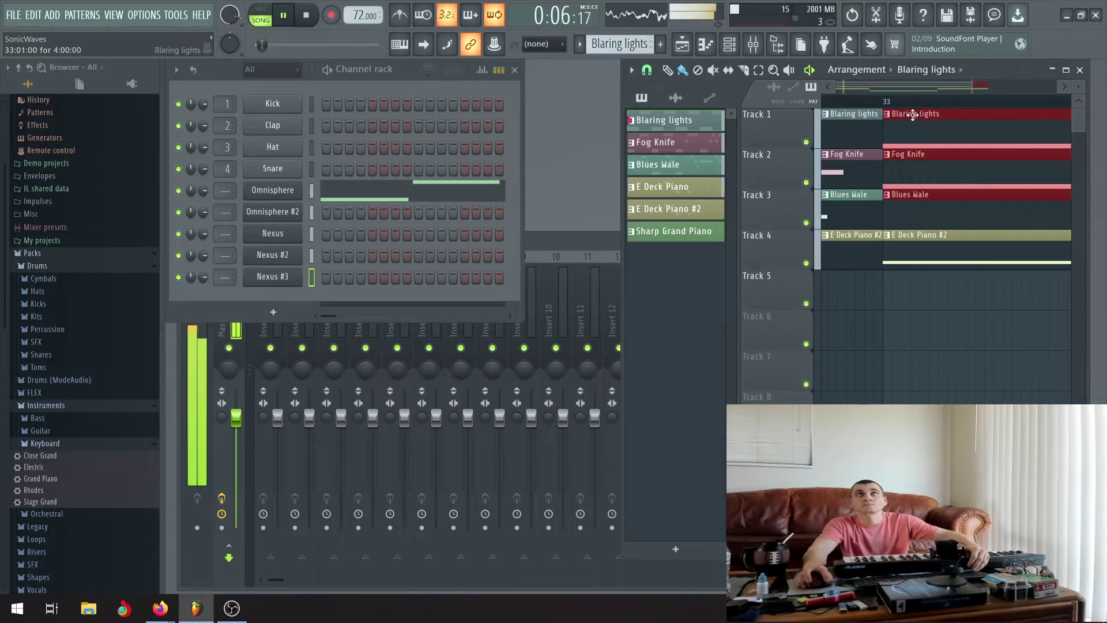
{"action": "scroll", "coordinate": [886, 108], "scroll_direction": "down", "scroll_amount": 4}
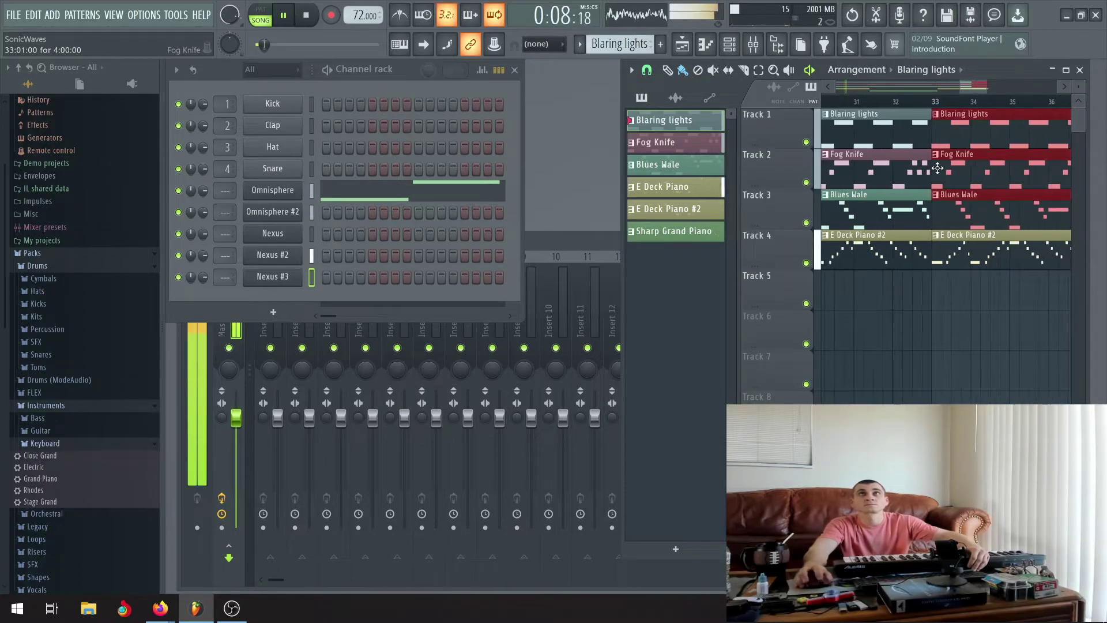
{"action": "scroll", "coordinate": [1063, 86], "scroll_direction": "down", "scroll_amount": 1}
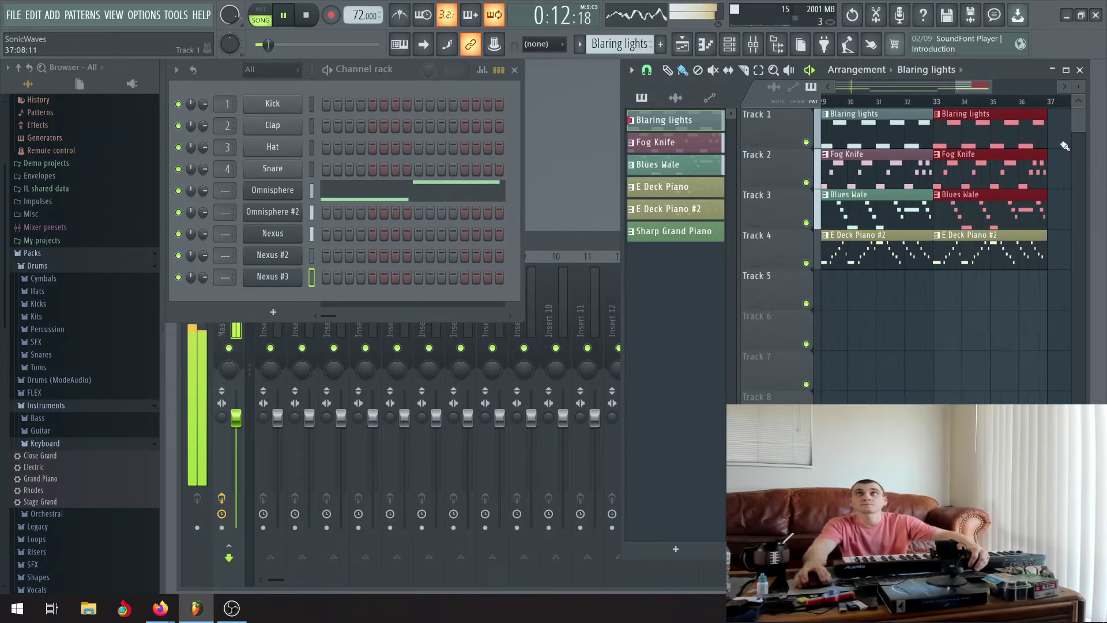
Deselect the copied clips on Tracks 1 to 3 and stop the song playback
{"action": "left_click", "coordinate": [1038, 124]}
{"action": "scroll", "coordinate": [1038, 124], "scroll_direction": "down", "scroll_amount": 1}
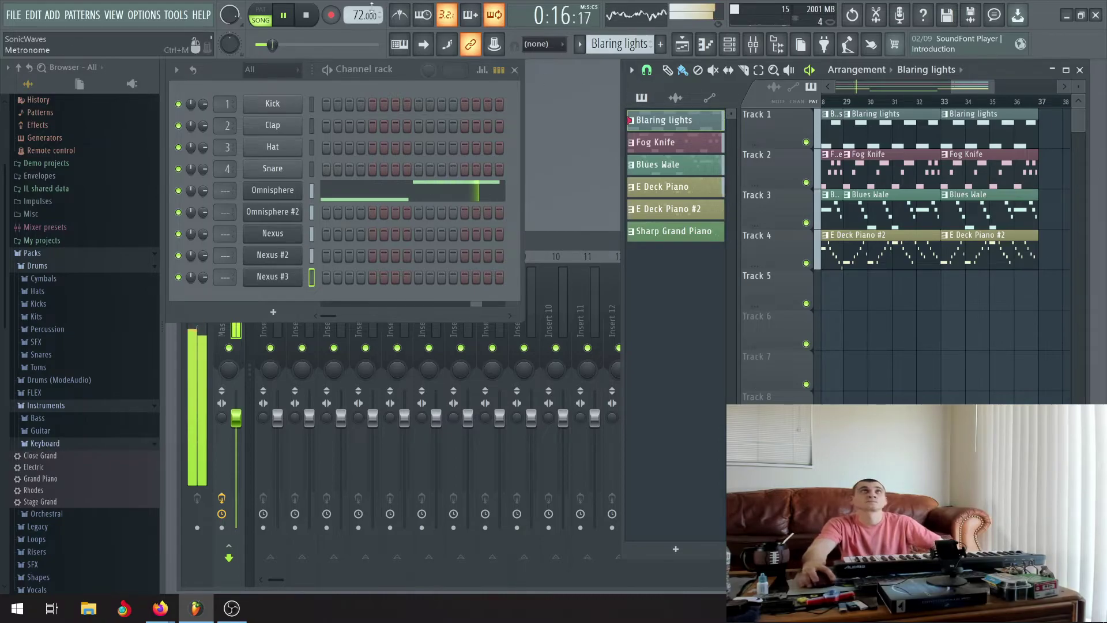
{"action": "left_click", "coordinate": [303, 16]}
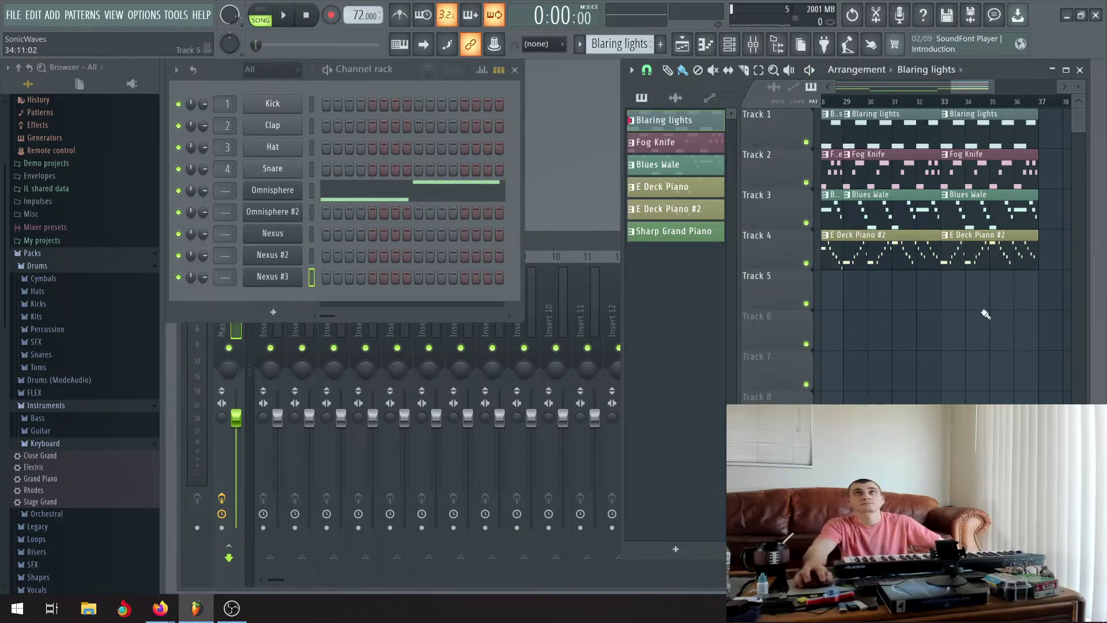
{"action": "scroll", "coordinate": [969, 326], "scroll_direction": "down", "scroll_amount": 2}
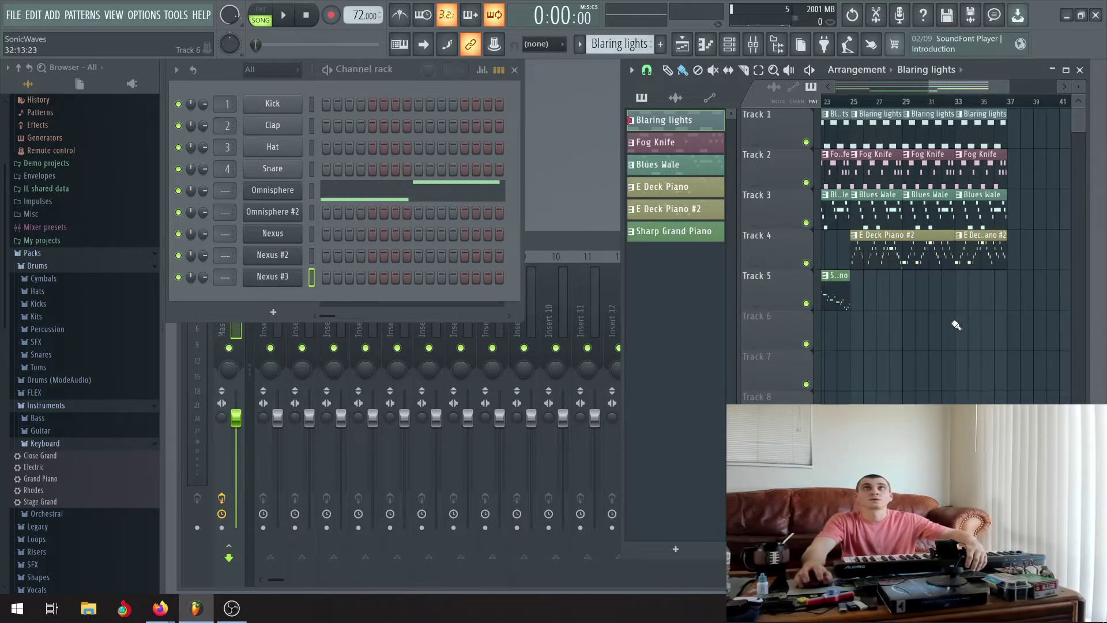
{"action": "left_click", "coordinate": [541, 235]}
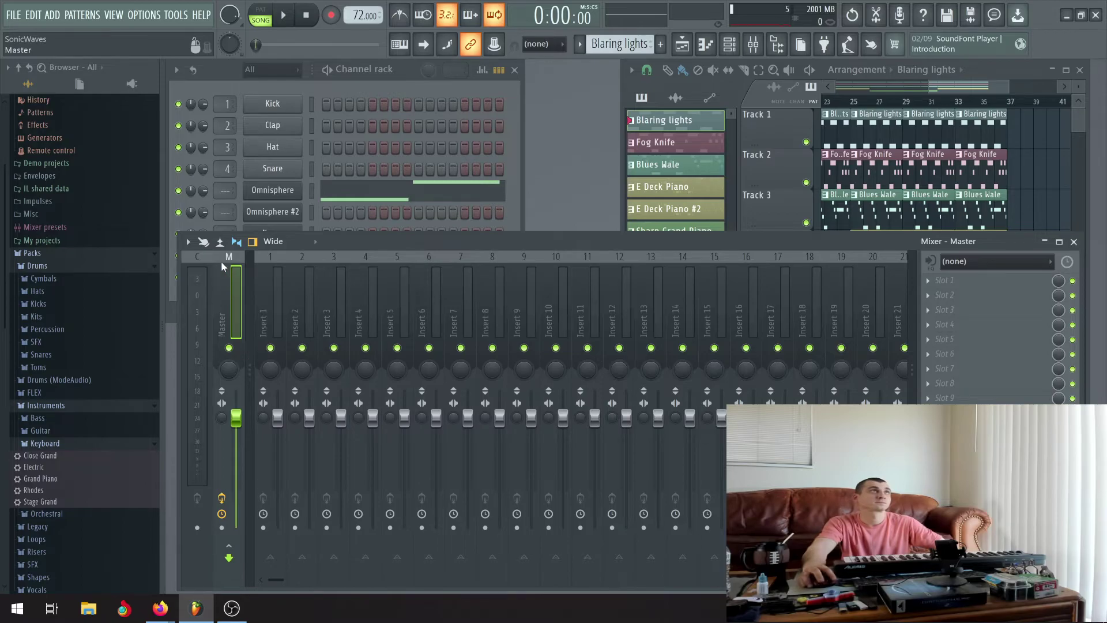
{"action": "right_click", "coordinate": [220, 279]}
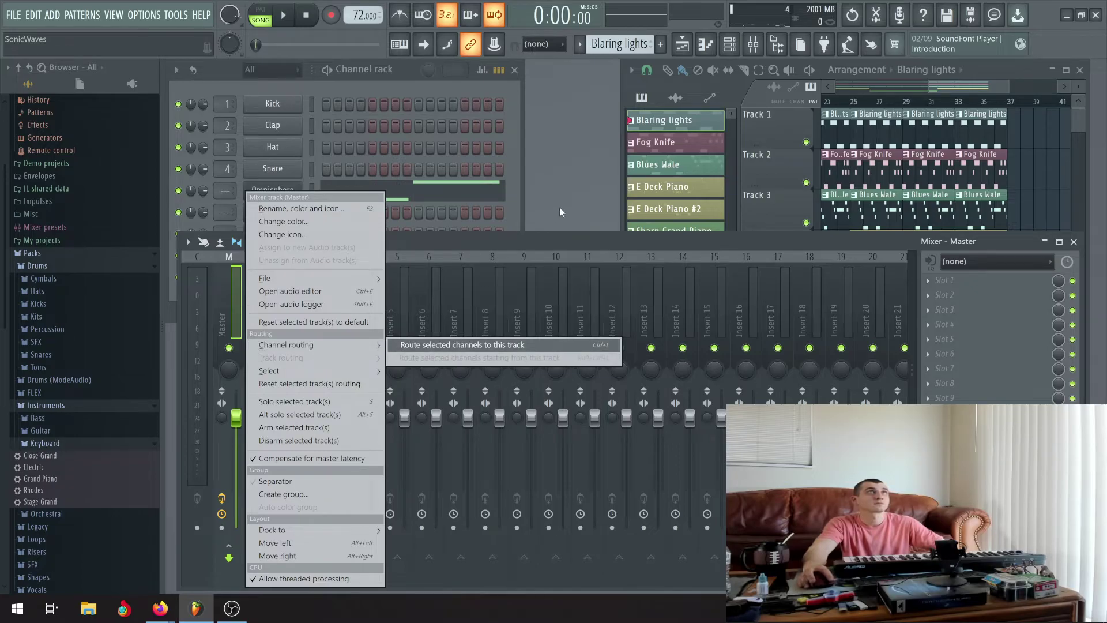
{"action": "left_click", "coordinate": [584, 207]}
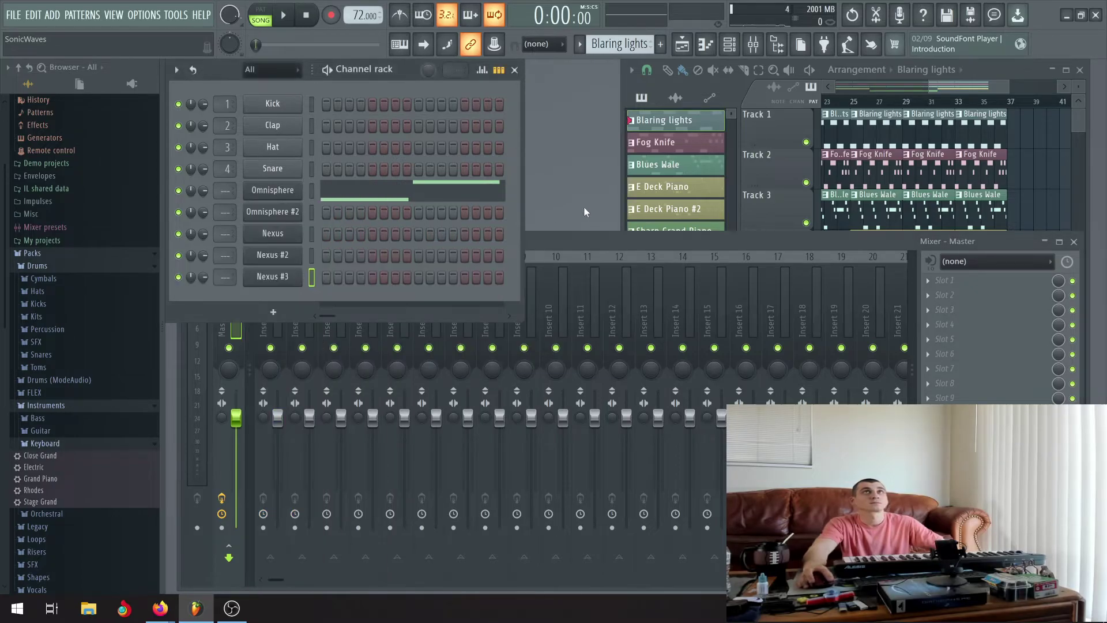
Add a new empty pattern with its default name and return to the beginning of the arrangement
{"action": "left_click", "coordinate": [1000, 67]}
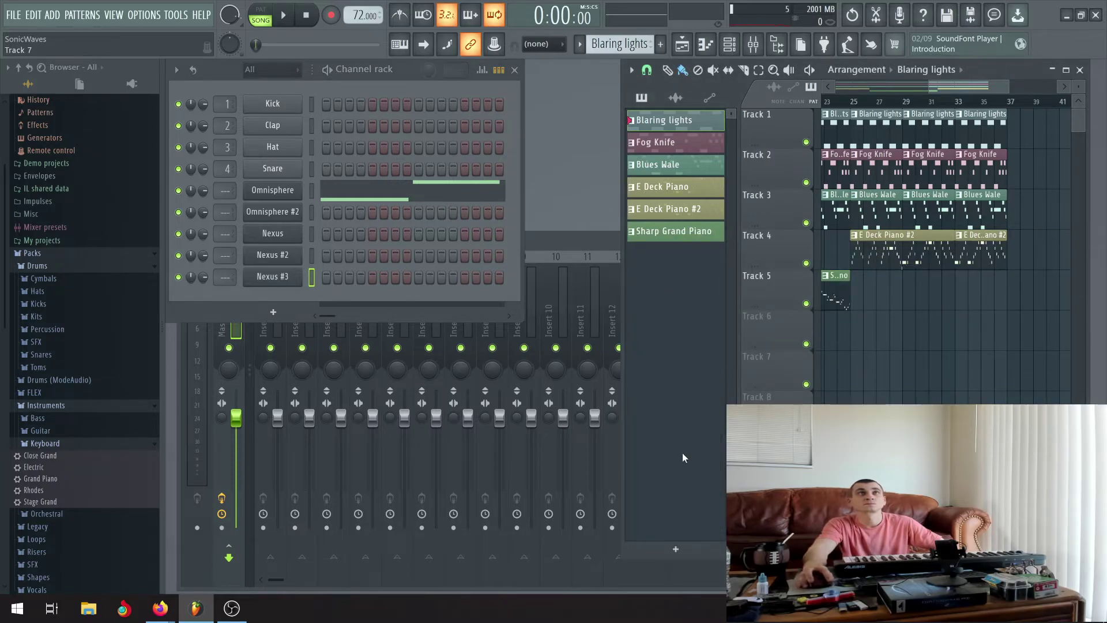
{"action": "left_click", "coordinate": [681, 546]}
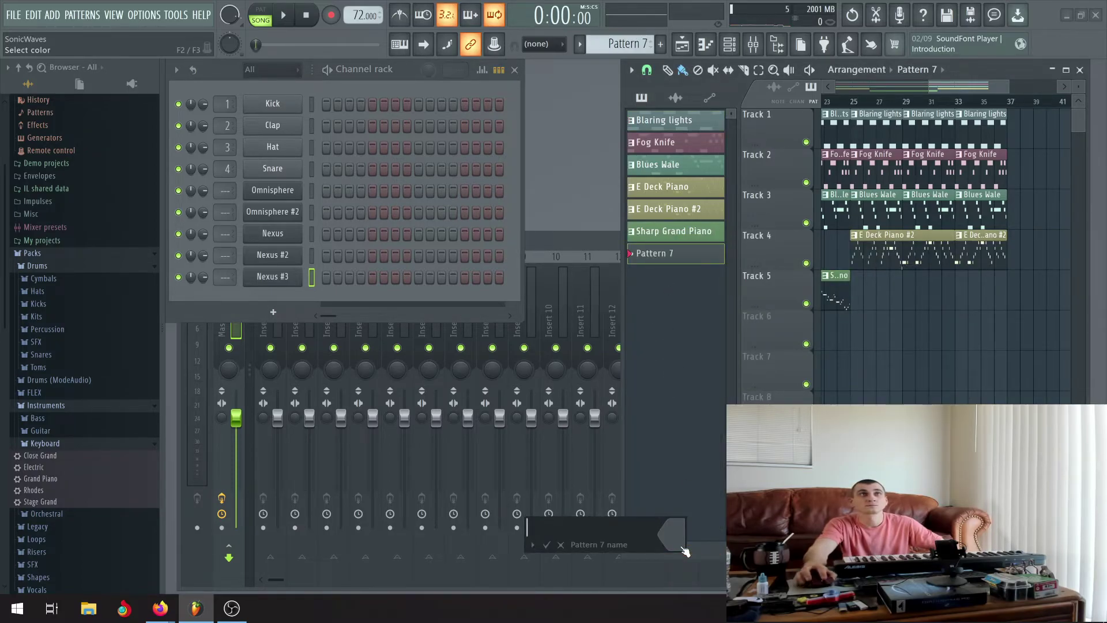
{"action": "key", "text": "Return"}
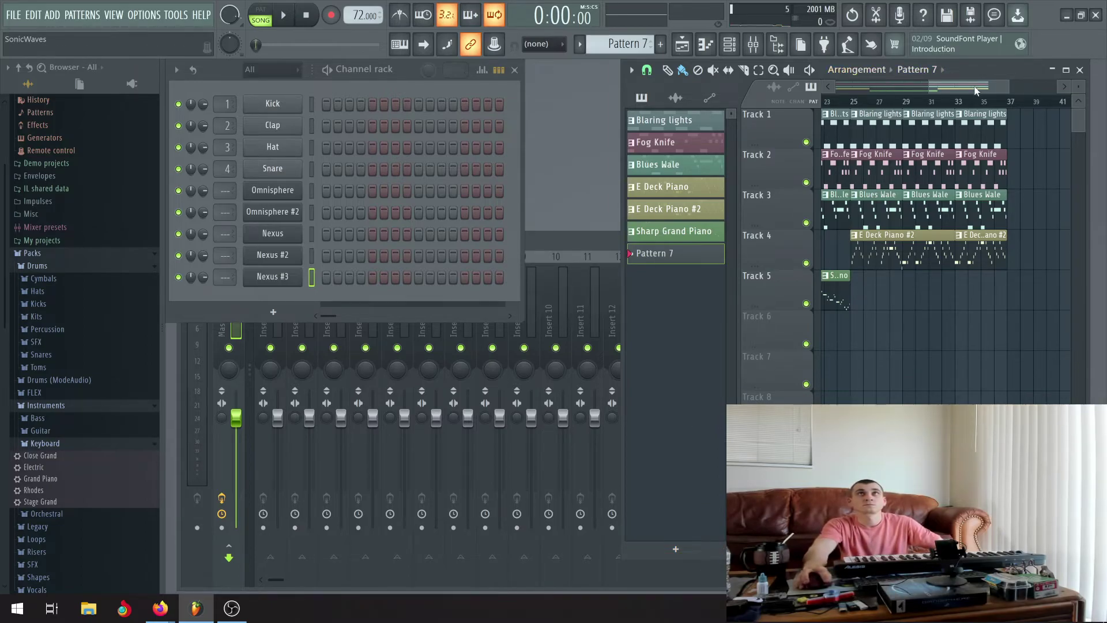
{"action": "left_click_drag", "start_coordinate": [975, 90], "coordinate": [882, 90]}
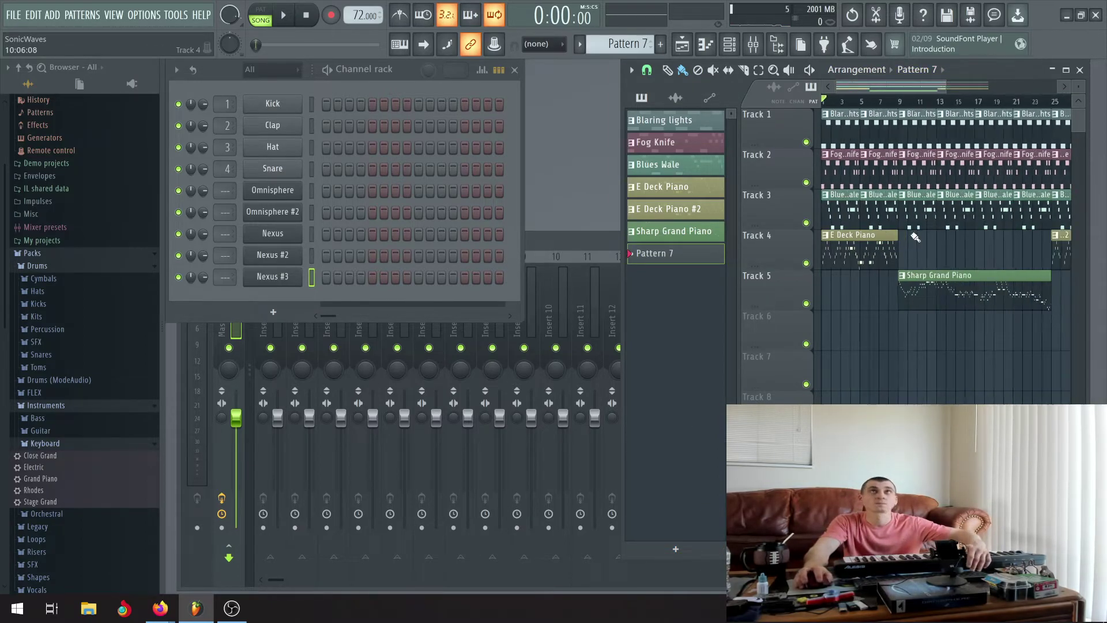
Place the empty Pattern 7 on Track 6 and stretch its clip across the whole song, from bar 1 to bar 37
{"action": "scroll", "coordinate": [915, 237], "scroll_direction": "down", "scroll_amount": 3}
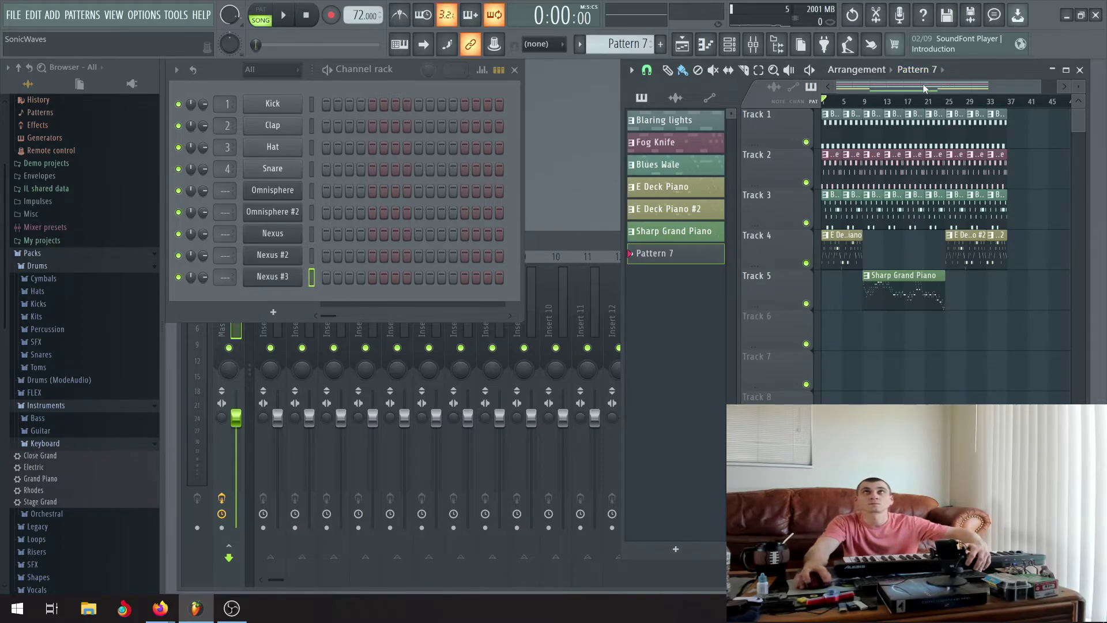
{"action": "left_click", "coordinate": [843, 336]}
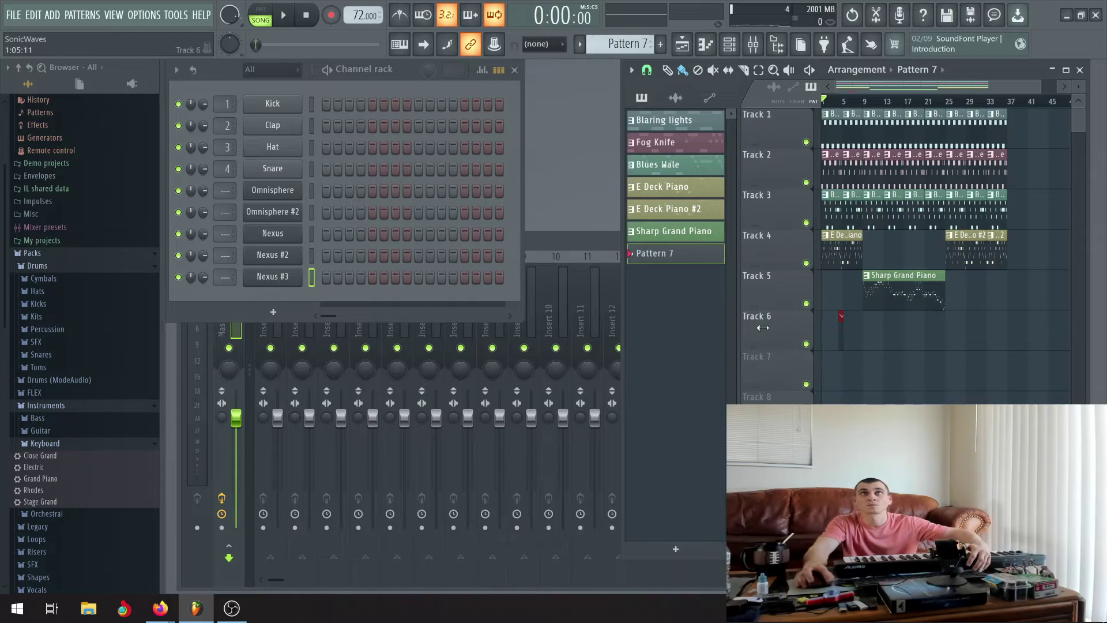
{"action": "left_click_drag", "start_coordinate": [844, 325], "coordinate": [1008, 325]}
{"action": "left_click_drag", "start_coordinate": [882, 324], "coordinate": [843, 324]}
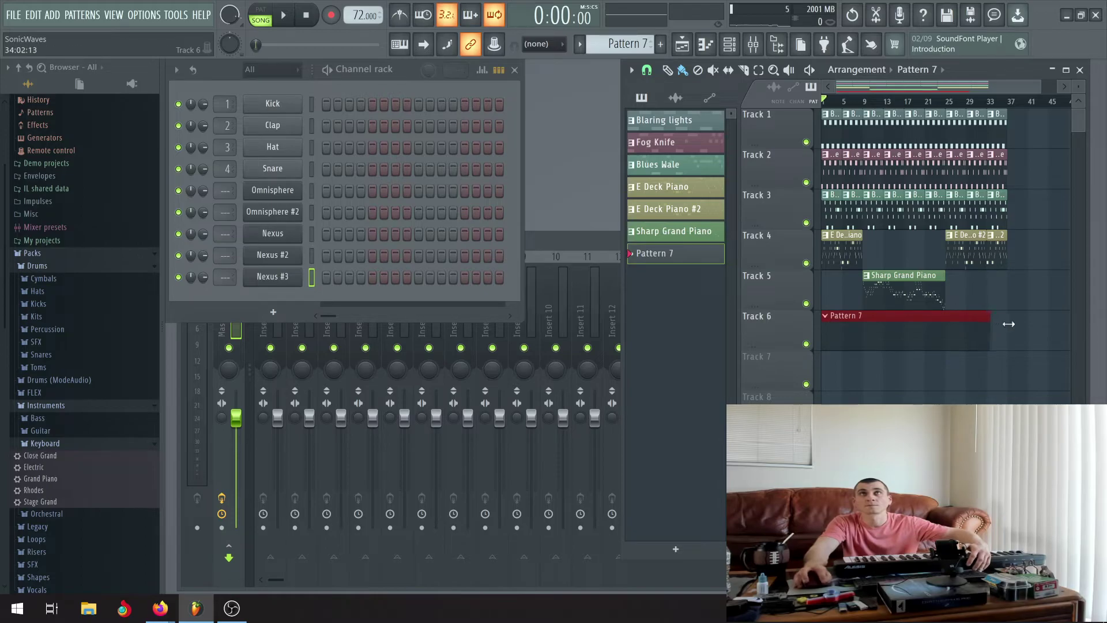
{"action": "scroll", "coordinate": [1008, 324], "scroll_direction": "up", "scroll_amount": 6}
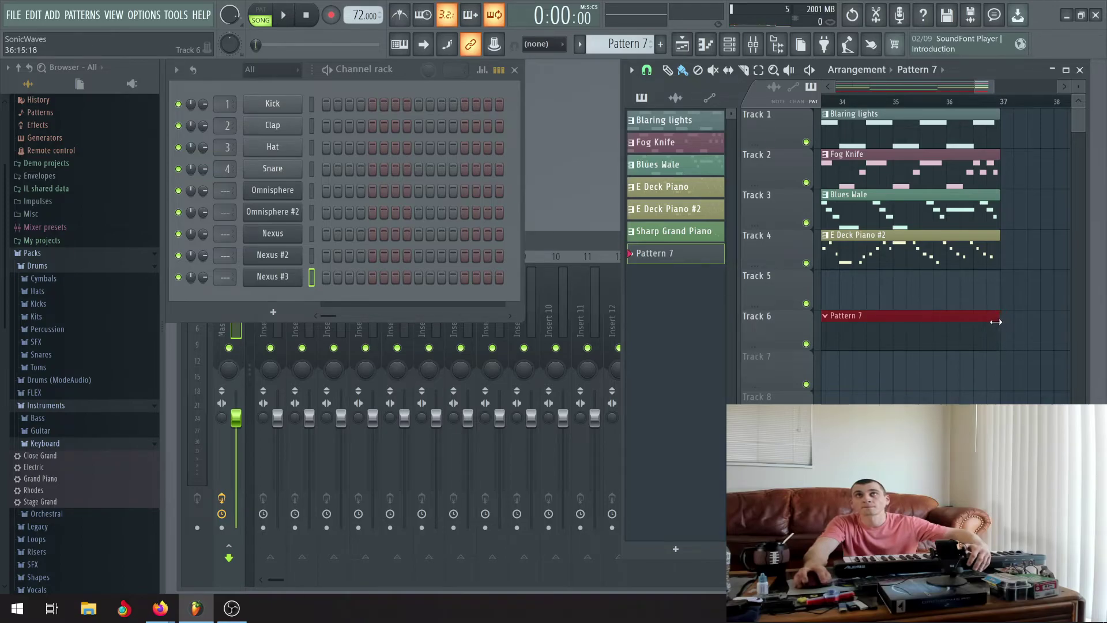
{"action": "scroll", "coordinate": [999, 321], "scroll_direction": "up", "scroll_amount": 4}
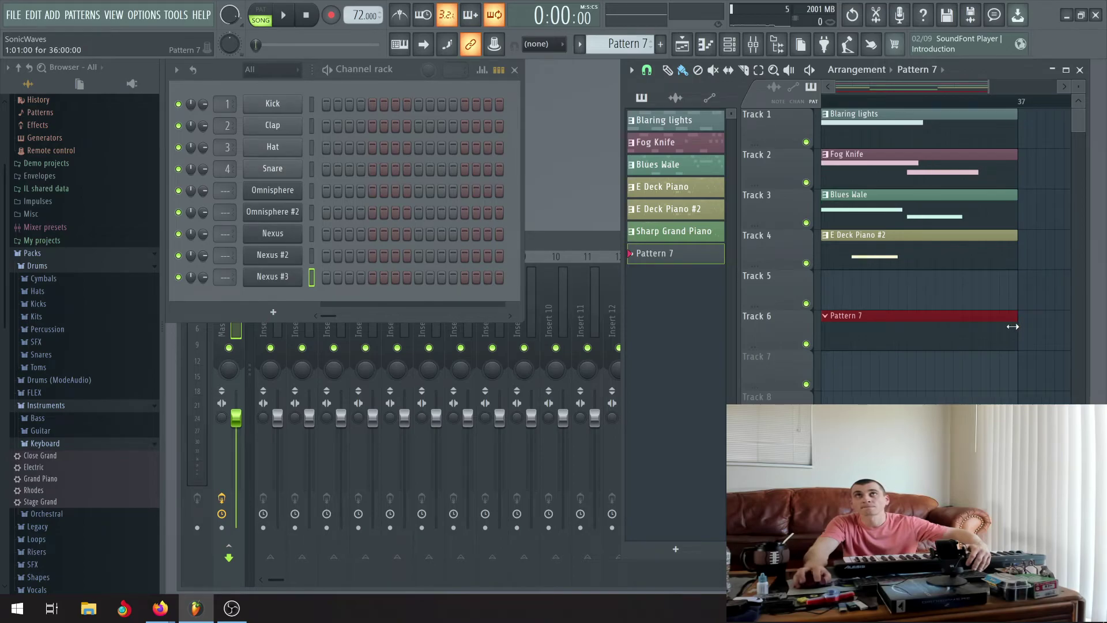
{"action": "scroll", "coordinate": [1001, 316], "scroll_direction": "down", "scroll_amount": 6}
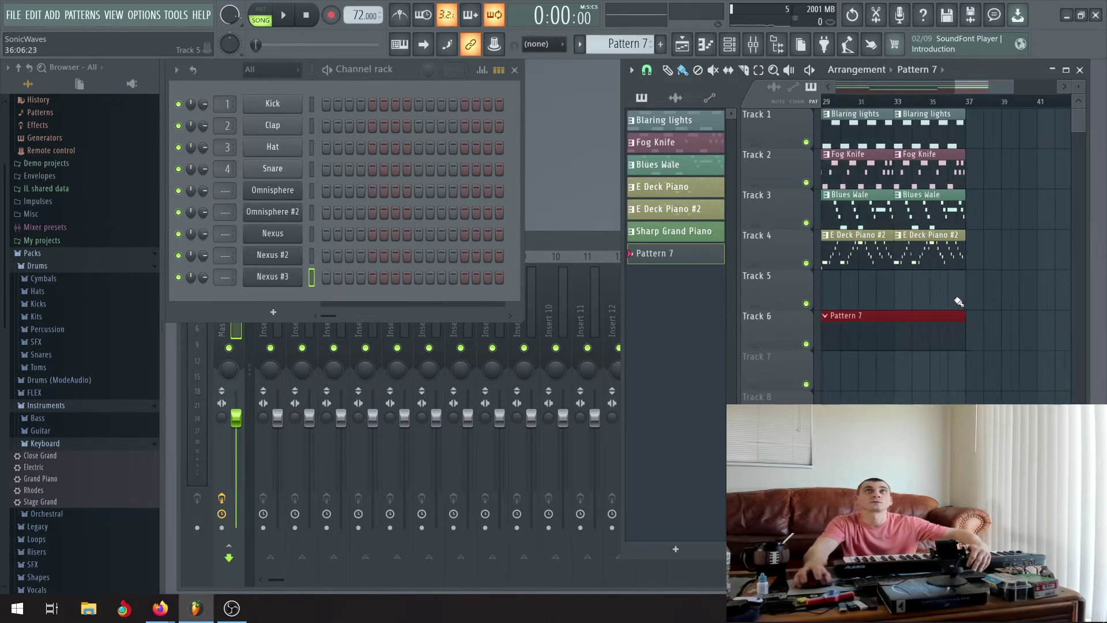
{"action": "scroll", "coordinate": [902, 255], "scroll_direction": "down", "scroll_amount": 5}
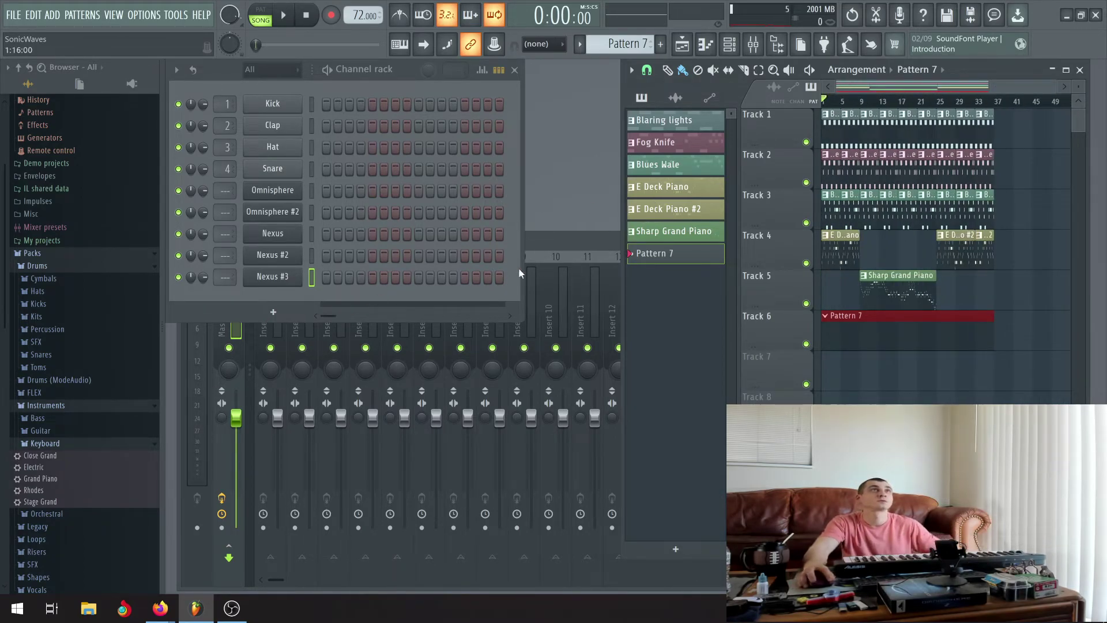
Create an automation clip for the mixer's Master volume and return to the playlist
{"action": "left_click", "coordinate": [560, 241]}
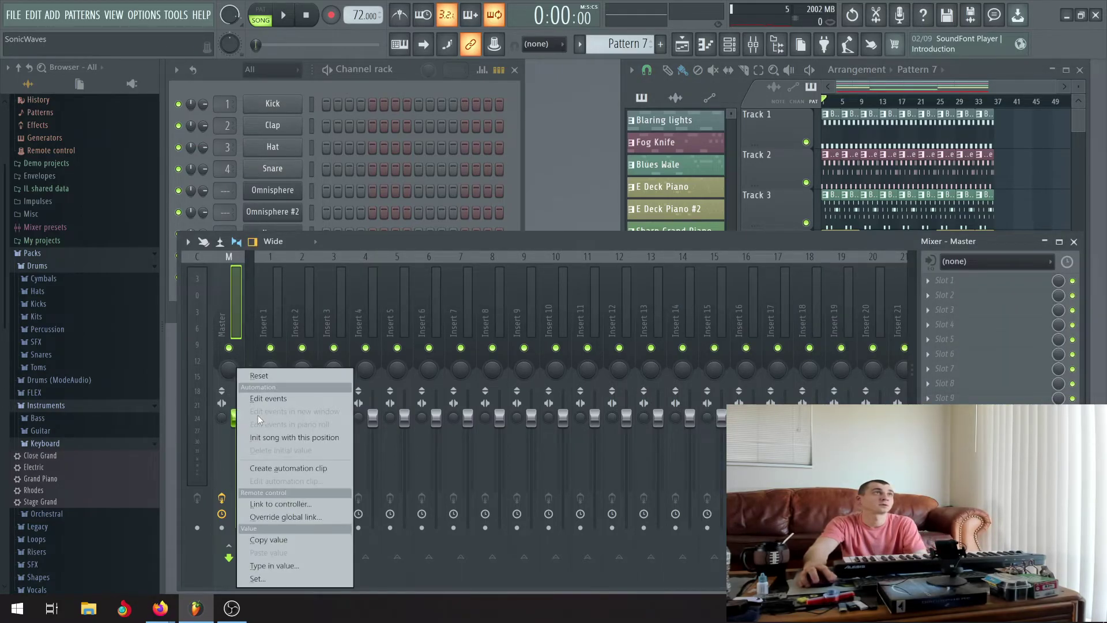
{"action": "left_click", "coordinate": [300, 468]}
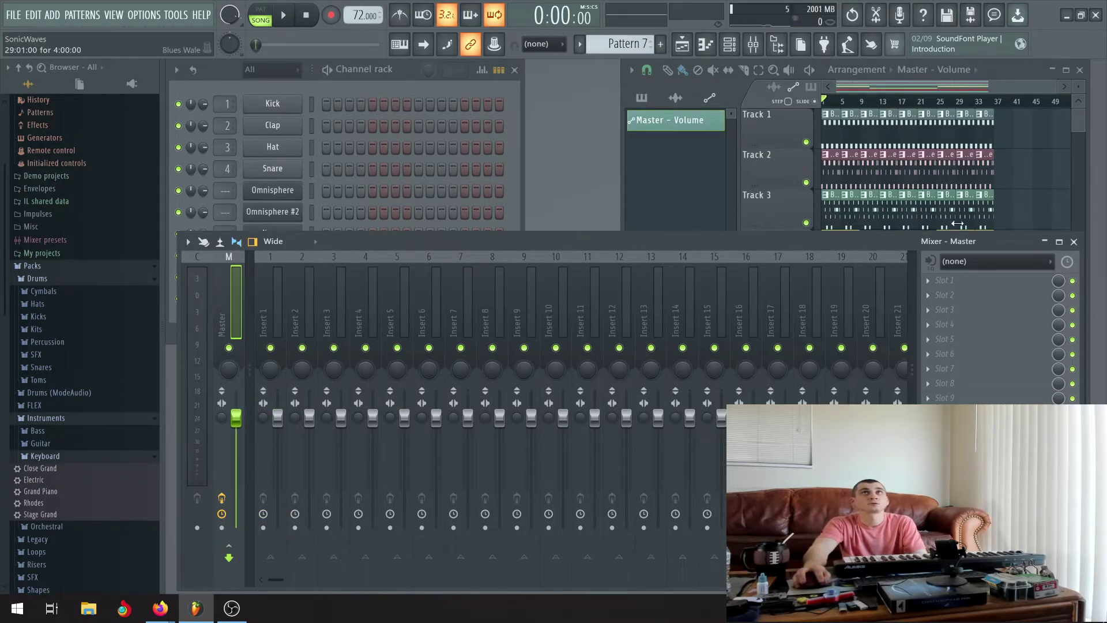
{"action": "left_click", "coordinate": [688, 182]}
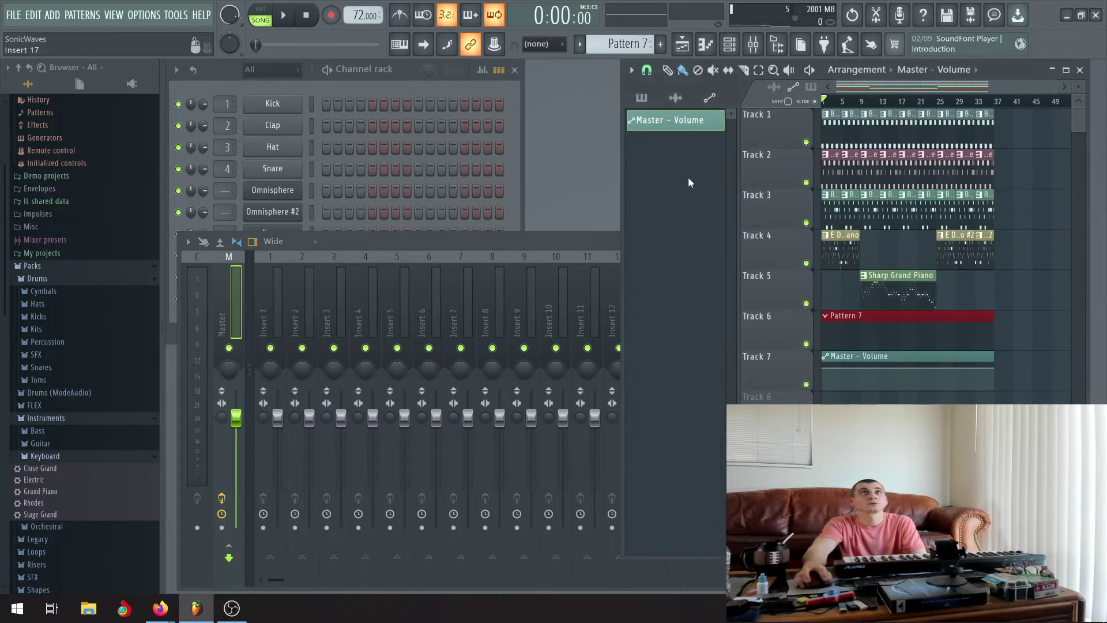
Delete the Pattern 7 clip from Track 6 and make Sharp Grand Piano the active pattern
{"action": "right_click", "coordinate": [879, 334]}
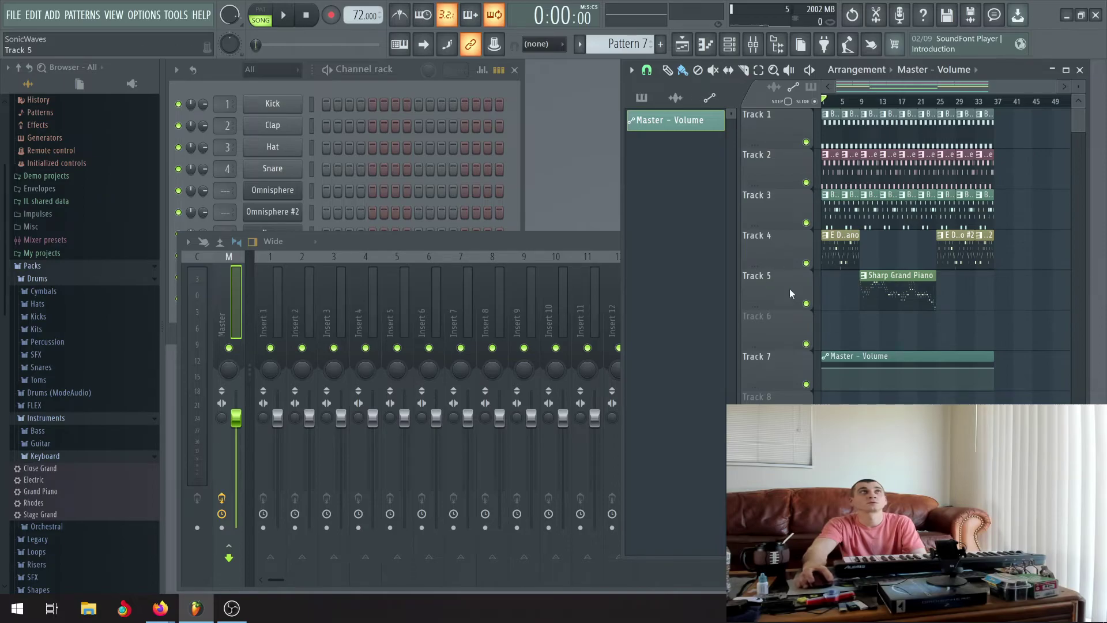
{"action": "left_click", "coordinate": [596, 241]}
{"action": "left_click", "coordinate": [703, 175]}
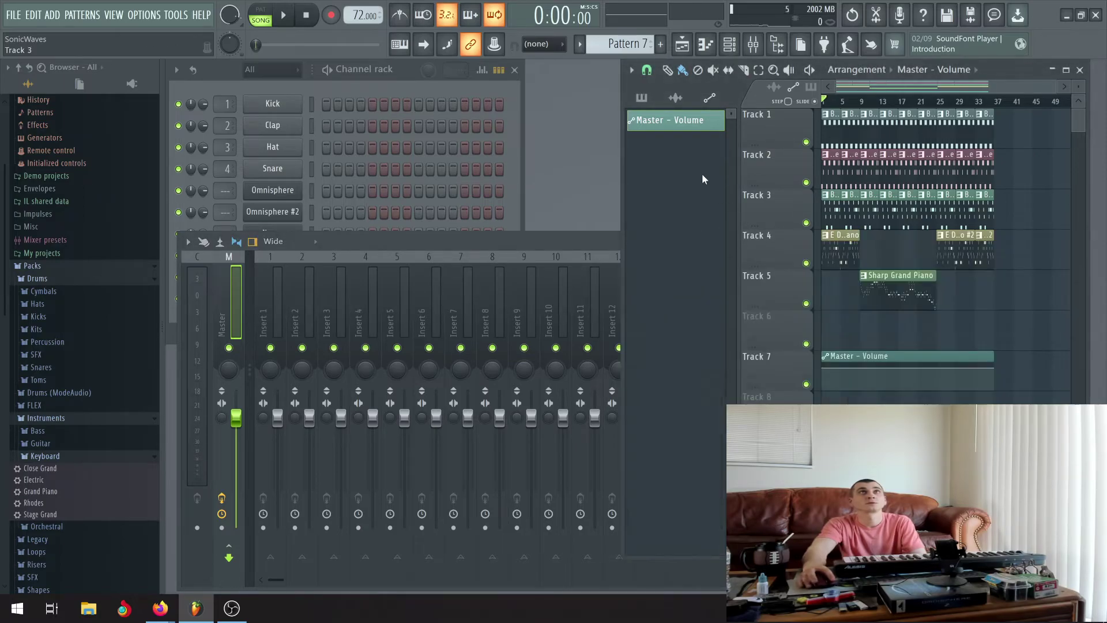
{"action": "left_click", "coordinate": [897, 271]}
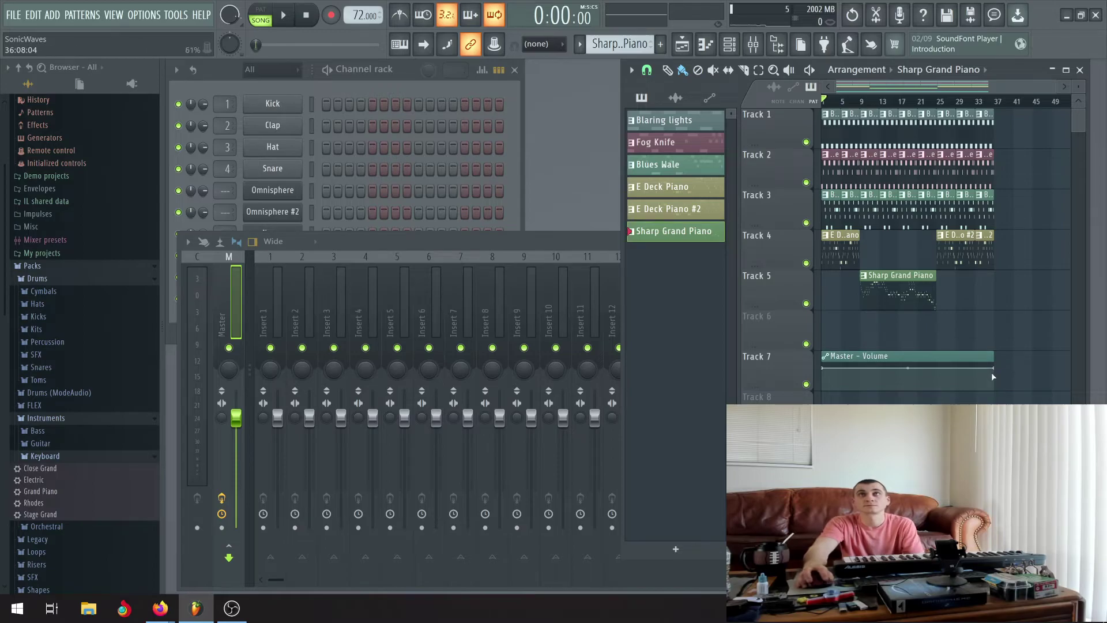
With the song playing, shape a fade-out in the Master - Volume automation from a new point at bar 33 down to 0% at bar 37
{"action": "scroll", "coordinate": [988, 371], "scroll_direction": "up", "scroll_amount": 4}
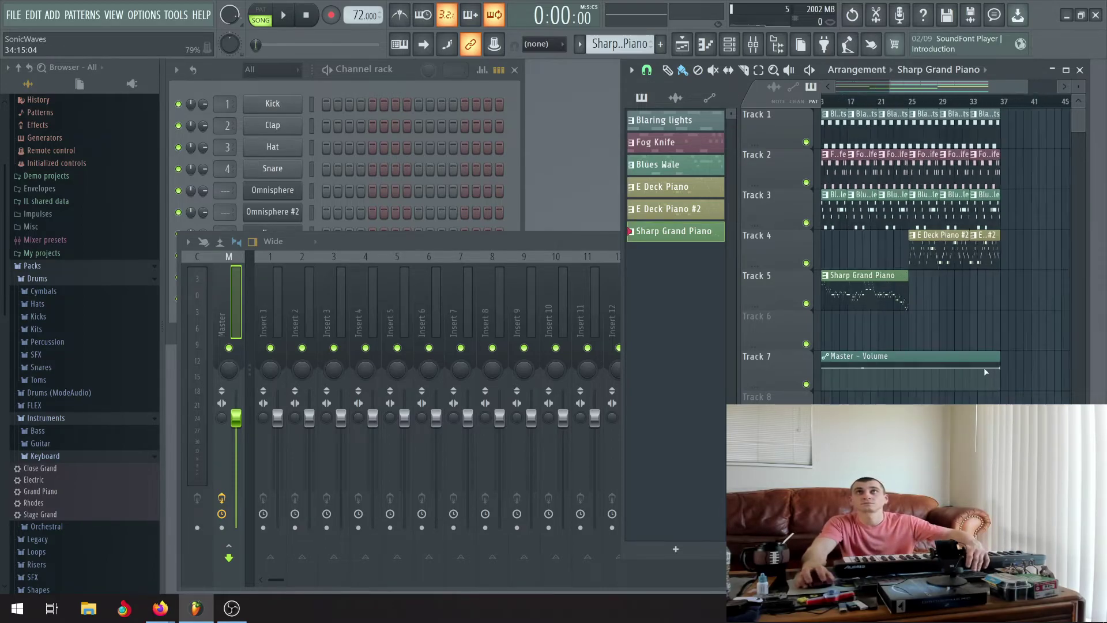
{"action": "scroll", "coordinate": [985, 372], "scroll_direction": "up", "scroll_amount": 3}
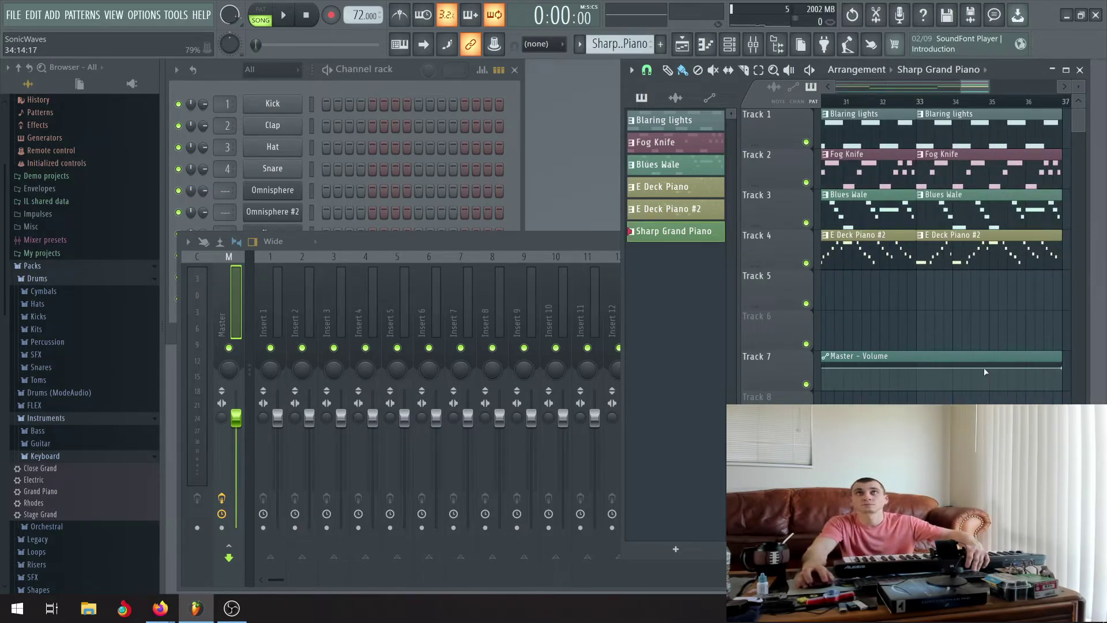
{"action": "left_click", "coordinate": [283, 16]}
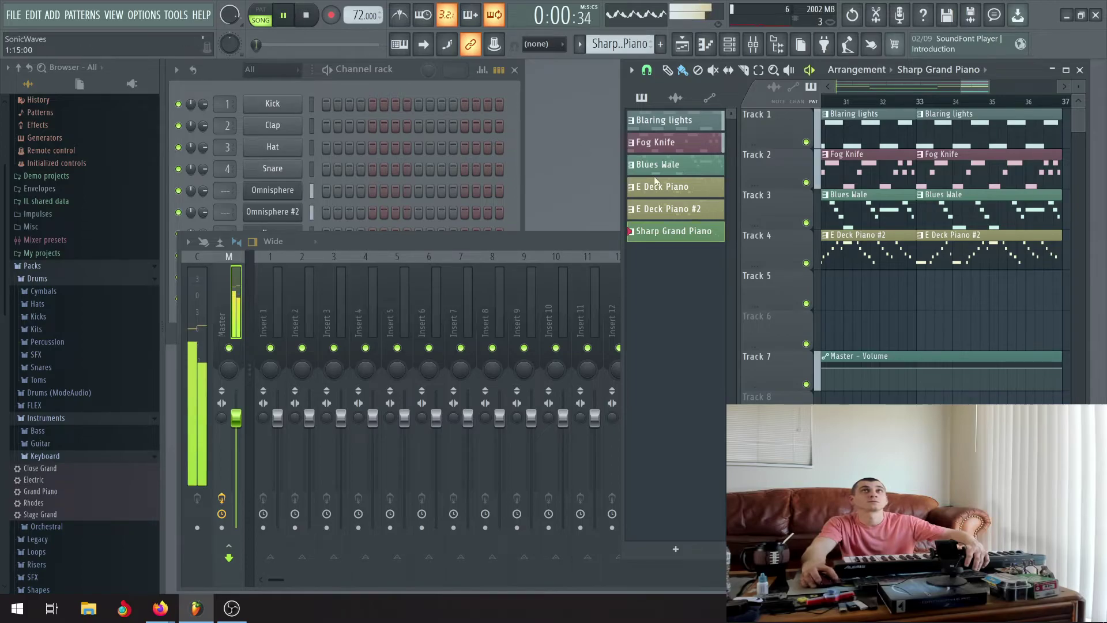
{"action": "left_click", "coordinate": [918, 372]}
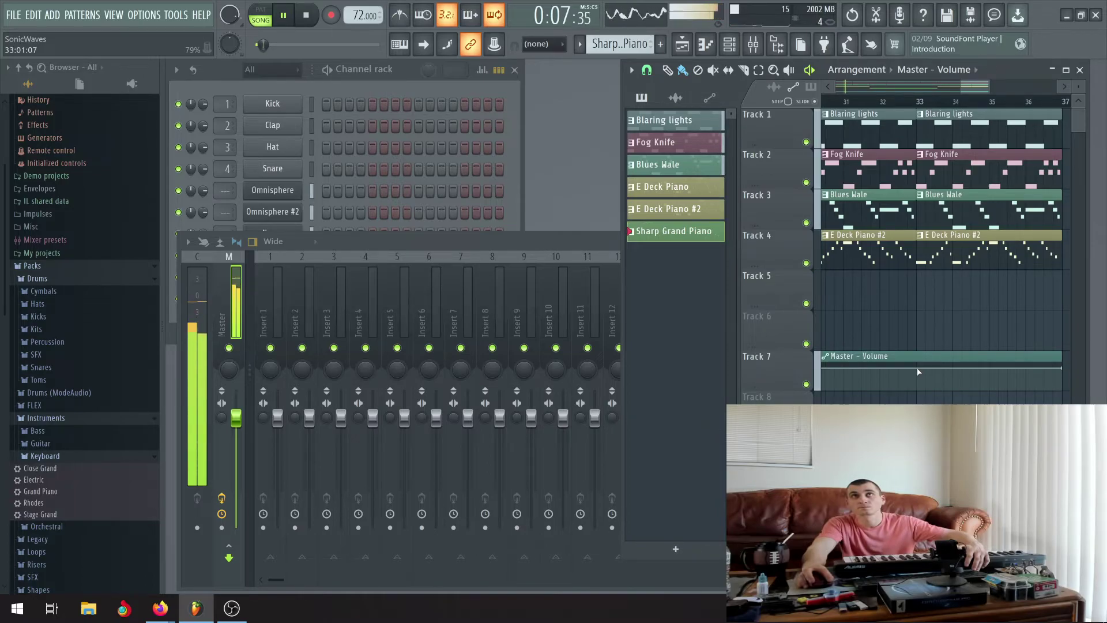
{"action": "left_click", "coordinate": [917, 373]}
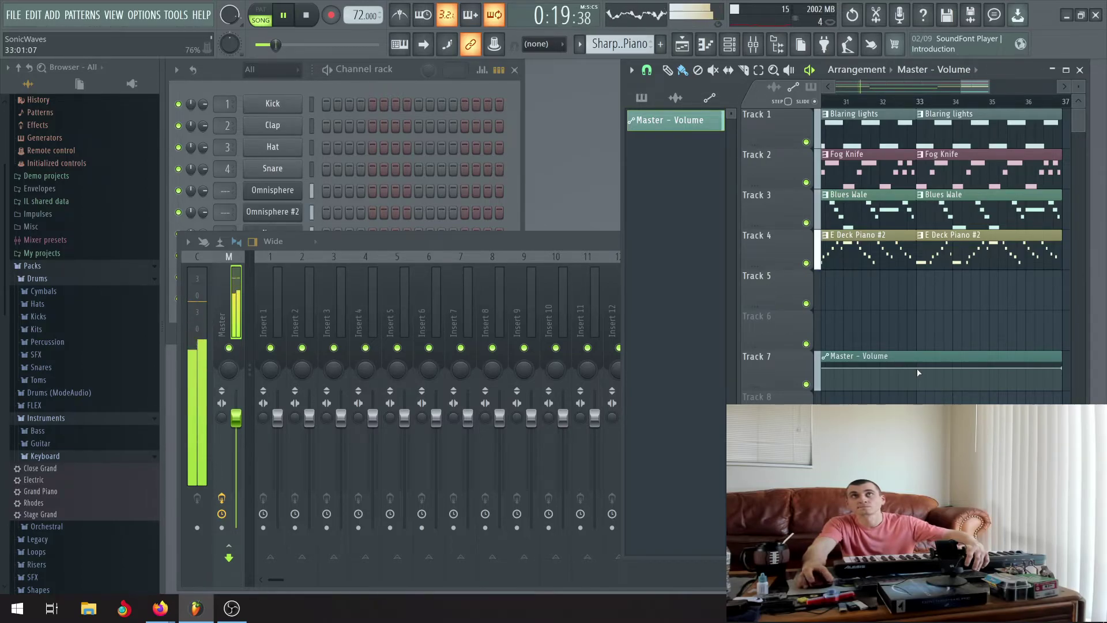
{"action": "right_click", "coordinate": [920, 369]}
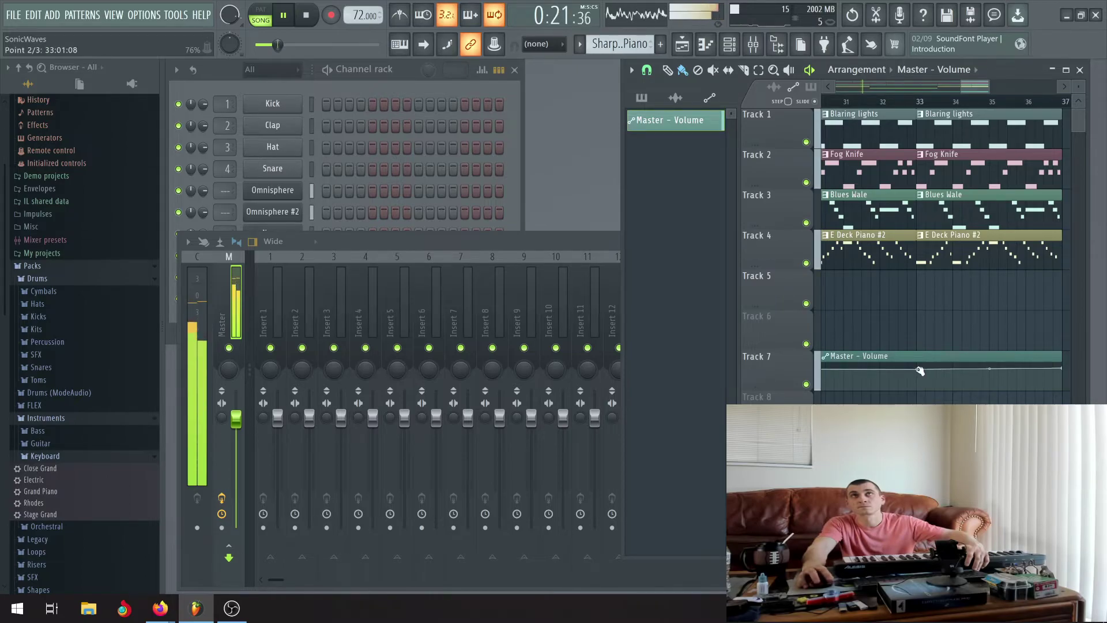
{"action": "right_click", "coordinate": [917, 370]}
{"action": "key", "text": "Escape"}
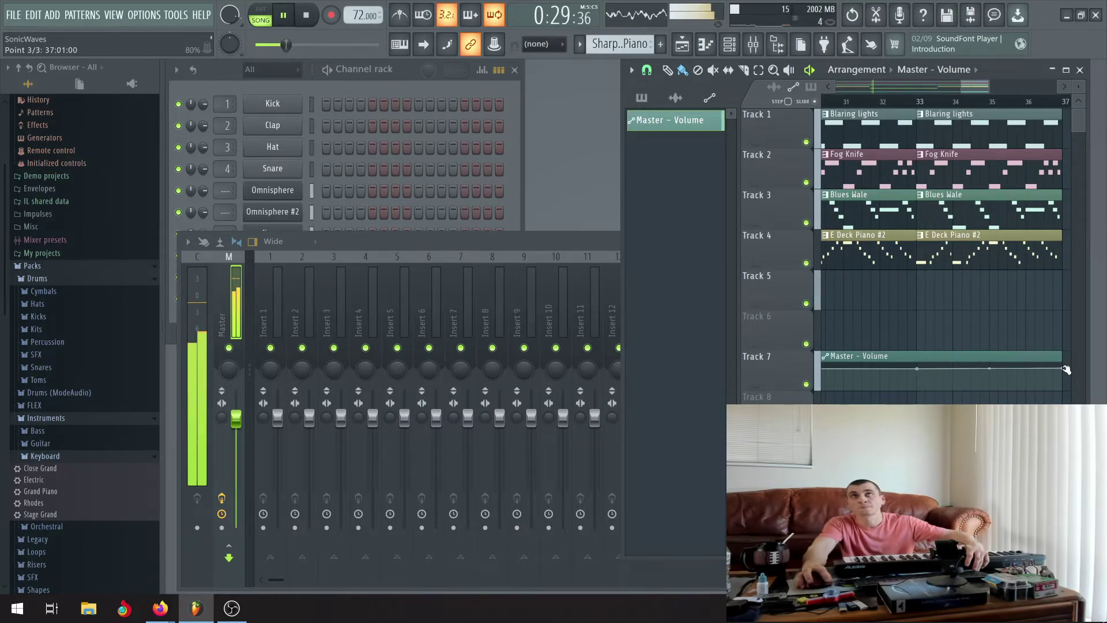
{"action": "left_click_drag", "start_coordinate": [1066, 370], "coordinate": [1066, 392]}
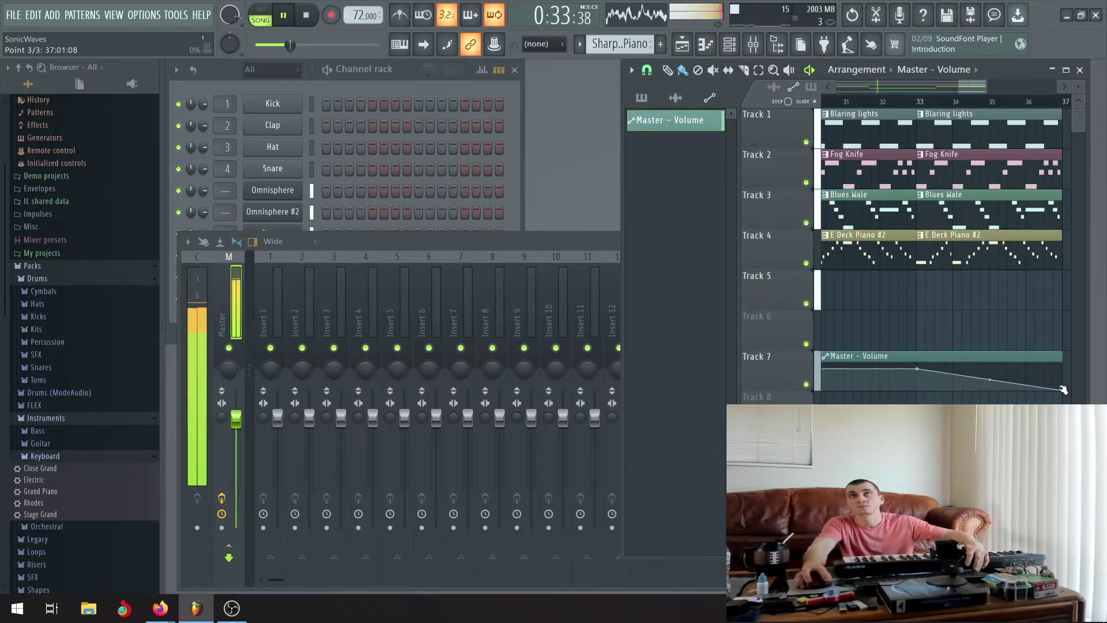
{"action": "left_click_drag", "start_coordinate": [1065, 391], "coordinate": [1067, 395]}
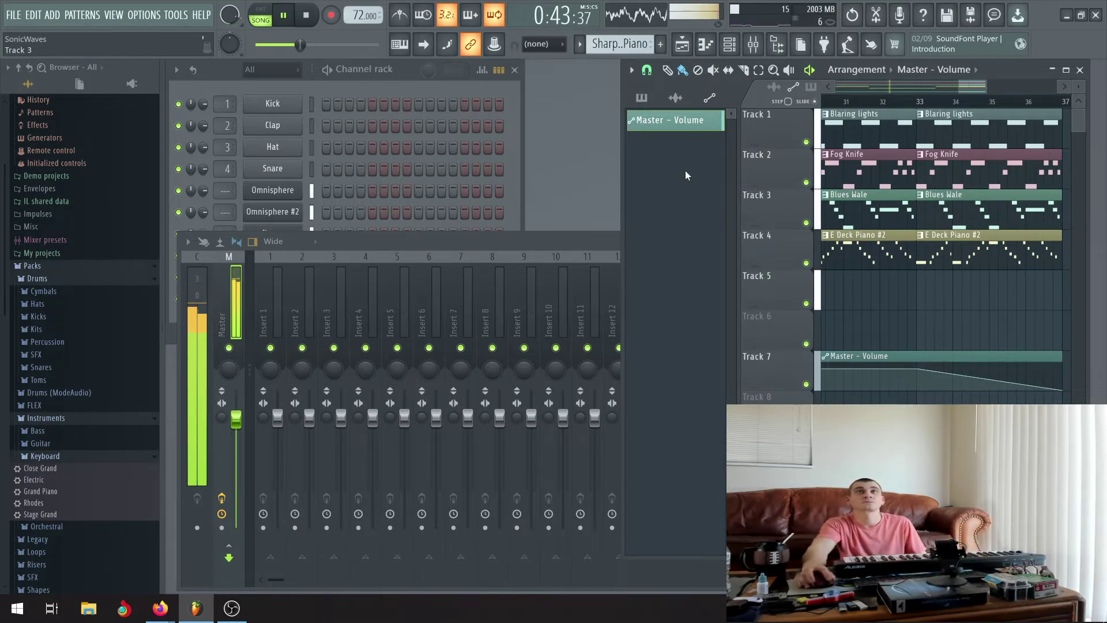
{"action": "left_click", "coordinate": [932, 321]}
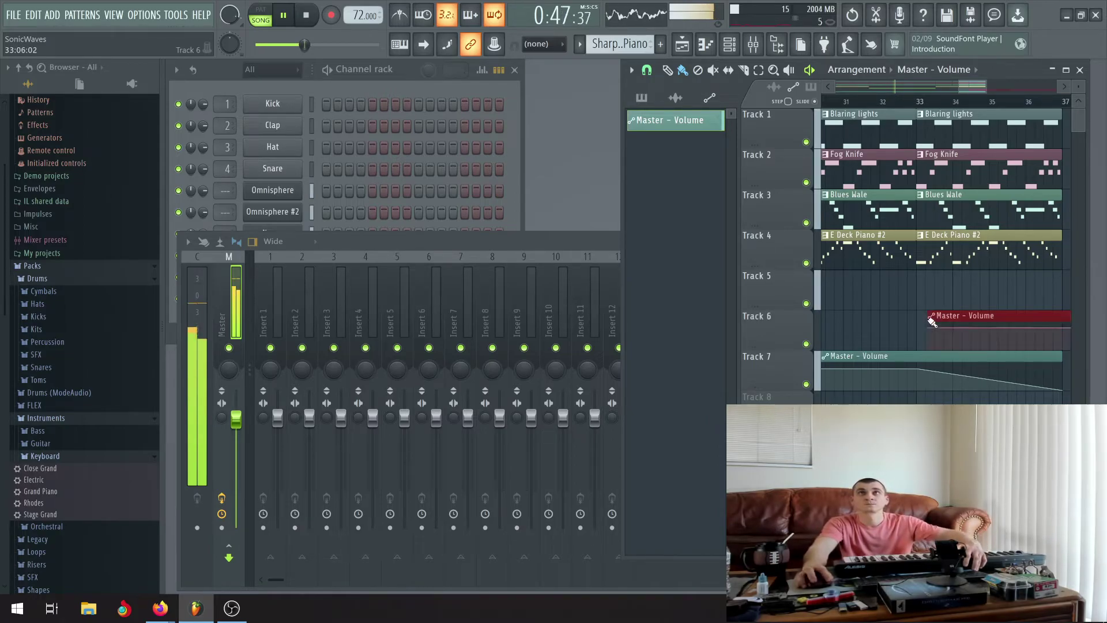
{"action": "right_click", "coordinate": [928, 317]}
{"action": "scroll", "coordinate": [921, 306], "scroll_direction": "down", "scroll_amount": 3}
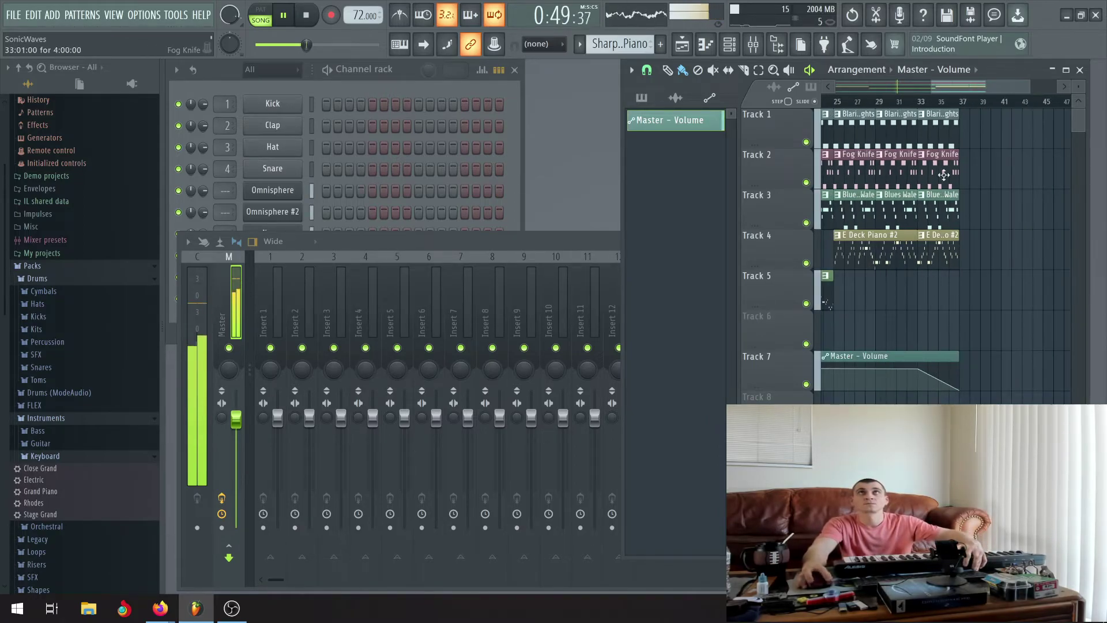
{"action": "left_click_drag", "start_coordinate": [952, 87], "coordinate": [855, 86]}
{"action": "scroll", "coordinate": [1007, 241], "scroll_direction": "down", "scroll_amount": 4}
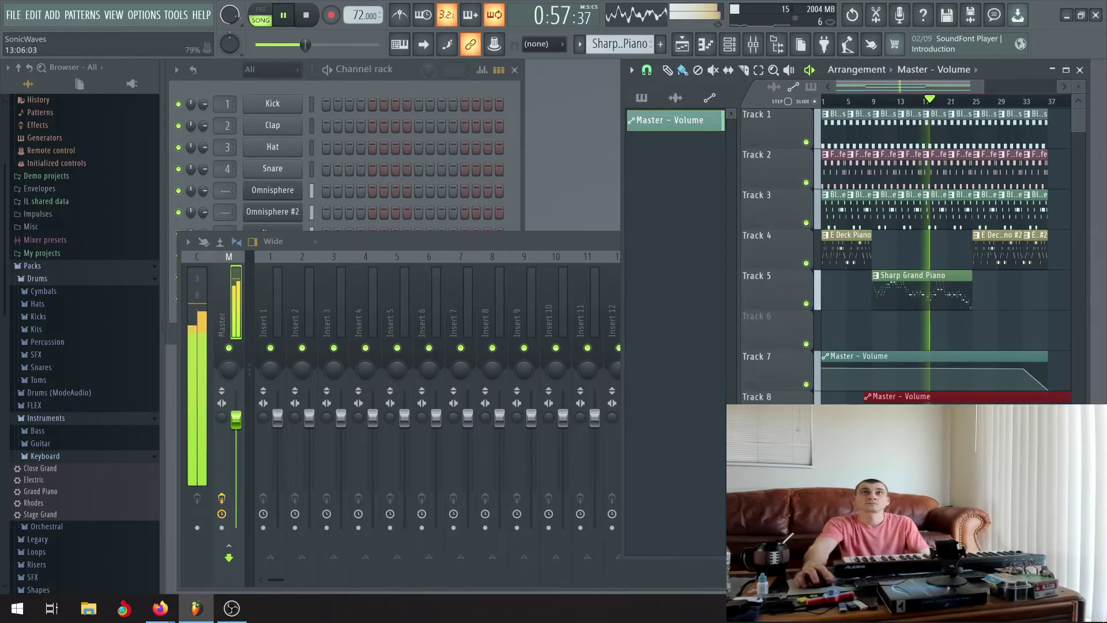
{"action": "right_click", "coordinate": [935, 398]}
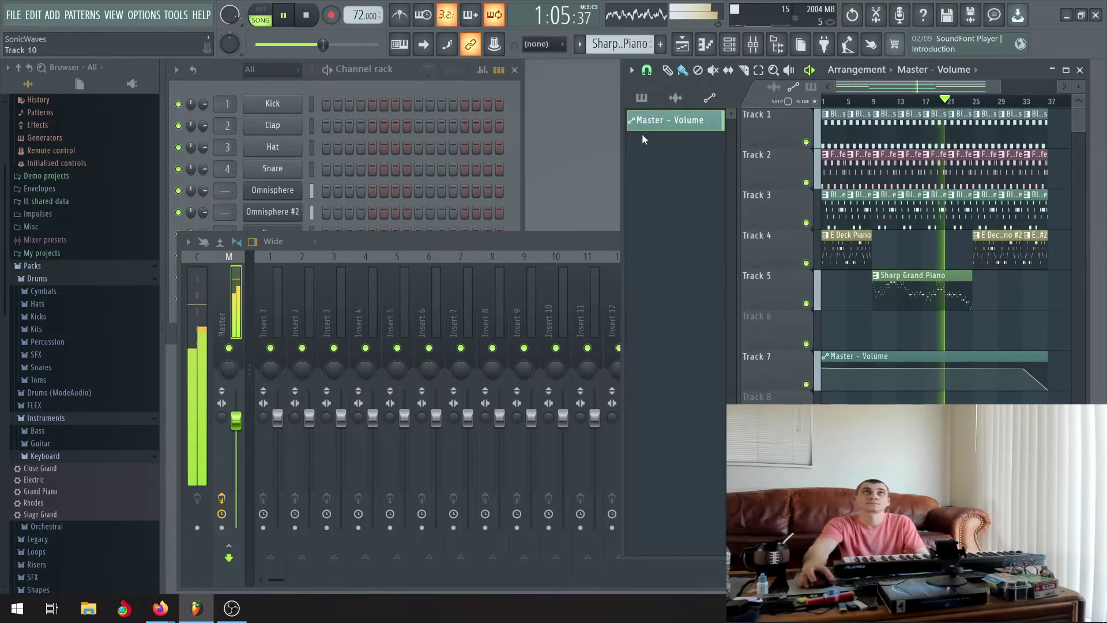
Show the pattern list, then play the whole song from the beginning to check the arrangement and its closing fade-out, and stop at the end
{"action": "left_click", "coordinate": [642, 97]}
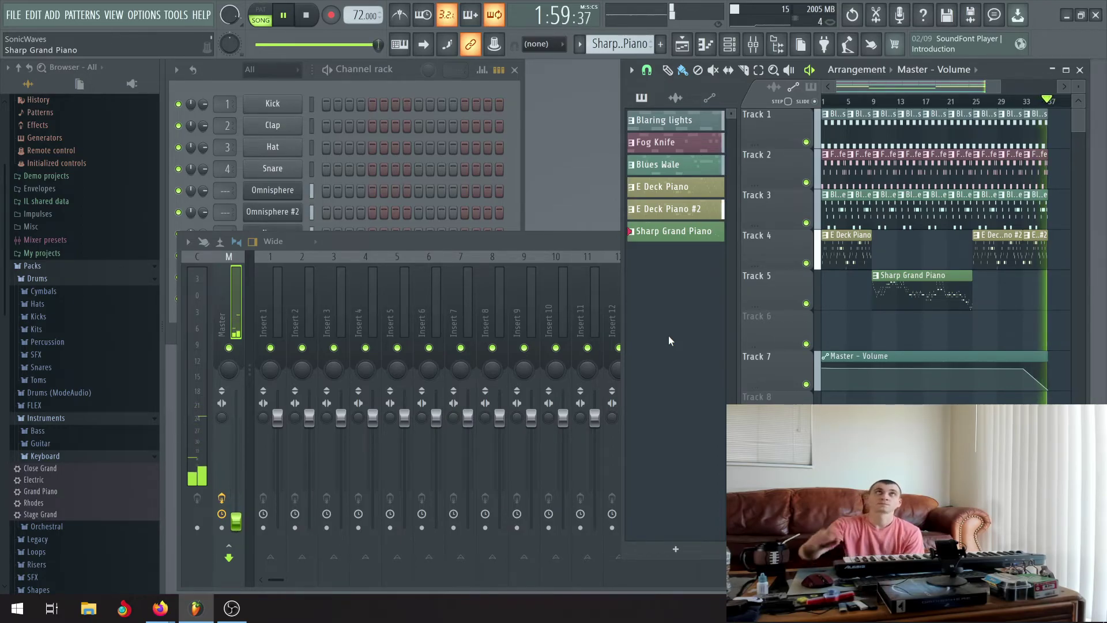
{"action": "left_click", "coordinate": [293, 16]}
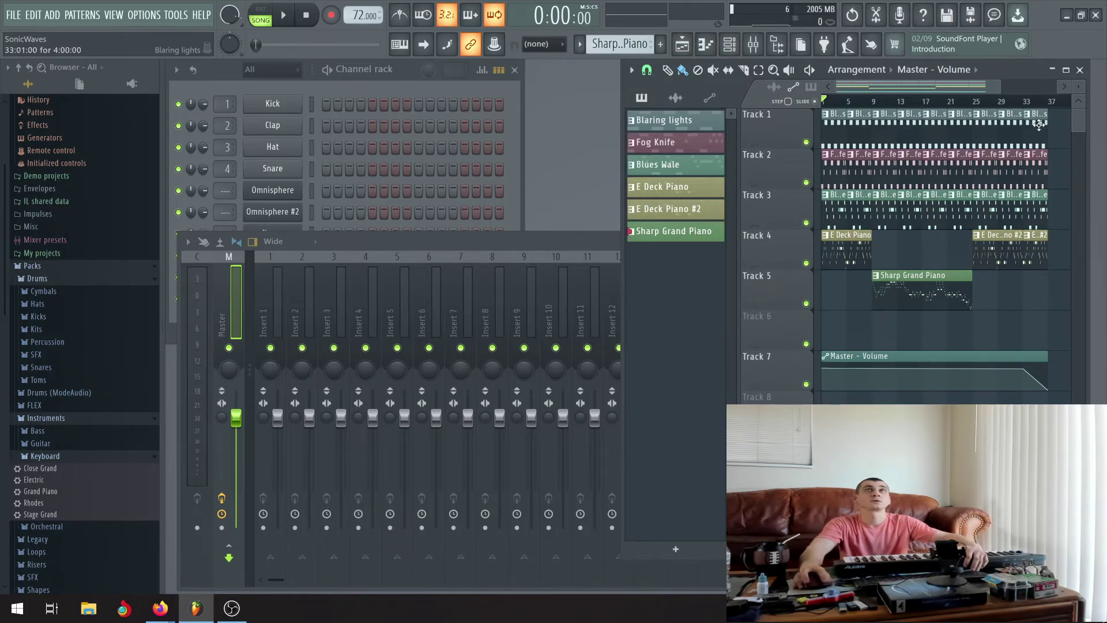
{"action": "scroll", "coordinate": [922, 249], "scroll_direction": "down", "scroll_amount": 1}
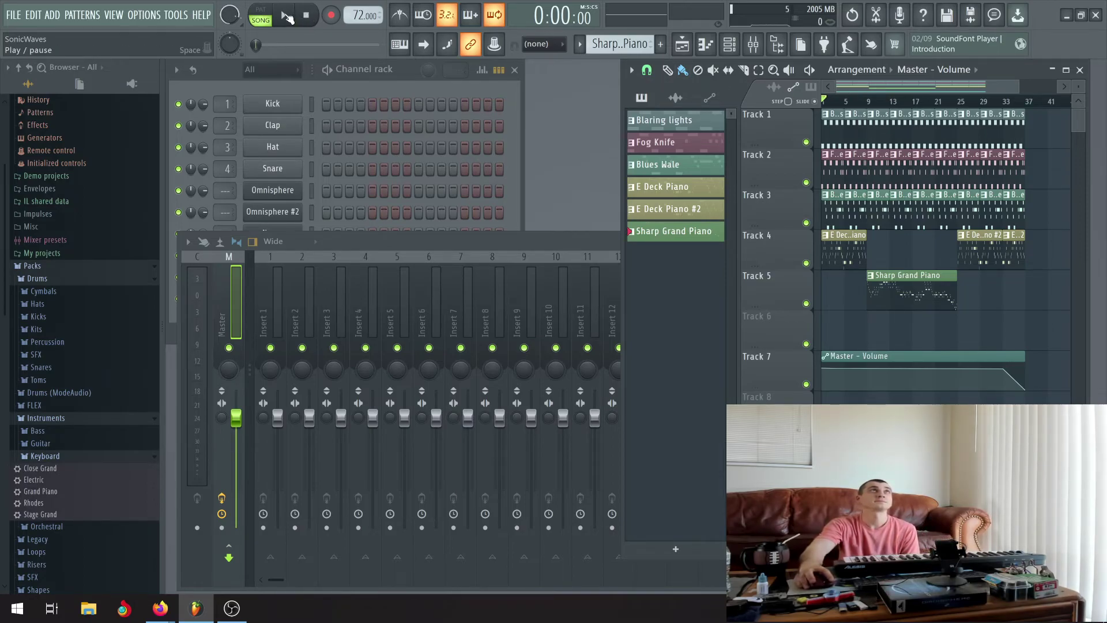
{"action": "left_click", "coordinate": [287, 16]}
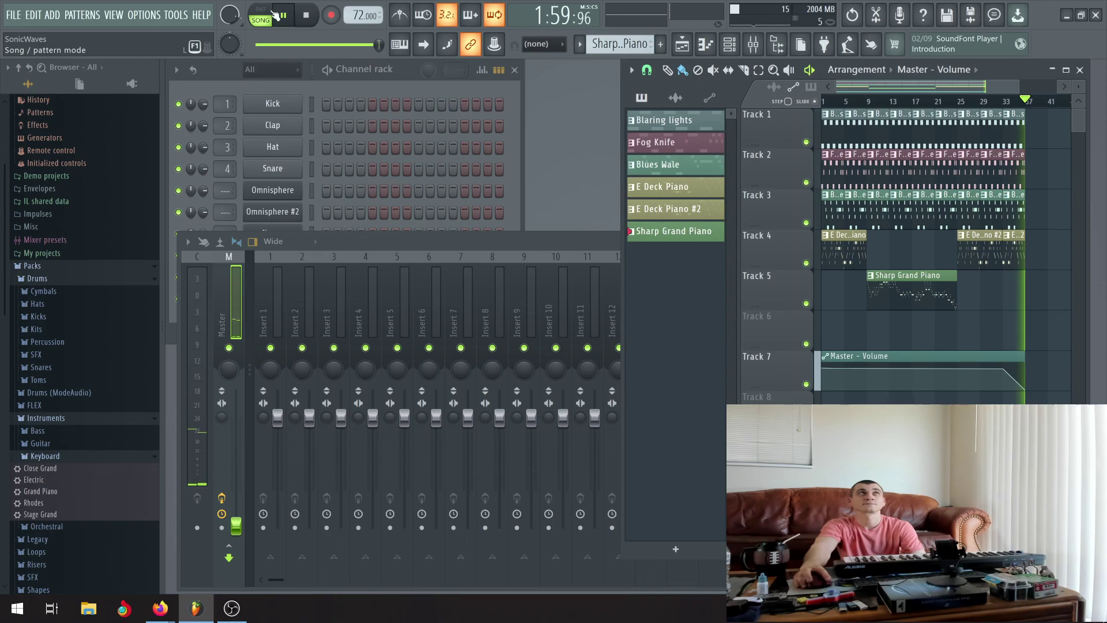
{"action": "left_click", "coordinate": [283, 15]}
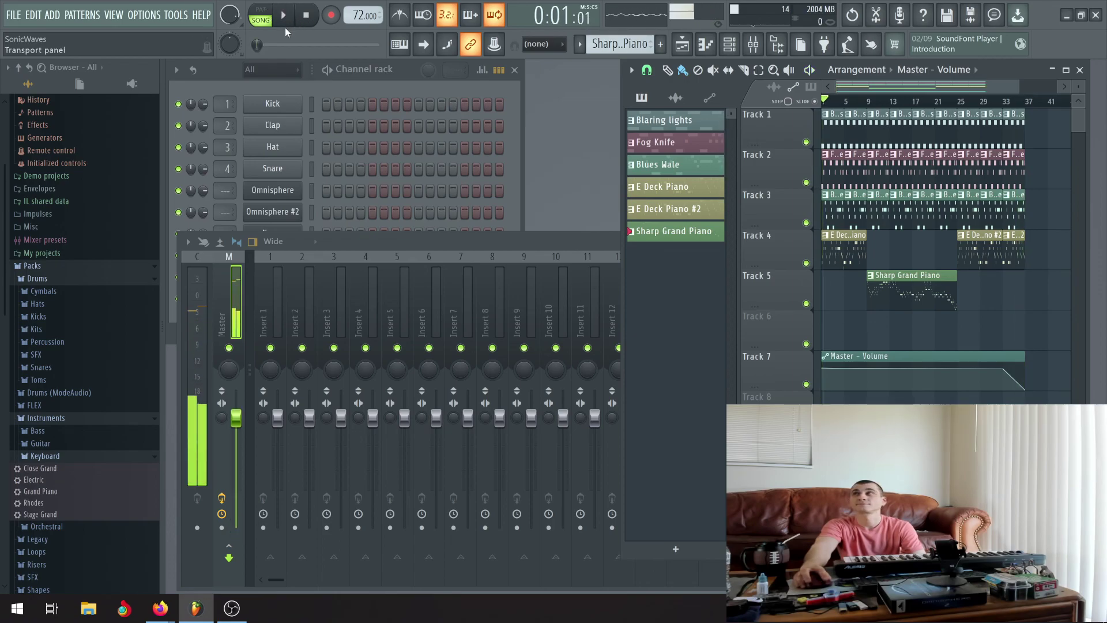